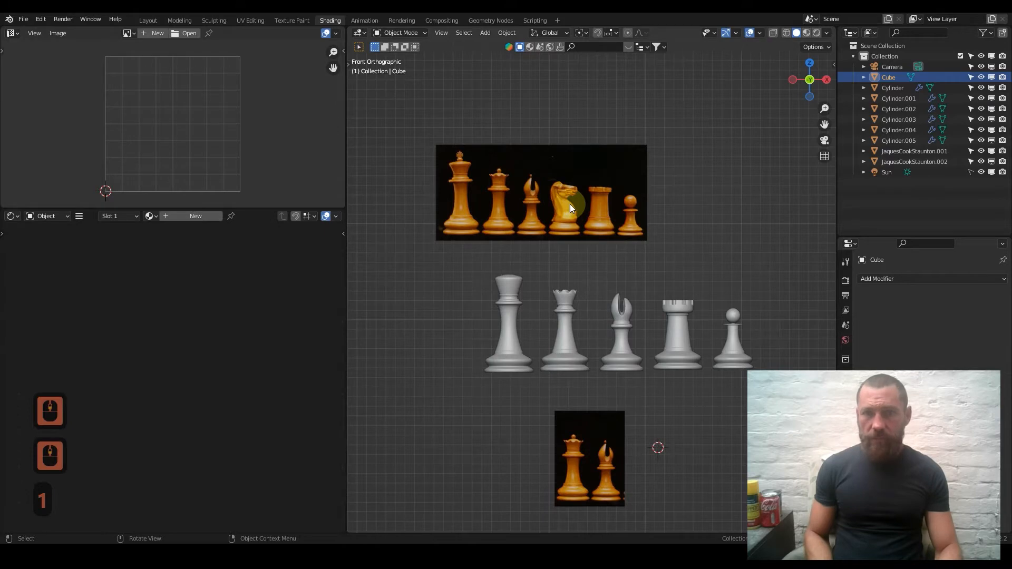
Step: Move the six-piece reference image along the row so its knight sits over the empty area beside the pawn model
scroll(581, 223, "down", 1)
middle_click_drag(548, 216, 422, 193, "shift")
key("g")
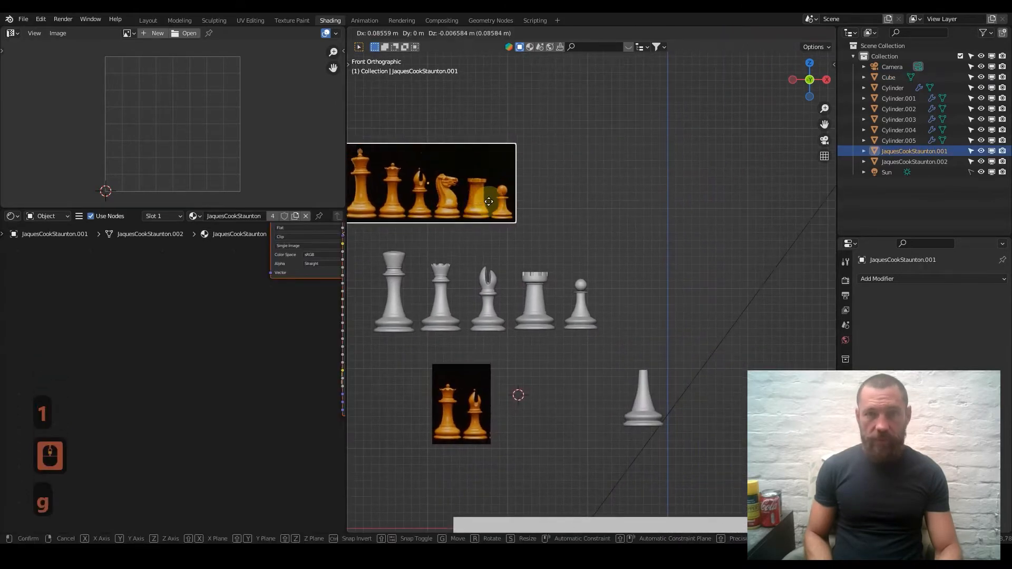
left_click(664, 258)
middle_click_drag(665, 258, 580, 220, "shift")
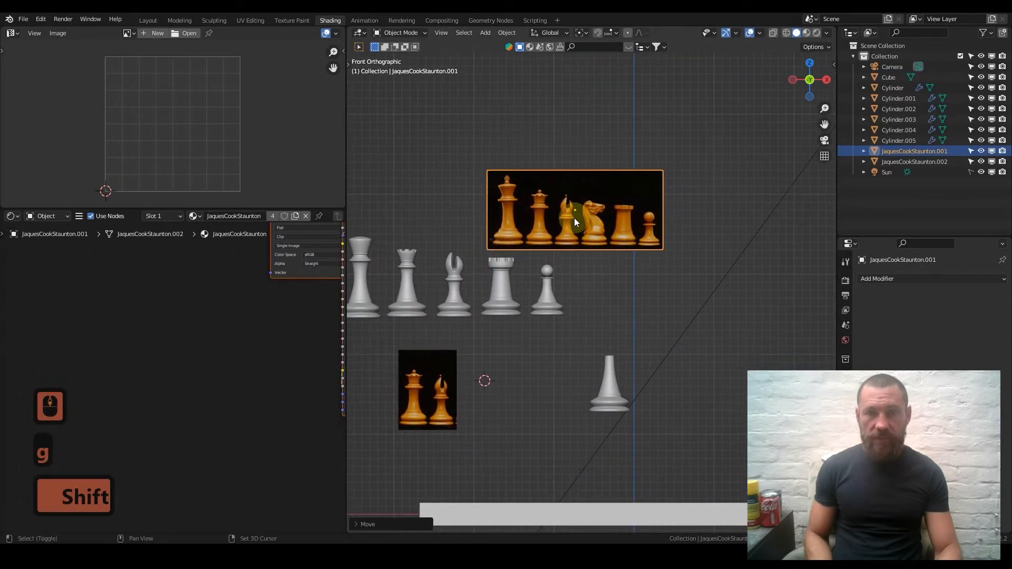
scroll(562, 268, "up", 5)
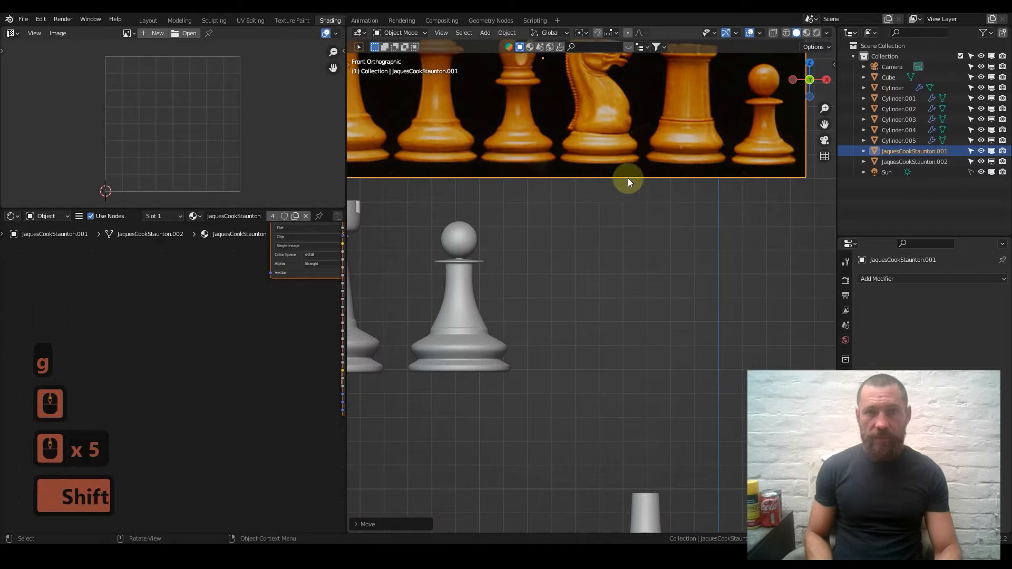
middle_click(628, 232, "shift")
scroll(639, 238, "down", 3)
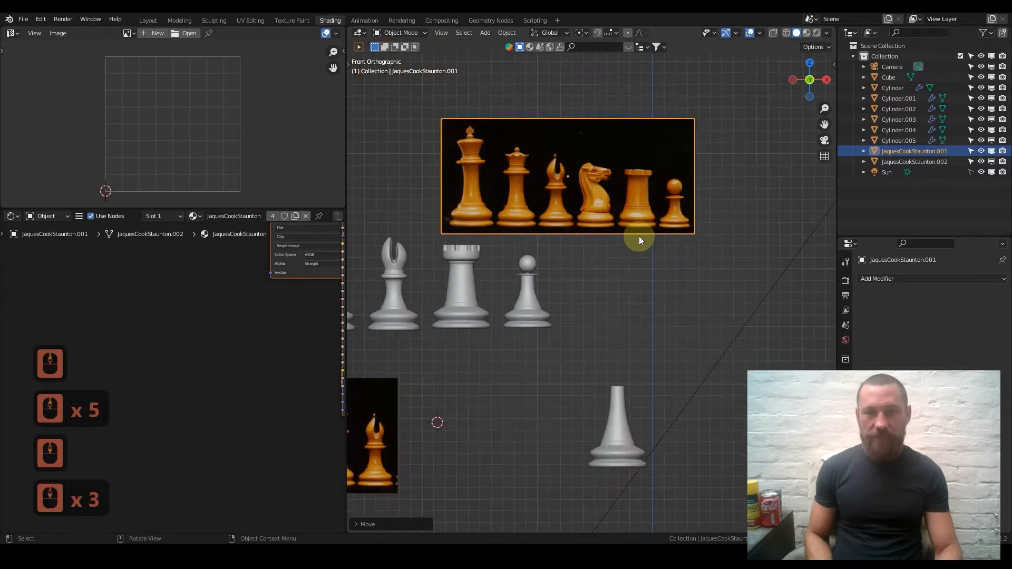
Step: Duplicate the unfinished tapered piece below and place the copy in the row beside the pawn
left_click(620, 408)
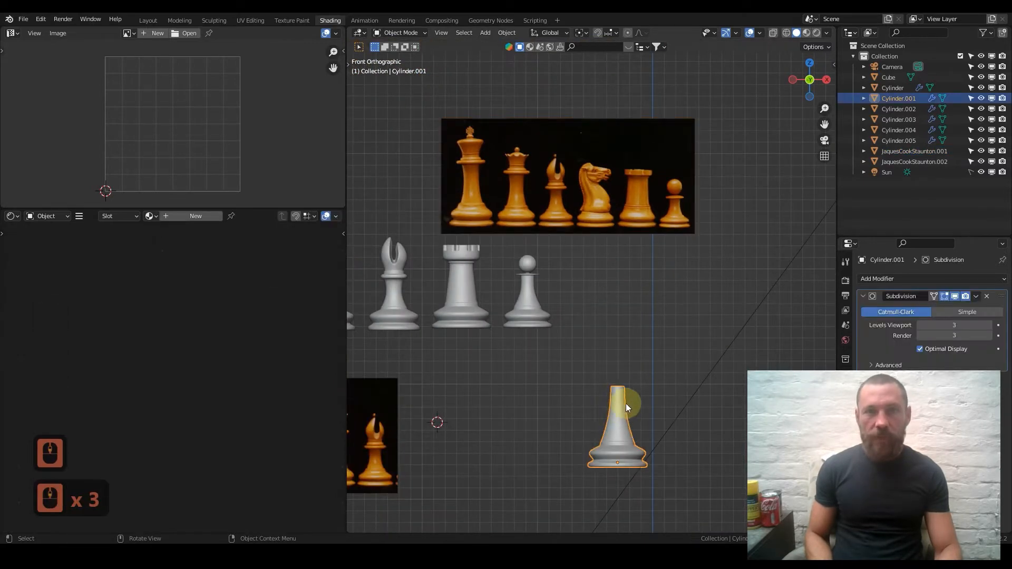
key("shift+d")
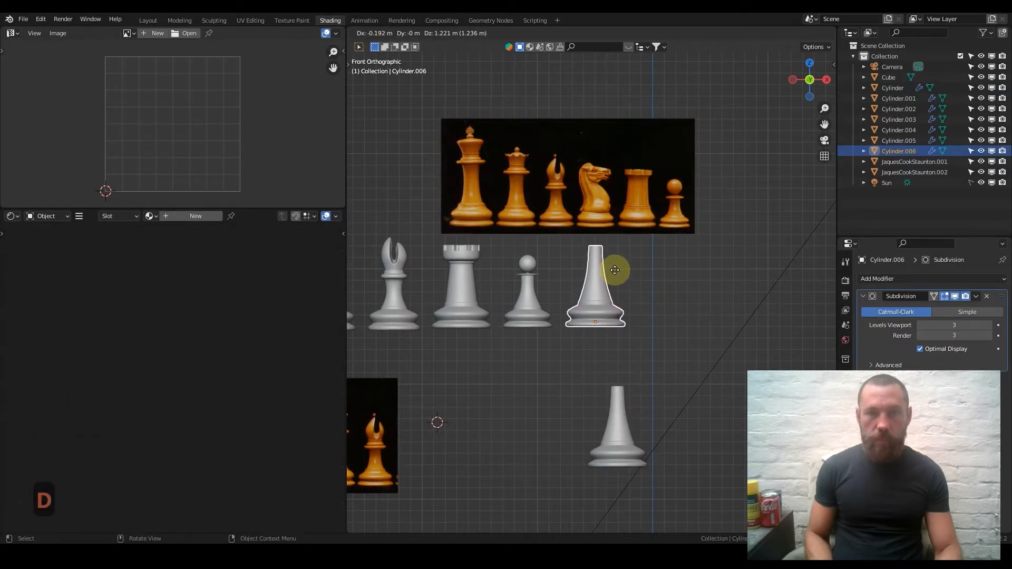
left_click(614, 271)
Step: Delete the copy's stem vertices above the base collar, using X-ray selection to catch the hidden ones
scroll(626, 232, "up", 2)
scroll(626, 232, "up", 2)
key("Tab")
left_click_drag(543, 176, 662, 223)
key("x")
left_click(662, 223)
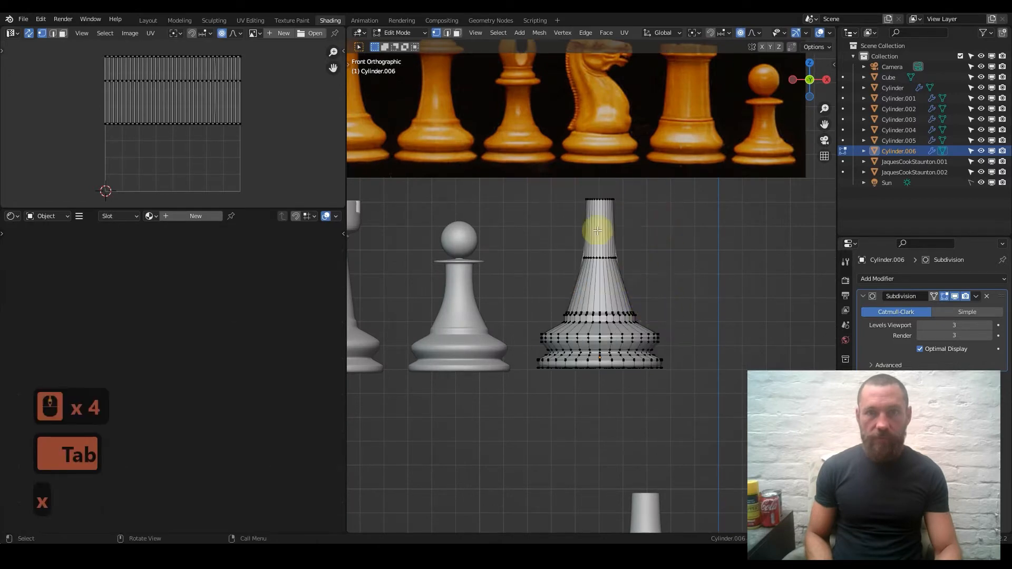
scroll(806, 32, "down", 3)
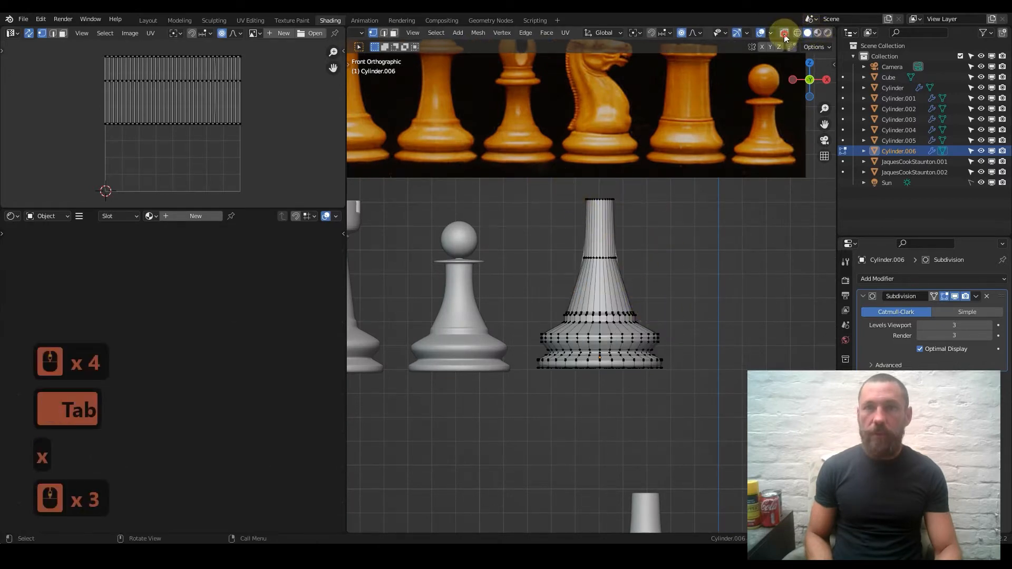
left_click(783, 33)
left_click_drag(542, 180, 669, 274)
key("x")
left_click(669, 273)
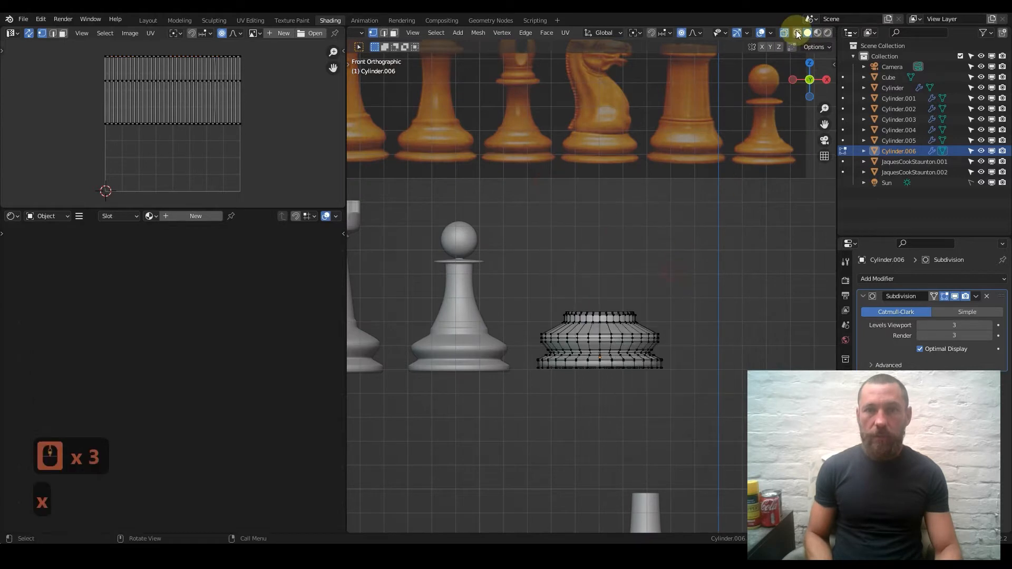
left_click(784, 33)
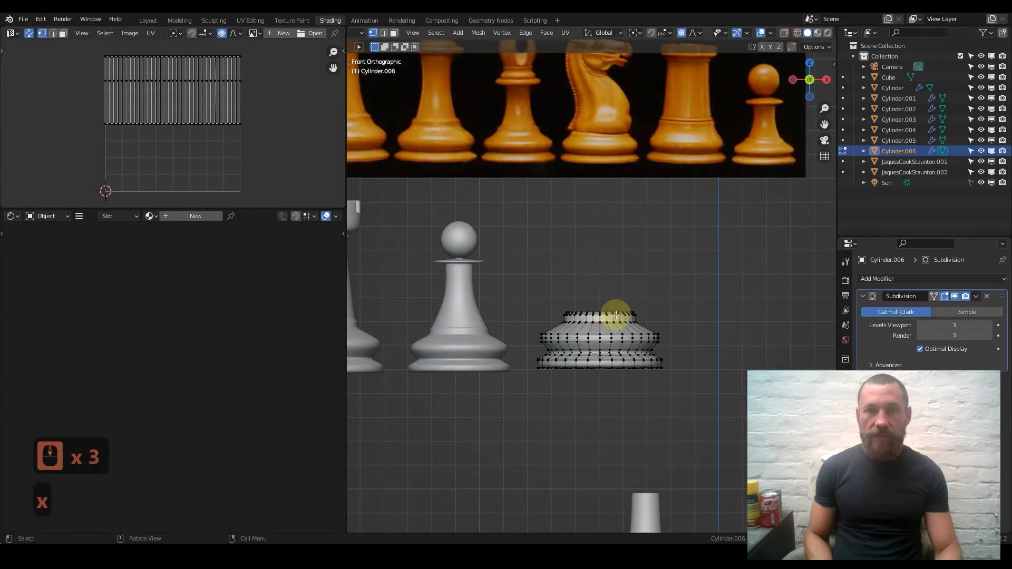
Step: Delete the remaining collar vertex rings with X-ray on, leaving only the lower base mouldings, and return to Object Mode
left_click_drag(560, 284, 674, 319)
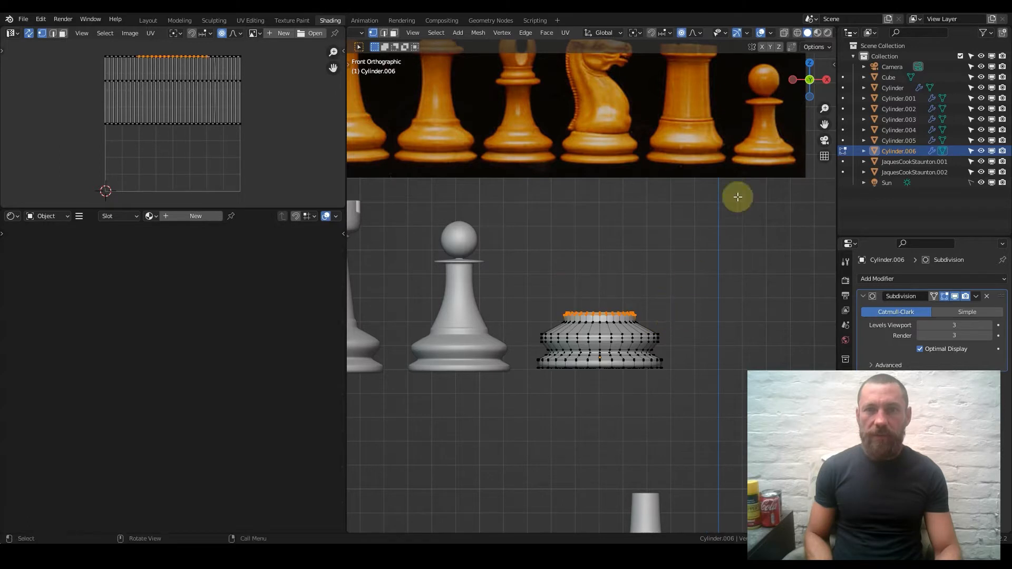
left_click(785, 32)
left_click_drag(538, 290, 668, 314)
key("x")
left_click(670, 315)
left_click_drag(544, 301, 668, 318)
key("x")
left_click(668, 318)
key("Tab")
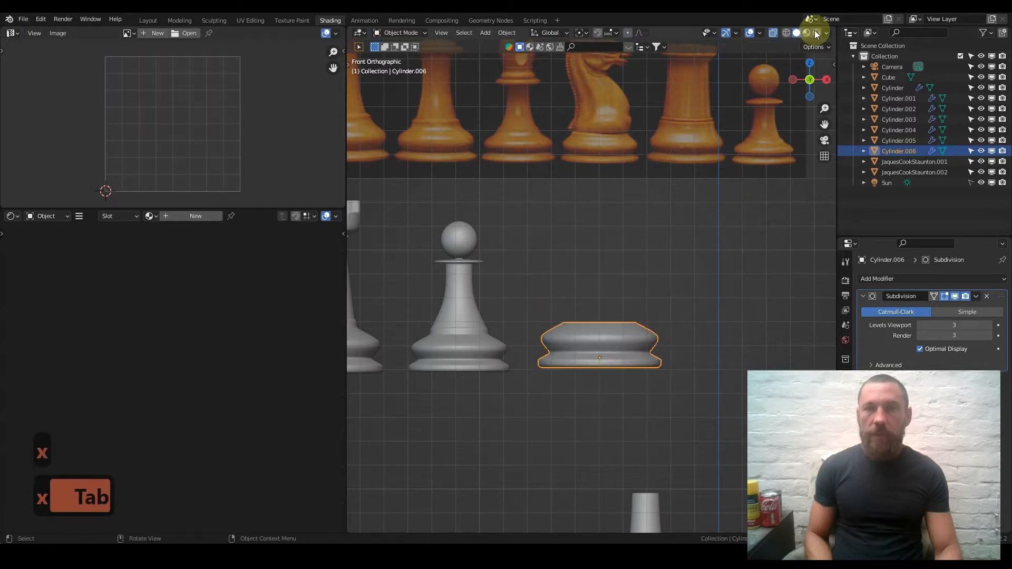
Step: Add a plane over the reference knight's body and rotate it 90° about the X axis to face the front view
left_click(628, 126)
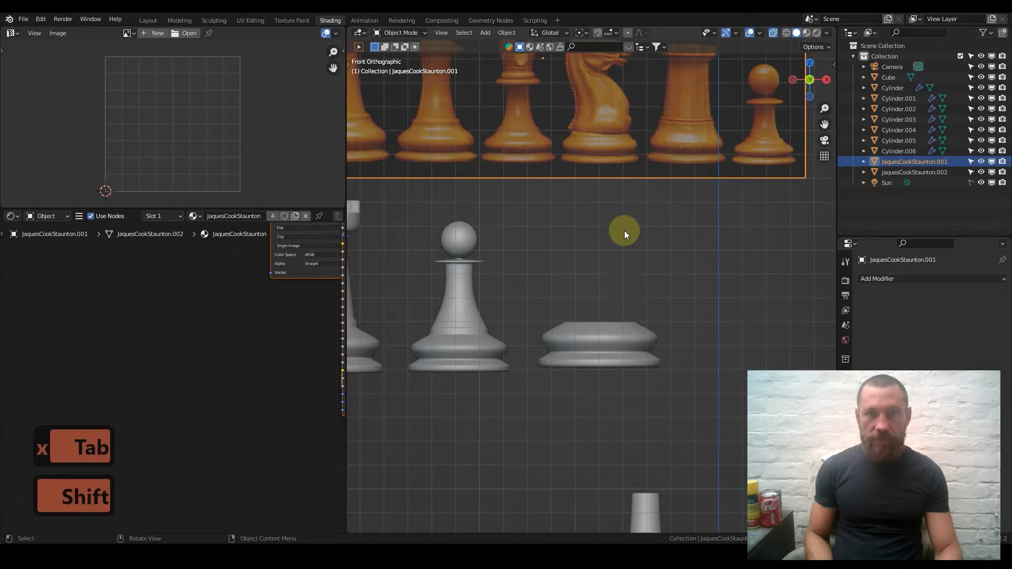
middle_click_drag(605, 230, 587, 327, "shift")
scroll(589, 324, "up", 5)
key("shift+a")
left_click(684, 262)
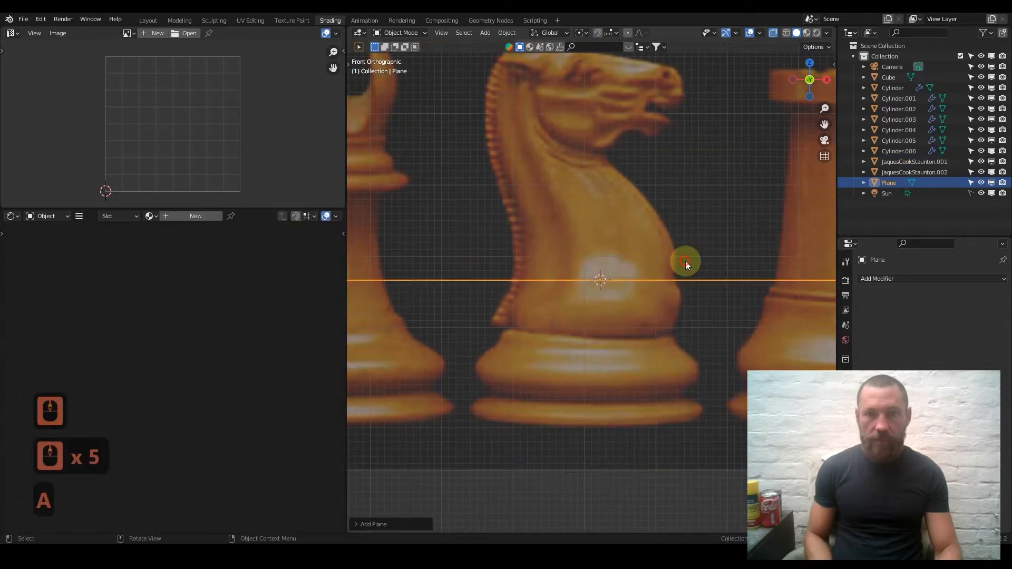
type("rx90")
key("Return")
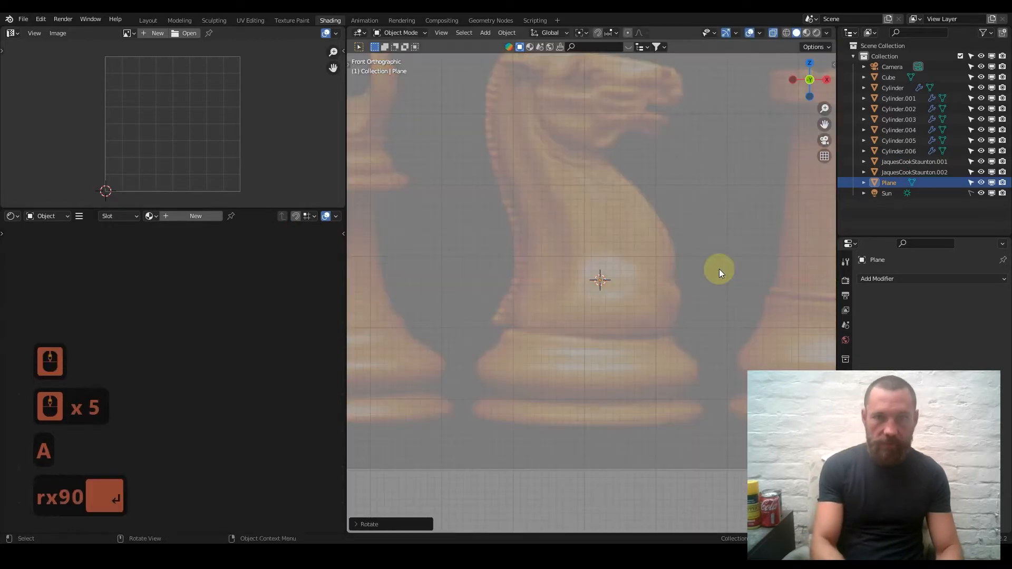
Step: Shrink and tilt the plane to fit over the upper neck of the reference knight
key("s")
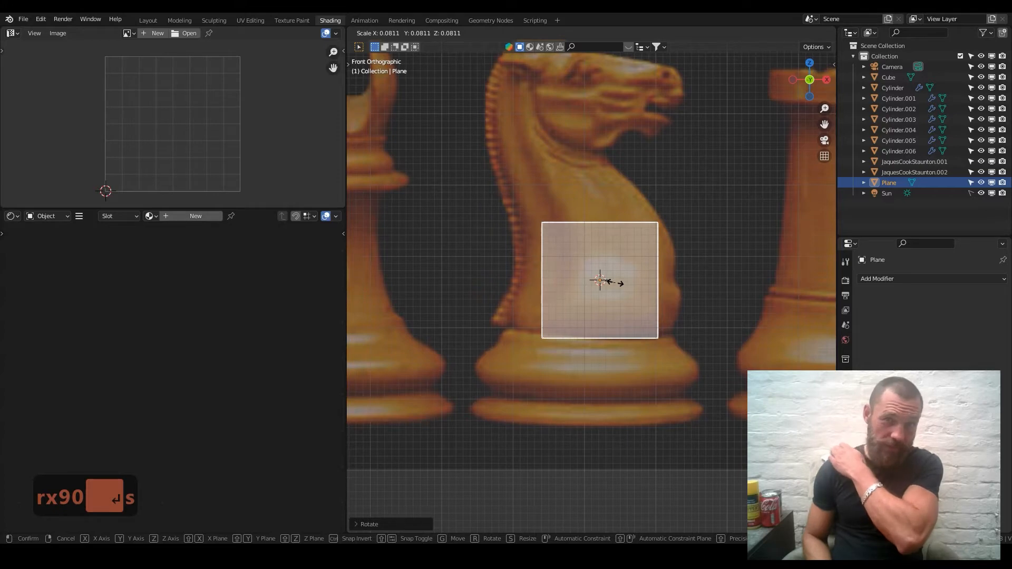
left_click(611, 282)
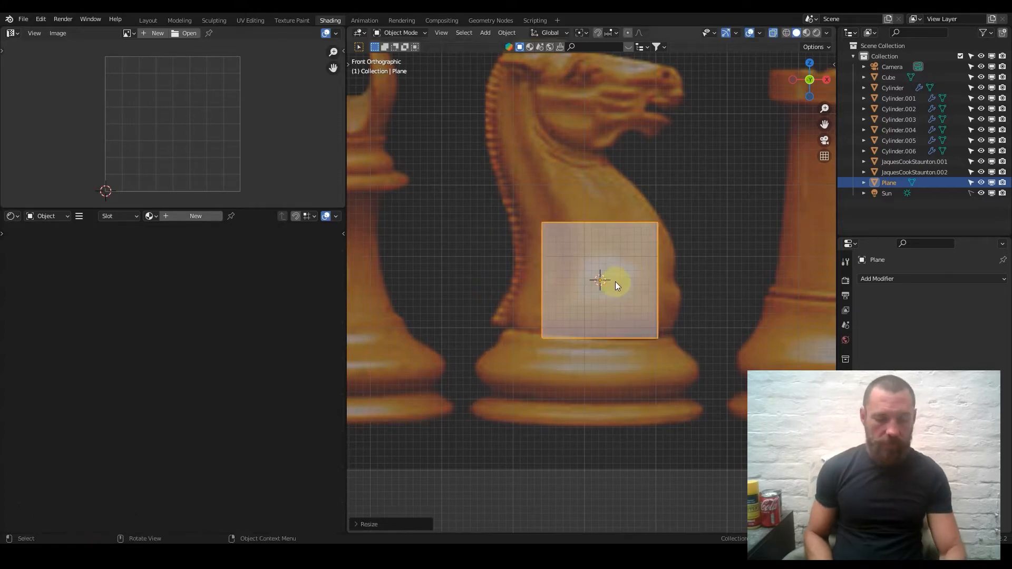
key("r")
left_click(694, 196)
key("g")
left_click(674, 138)
key("s")
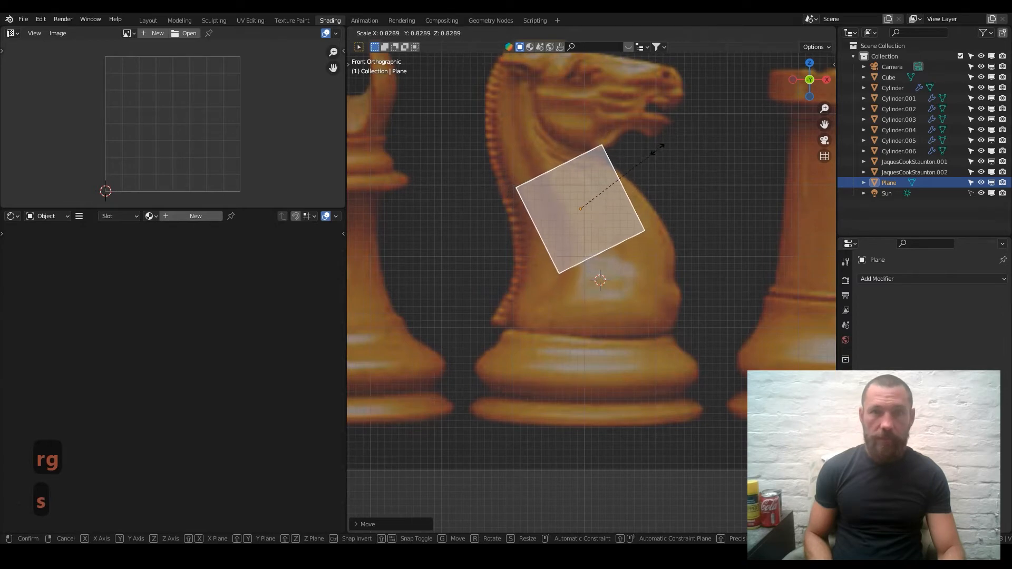
left_click(651, 153)
key("g")
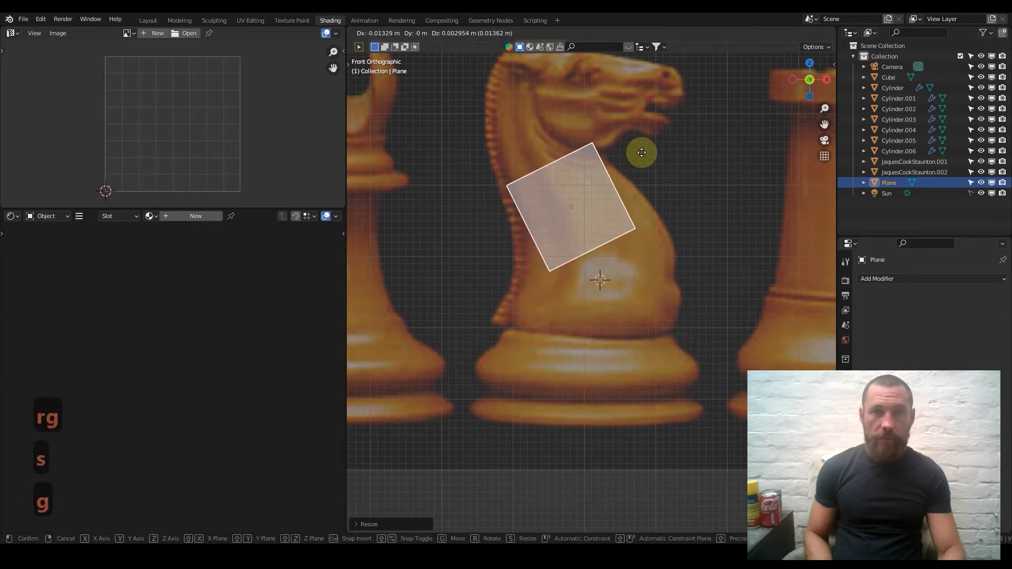
key("s")
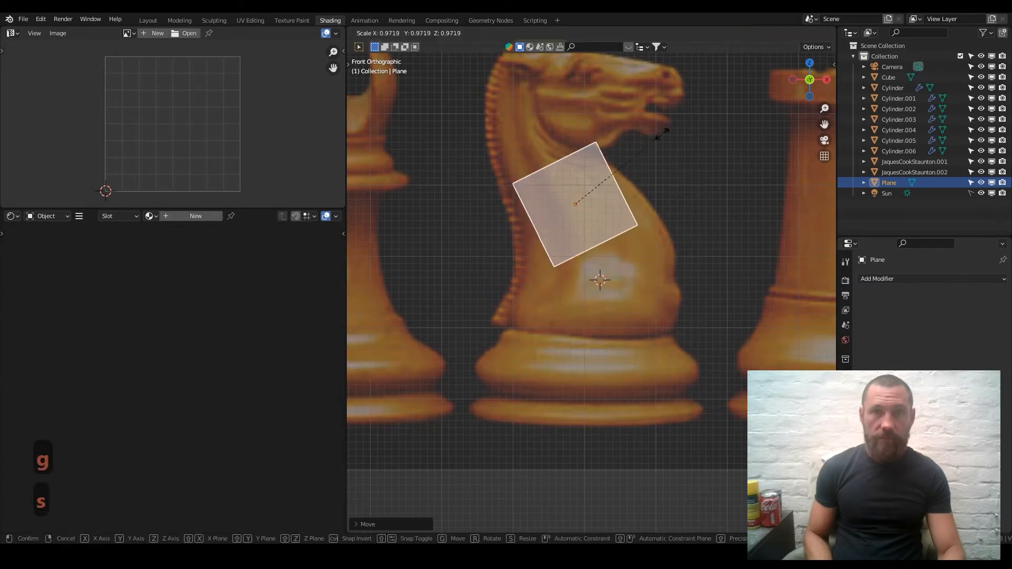
key("g")
left_click(654, 138)
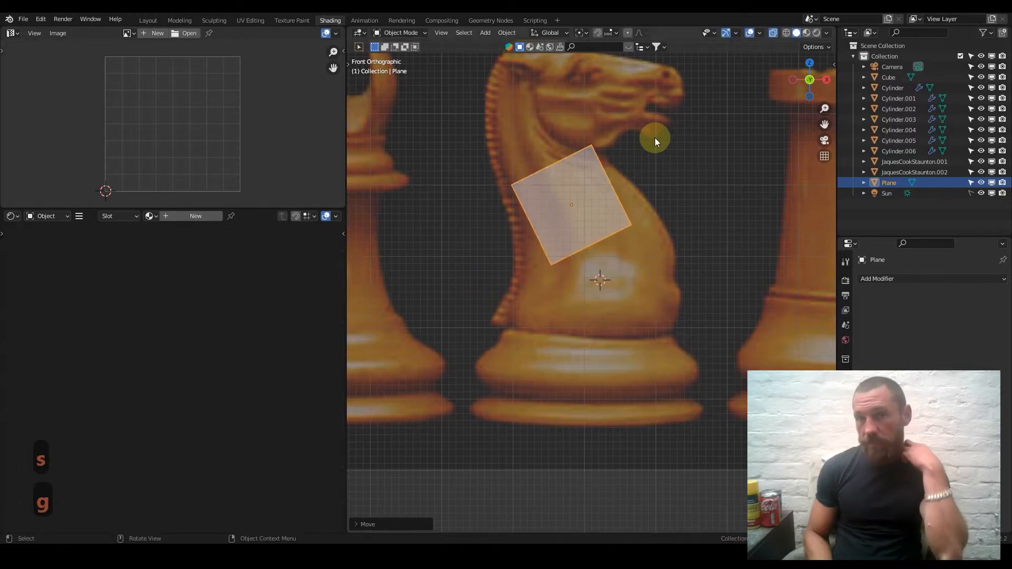
Step: Move the plane's two lower corner vertices in Edit Mode to match the front and back of the knight's neck
key("Tab")
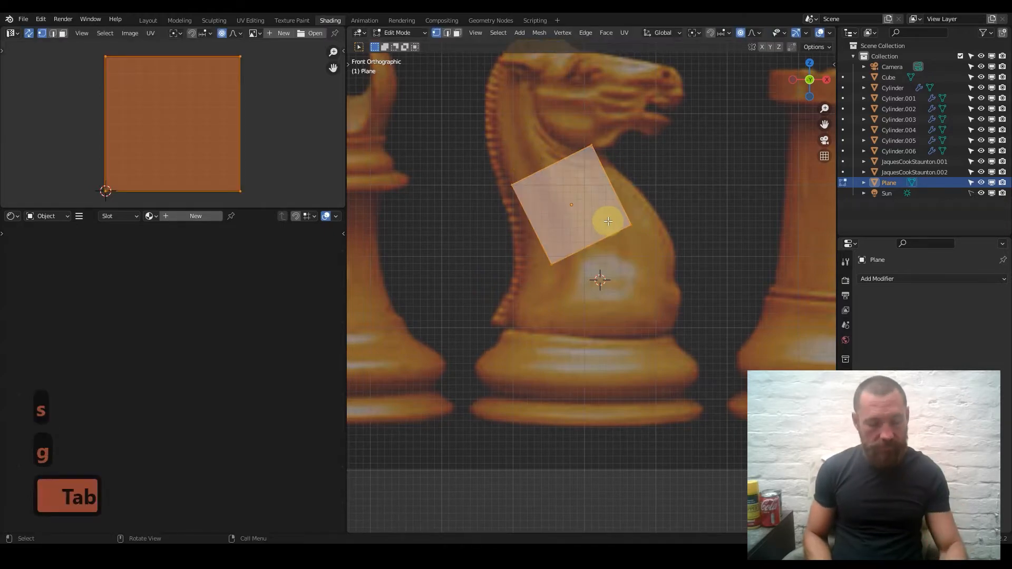
left_click(649, 247)
key("g")
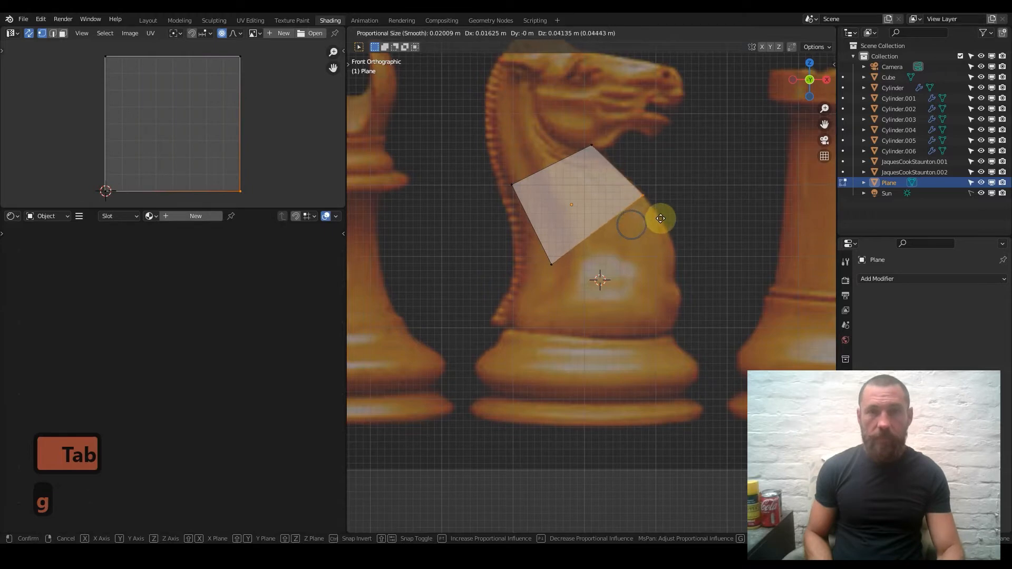
left_click(659, 219)
left_click(579, 268)
key("g")
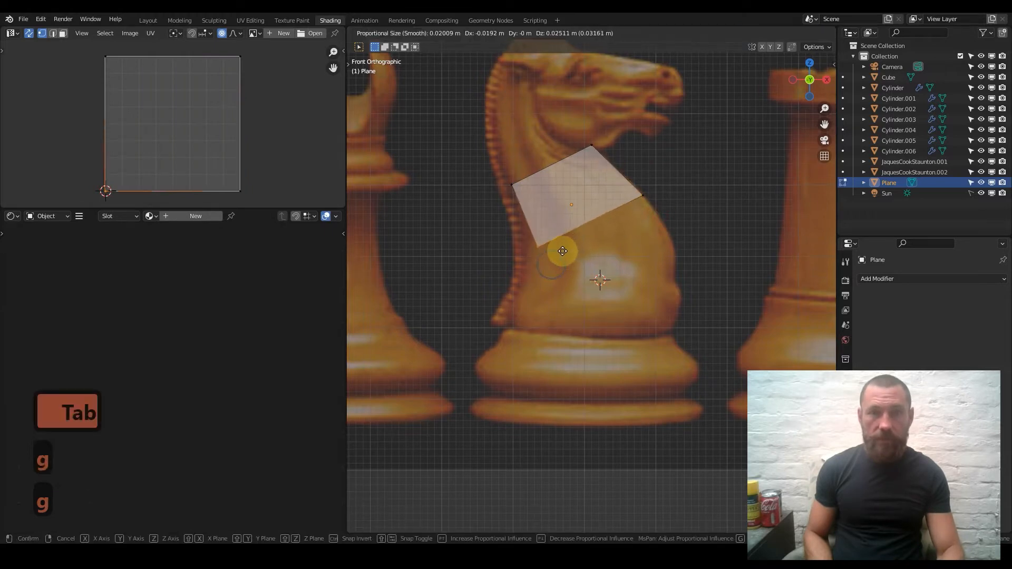
left_click(557, 249)
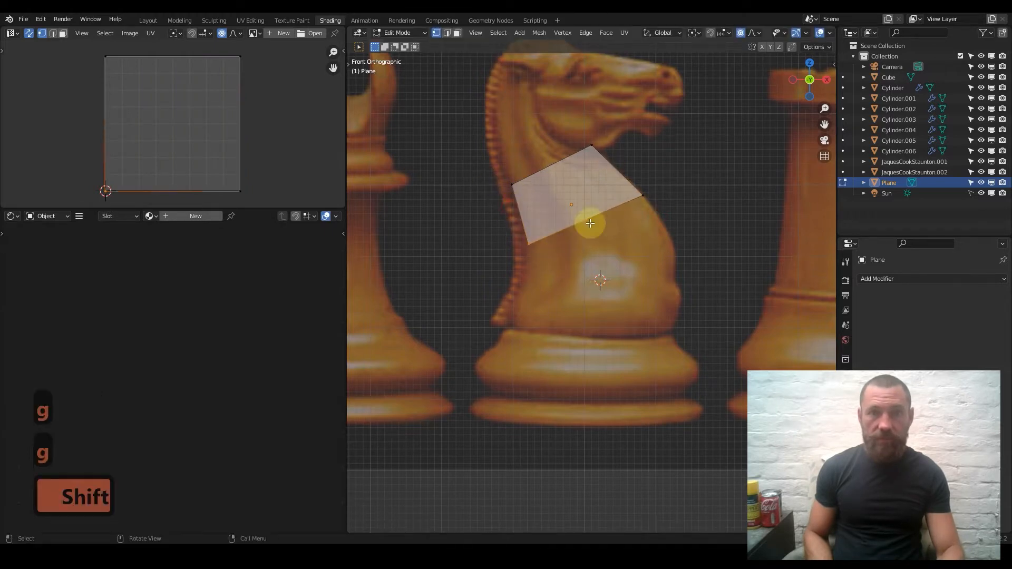
Step: Extrude the plane's lower edge down the neck, level it, and fit its front vertex to the knight's chest outline
left_click(647, 203, "shift")
key("e")
left_click(668, 255)
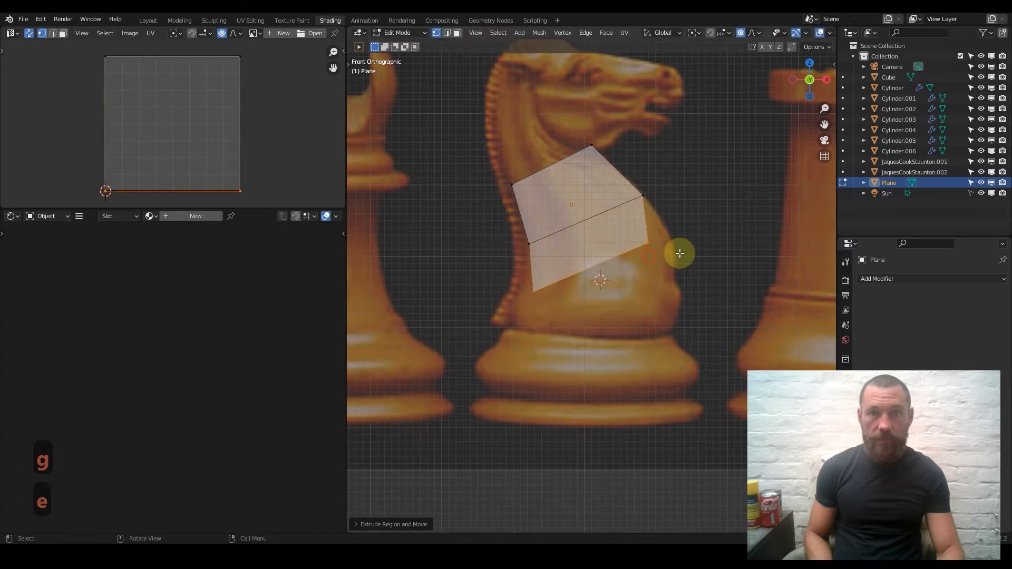
key("r")
left_click(695, 279)
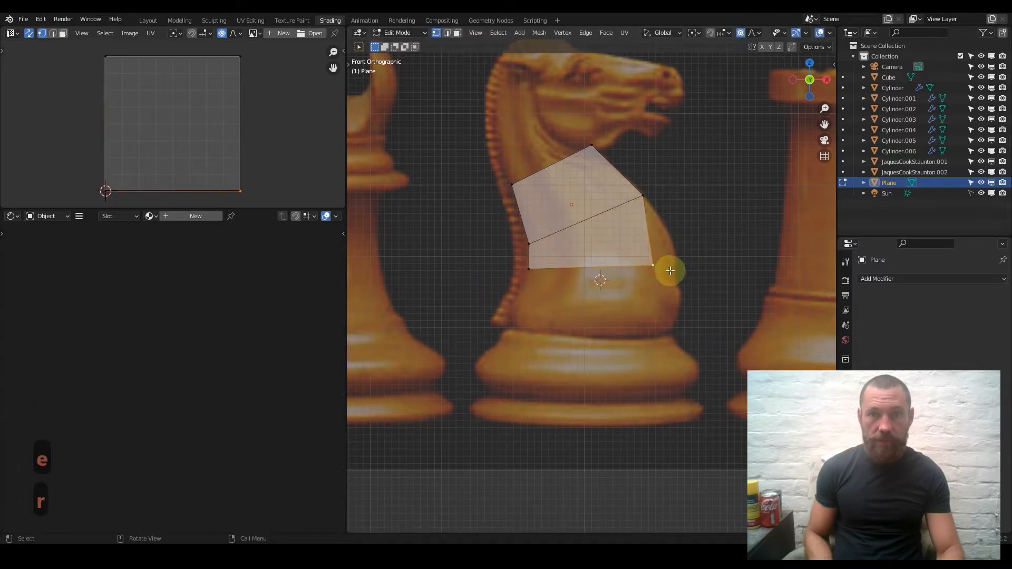
key("g")
left_click(631, 262)
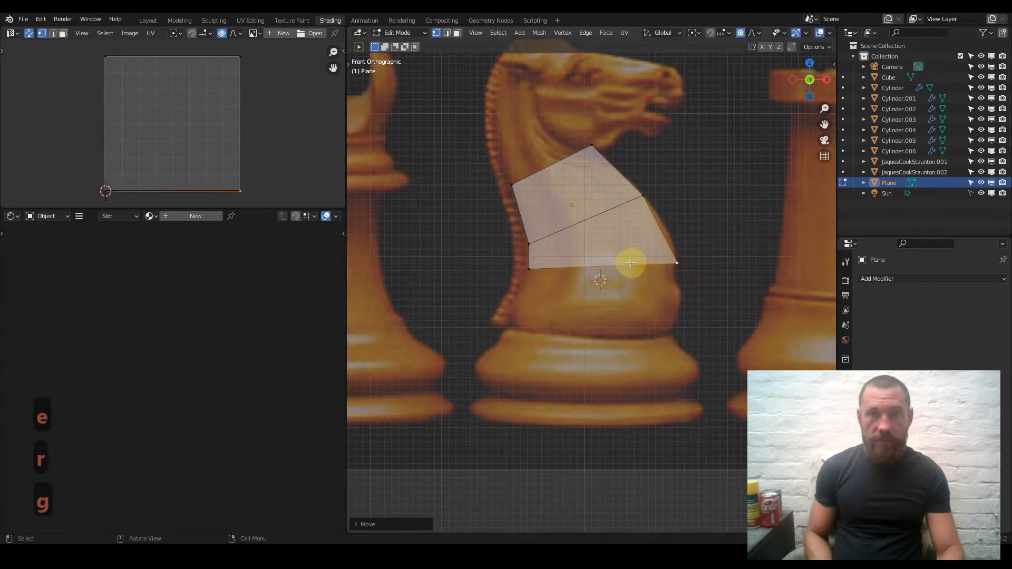
Step: Extrude the lower edge down to the reference knight's base and align both bottom corners with the body outline
left_click(535, 267, "shift")
key("e")
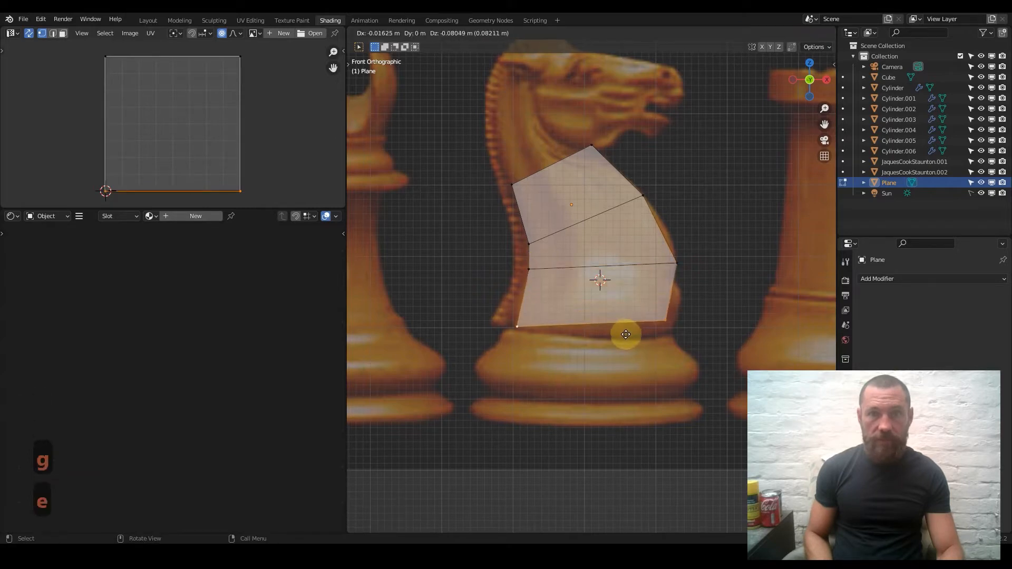
left_click(628, 339)
left_click(671, 326)
key("g")
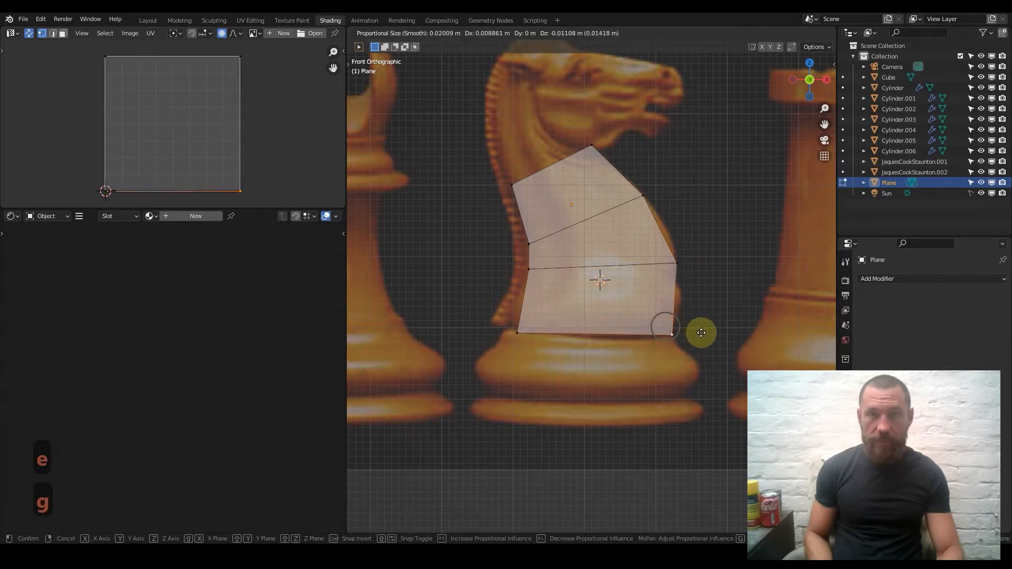
left_click(701, 334)
key("g")
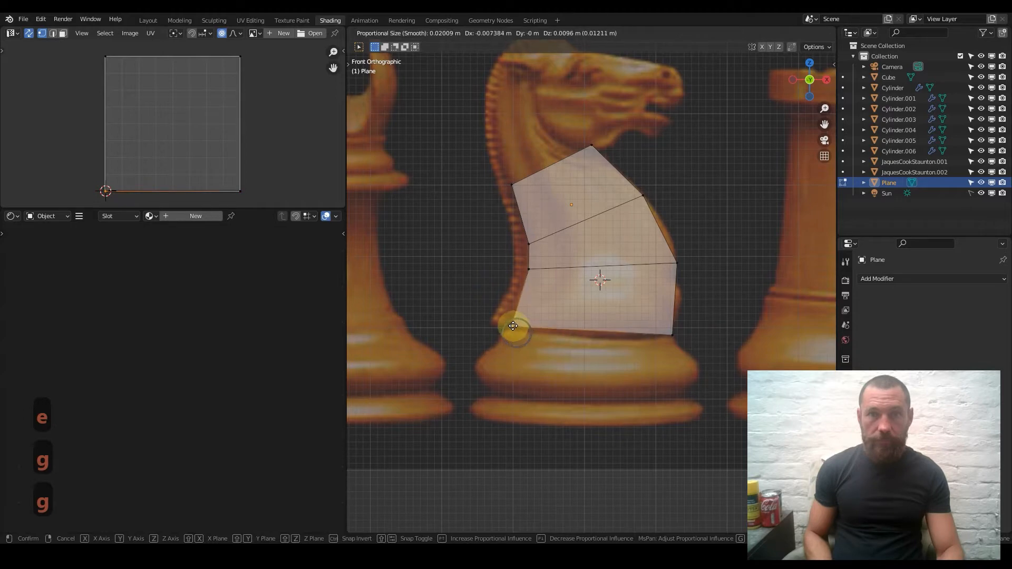
left_click(512, 327)
Step: Move the plane's upper front vertex to the knight's throat just below the jaw
middle_click_drag(599, 247, 619, 312, "shift")
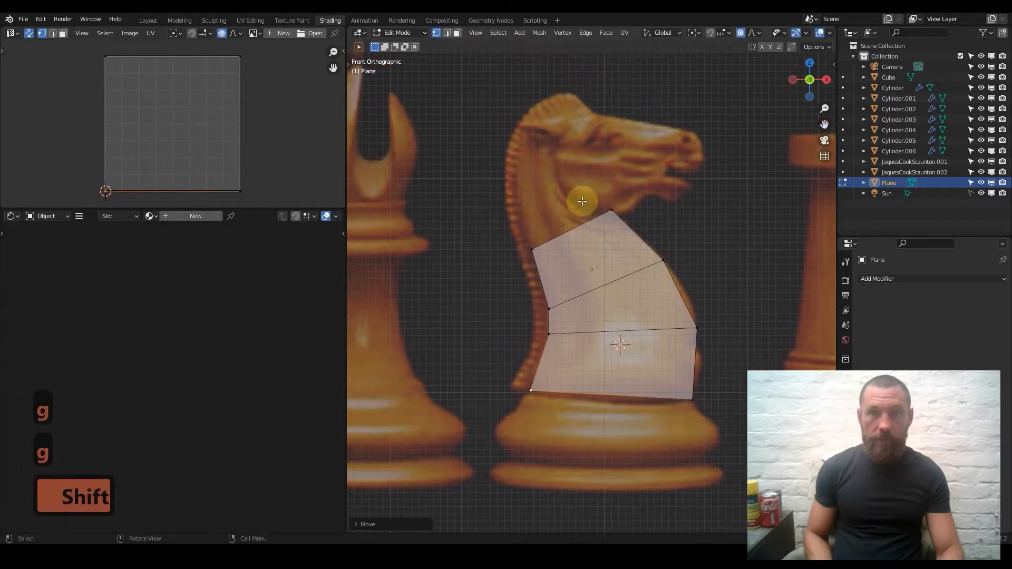
key("g")
left_click(601, 219)
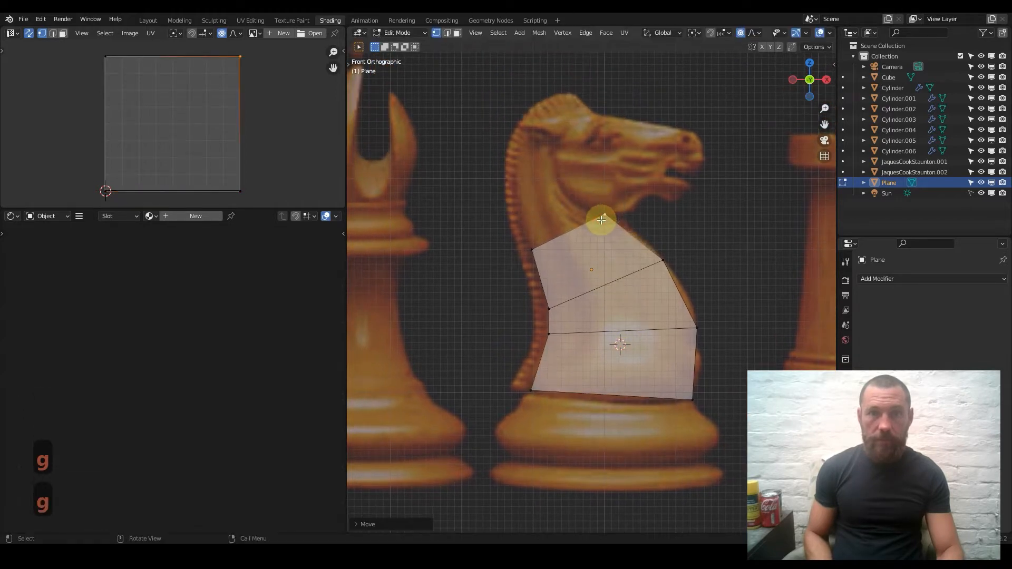
Step: Extrude the plane's upper edge up the knight's neck behind the jaw and scale it down to fit
left_click_drag(577, 188, 649, 234, "shift")
key("e")
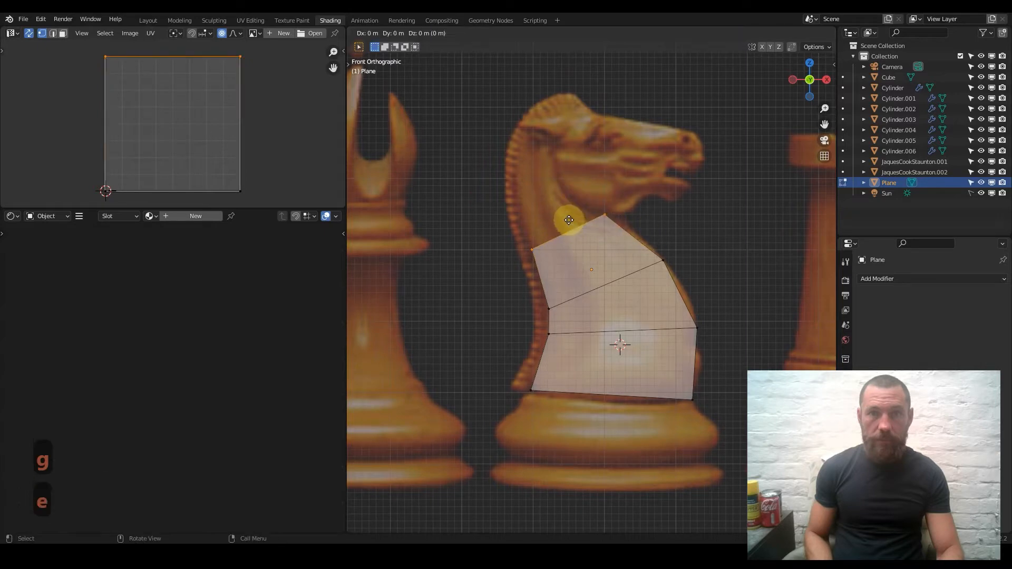
left_click(550, 183)
key("s")
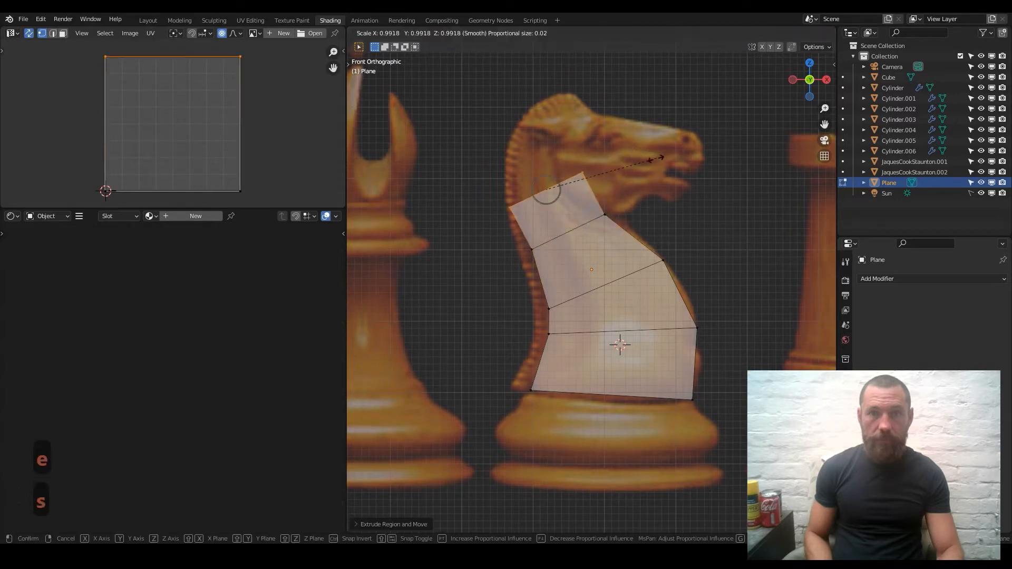
left_click(607, 174)
Step: Extrude the neck's top edge up to the knight's head, tilting it toward the face and scaling it narrower
key("e")
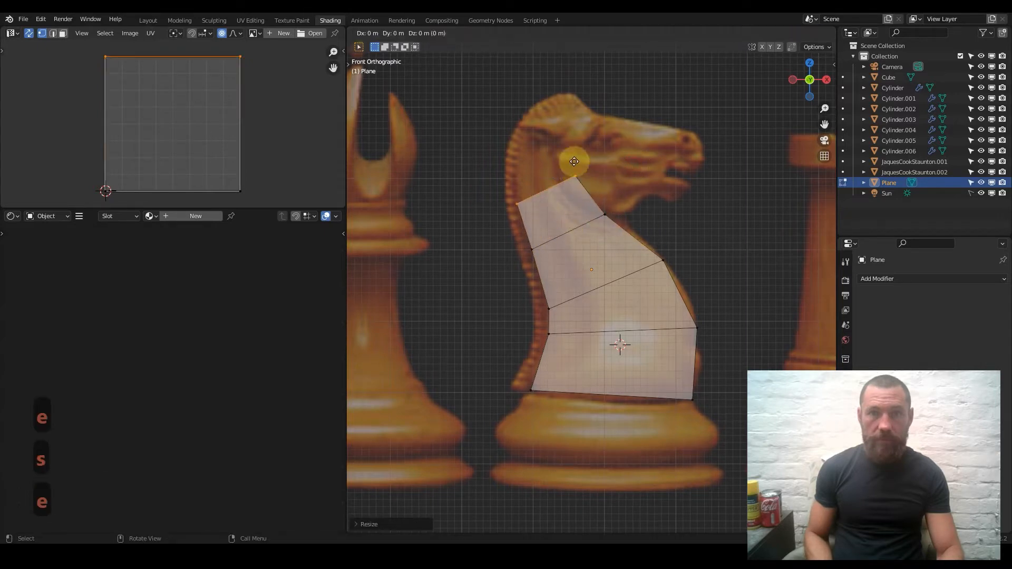
left_click(579, 116)
key("r")
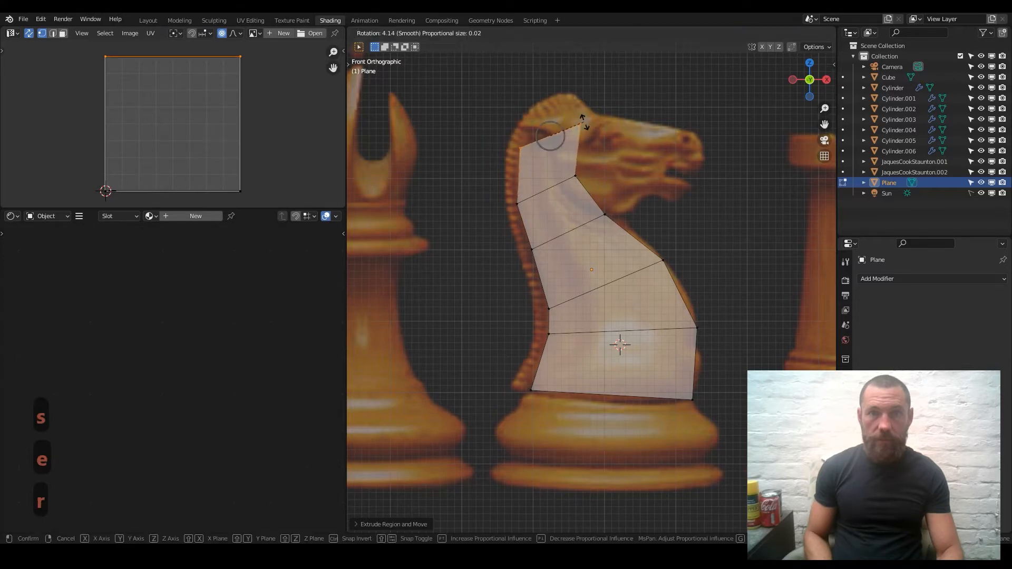
left_click(598, 142)
key("s")
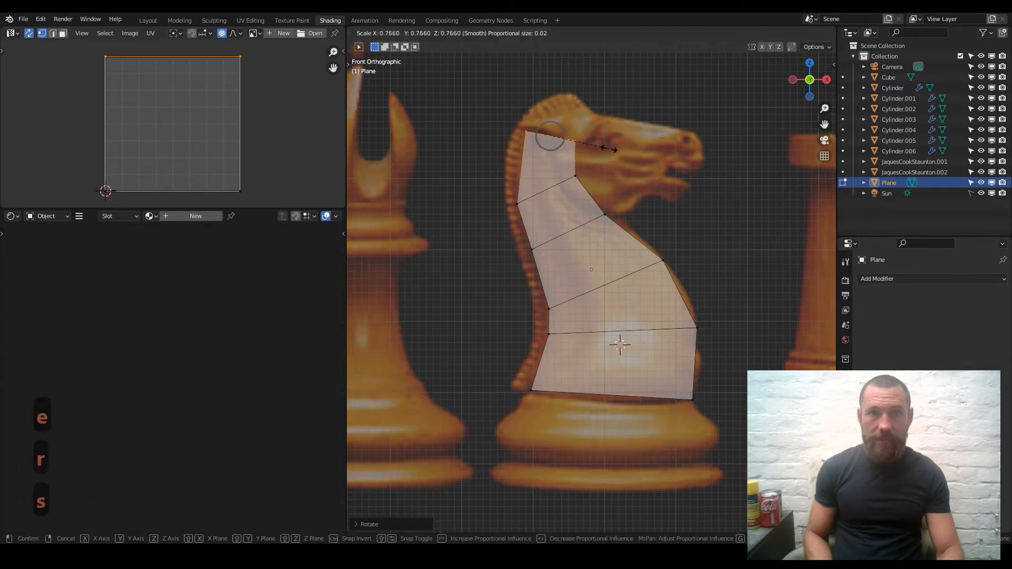
left_click(609, 150)
Step: Extrude the top edge forward over the knight's forehead, then rotate and shrink it to follow the head outline
key("e")
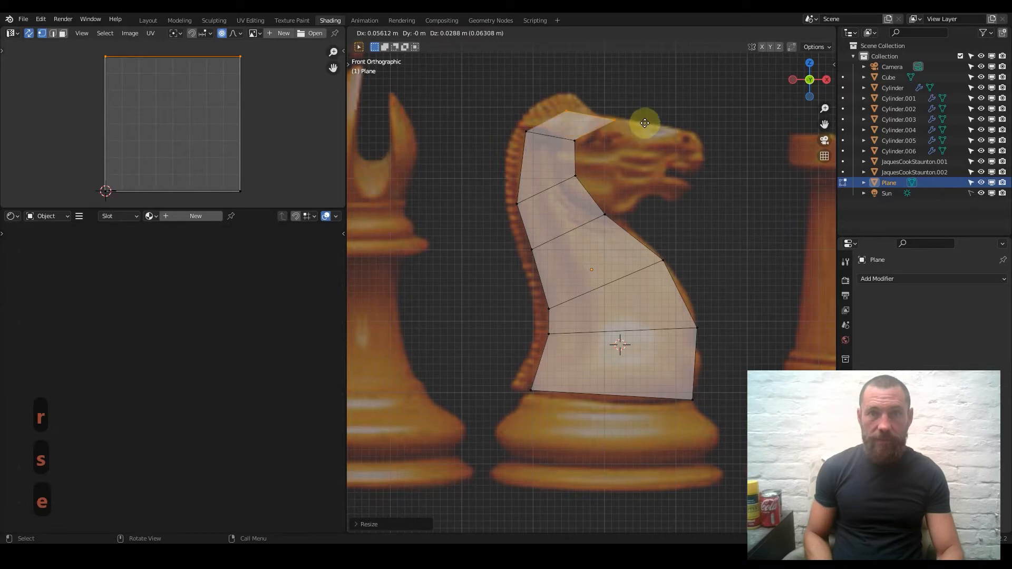
left_click(647, 123)
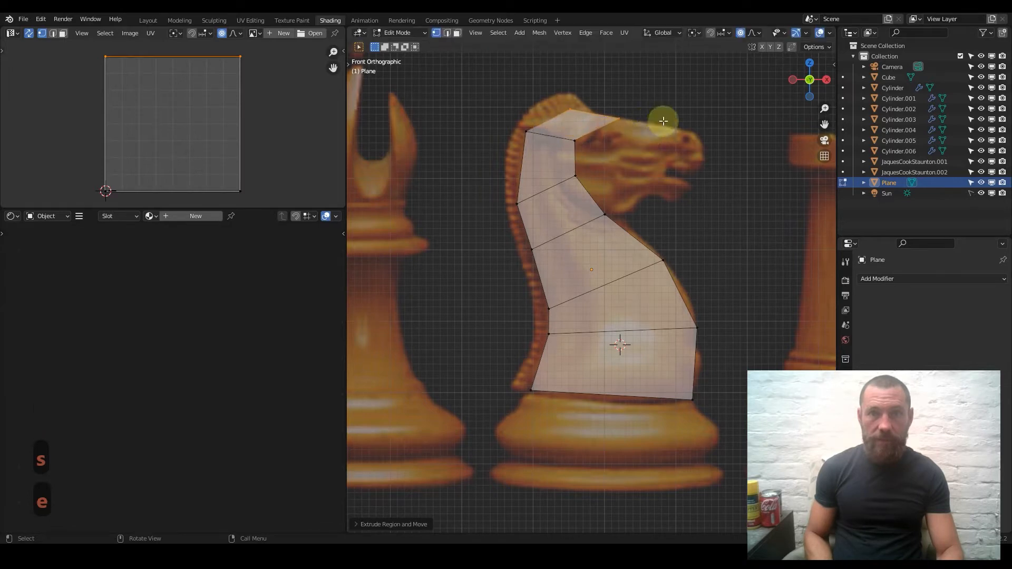
key("r")
left_click(643, 128)
key("s")
left_click(625, 128)
key("r")
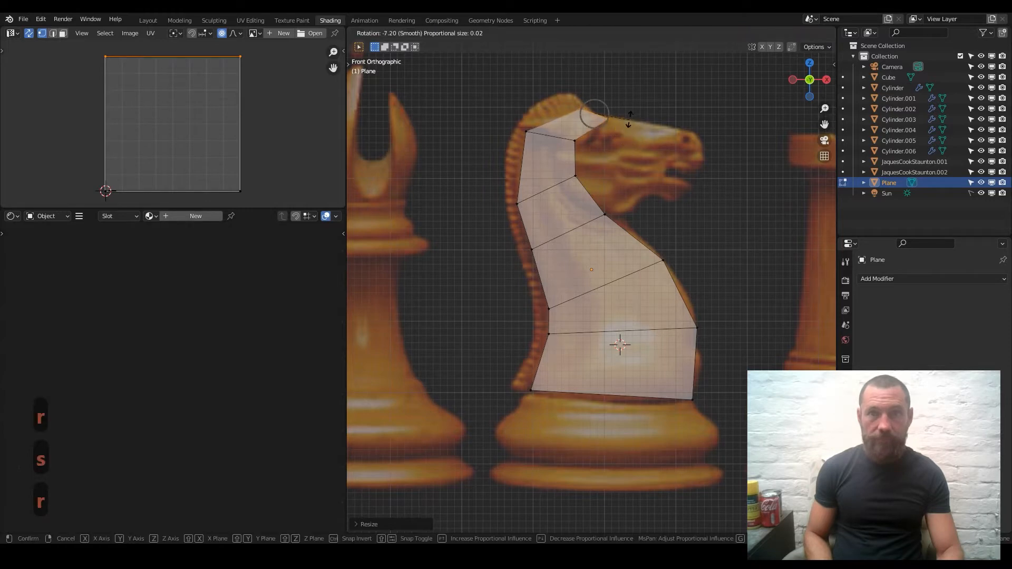
left_click(631, 112)
Step: Select the vertices along the front of the head down to the throat and extrude them forward to the muzzle
left_click(575, 129, "shift")
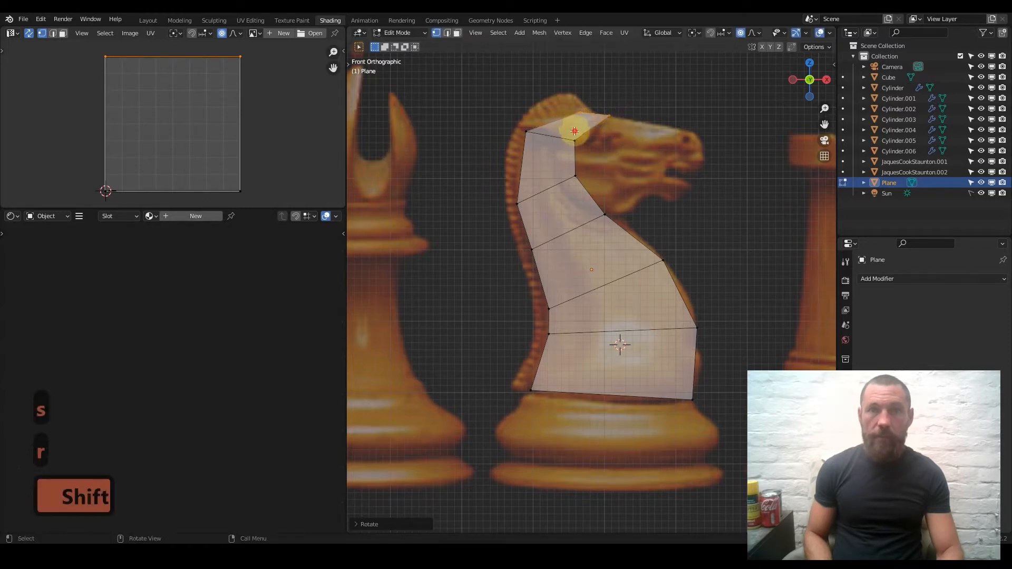
left_click(575, 175, "shift")
left_click(605, 215, "shift")
key("w")
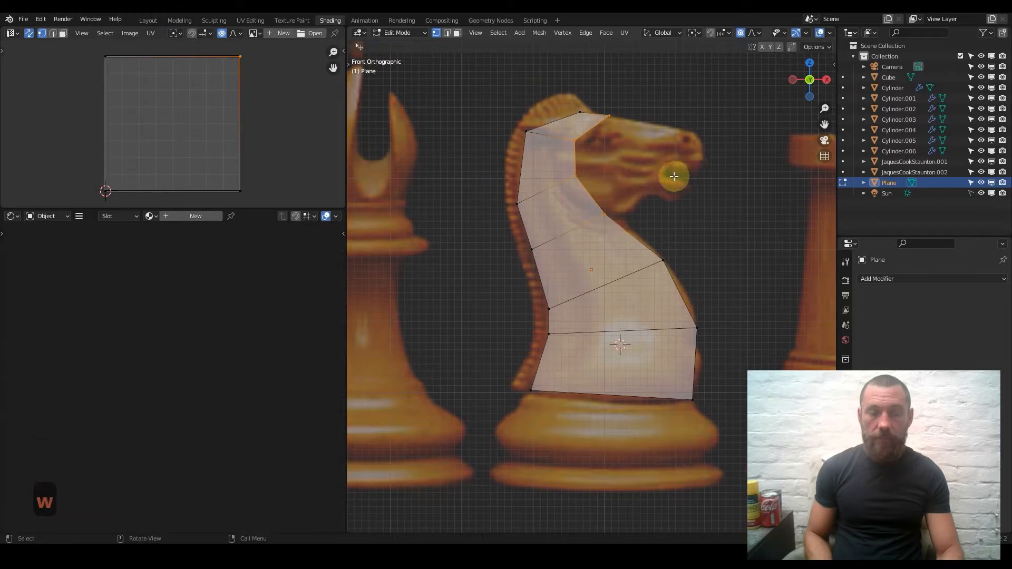
key("e")
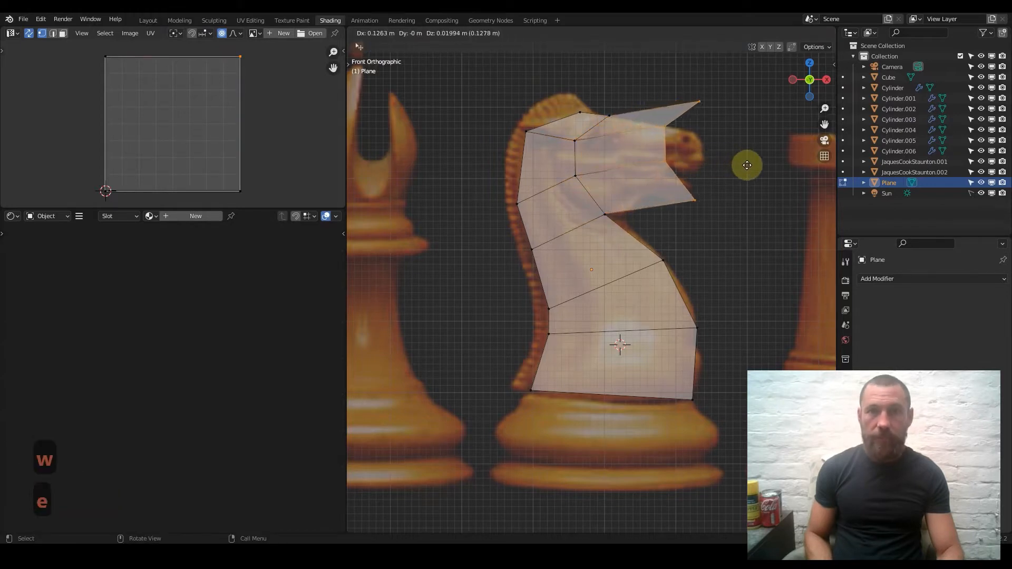
left_click(748, 167)
Step: Move the upper muzzle vertices one by one onto the reference knight's nose outline
key("g")
left_click(697, 152)
left_click(699, 104)
key("g")
left_click(682, 150)
left_click(667, 165)
key("g")
left_click(695, 160)
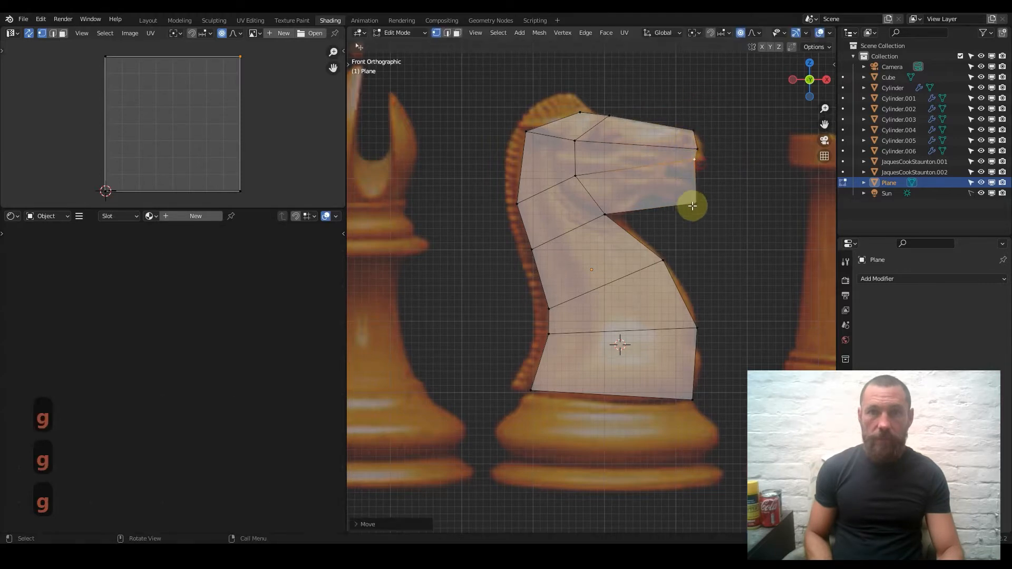
Step: Move the lowest muzzle vertex up to the knight's chin and adjust the vertex above it at the mouth
left_click(695, 203)
key("g")
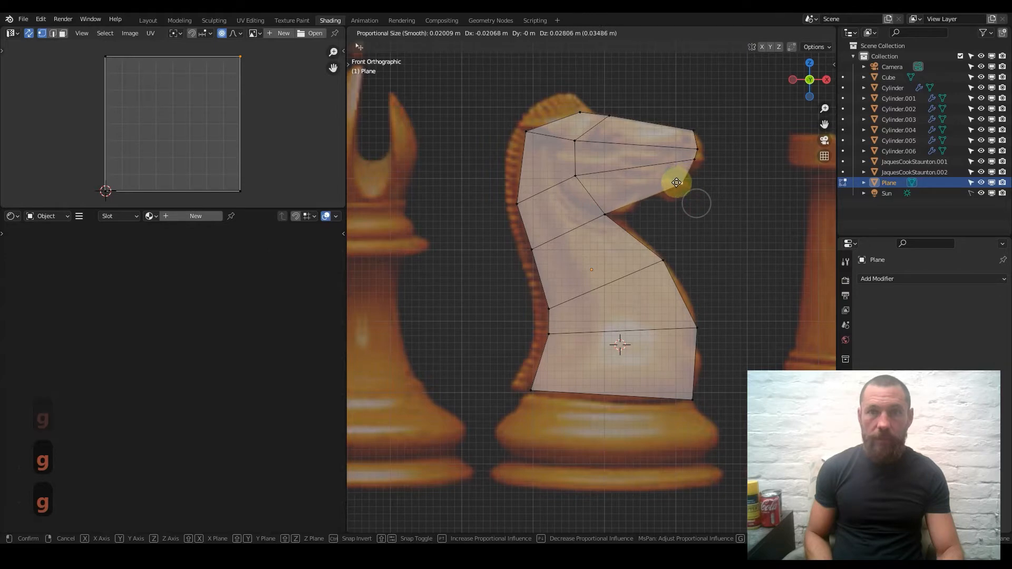
left_click(676, 180)
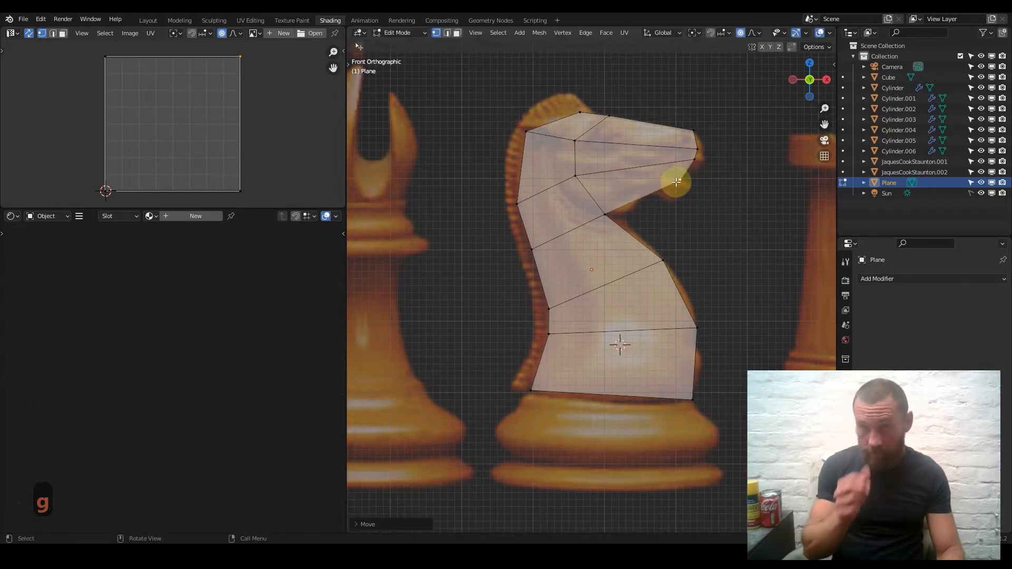
left_click(691, 161)
key("g")
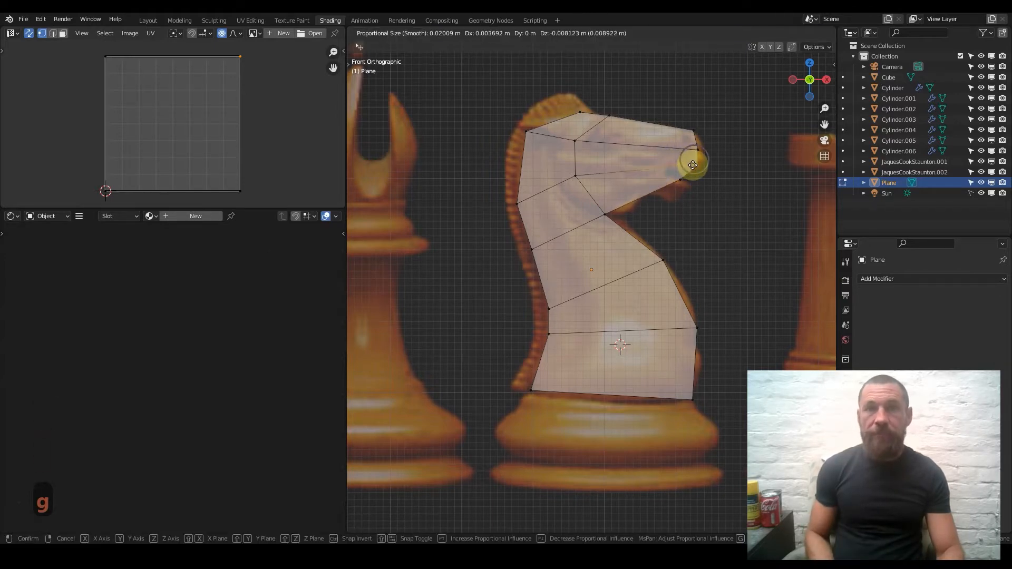
left_click(692, 165)
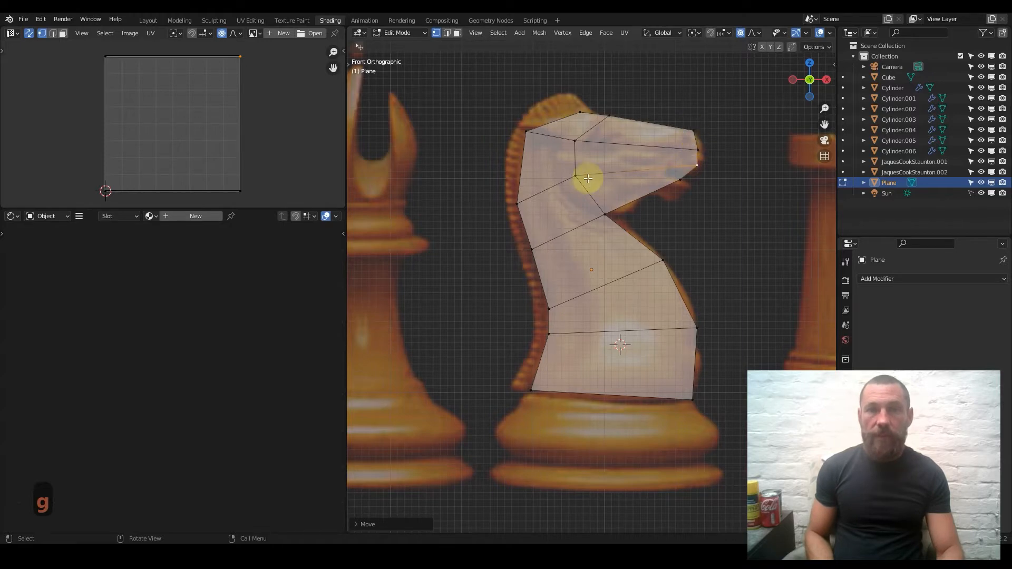
Step: Return to Object Mode and move the knight silhouette off the reference image to just above the existing base
key("Tab")
scroll(587, 176, "down", 9)
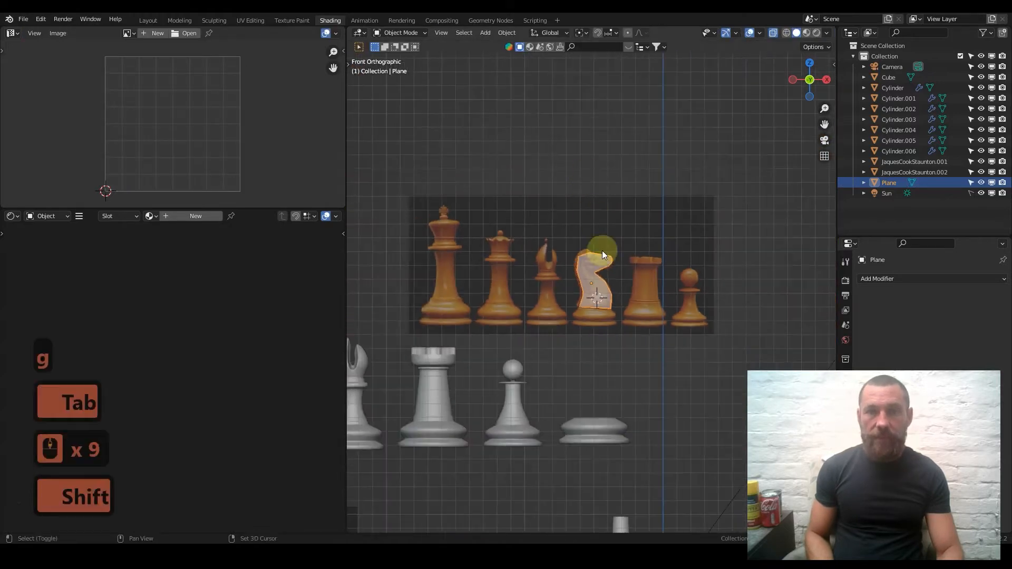
key("g")
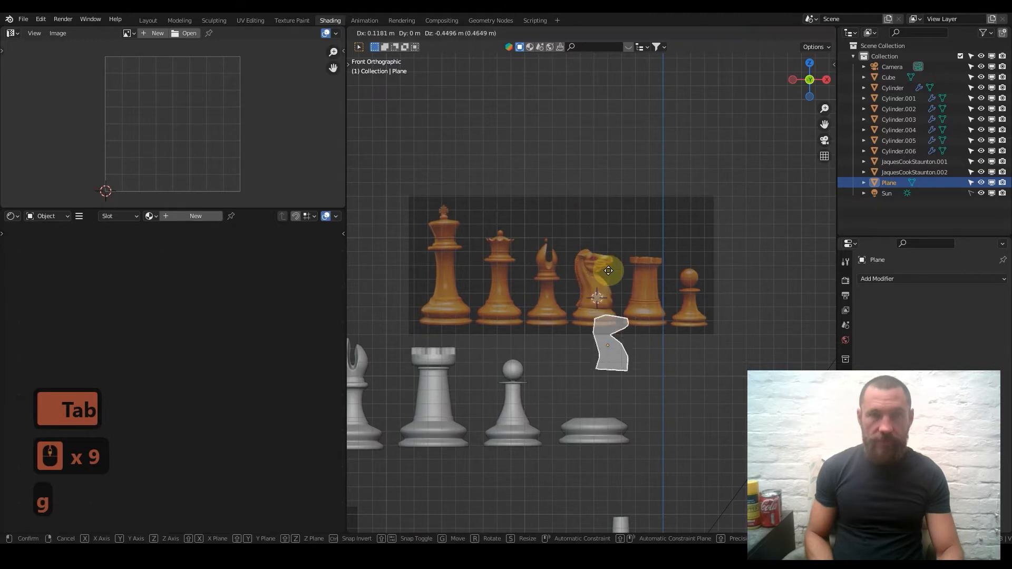
left_click(587, 300)
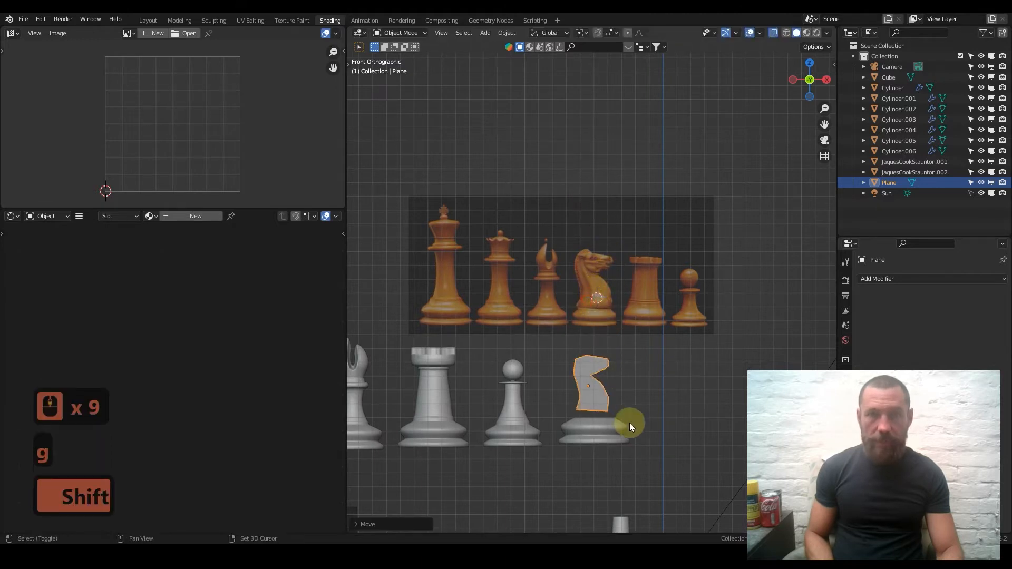
Step: Switch to the ChessBoard render in the image viewer, examine the finished knight's shape up close, and return to Blender
middle_click_drag(635, 431, 642, 251, "shift")
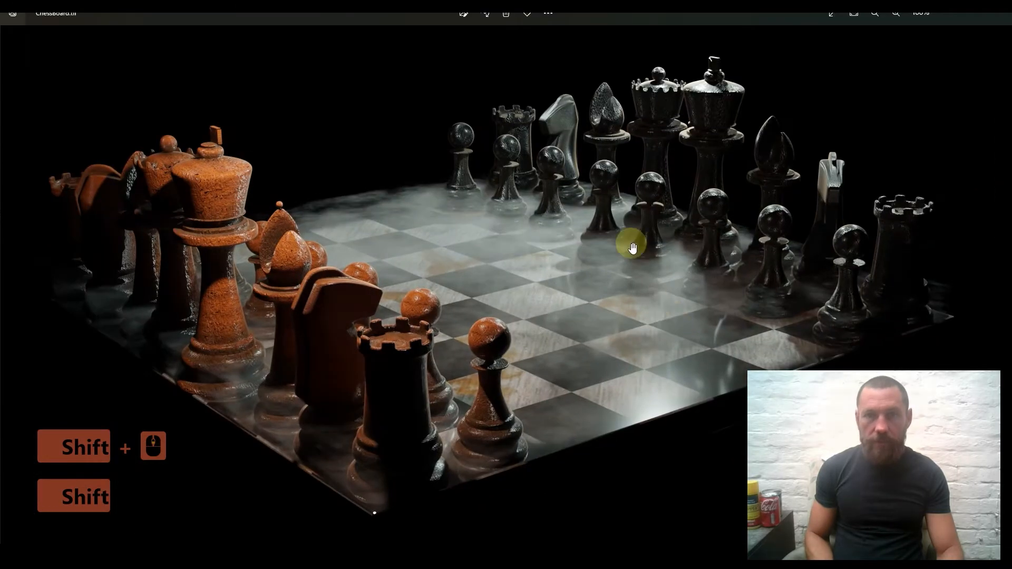
scroll(605, 162, "up", 8)
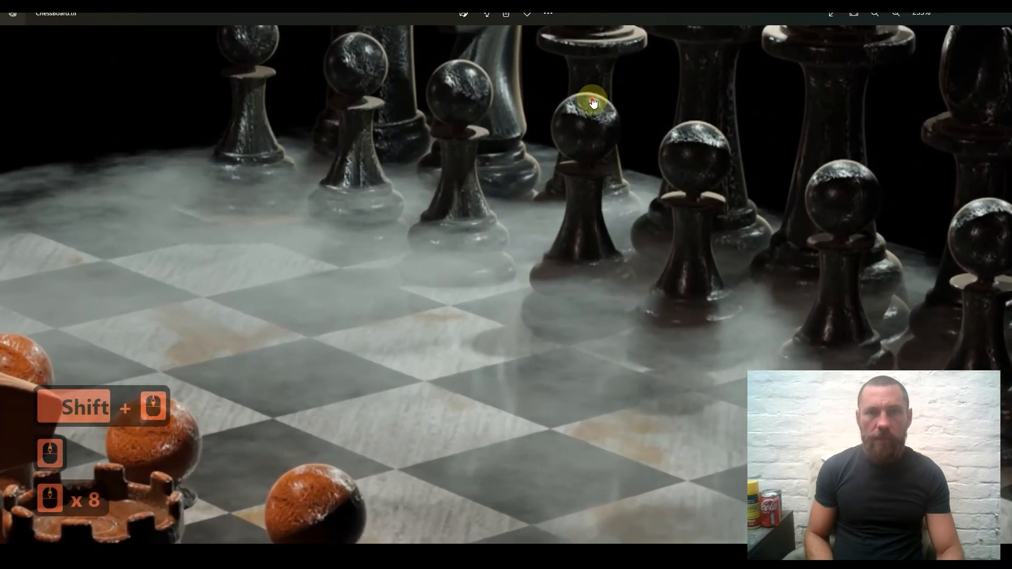
left_click_drag(594, 105, 592, 294)
scroll(482, 235, "up", 4)
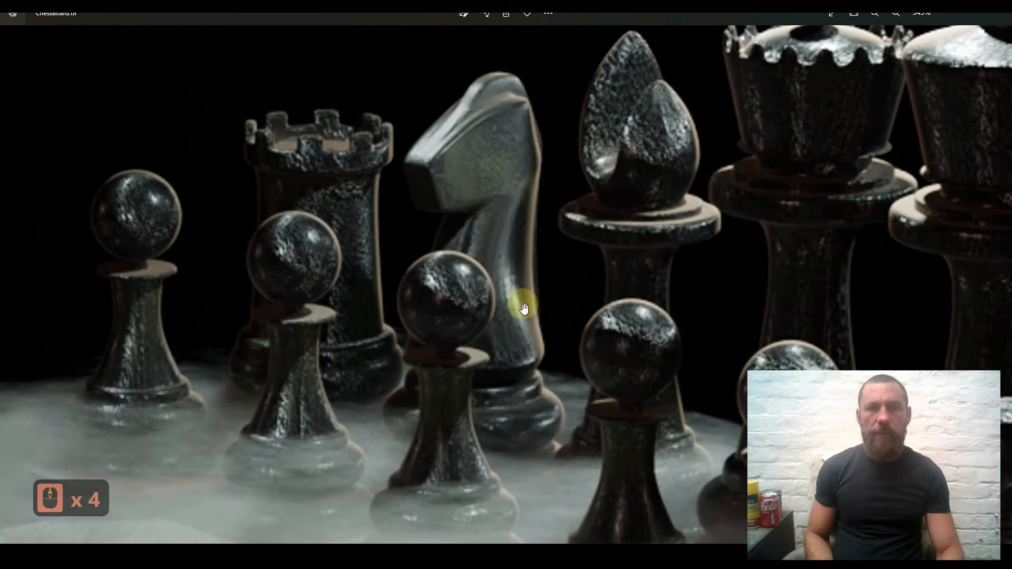
scroll(533, 337, "down", 6)
scroll(520, 294, "up", 5)
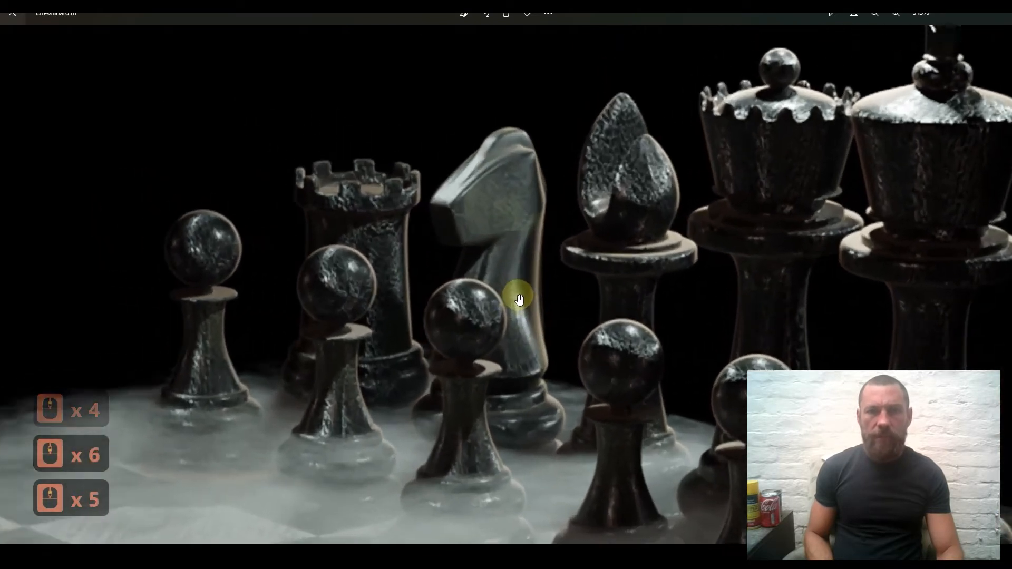
scroll(520, 294, "down", 4)
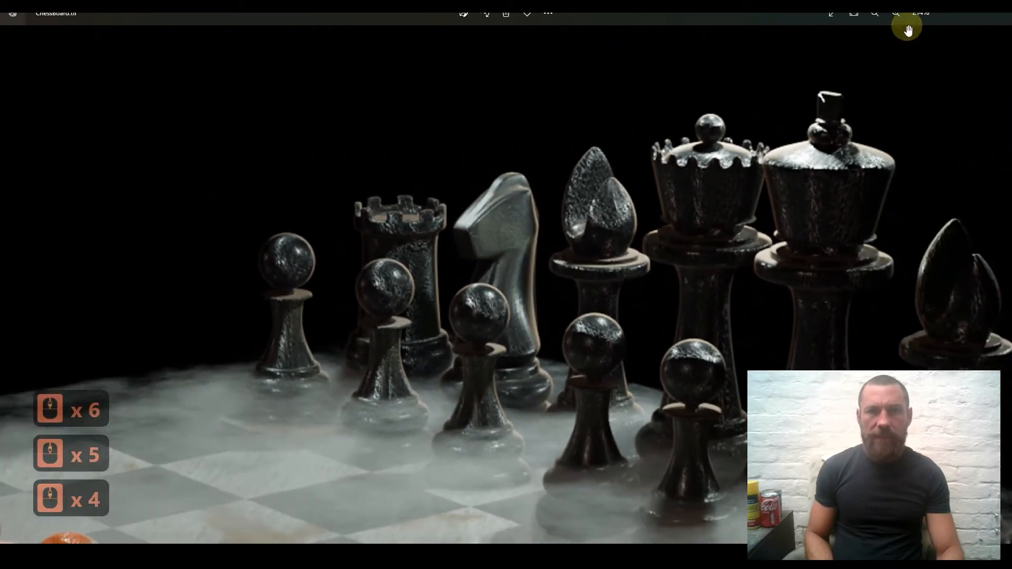
left_click(946, 13)
Step: Add a Solidify modifier to the knight silhouette, set its thickness to 1.374 m, and apply it
middle_click_drag(609, 389, 549, 242, "shift")
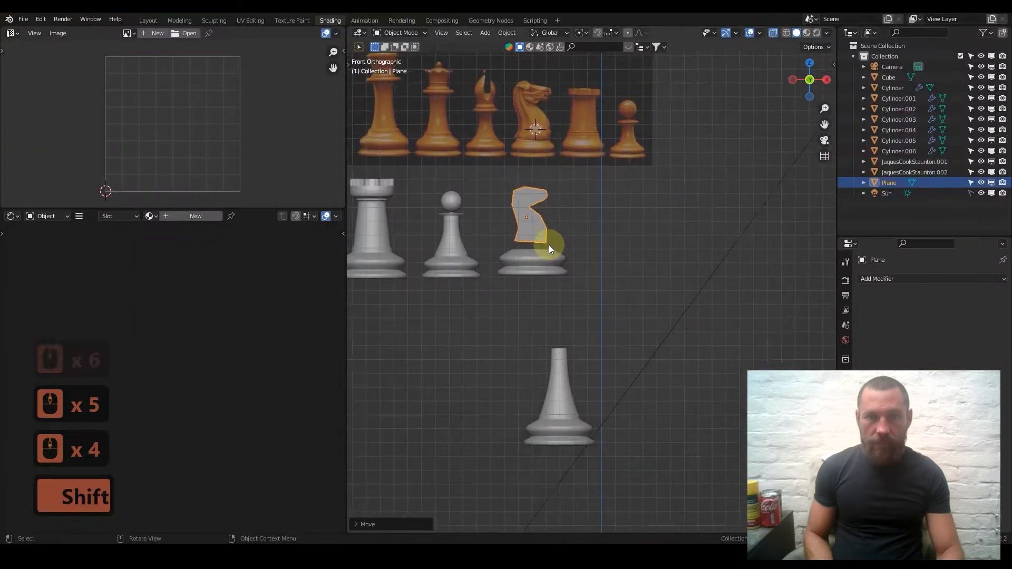
scroll(549, 244, "up", 4)
middle_click_drag(466, 171, 606, 300, "shift")
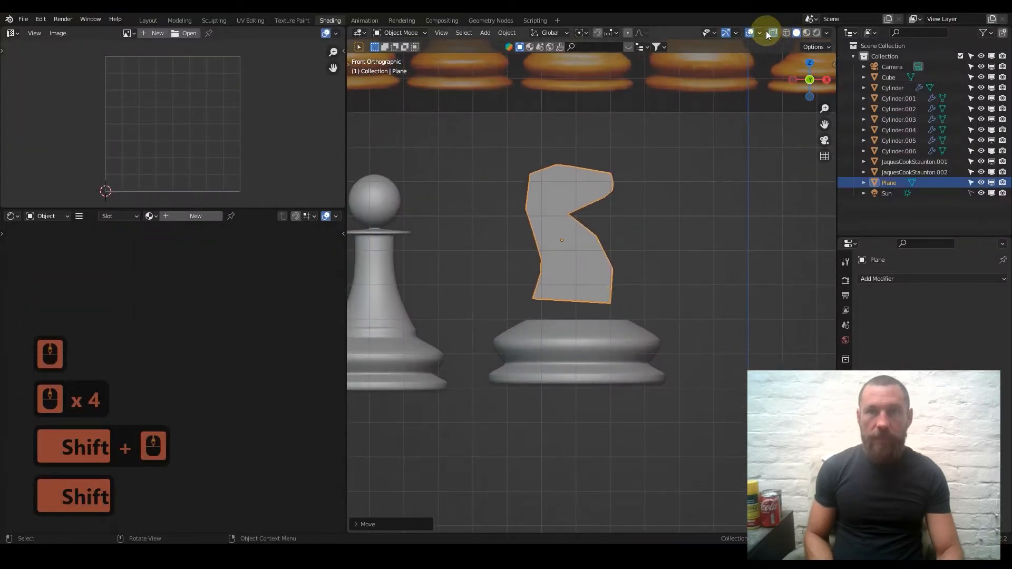
scroll(568, 182, "up", 2)
middle_click_drag(567, 182, 788, 224)
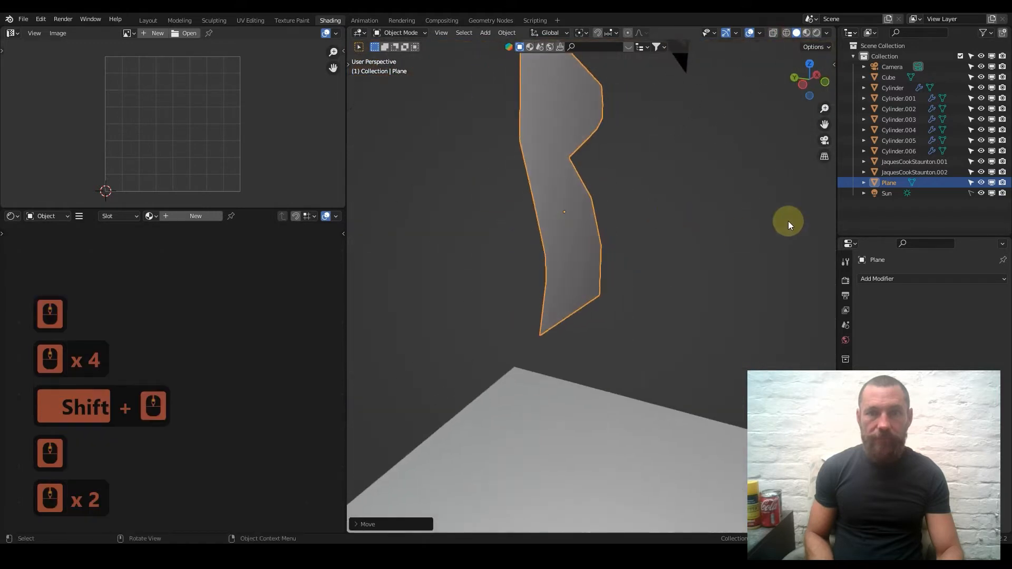
left_click(944, 280)
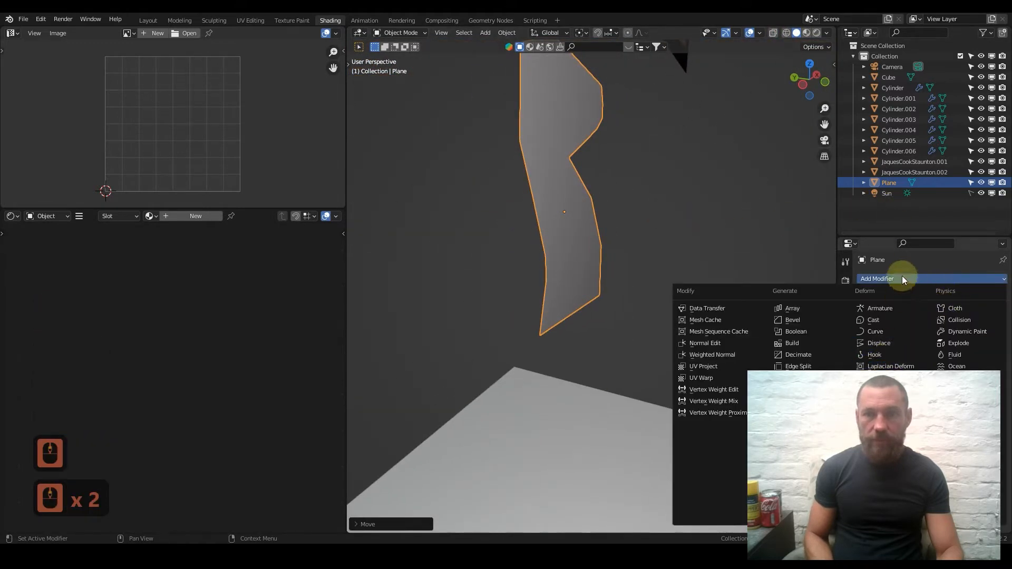
left_click(800, 459)
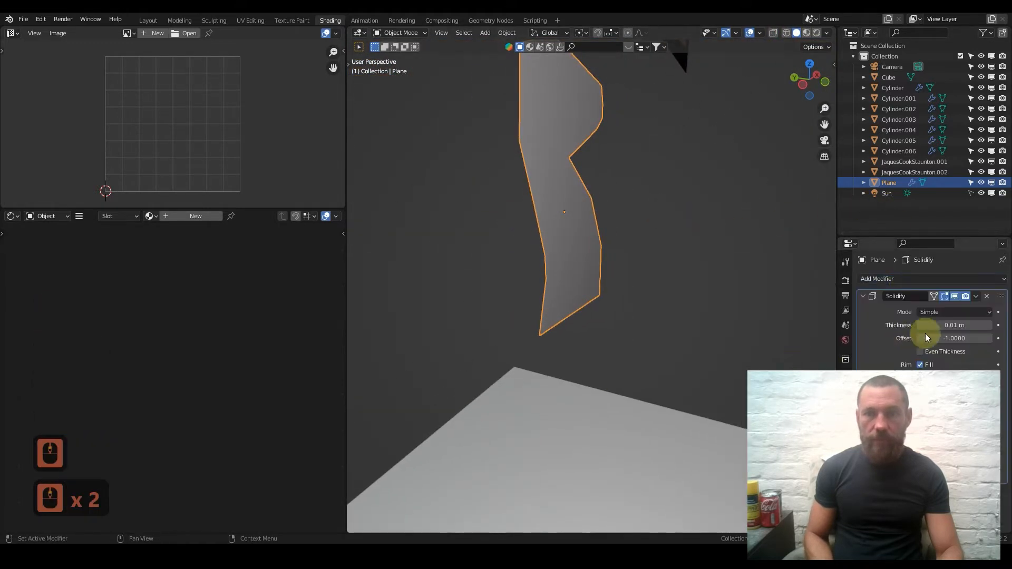
left_click_drag(957, 325, 986, 326, "shift")
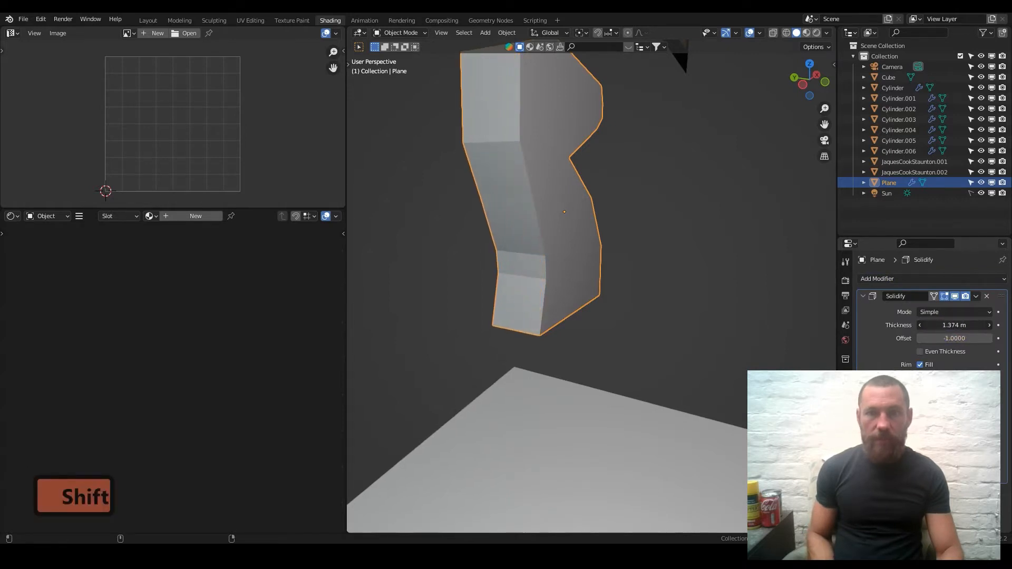
scroll(553, 254, "down", 2)
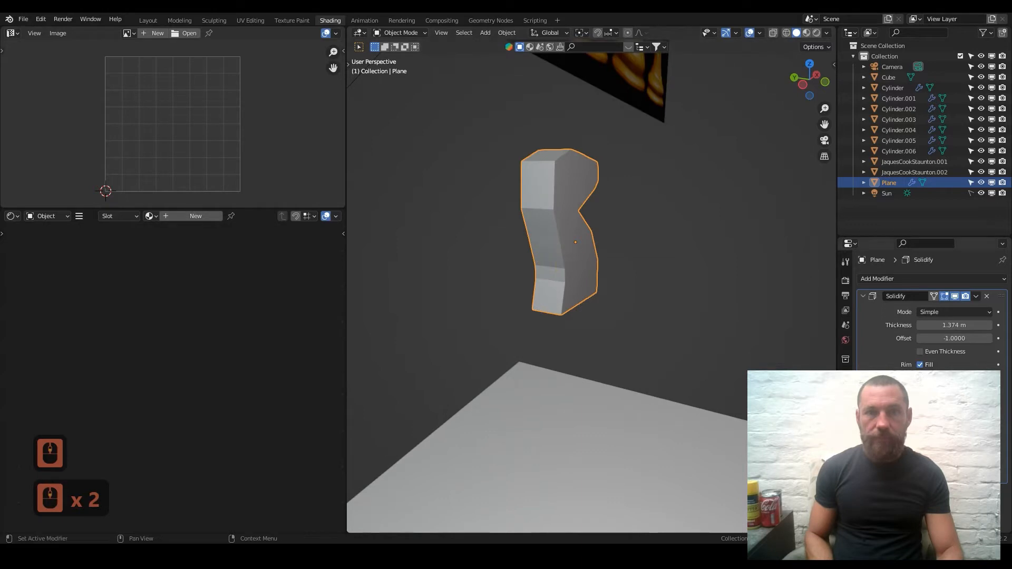
key("ctrl+a")
Step: Scale the knight body up uniformly by about 1.27 in front view so that it meets the base
key("1")
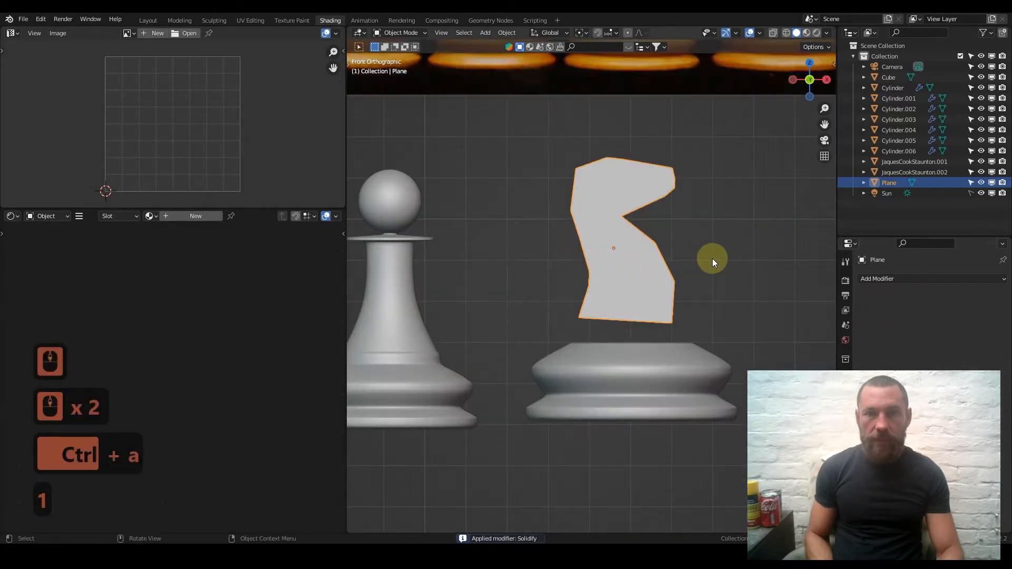
scroll(712, 258, "down", 4)
key("s")
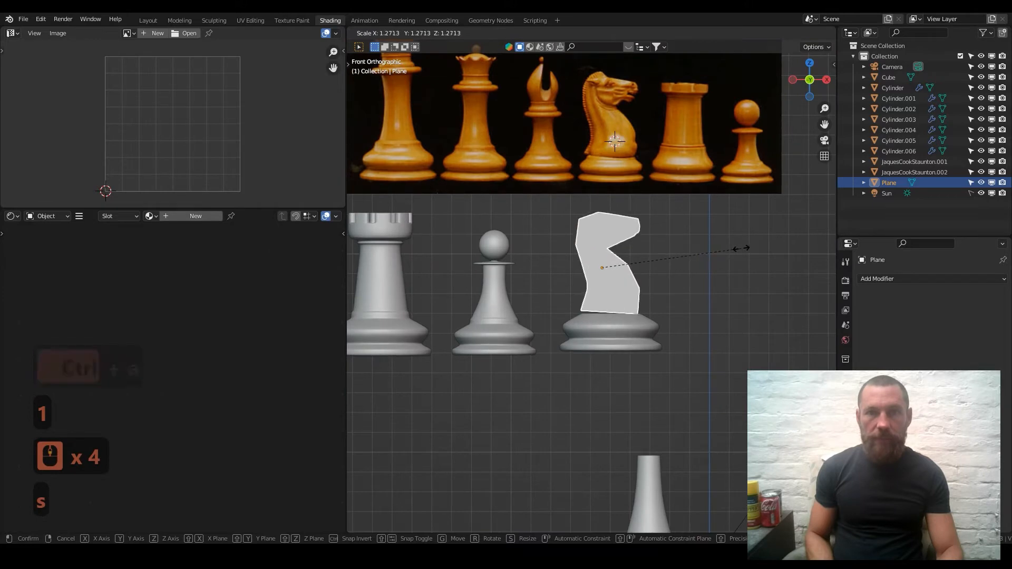
left_click(740, 248)
scroll(570, 277, "up", 4)
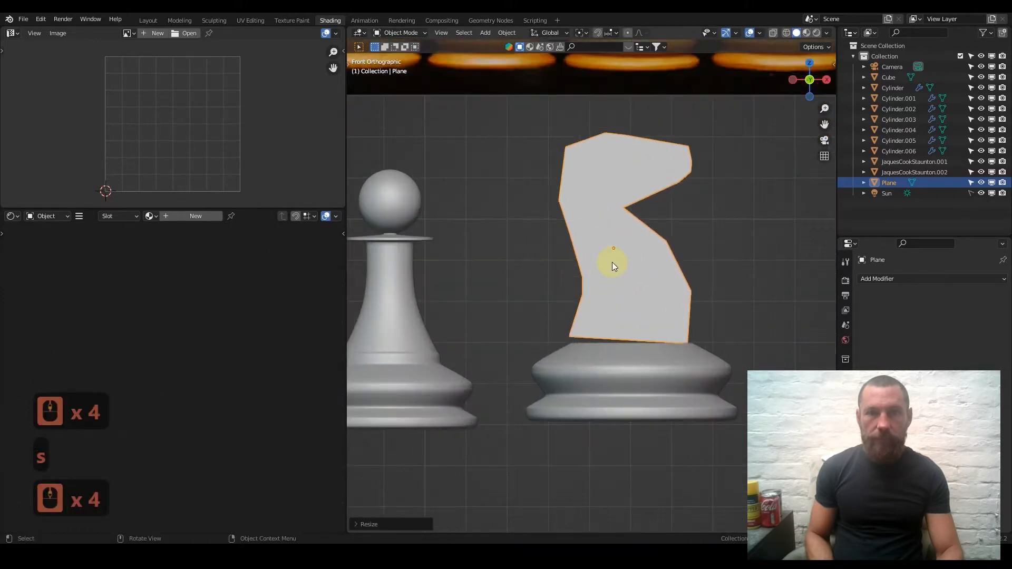
scroll(611, 261, "down", 1)
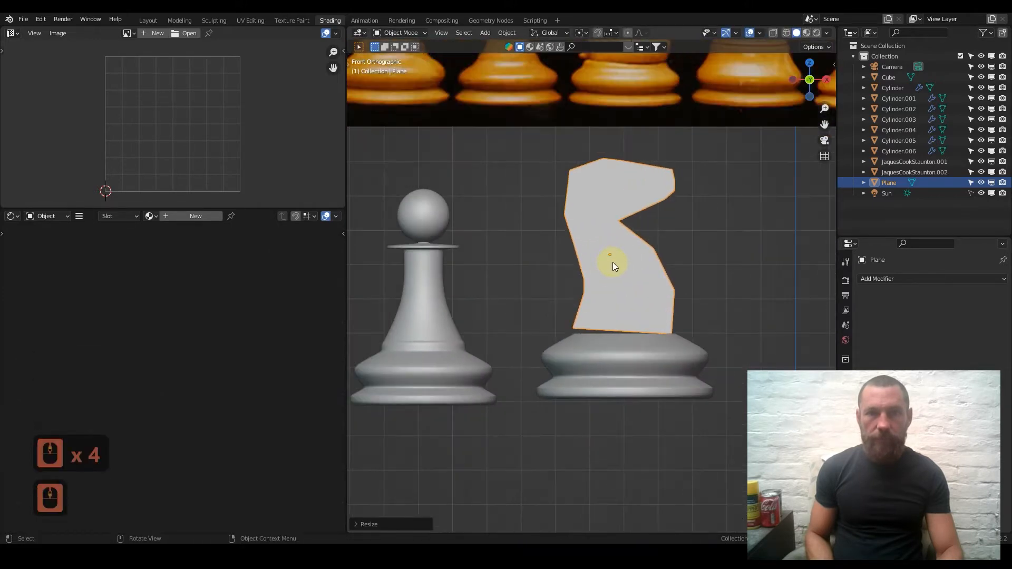
Step: Undo the knight body's scaling and the application of its Solidify modifier
scroll(613, 263, "down", 4)
scroll(615, 264, "up", 2)
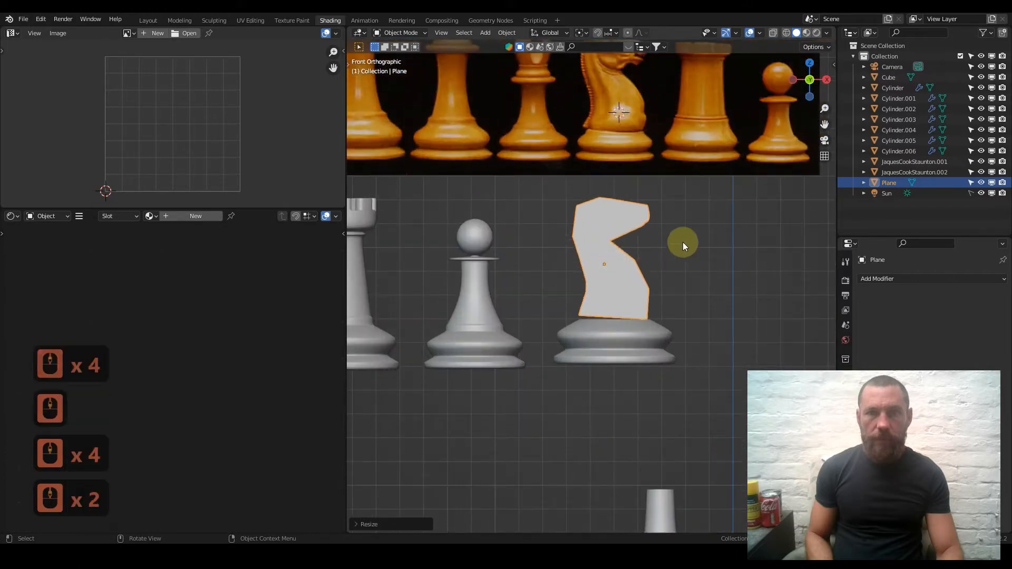
key("ctrl+z")
key("ctrl+z")
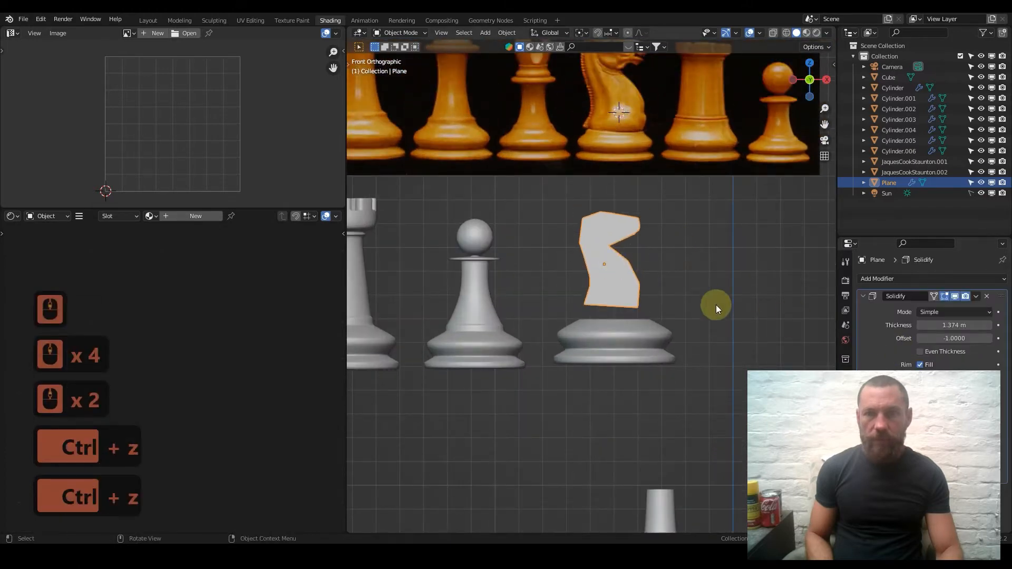
Step: In Edit Mode, add a centred loop cut running up the knight's body and another one across its snout
key("Tab")
scroll(588, 260, "up", 3)
key("ctrl+r")
left_click(610, 294)
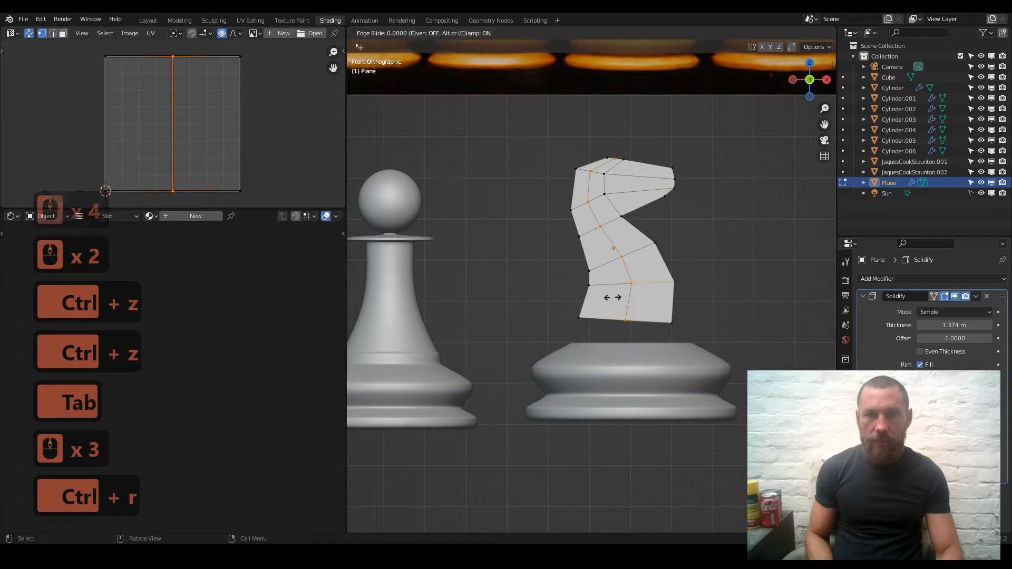
right_click(612, 297)
key("ctrl+r")
Step: Apply the Solidify modifier to the knight body in Object Mode and add a Subdivision Surface modifier
key("Tab")
key("ctrl+a")
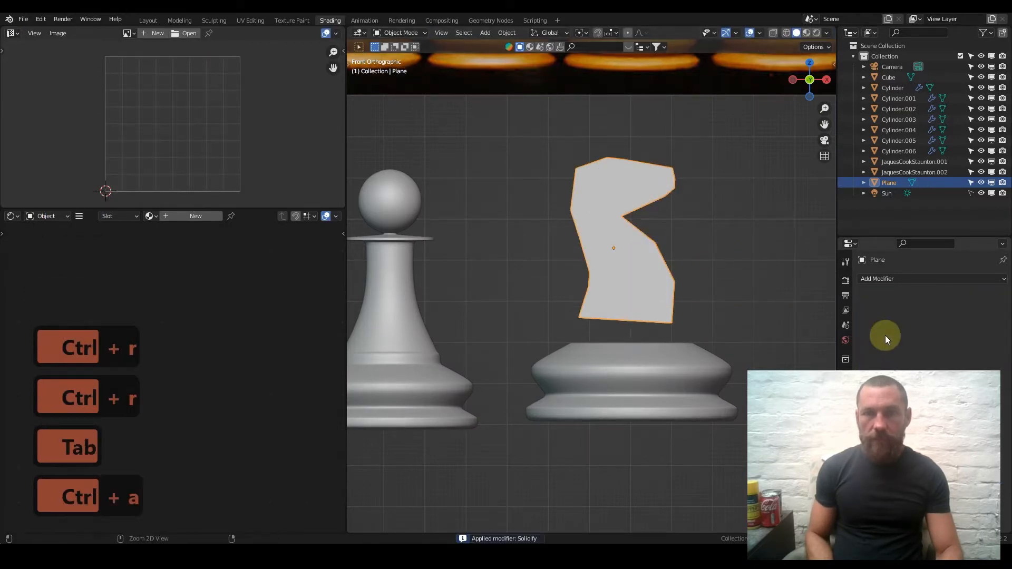
key("ctrl+z")
middle_click_drag(628, 243, 657, 261)
key("ctrl+a")
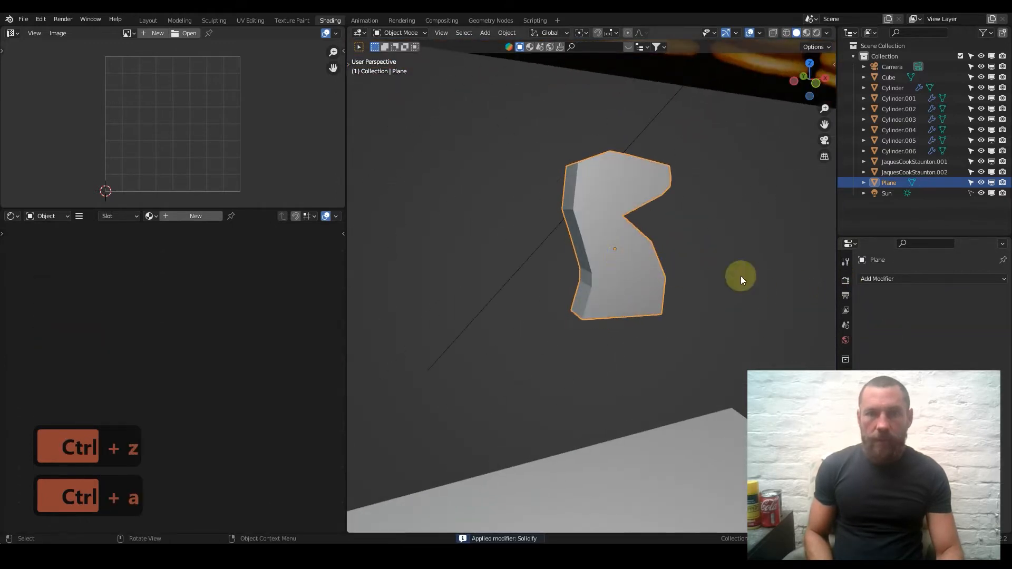
left_click(950, 279)
left_click(804, 472)
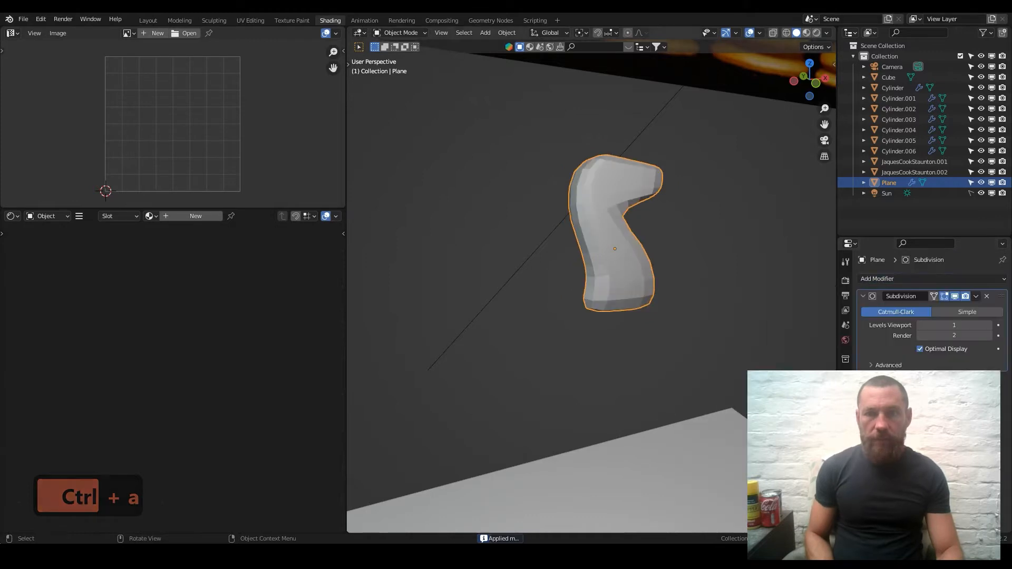
Step: In Edit Mode, add a centred loop cut along the knight's narrow side and bevel it into a thin middle strip
middle_click_drag(594, 216, 775, 97)
key("Tab")
scroll(629, 341, "up", 5)
middle_click_drag(682, 278, 600, 111, "shift")
scroll(664, 302, "up", 4)
key("ctrl")
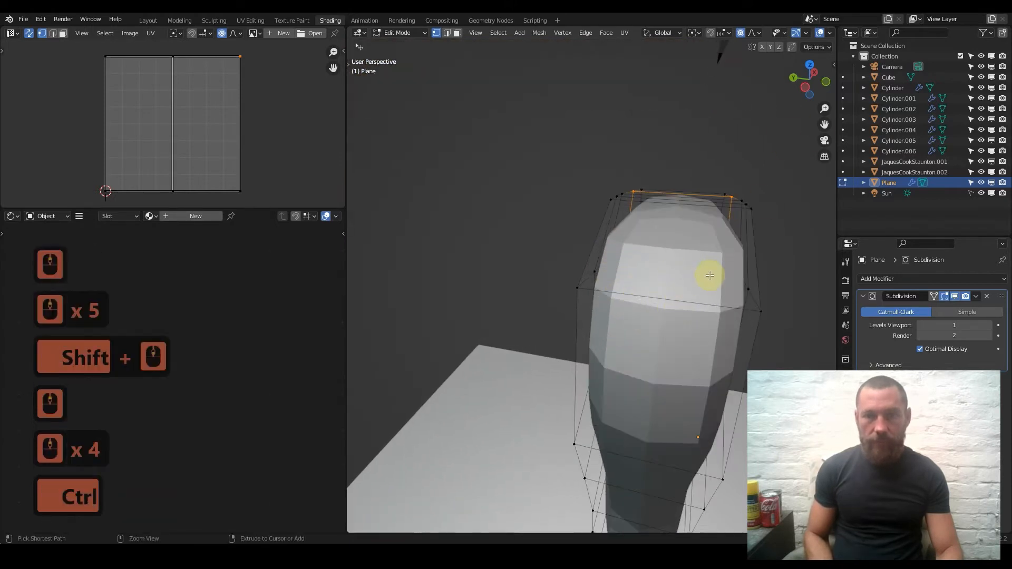
key("ctrl+r")
left_click(672, 296)
right_click(671, 296)
key("ctrl+b")
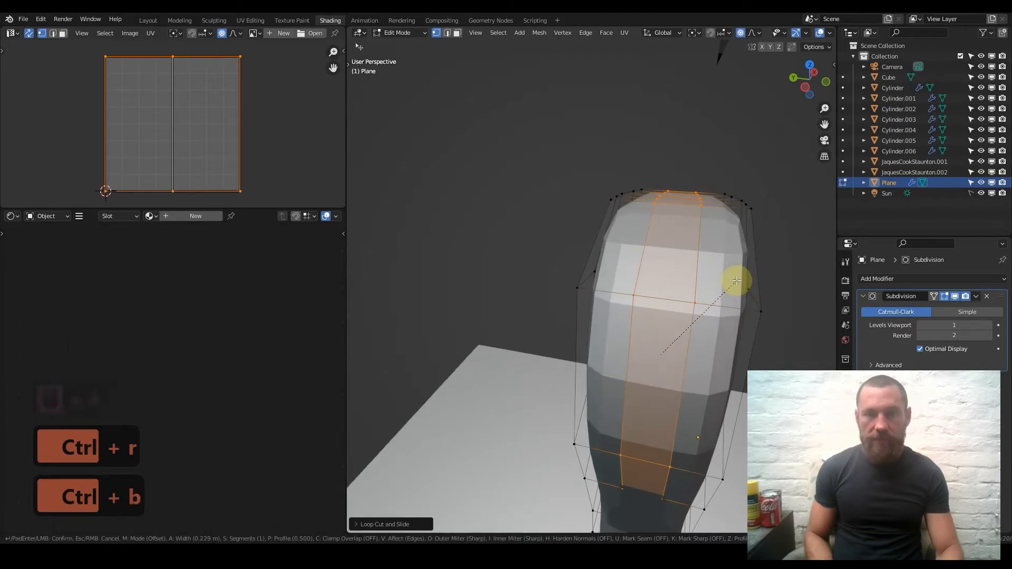
left_click(733, 279)
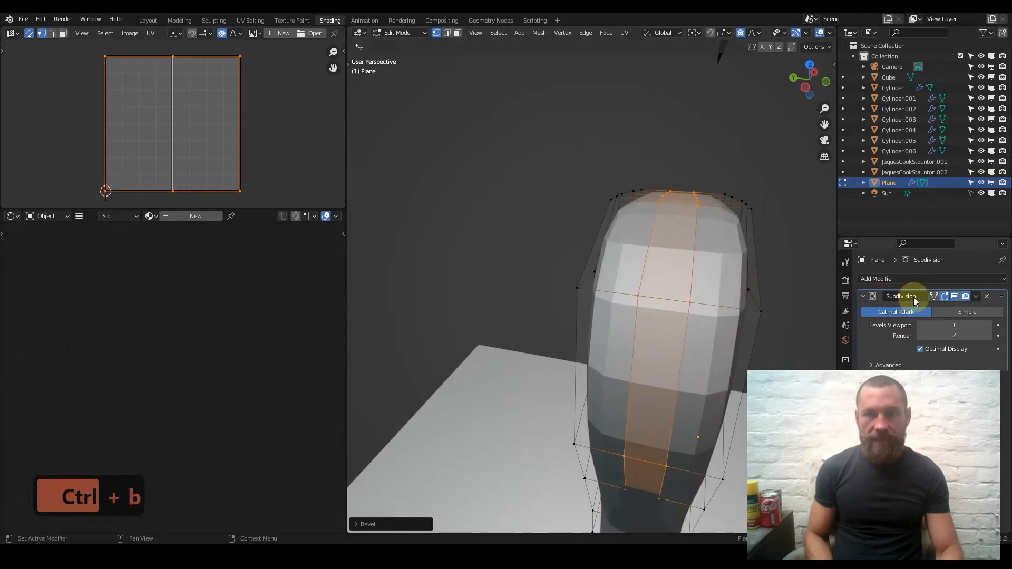
Step: Turn off the Subdivision modifier's viewport display and switch the mesh editing to face selection
left_click(954, 297)
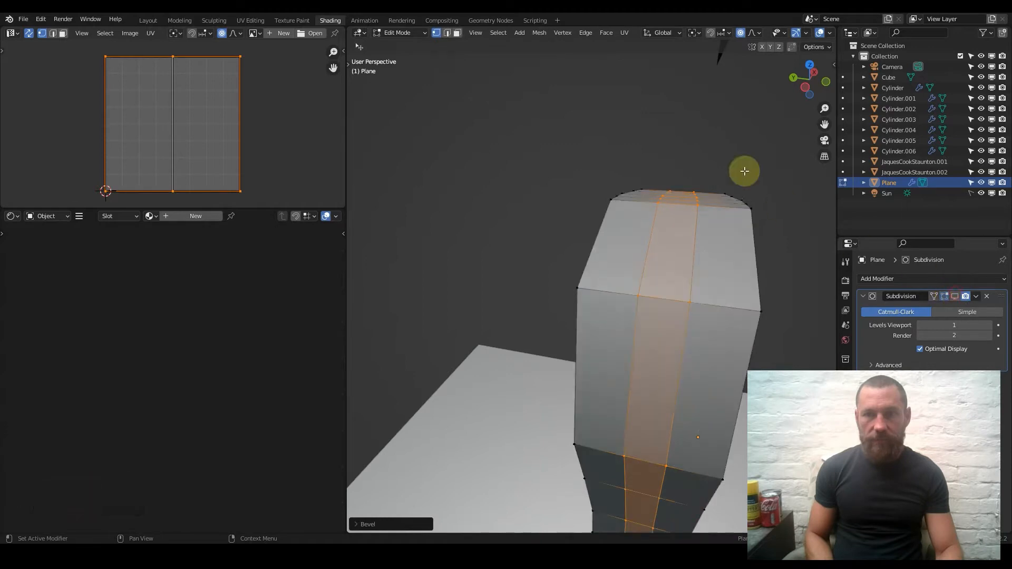
left_click(454, 32)
middle_click_drag(682, 260, 744, 319)
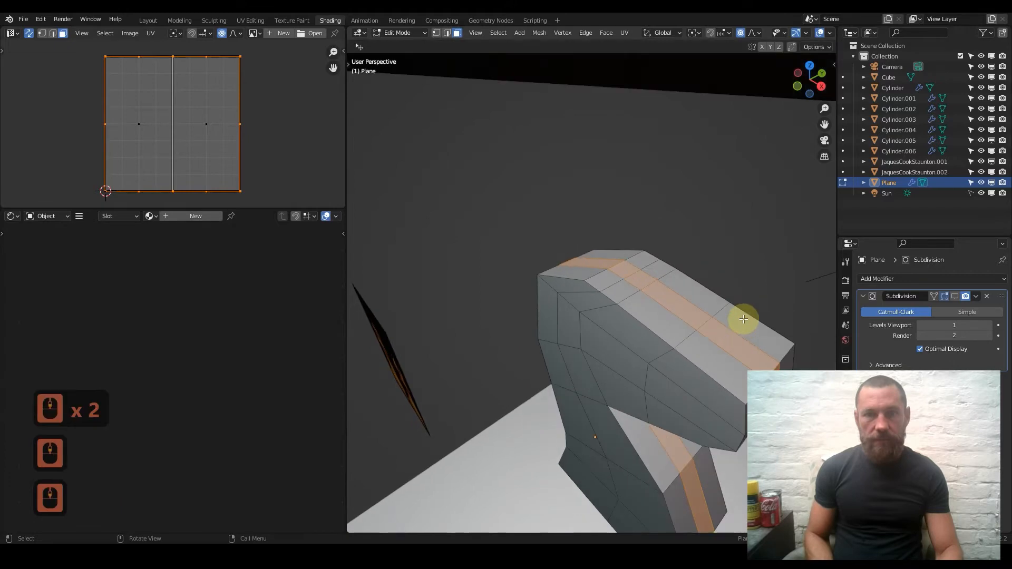
Step: Check the knight's shape in the ChessBoard render and select the middle strip's faces from the top of the head down the back of the neck
key("alt+Tab")
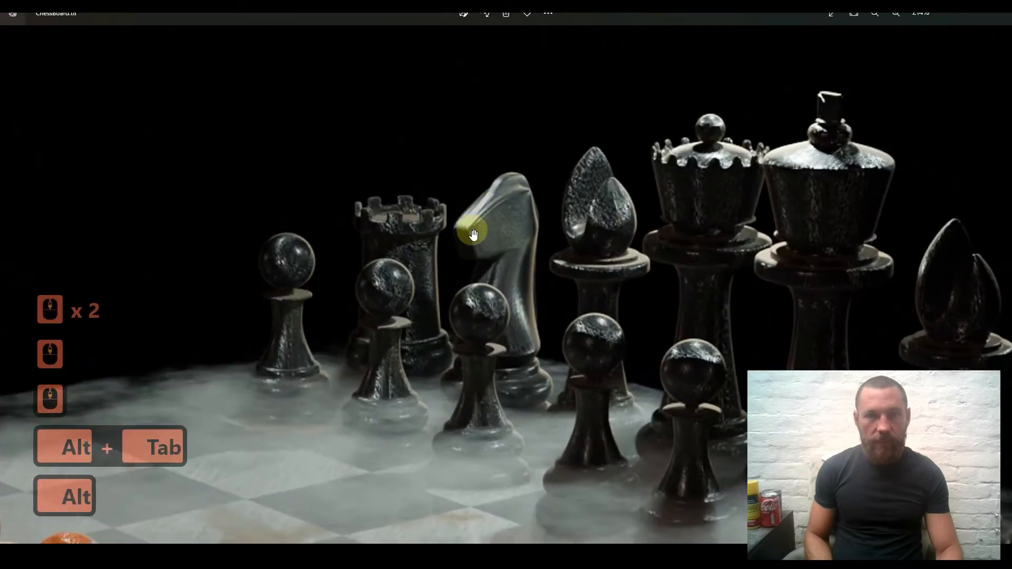
key("alt+Tab")
left_click(640, 279)
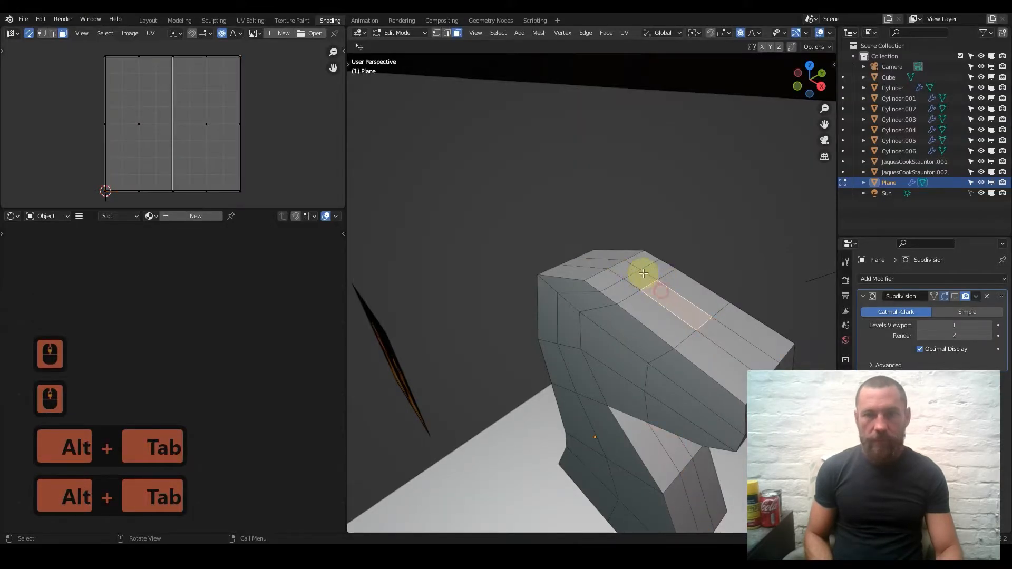
left_click(613, 264, "shift")
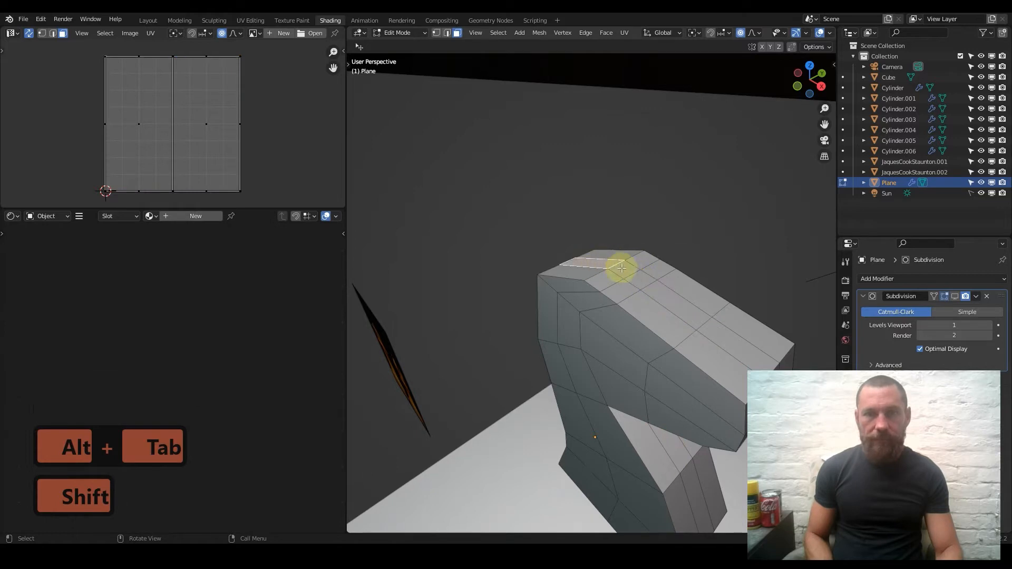
middle_click_drag(558, 285, 669, 262)
left_click(513, 297, "shift")
left_click(519, 375, "shift")
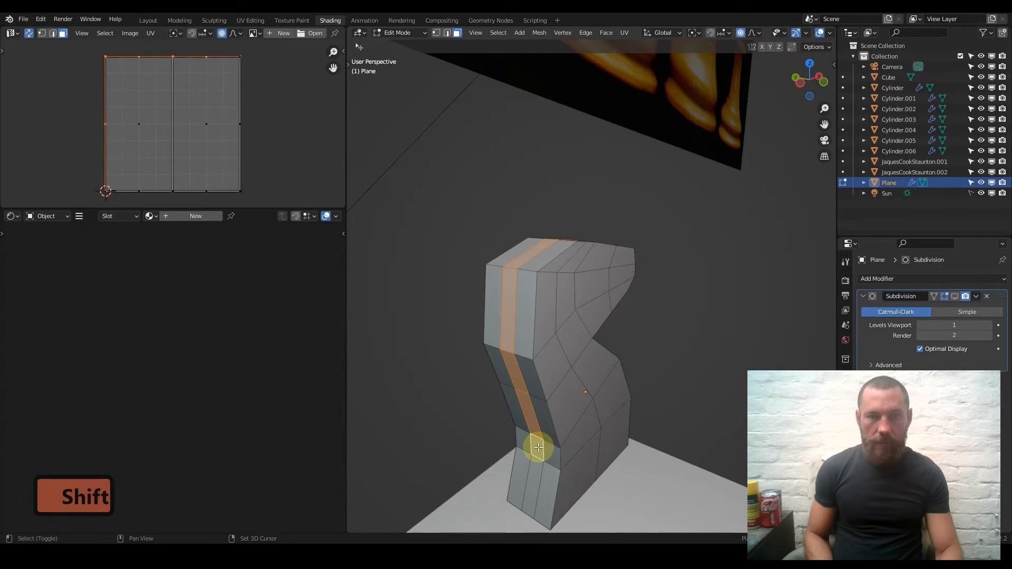
middle_click_drag(595, 399, 590, 374)
Step: Try to form the mane by extruding the selected strip, scaling it outward, and moving it backward along X
key("e")
key("s")
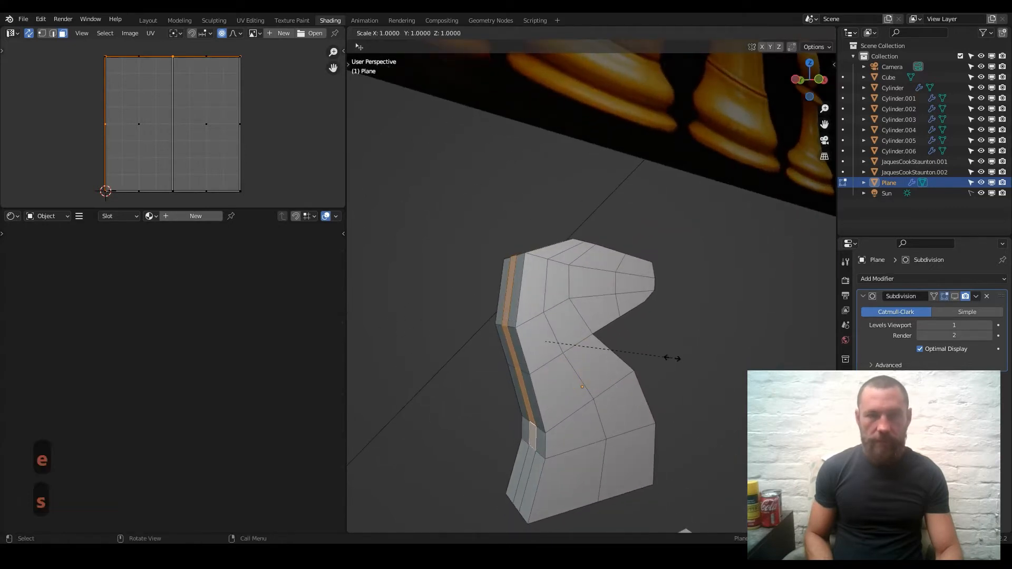
left_click(705, 357)
key("g")
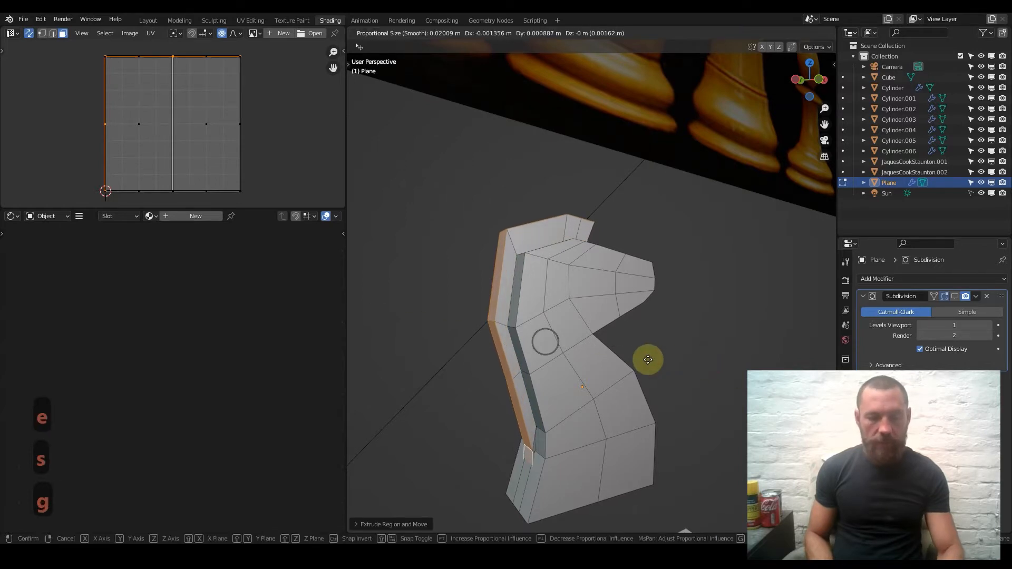
key("y")
right_click(640, 359)
key("g")
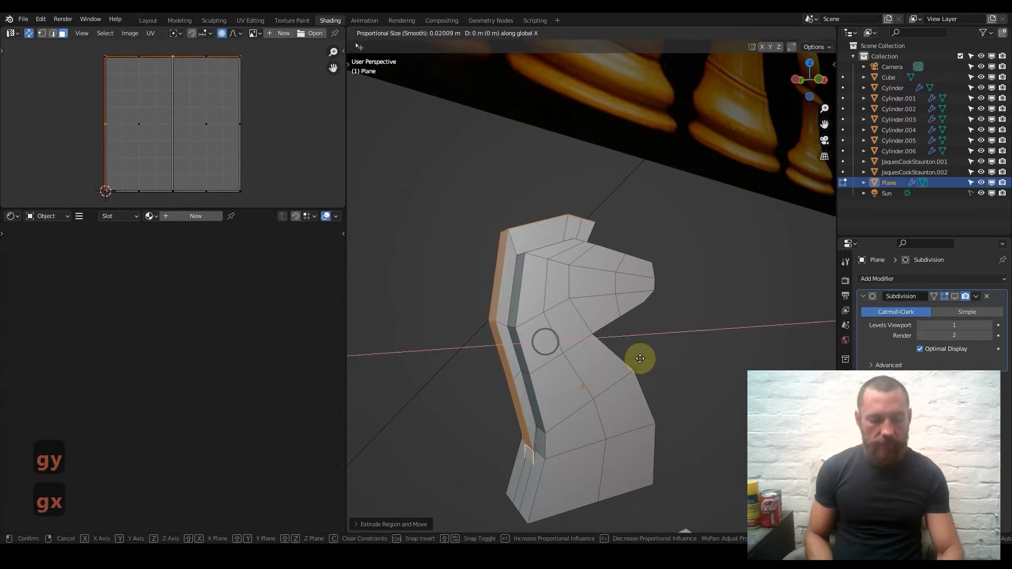
key("x")
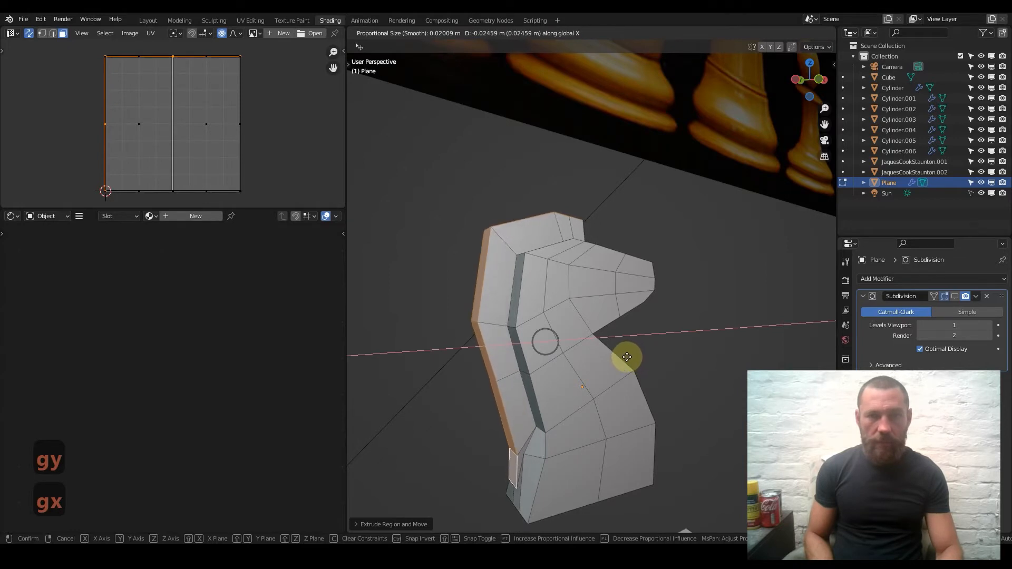
left_click(609, 357)
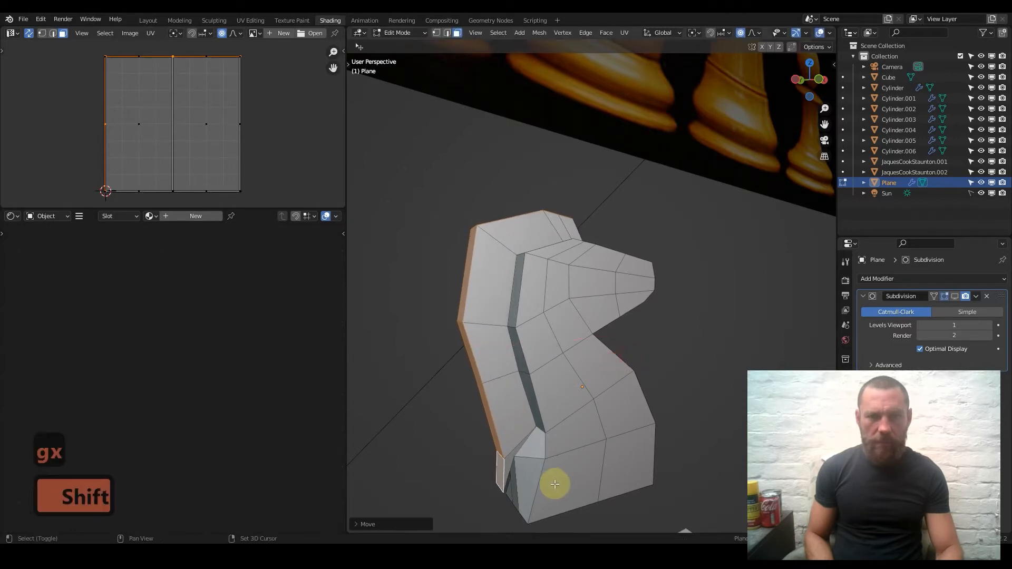
Step: Undo the mane's move along X and its scaled extrusion
middle_click_drag(555, 484, 588, 344, "shift")
scroll(581, 317, "up", 4)
middle_click_drag(539, 251, 701, 245)
key("ctrl+z")
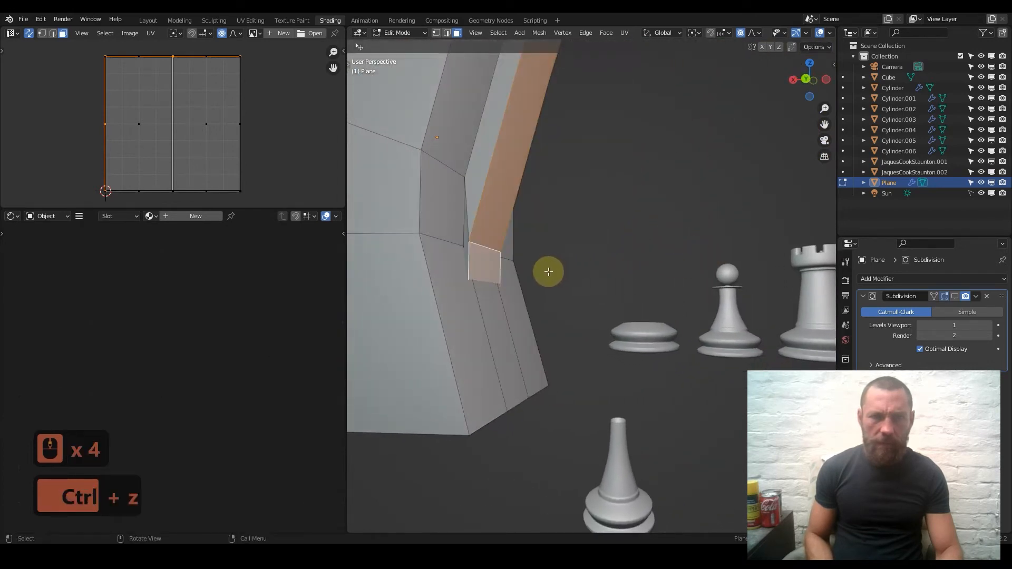
key("ctrl+z")
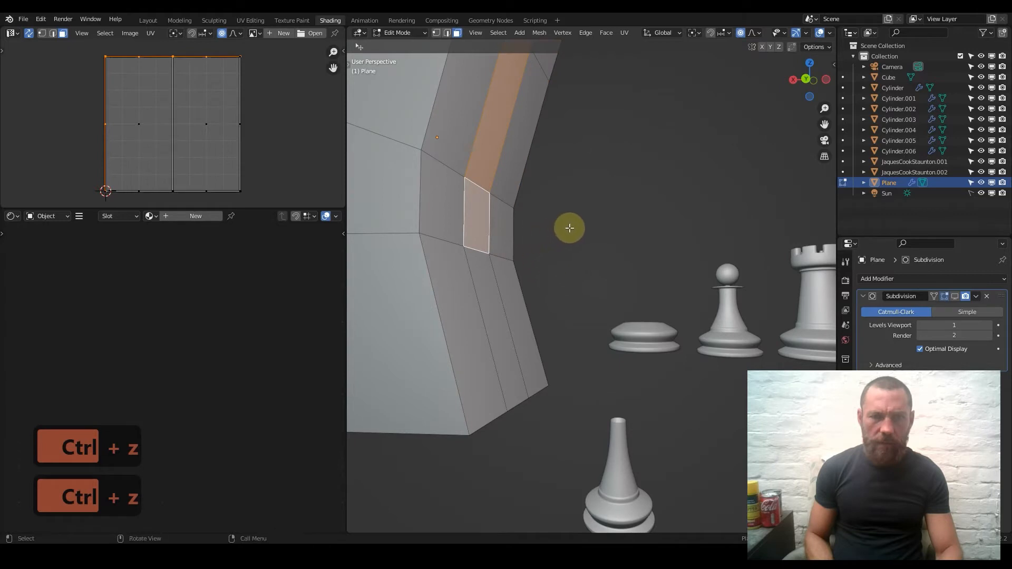
Step: Extrude the selected strip again with a slight outward scale and move the mane's lowest face backward along X
key("e")
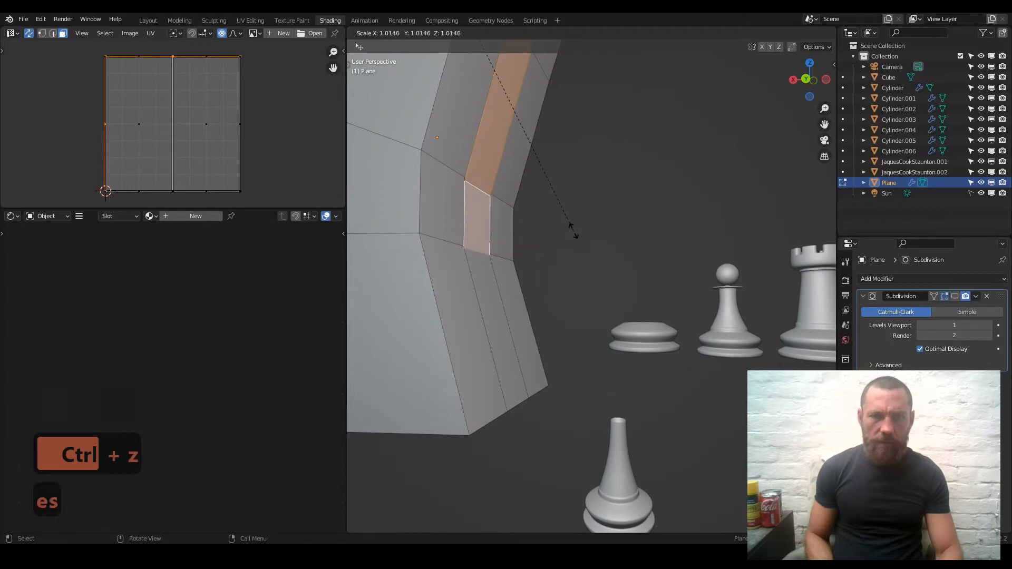
left_click(622, 253)
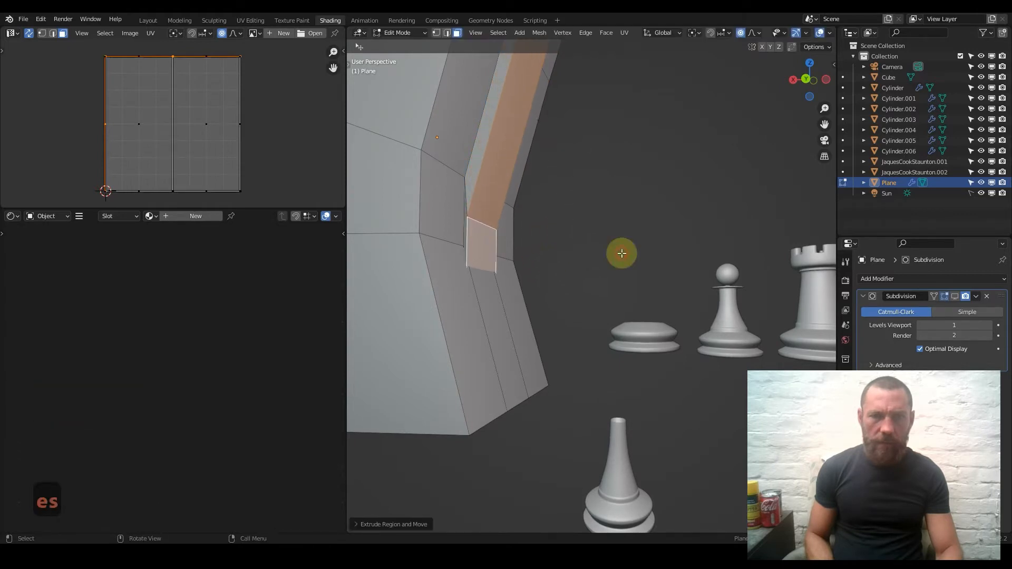
left_click(482, 245)
key("g")
key("y")
left_click(506, 248)
key("g")
key("x")
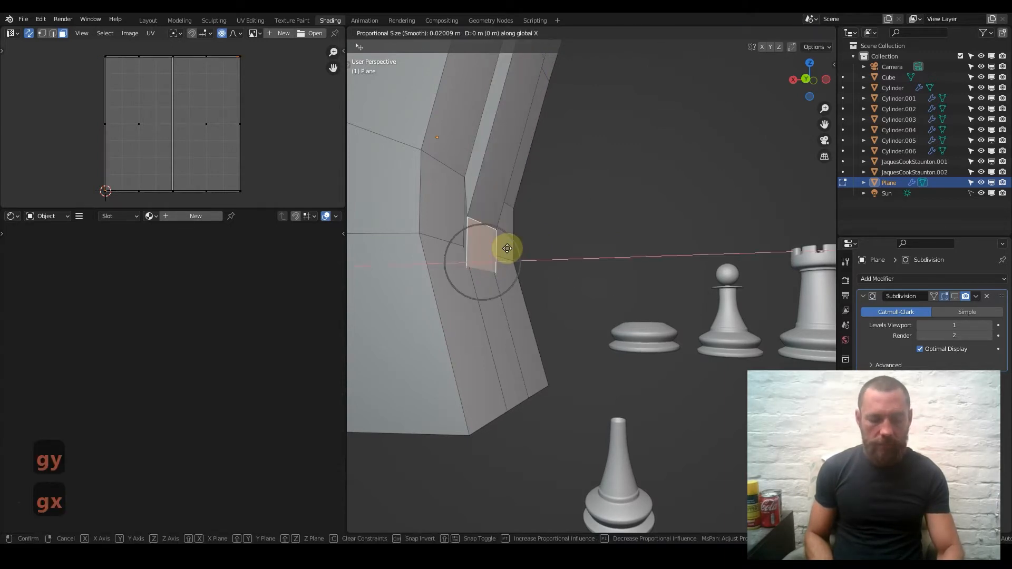
left_click(556, 240)
Step: Select the two mane faces above the lowest one on the back of the neck and move them outward along X
scroll(511, 192, "up", 3)
left_click(551, 145, "shift")
middle_click_drag(551, 145, 463, 242)
left_click(465, 238, "shift")
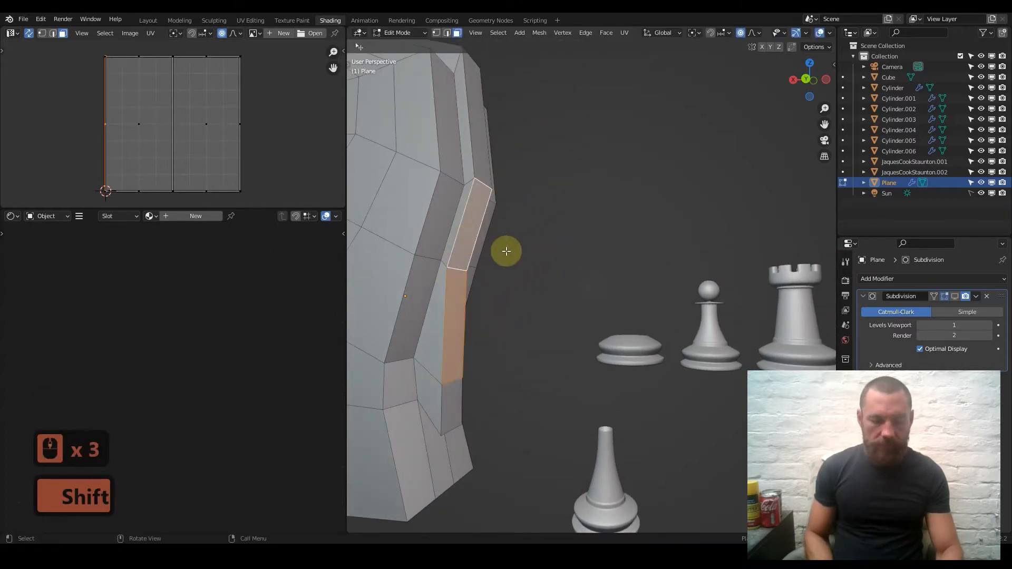
key("g")
key("x")
left_click(524, 254)
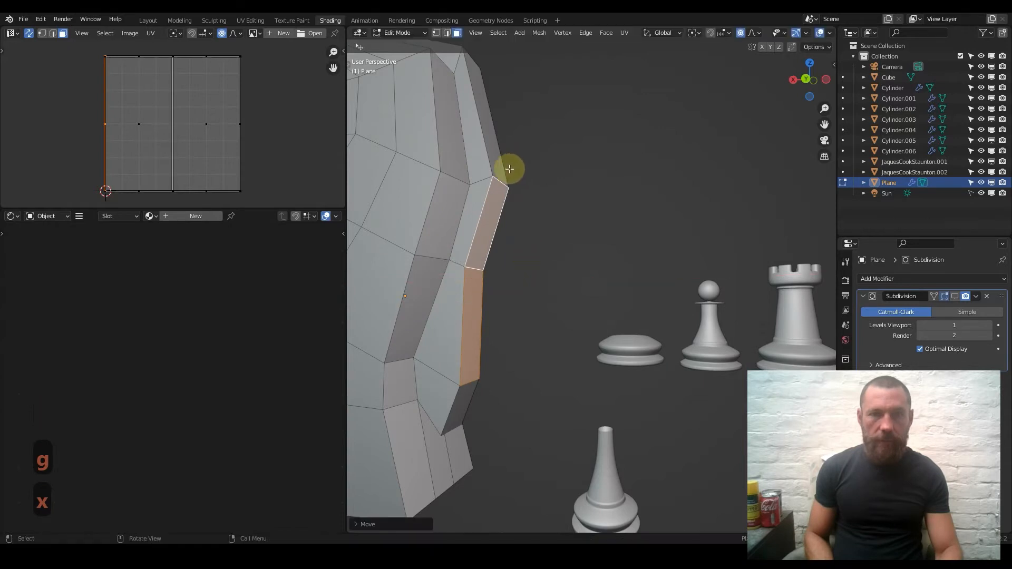
Step: Select the uppermost mane face on the back of the head and move it outward along X
left_click(498, 146)
middle_click_drag(497, 158, 561, 310, "shift")
key("f")
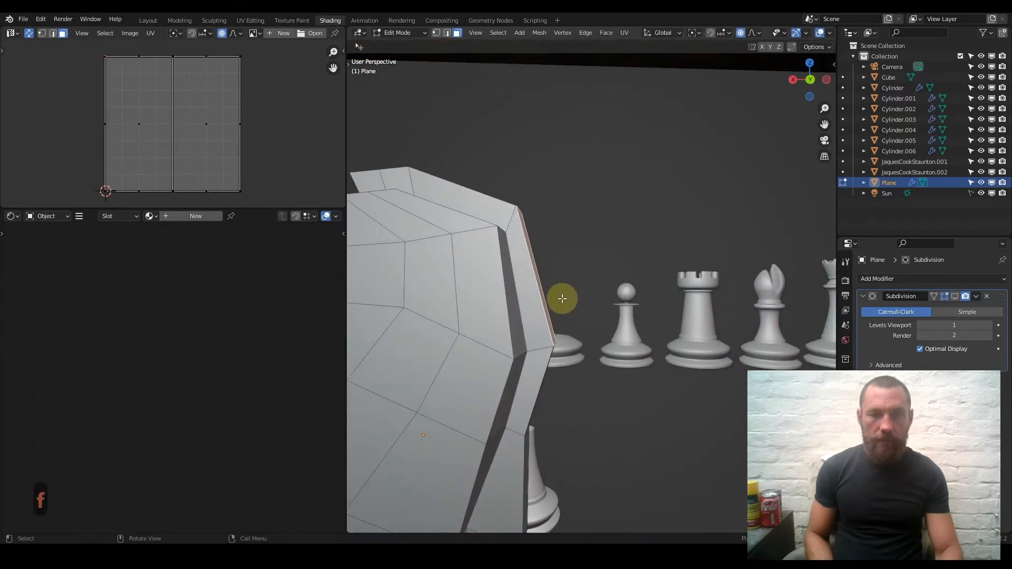
key("g")
key("x")
left_click(579, 300)
Step: Select the mane face on top of the head and raise it about 0.011 m along Z
mouse_move(481, 186)
middle_mouse_down()
mouse_move(449, 226)
mouse_move(481, 190)
middle_mouse_up()
left_click(486, 183)
key("g")
key("y")
right_click(486, 178)
key("g")
key("z")
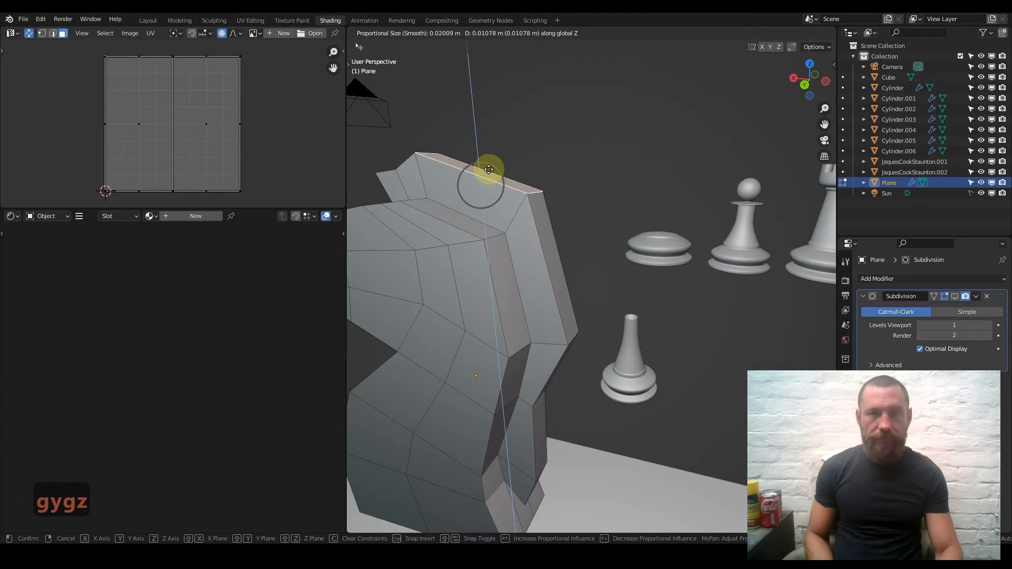
left_click(489, 169)
Step: Return to Object Mode and turn the Subdivision modifier's viewport display back on to review the smoothed knight with its mane
middle_click_drag(388, 169, 457, 196)
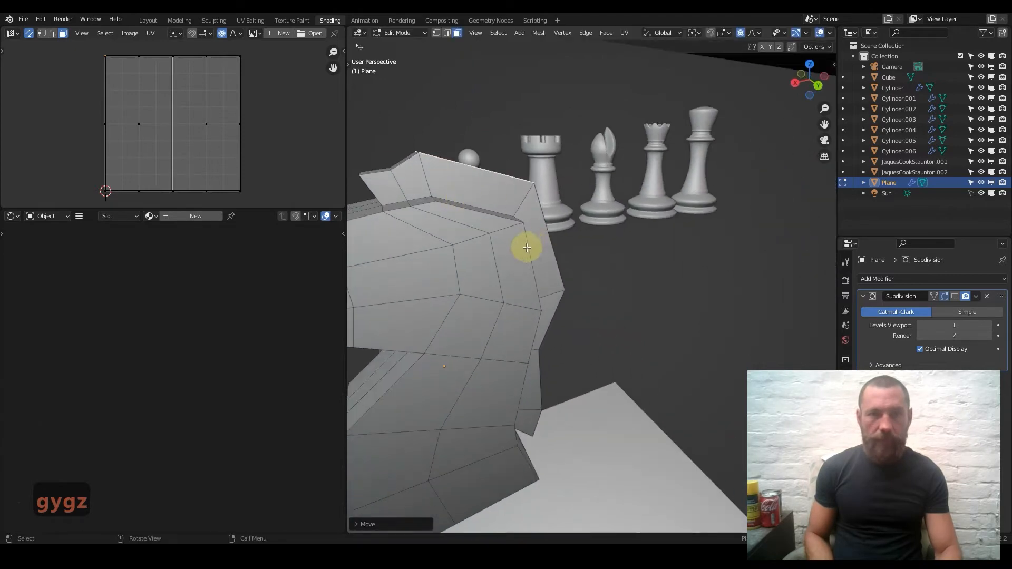
key("KP_1")
key("Tab")
scroll(595, 291, "down", 4)
mouse_move(644, 371)
middle_mouse_down()
mouse_move(739, 372)
mouse_move(653, 368)
middle_mouse_up()
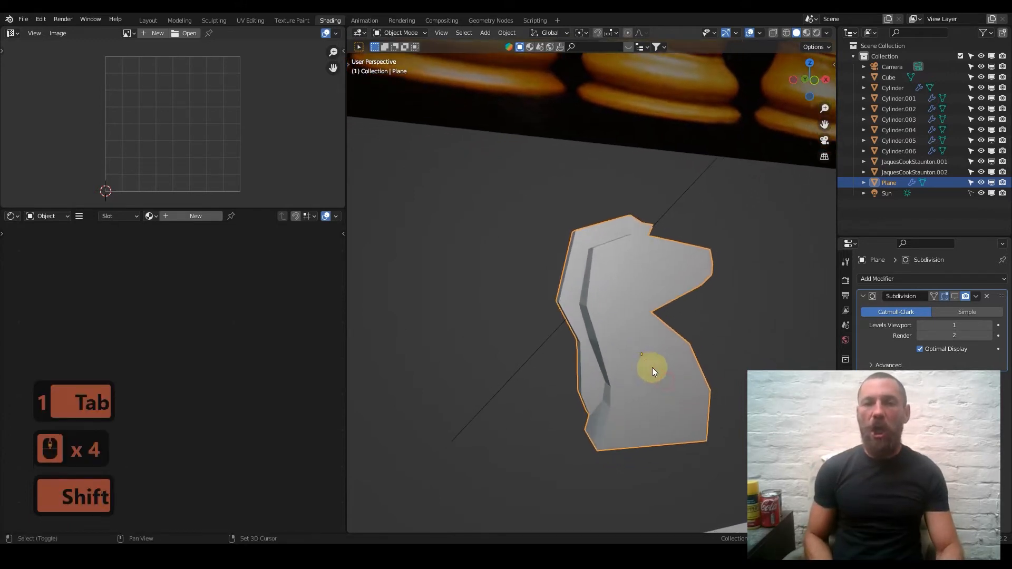
left_click(955, 296)
middle_click_drag(581, 277, 591, 369)
middle_click_drag(477, 414, 422, 317, "shift")
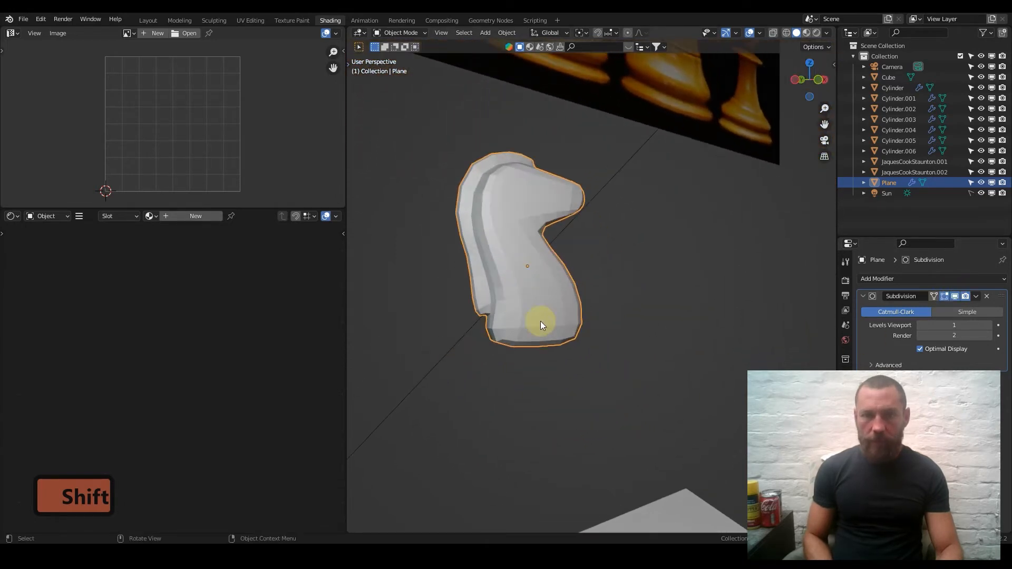
Step: In Edit Mode, select the mid-side vertices on both sides of the knight's lower body, using X-ray to reach through the mesh
scroll(542, 324, "up", 3)
key("Tab")
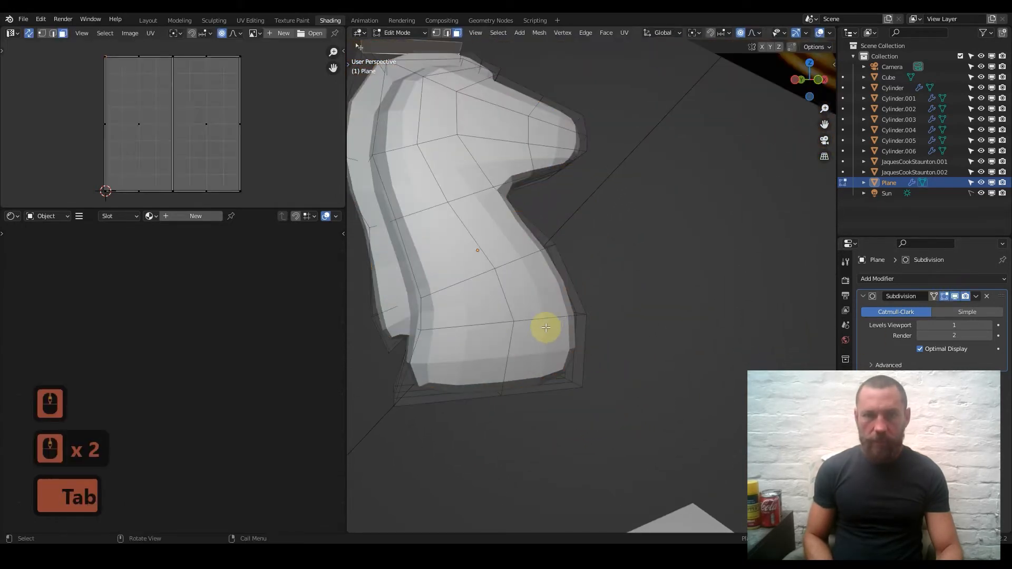
left_click(436, 33)
middle_click_drag(463, 395, 446, 366)
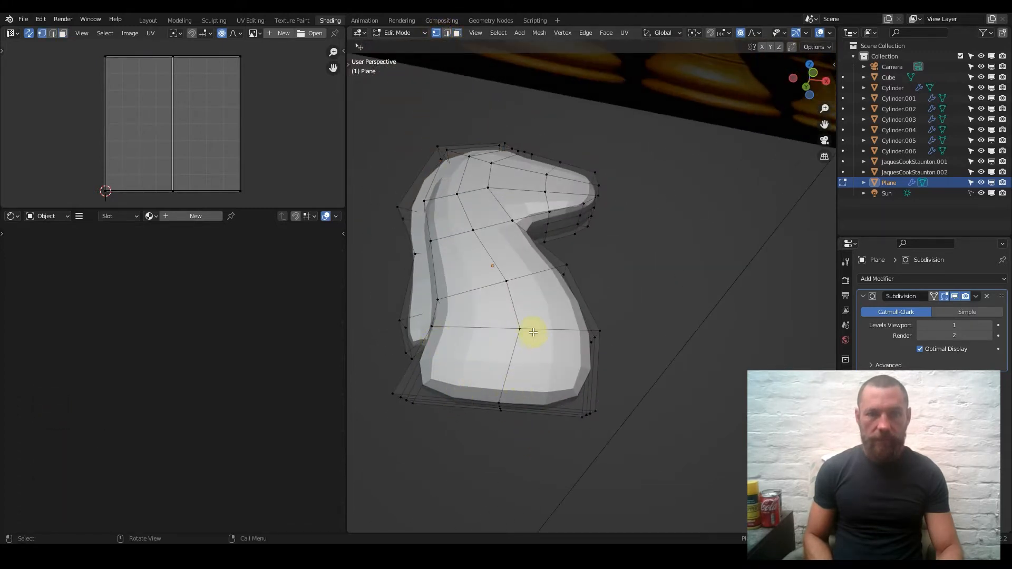
scroll(827, 36, "down", 2)
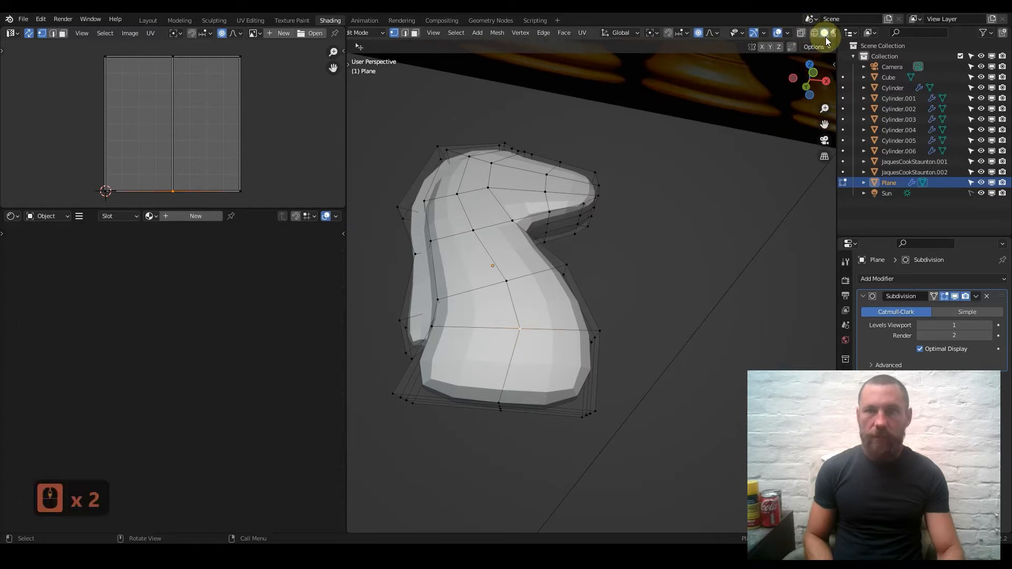
left_click(801, 33)
key("1")
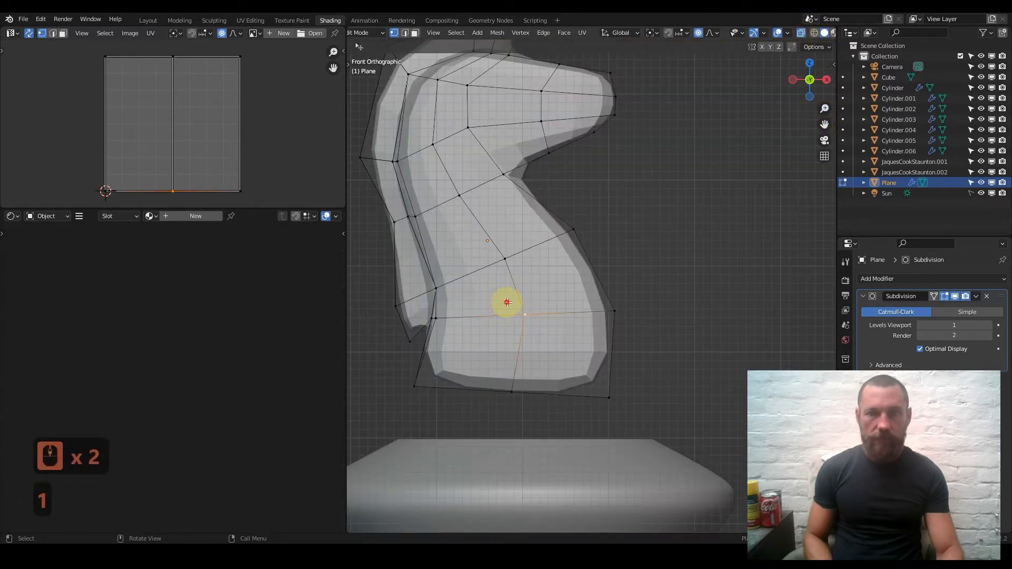
key("ctrl+z")
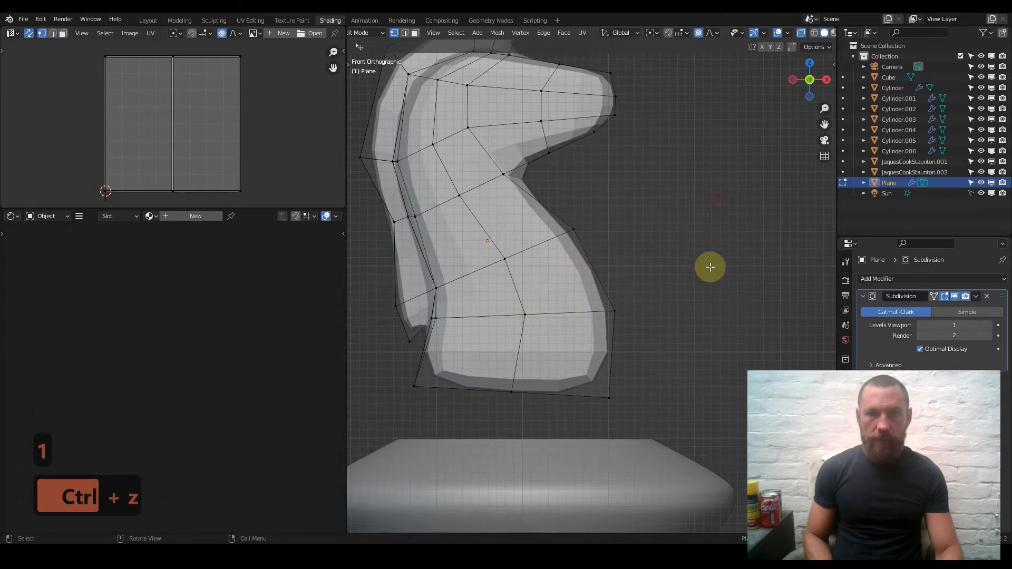
key("w")
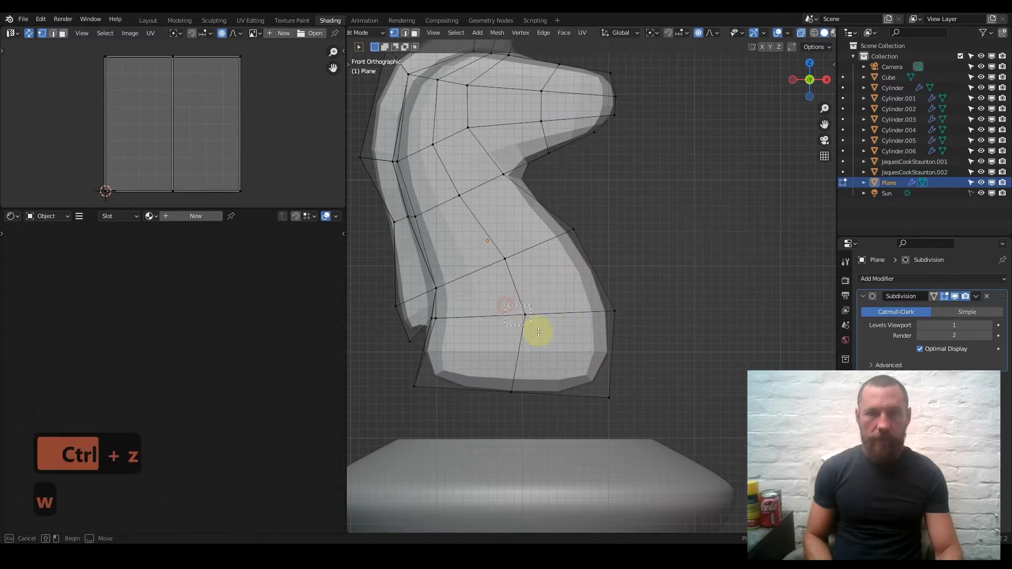
left_click_drag(538, 331, 549, 323)
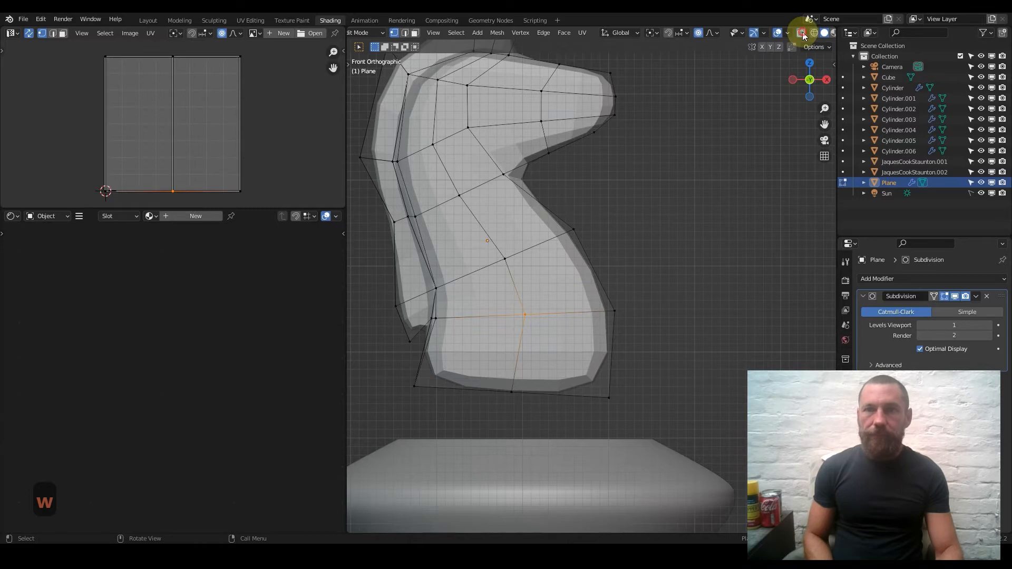
left_click(801, 33)
middle_click_drag(524, 292, 458, 312)
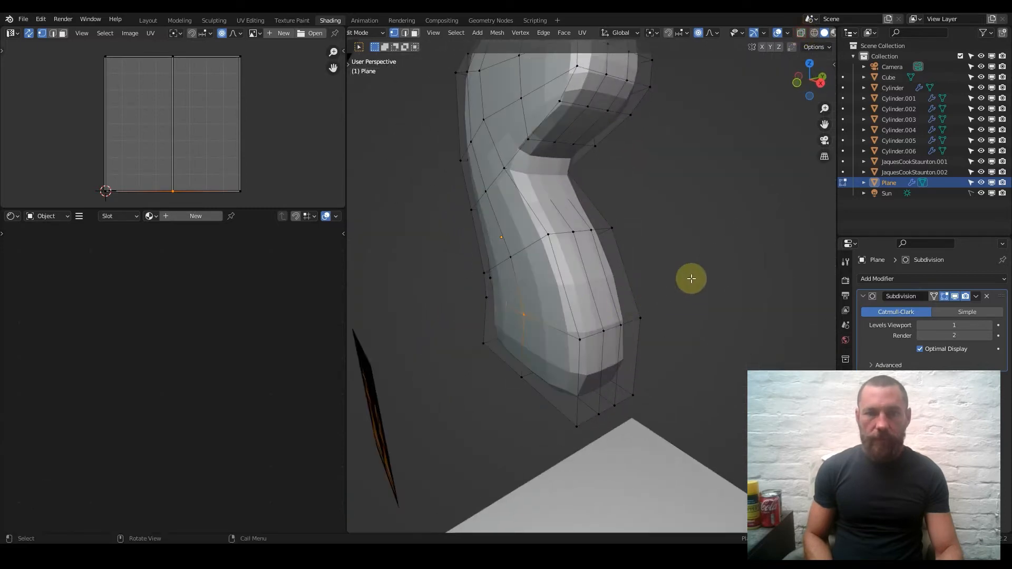
key("s")
key("x")
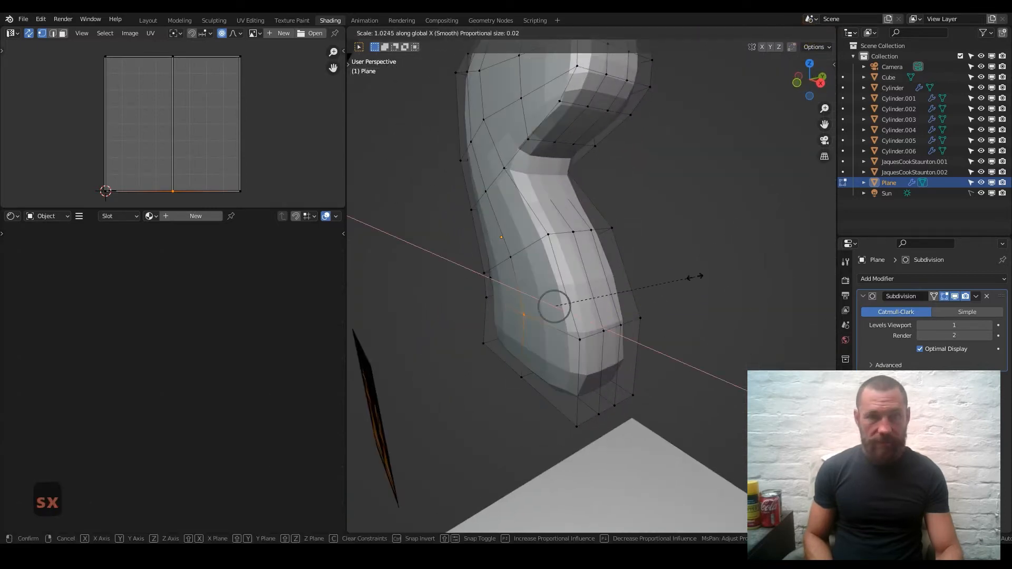
left_click(490, 212)
Step: Widen the knight's lower body by scaling the selected vertices outward along Y with a smooth proportional size of 0.18
key("s")
key("y")
scroll(543, 207, "down", 7)
scroll(655, 165, "down", 6)
scroll(661, 165, "up", 1)
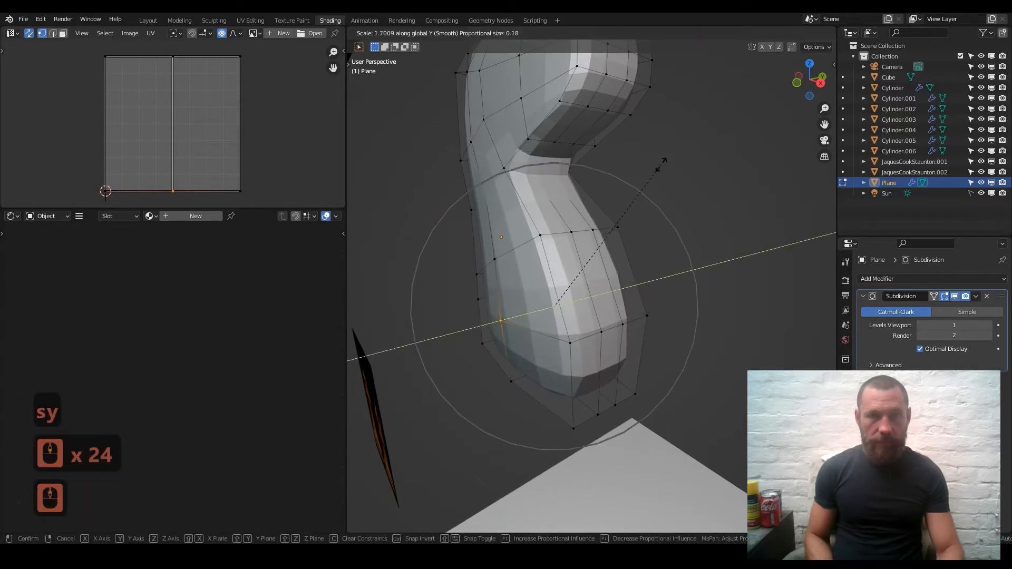
left_click(776, 163)
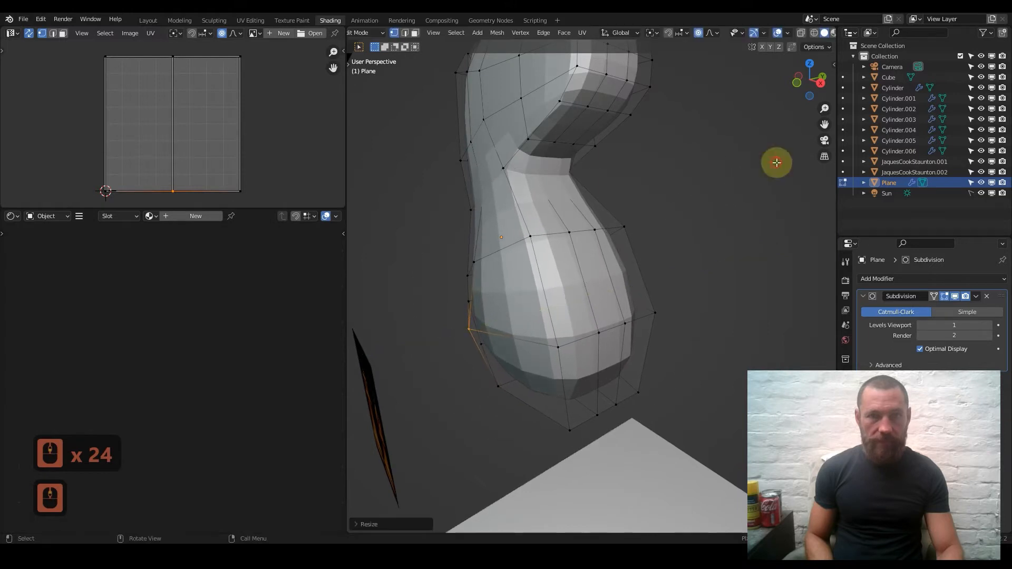
Step: Select the vertices on both sides of the throat and scale them inward along Y with a smooth proportional size of 0.16
middle_click_drag(551, 199, 558, 242, "shift")
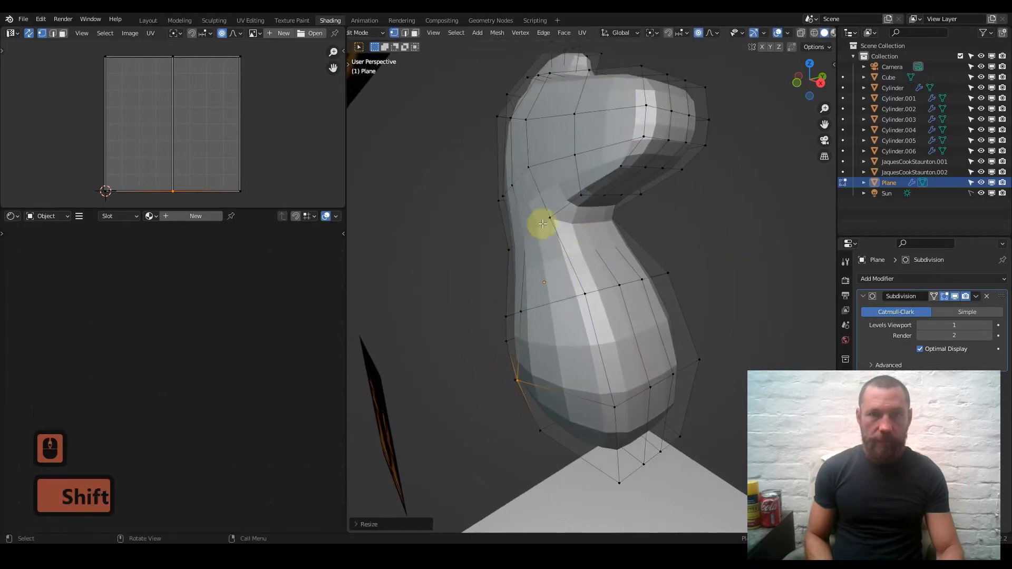
middle_click_drag(553, 225, 422, 233)
scroll(482, 233, "up", 2)
middle_click_drag(560, 243, 689, 224)
key("s")
key("y")
scroll(697, 224, "up", 4)
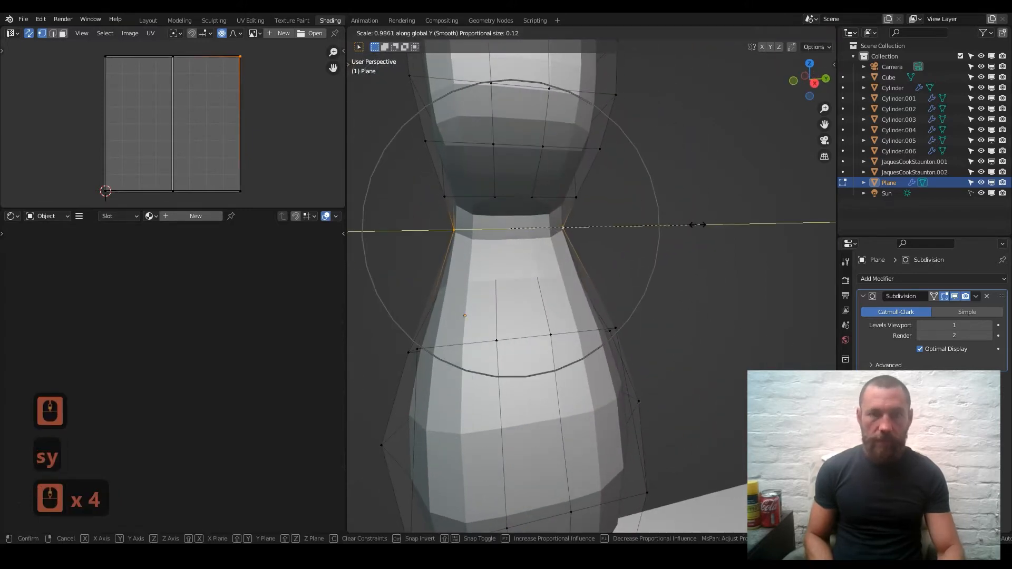
scroll(646, 231, "down", 3)
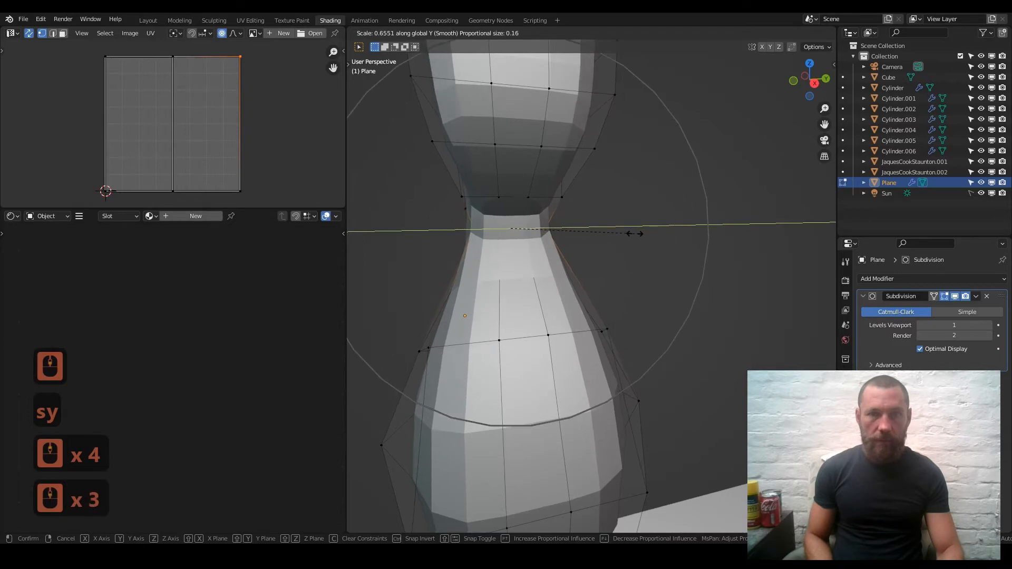
left_click(588, 264)
Step: Return to Object Mode and compare the knight's shape with the rendered chess set in the image viewer
middle_click_drag(538, 277, 628, 286)
scroll(486, 300, "down", 3)
middle_click_drag(486, 298, 544, 286)
key("Tab")
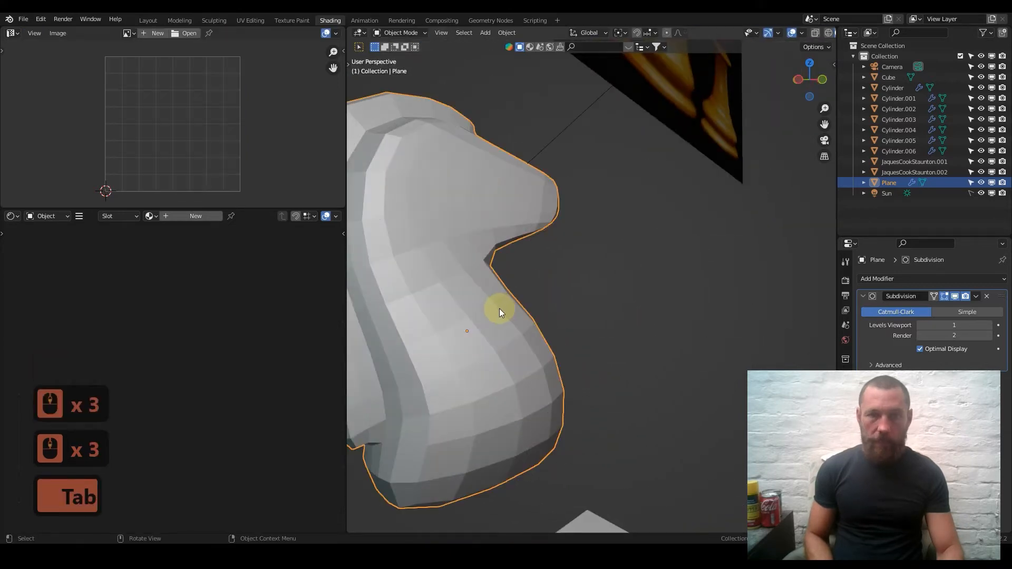
scroll(490, 317, "down", 3)
middle_click_drag(487, 319, 414, 330)
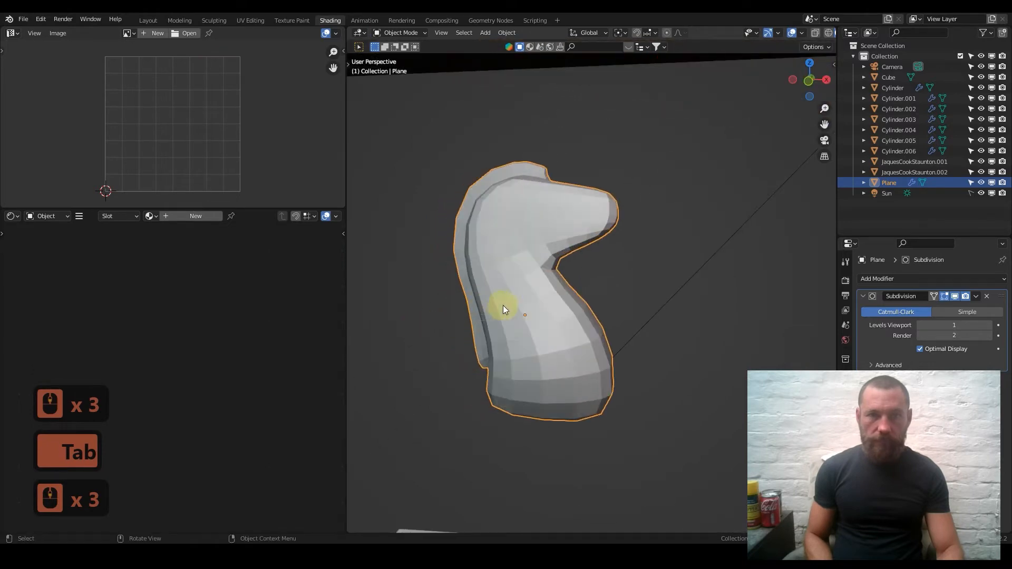
key("alt+Tab")
key("alt")
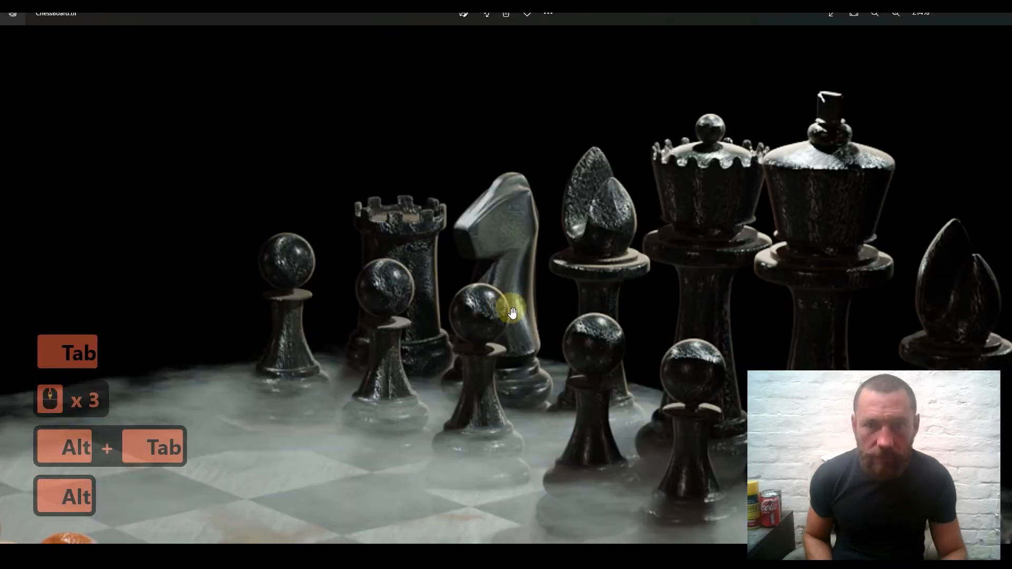
key("alt+Tab")
Step: Add a lengthwise loop cut to the knight's body just in front of the middle edge line
key("Tab")
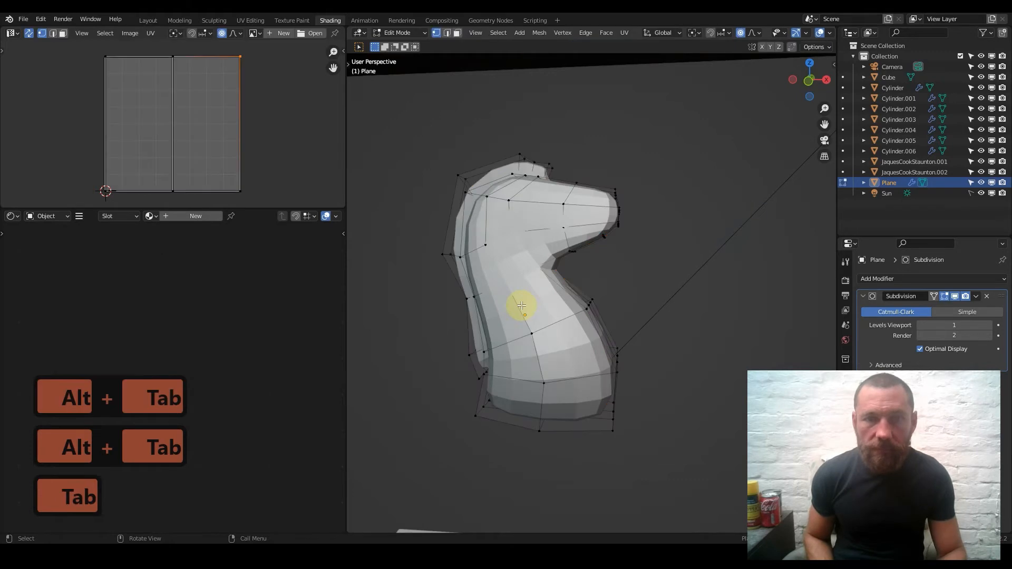
scroll(539, 301, "up", 2)
key("ctrl+r")
left_click(500, 281)
left_click(491, 285)
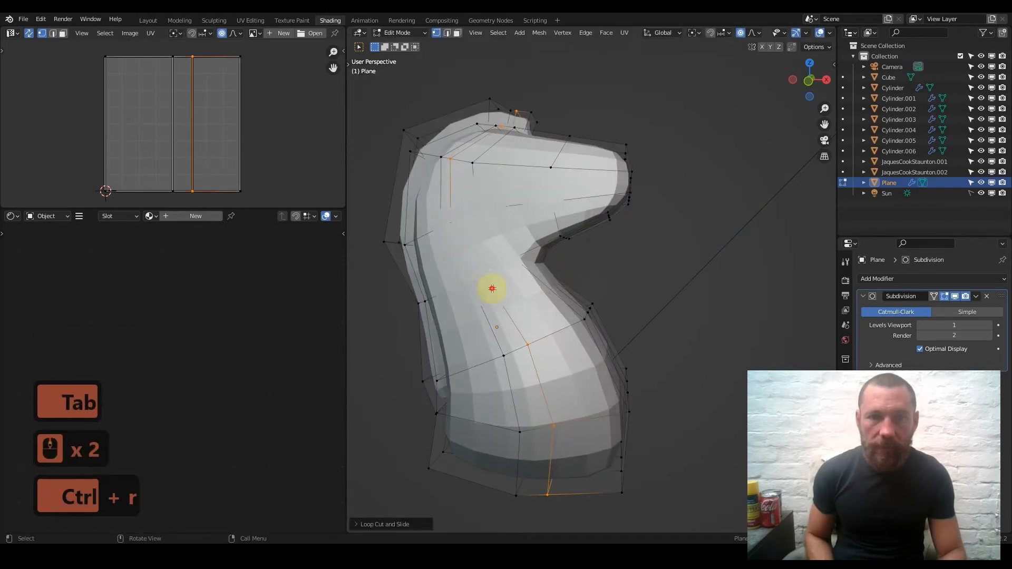
Step: Leave Edit Mode and set the Subdivision modifier's viewport levels to 3
key("Tab")
left_click(990, 325)
left_click(990, 326)
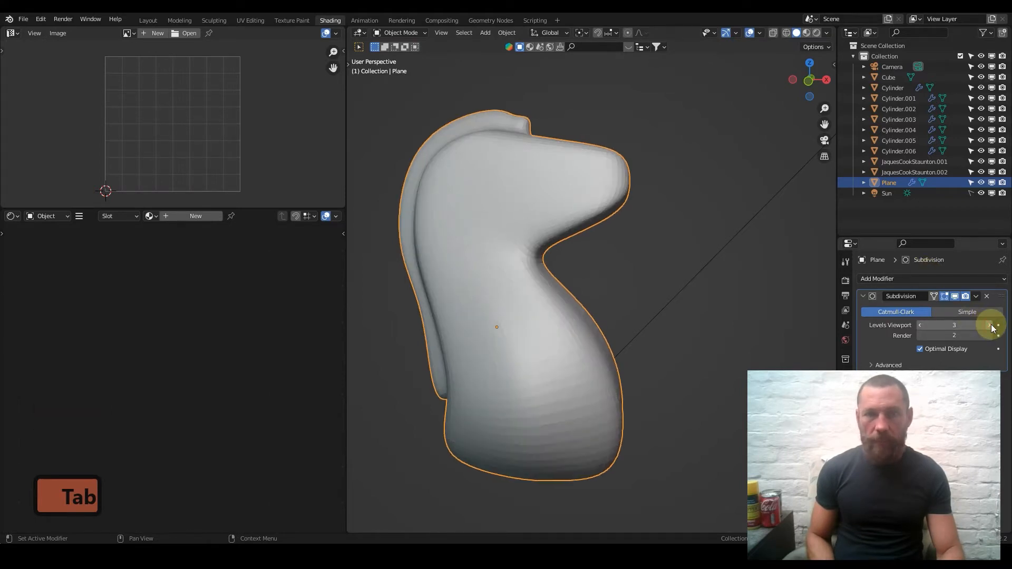
Step: Select the two cheek vertices on each side of the head and scale them along Y with a smooth proportional size of 0.11
key("Tab")
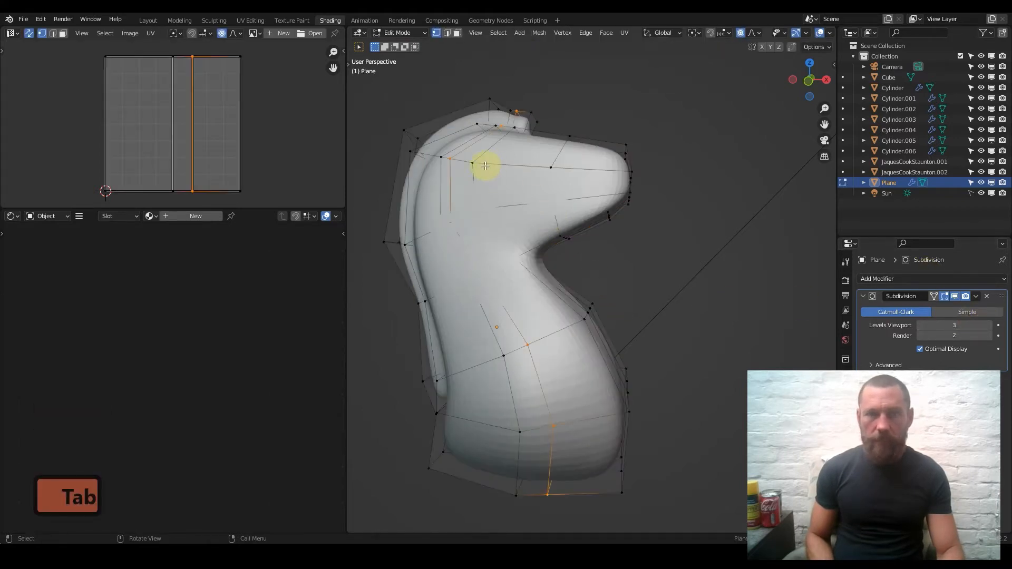
left_click(473, 163)
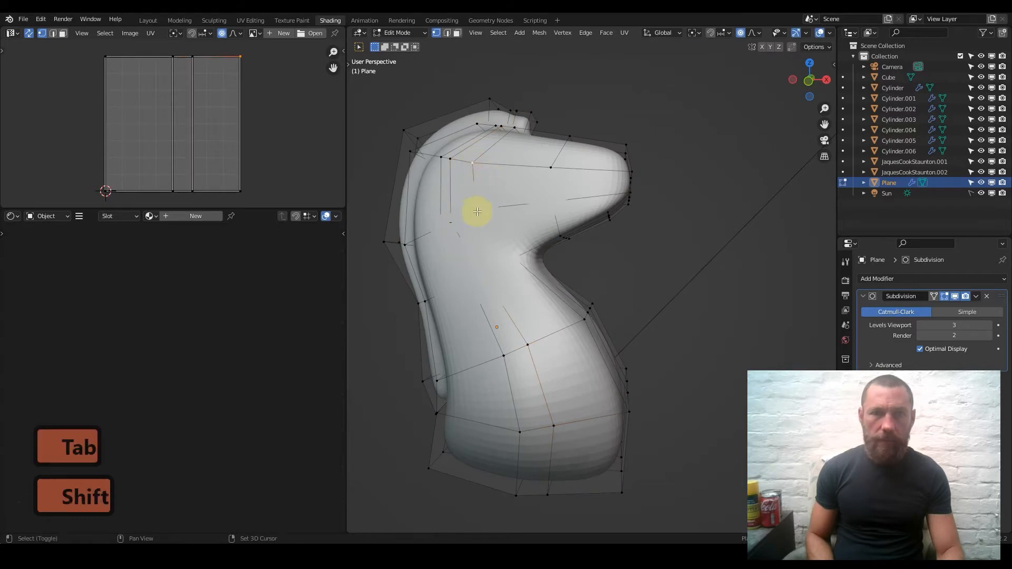
key("1")
scroll(800, 32, "down", 10)
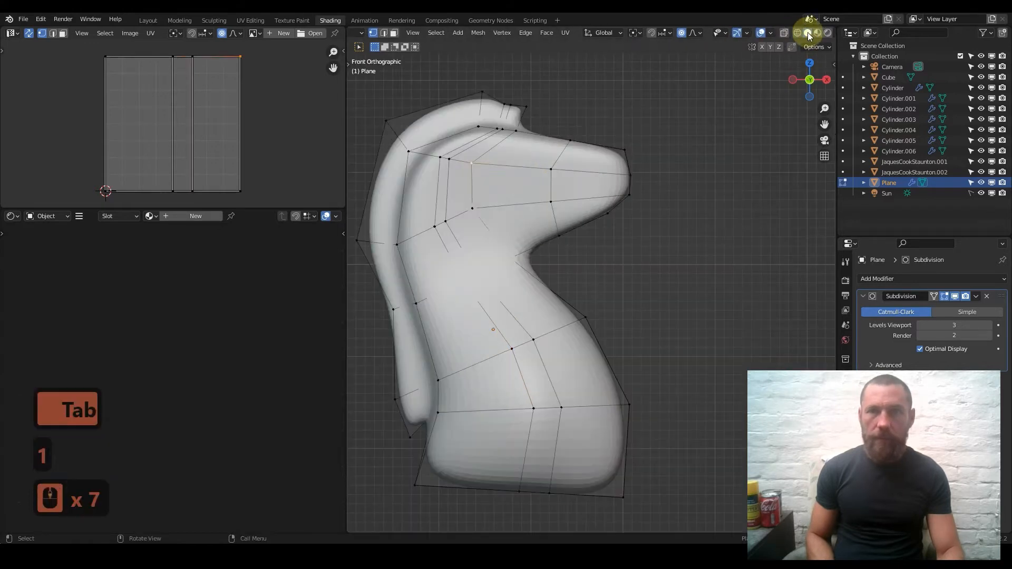
left_click(771, 34)
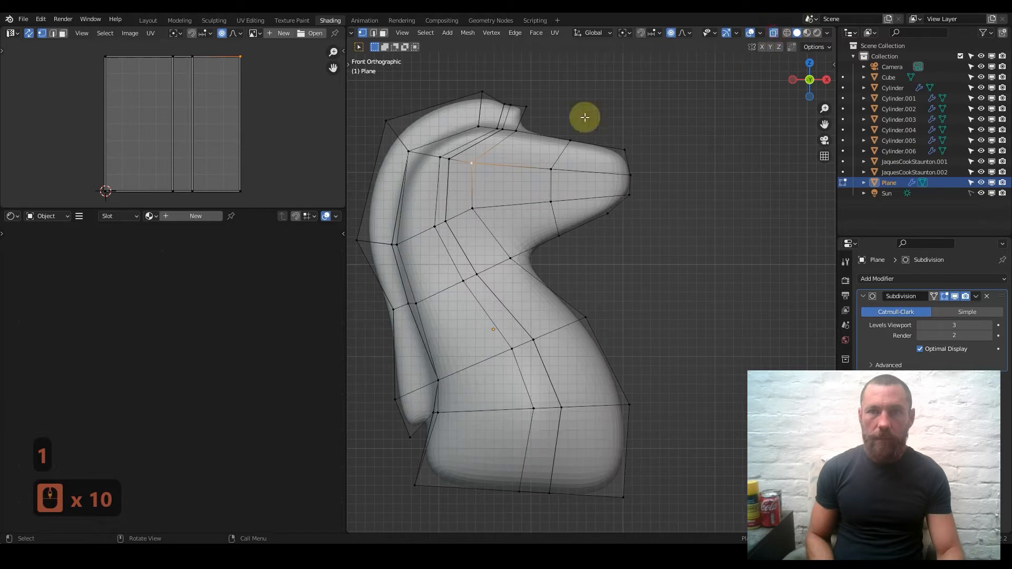
left_click_drag(499, 214, 499, 214)
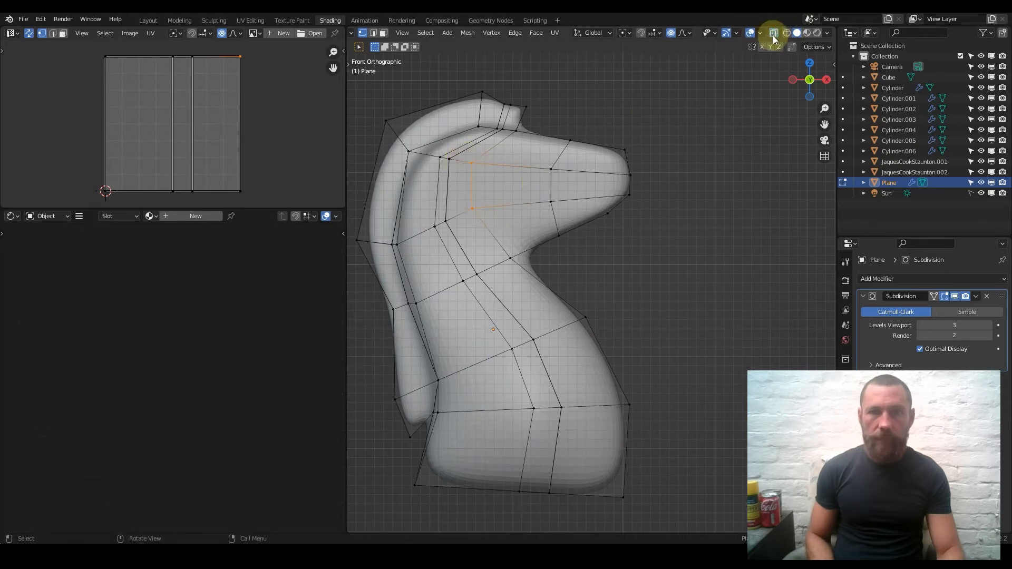
left_click(773, 33)
middle_click_drag(537, 181, 565, 192)
key("s")
key("y")
scroll(565, 192, "down", 5)
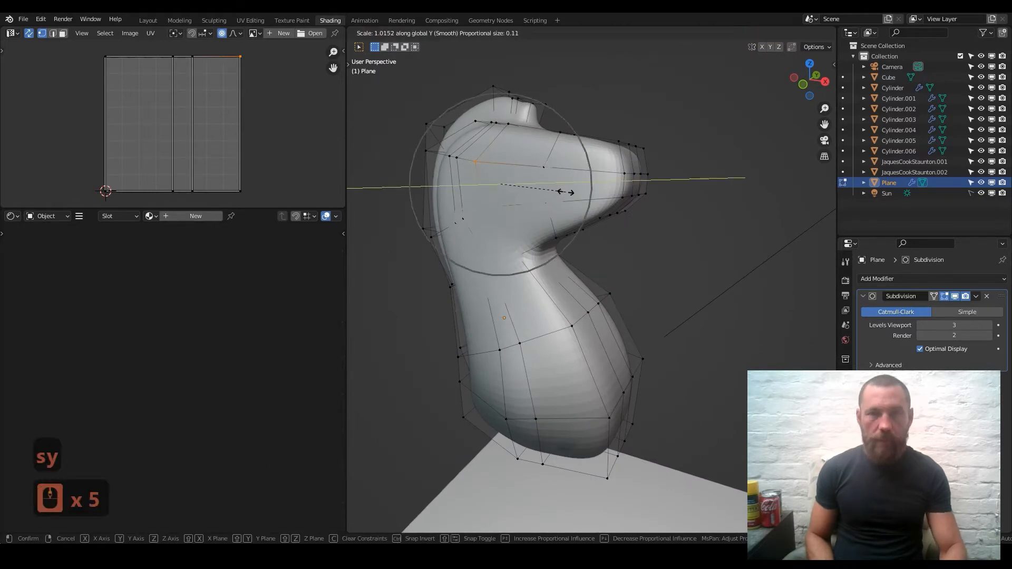
left_click(609, 196)
Step: Return to Object Mode in front view and save the file
key("Tab")
key("KP_1")
scroll(555, 216, "down", 2)
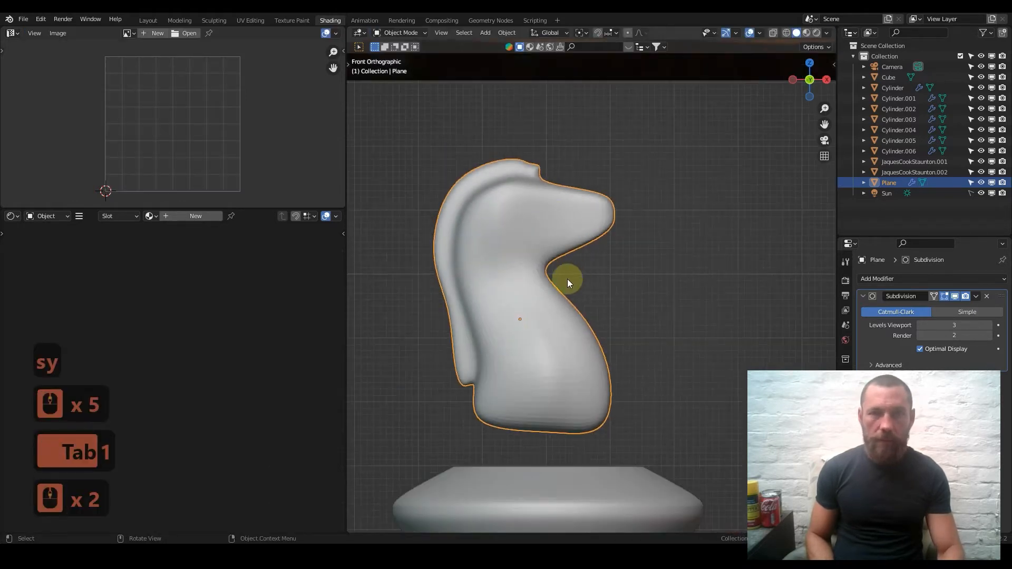
key("ctrl+s")
Step: Add a loop cut between the two lengthwise edge loops on the body's side and slide it toward the front loop
scroll(558, 291, "up", 3)
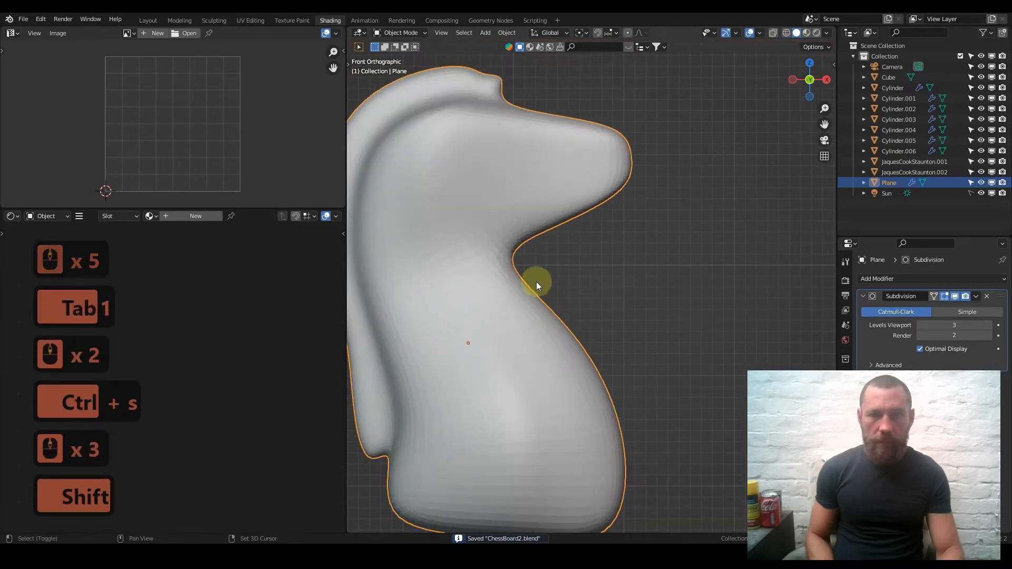
middle_click_drag(526, 423, 521, 234, "shift")
key("Tab")
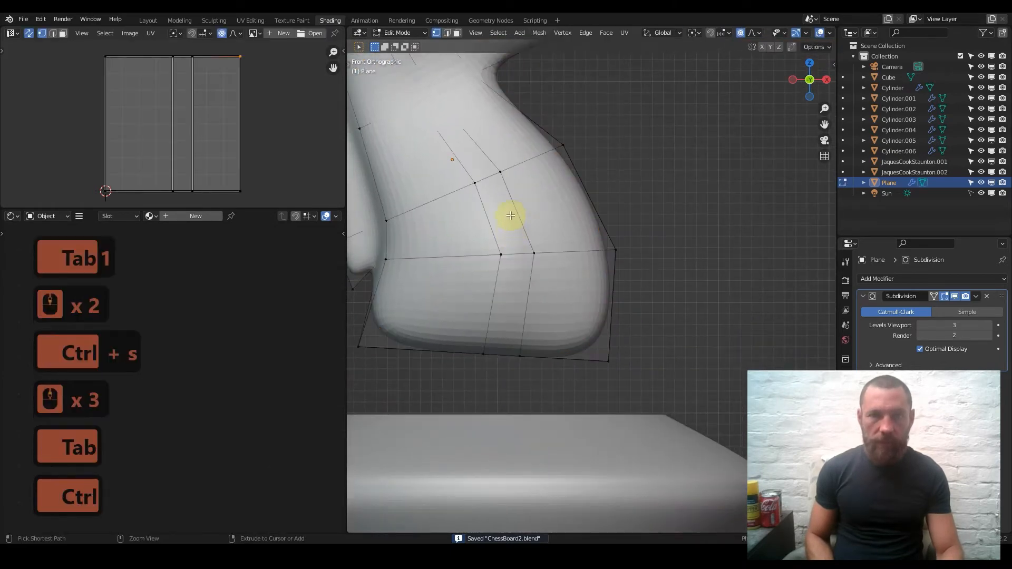
key("ctrl+r")
left_click(487, 169)
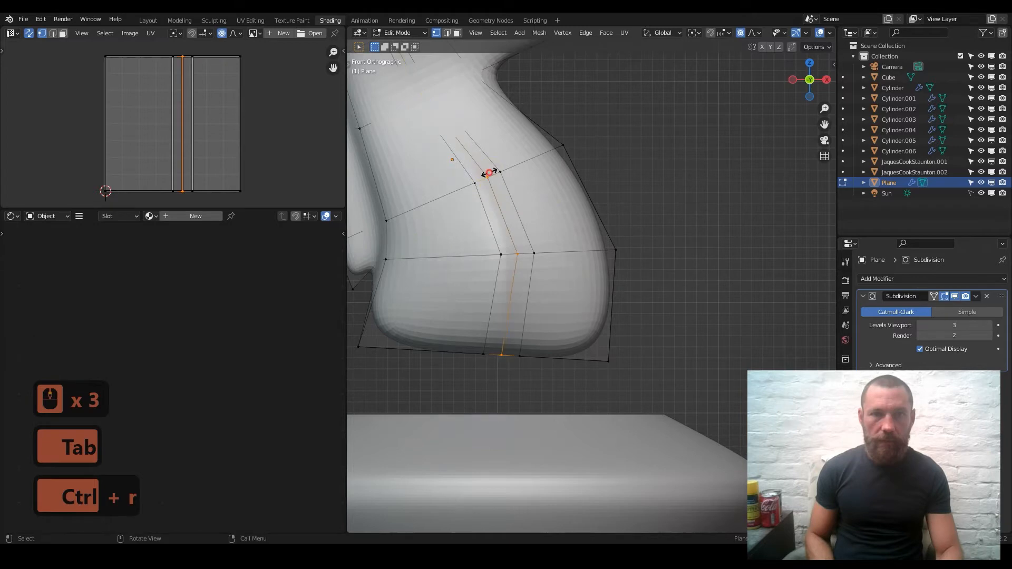
key("Tab")
scroll(551, 211, "down", 3)
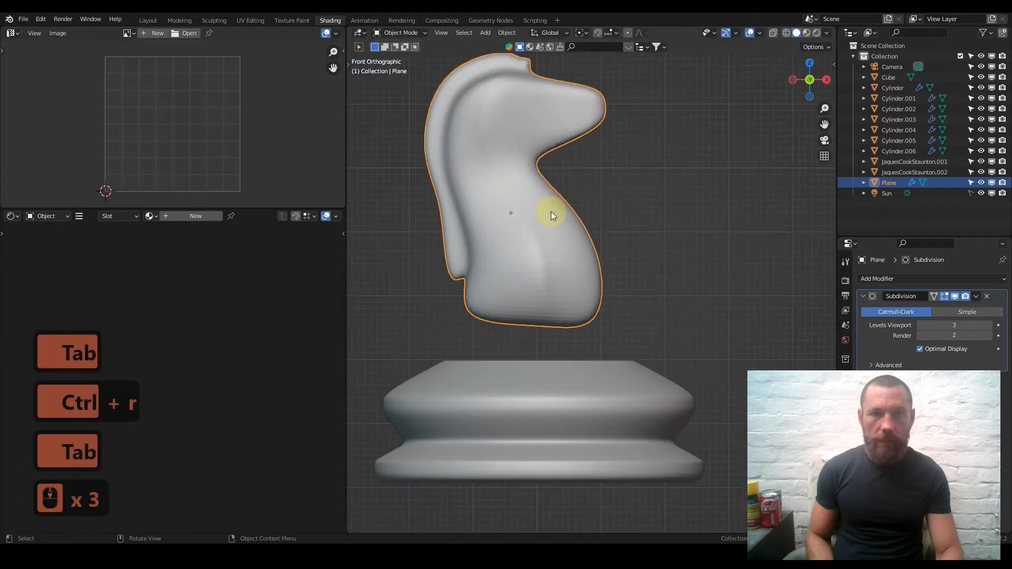
Step: Add another lengthwise loop cut between the back of the body and the rearmost side loop, and slide it into place
scroll(551, 210, "up", 2)
key("Tab")
key("ctrl+r")
left_click(491, 211)
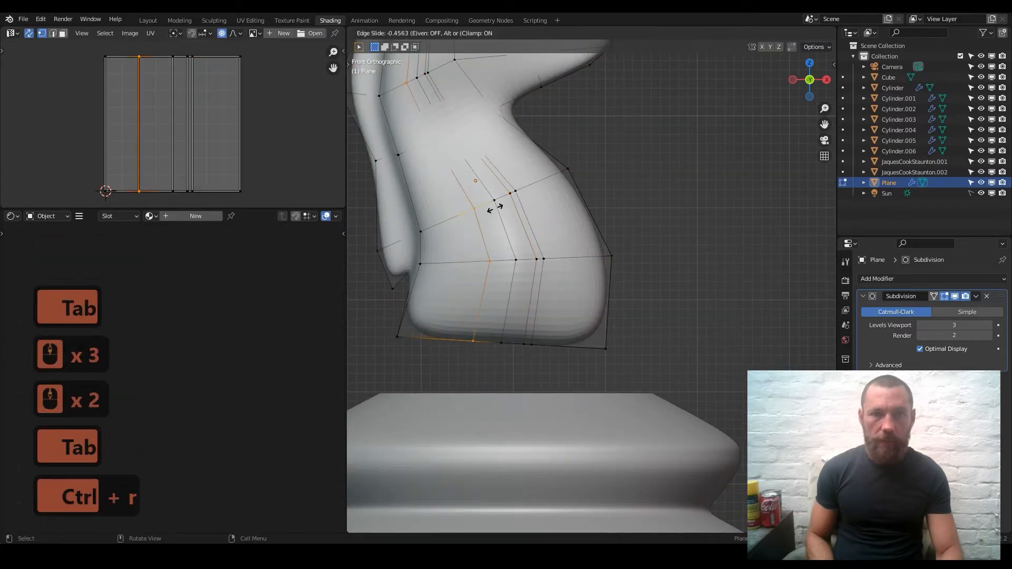
left_click(506, 208)
Step: Return to Object Mode, save the file, and review the knight above its base in front view
key("Tab")
scroll(546, 223, "down", 4)
key("ctrl+s")
middle_click_drag(561, 233, 555, 254)
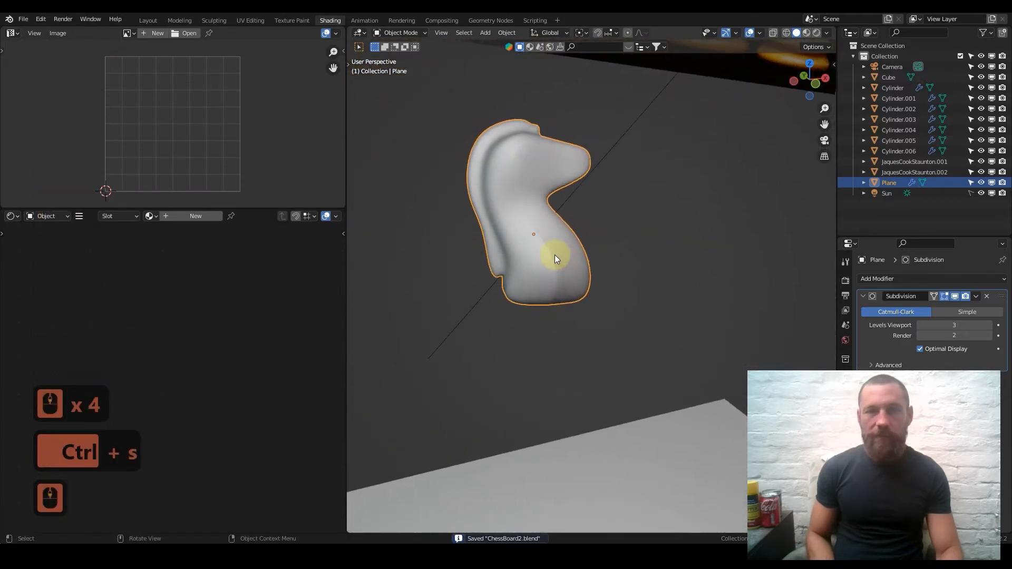
scroll(555, 255, "down", 2)
key("1")
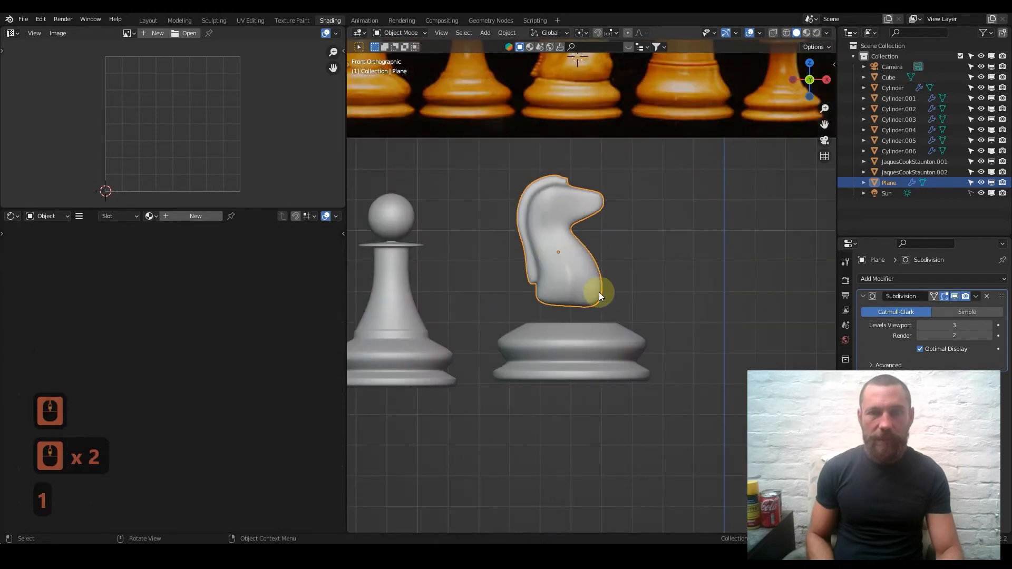
scroll(585, 300, "up", 3)
scroll(585, 299, "down", 5)
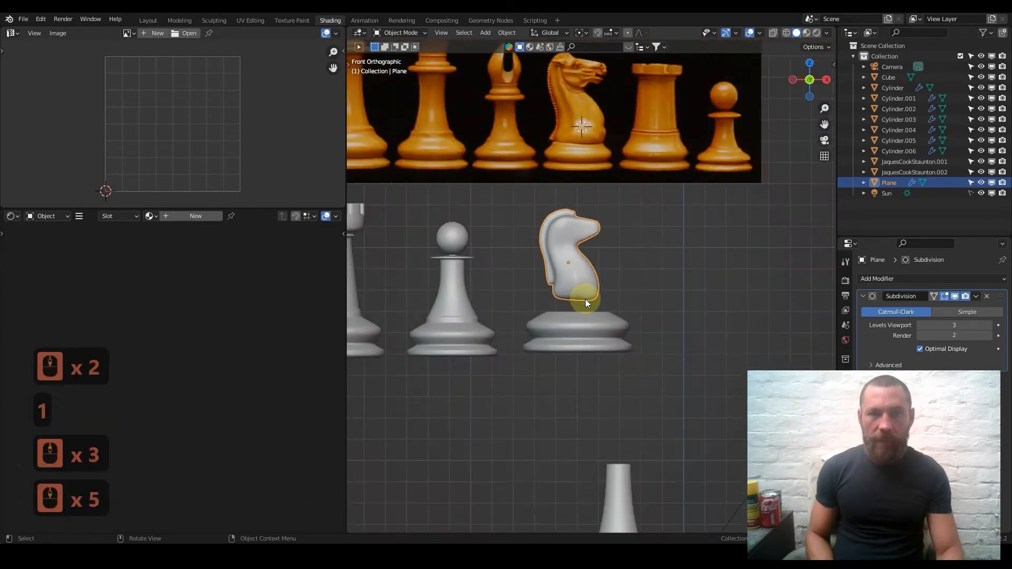
Step: Enlarge the knight body until its bottom nearly reaches the base, and add a lengthwise loop cut close to its front edge
key("s")
left_click(662, 283)
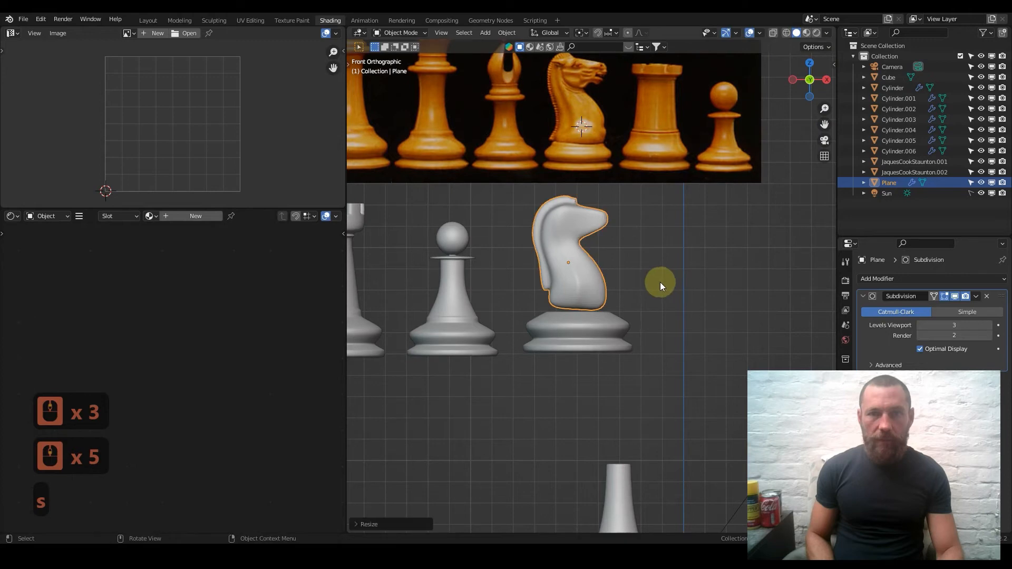
scroll(564, 294, "up", 4)
key("Tab")
key("ctrl+r")
left_click(593, 240)
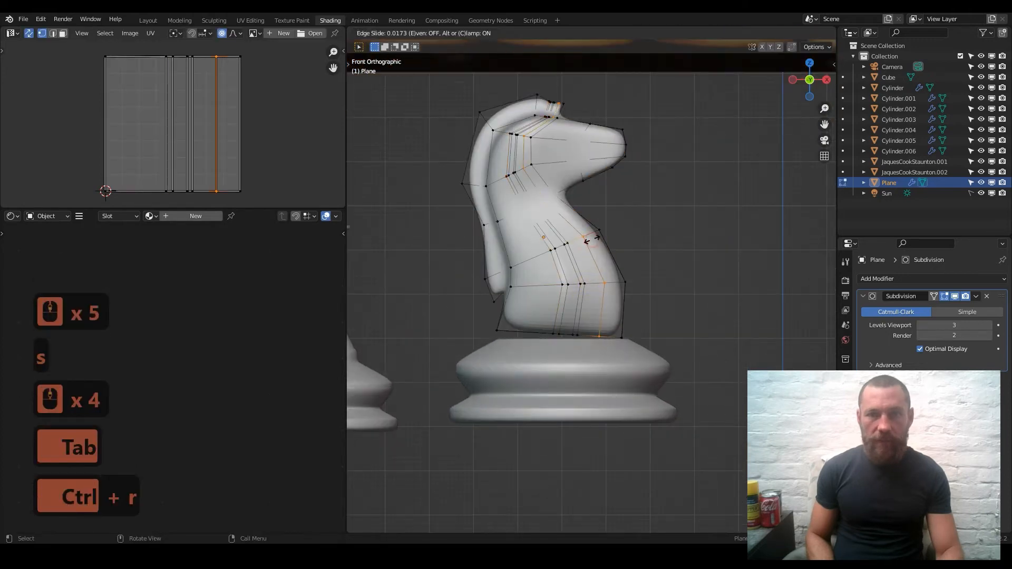
left_click(587, 323)
Step: Add a horizontal loop cut near the bottom of the body, slide it close to the bottom edge, and return to Object Mode
key("ctrl+r")
left_click(585, 321)
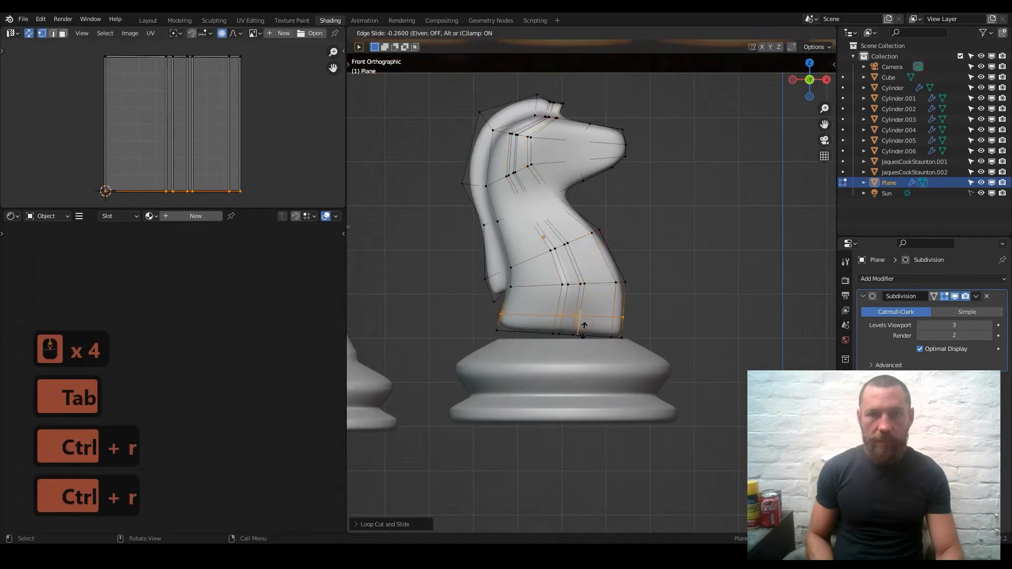
left_click(584, 340)
key("Tab")
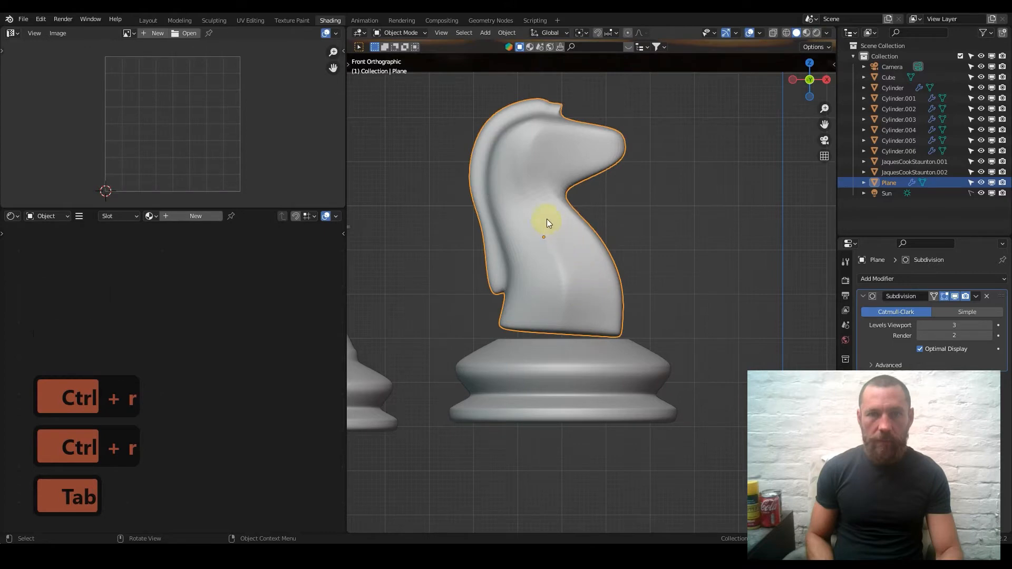
middle_click_drag(571, 236, 556, 220)
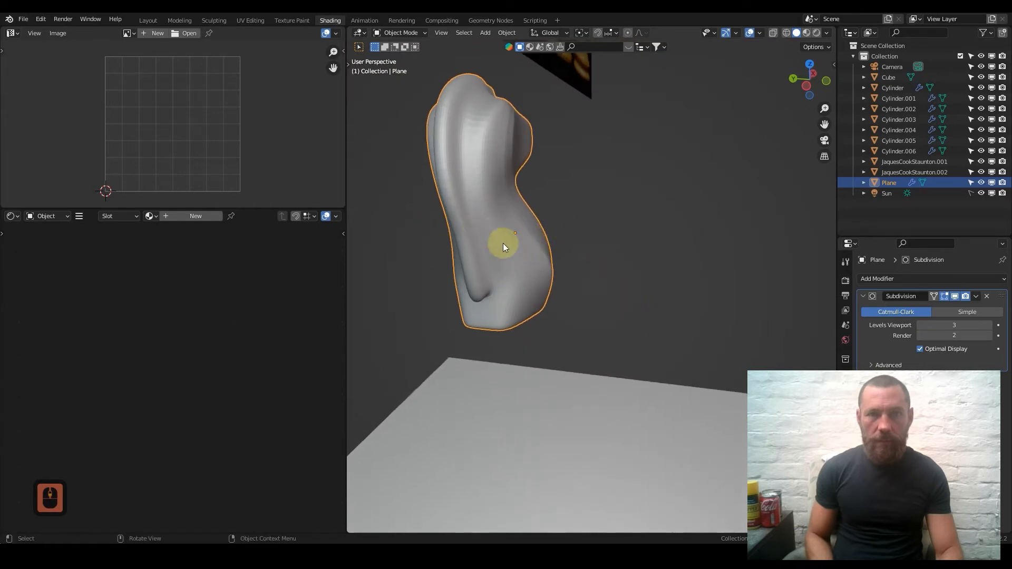
key("KP_1")
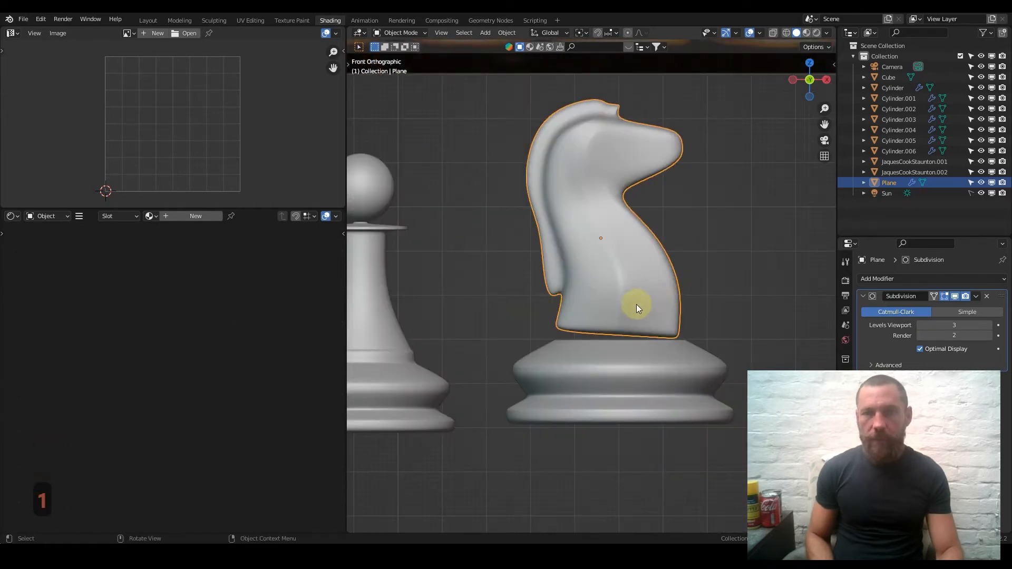
Step: Enter Edit Mode with X-ray on and select the middle vertices along the body's bottom edge
key("Tab")
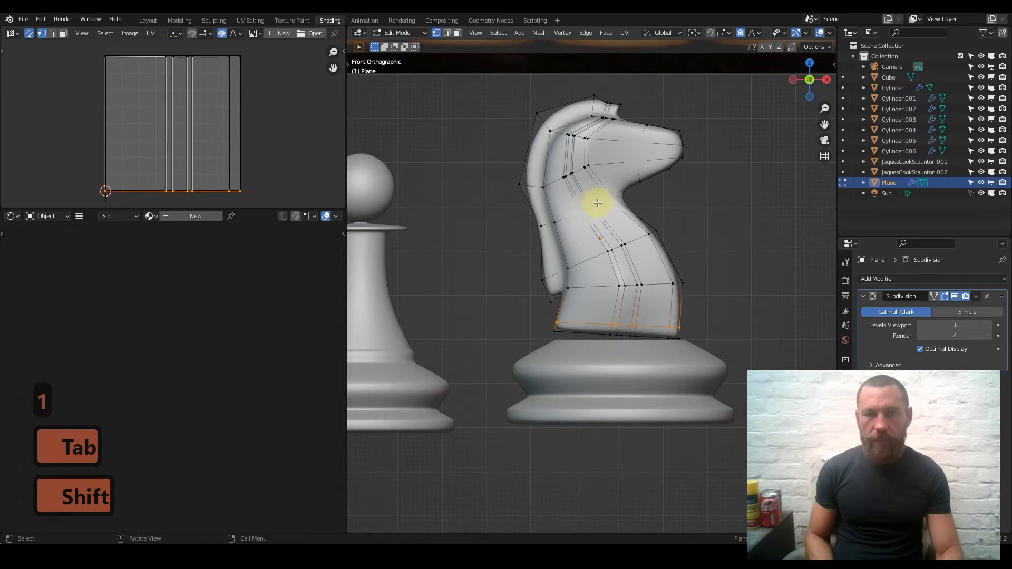
scroll(771, 37, "down", 9)
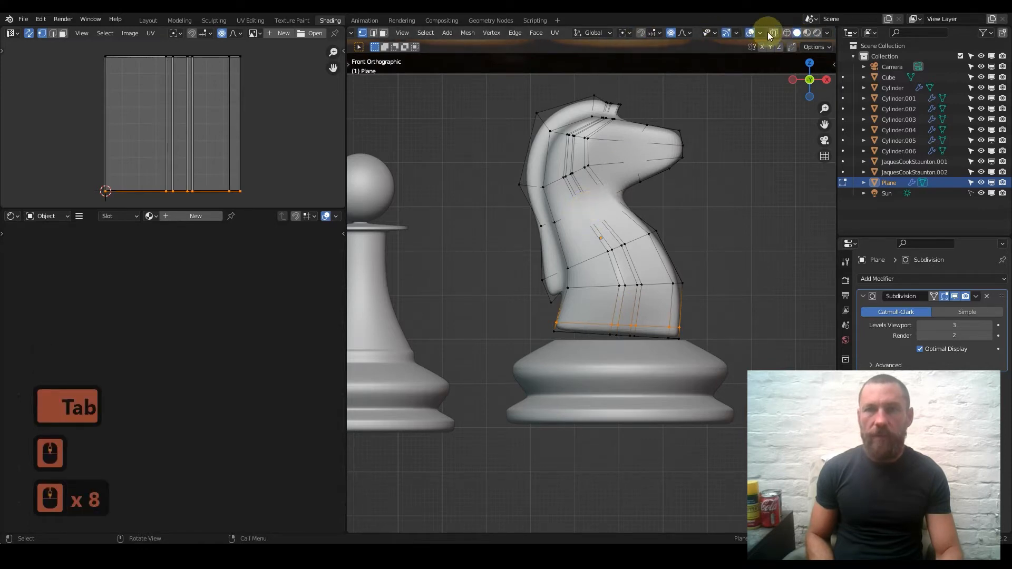
middle_click_drag(645, 238, 640, 223, "shift")
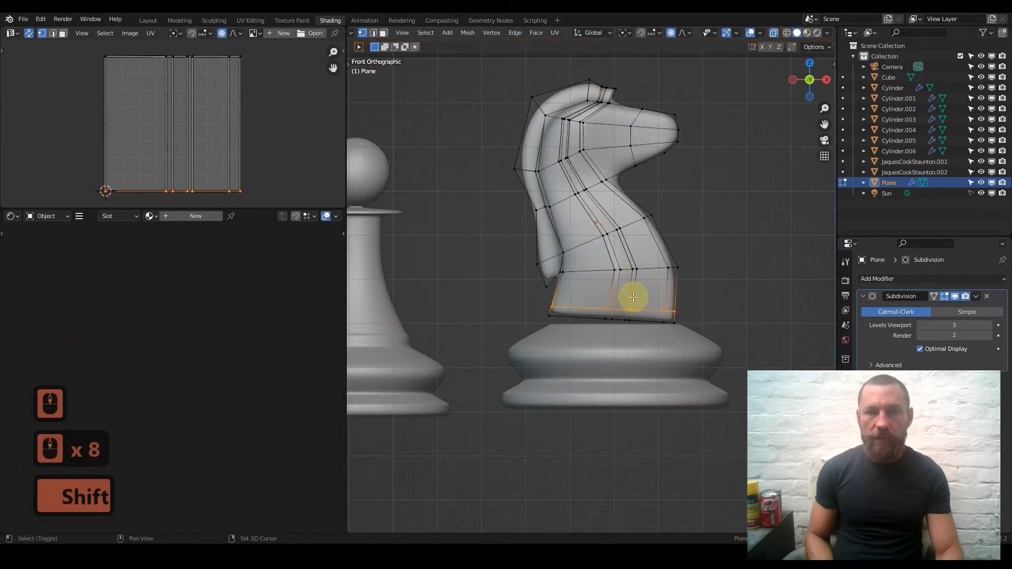
scroll(615, 355, "up", 3)
middle_click_drag(558, 284, 467, 118, "shift")
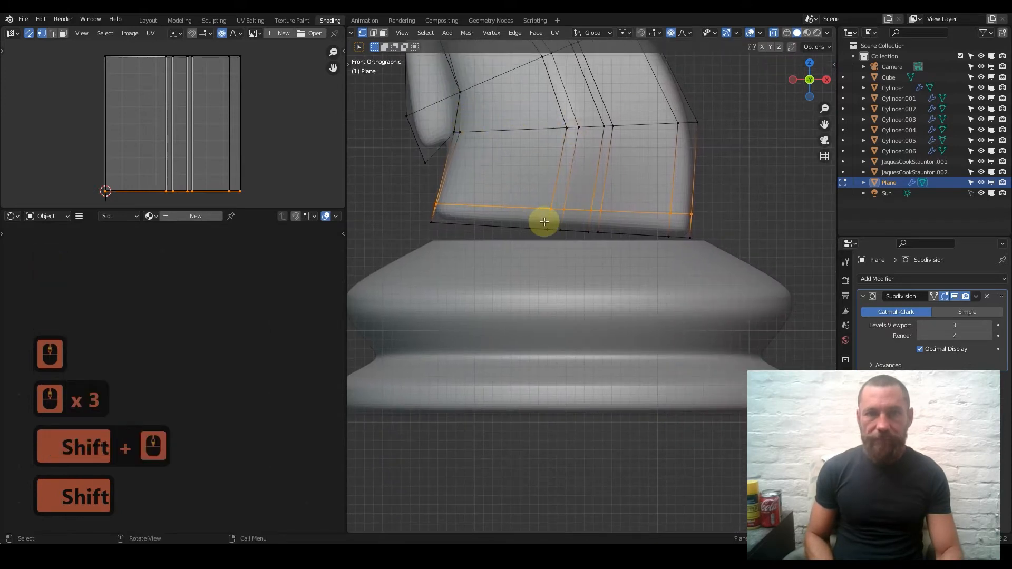
left_click(621, 241, "alt")
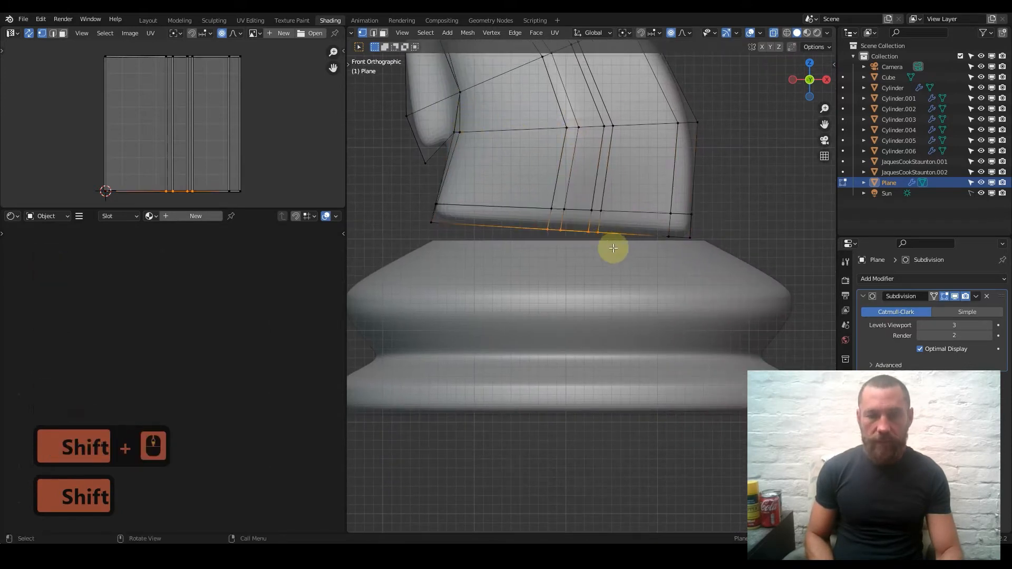
Step: Try lowering the selected bottom vertices along Z with proportional editing and adding a rear lengthwise loop cut, and undo both
key("g")
key("z")
scroll(612, 249, "up", 3)
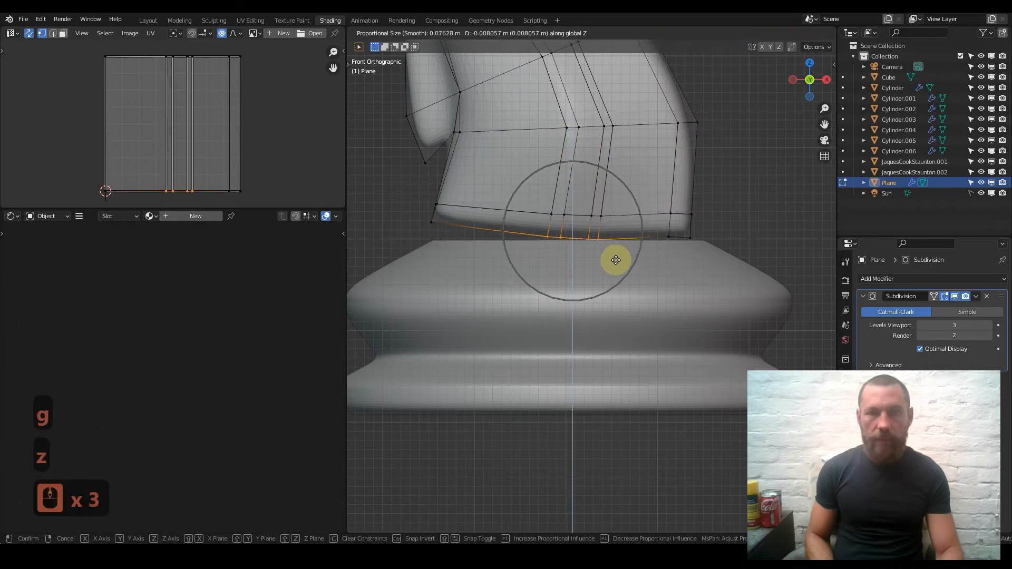
scroll(616, 274, "down", 5)
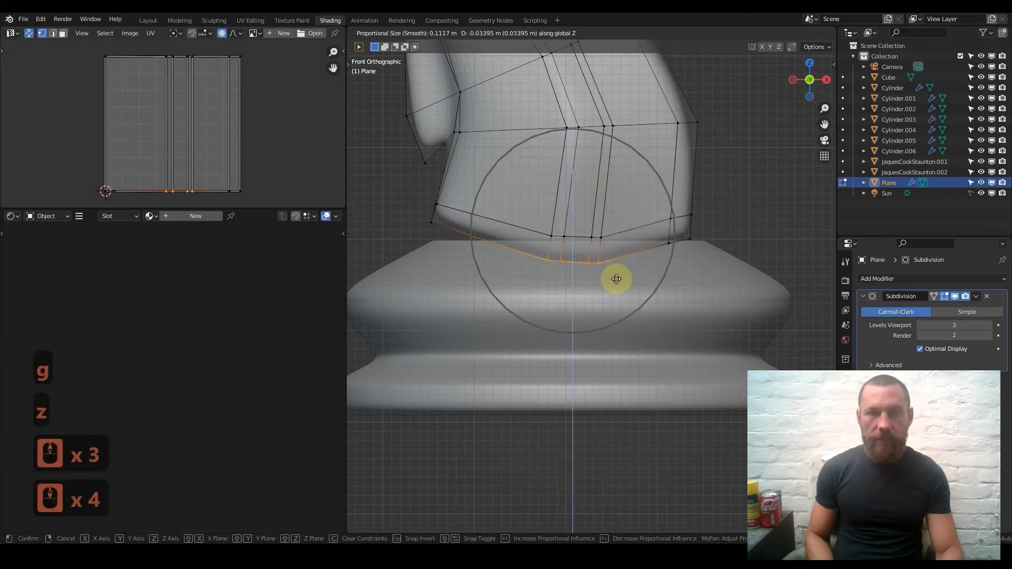
left_click(616, 278)
key("ctrl+r")
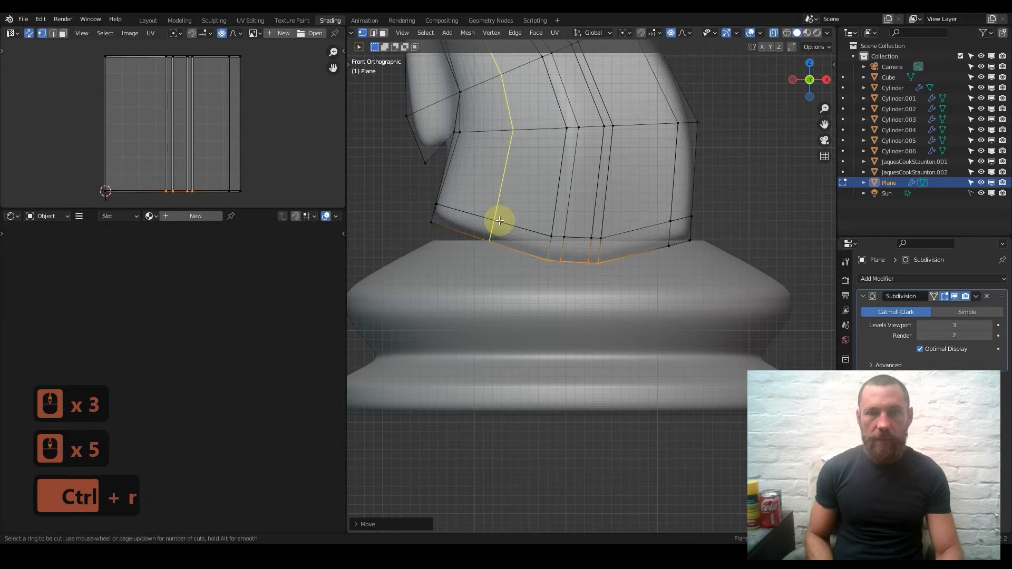
left_click(501, 219)
left_click(543, 236)
key("ctrl+z")
key("ctrl+z")
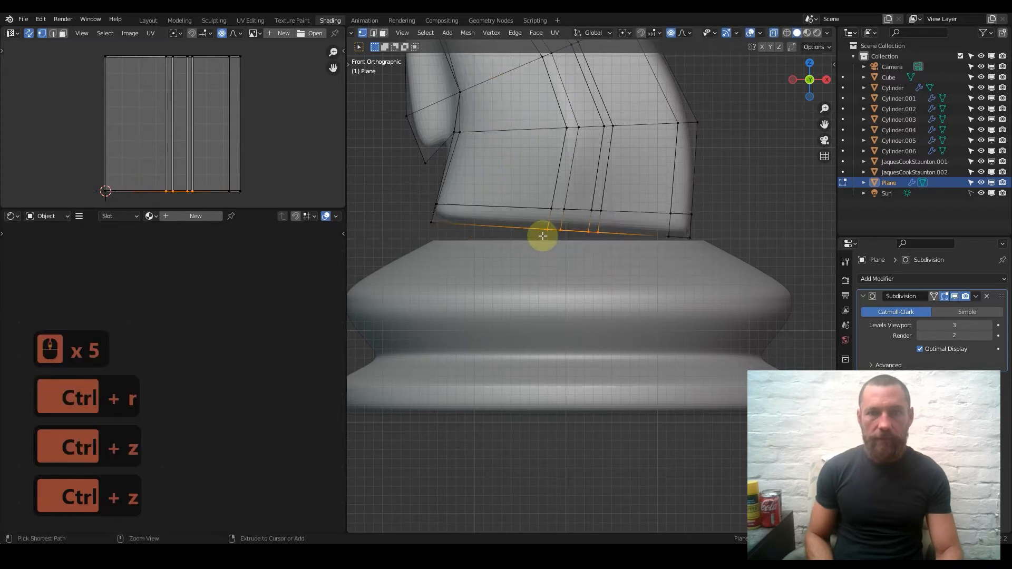
Step: Add a centred lengthwise loop cut between the back of the body and the rearmost side loop
key("ctrl+r")
left_click(514, 221)
right_click(514, 222)
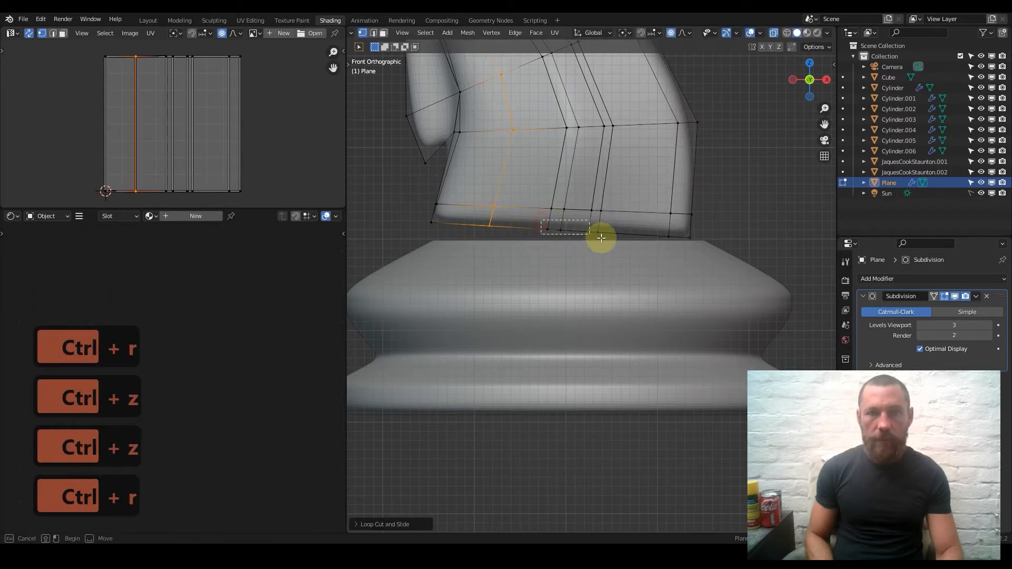
Step: Lower the middle bottom vertices and the bottom of the rear loop with proportional editing to give the body a rounded underside
left_click_drag(601, 238, 607, 239)
key("g")
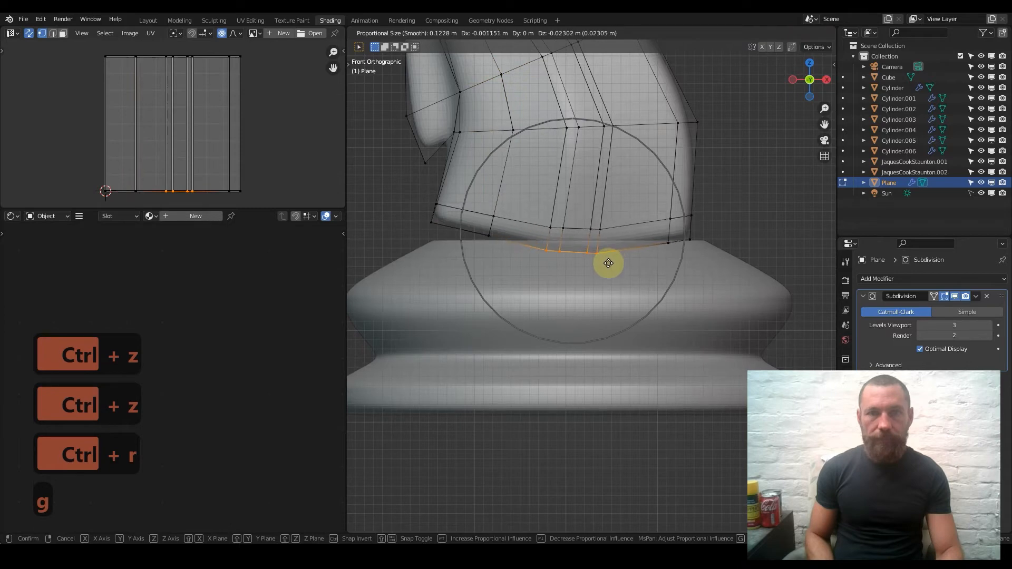
key("0")
left_click(607, 263)
left_click_drag(470, 228, 508, 255)
key("g")
scroll(508, 255, "up", 5)
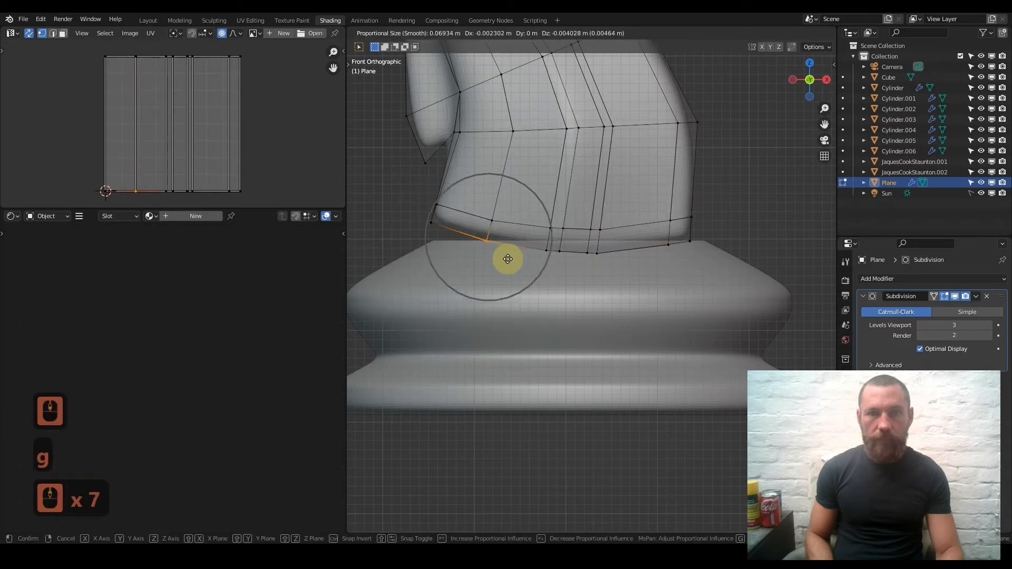
left_click(507, 260)
Step: Return to Object Mode, raise the knight body along Z to just above the base, and save the file
key("Tab")
scroll(557, 261, "down", 4)
key("g")
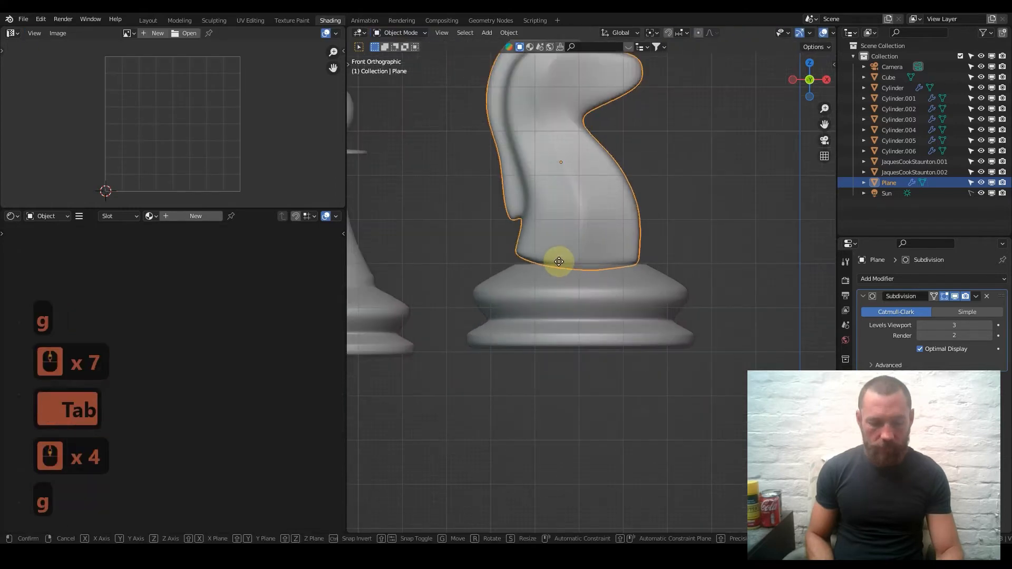
key("z")
left_click(561, 247)
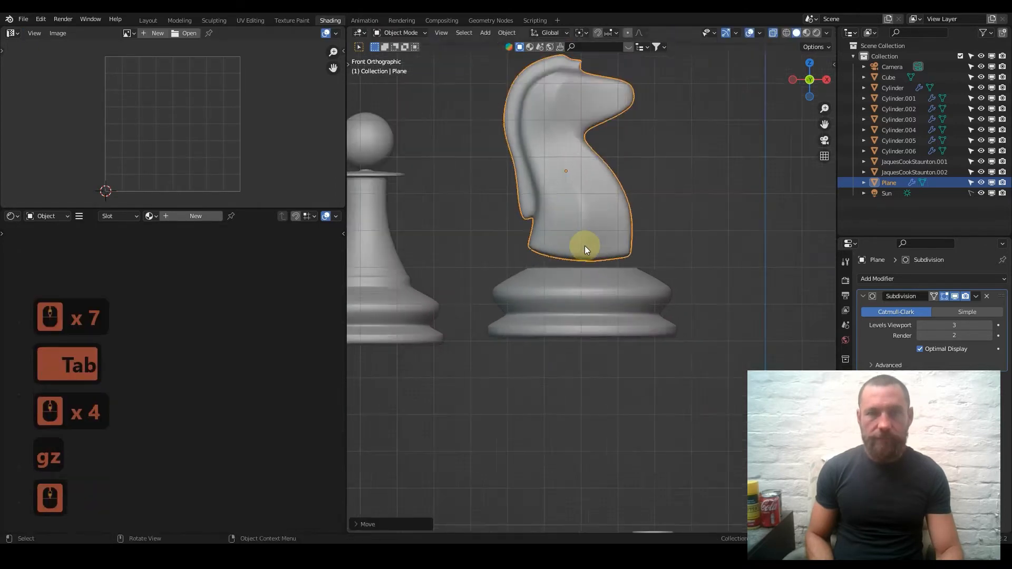
scroll(585, 246, "down", 2)
key("ctrl+s")
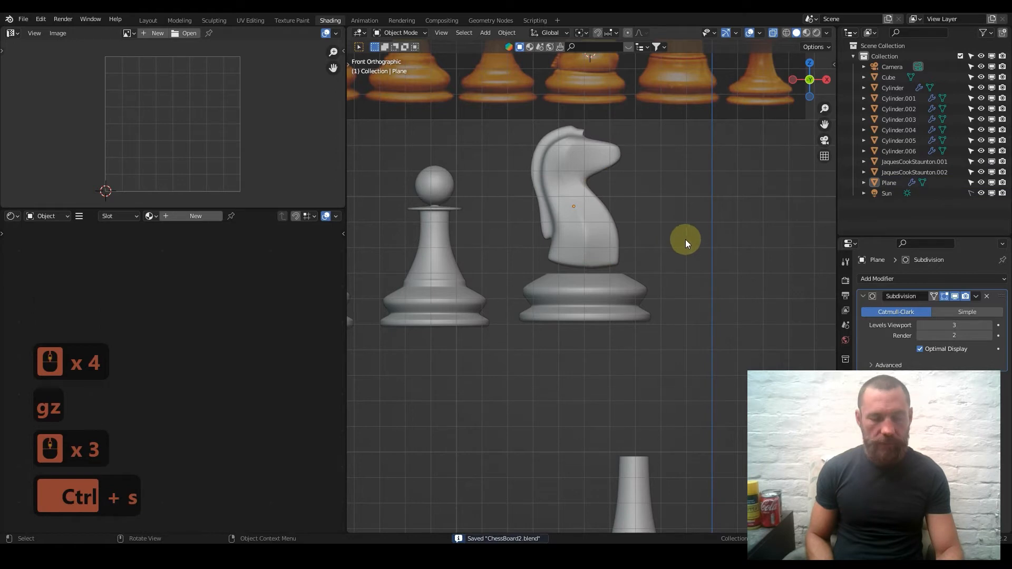
Step: Place the 3D cursor on the knight's lower body and add a UV sphere there
key("a")
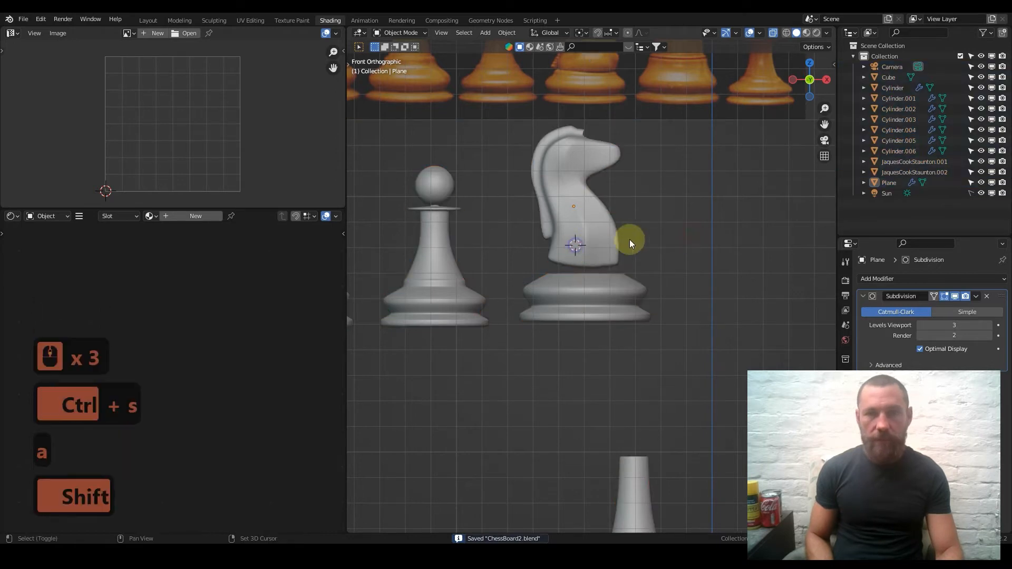
key("shift+a")
mouse_move(650, 238)
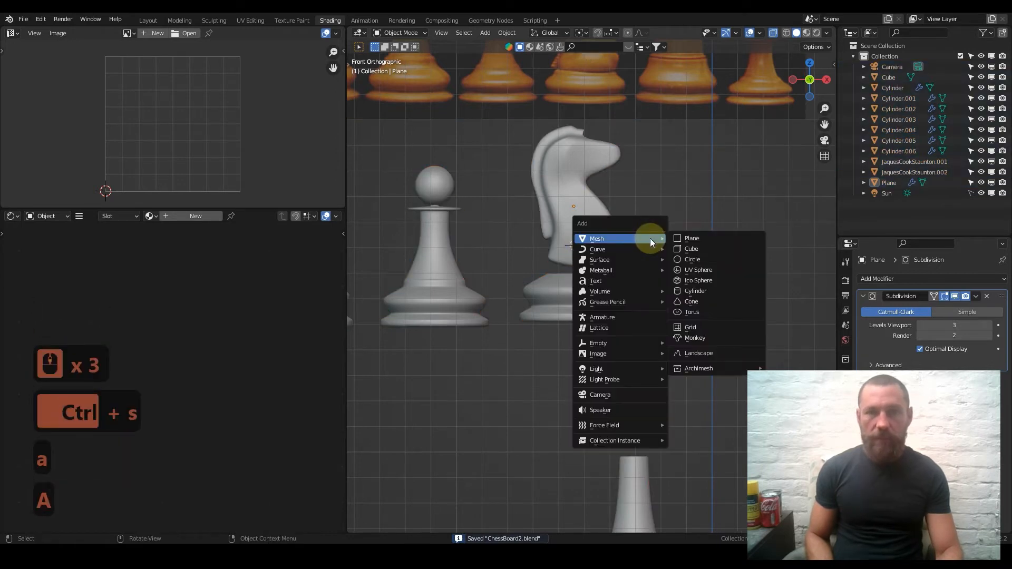
left_click(719, 272)
Step: Flatten the sphere along Z and scale it down to a thin disc slightly wider than the knight's base
key("s")
key("z")
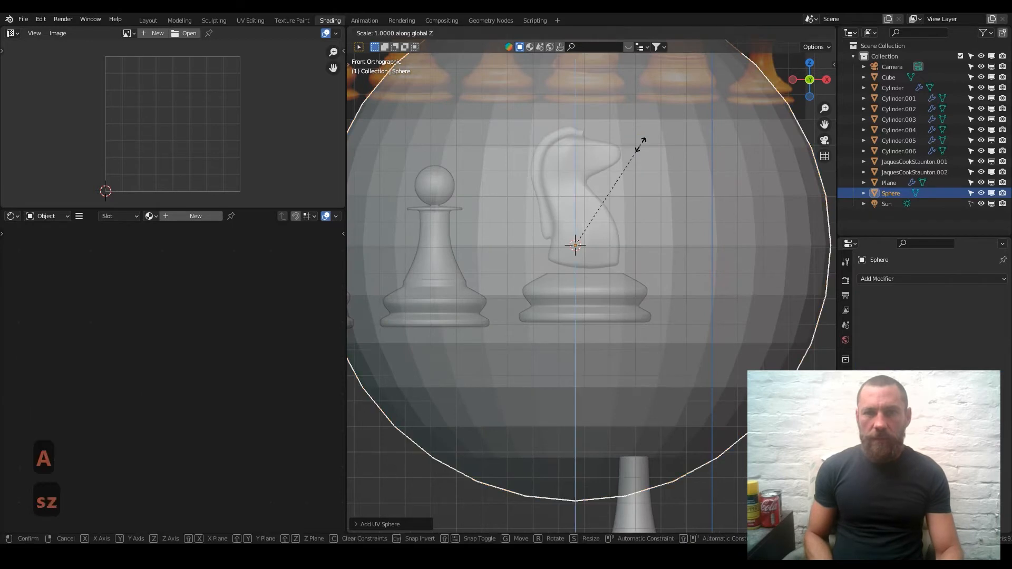
left_click(593, 230)
key("s")
key("z")
left_click(744, 281)
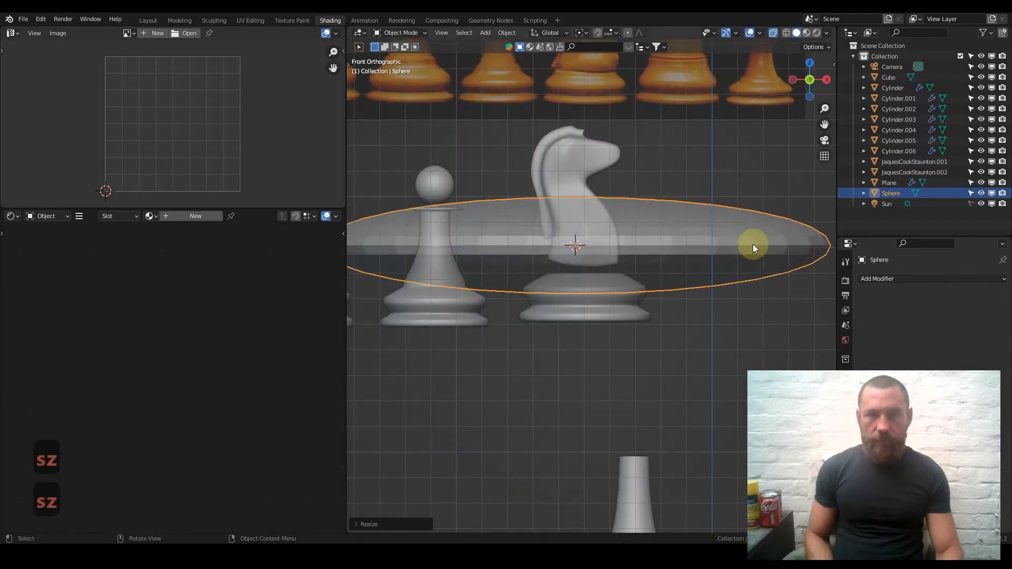
key("s")
left_click(649, 248)
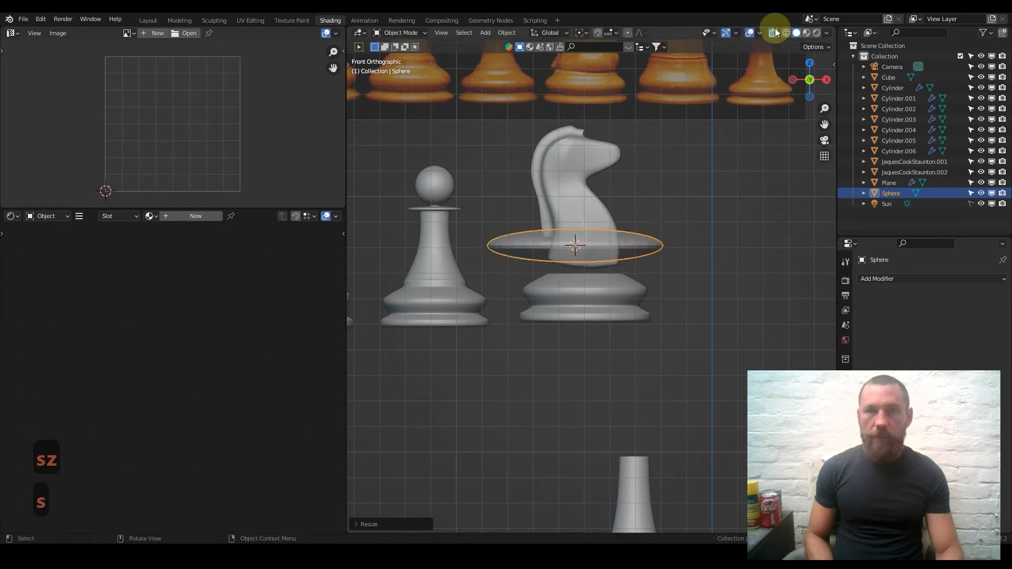
Step: Turn off X-ray, shrink the disc to slightly wider than the knight's lower body, and thicken it along Z
key("s")
left_click(651, 215)
key("s")
key("z")
left_click(620, 200)
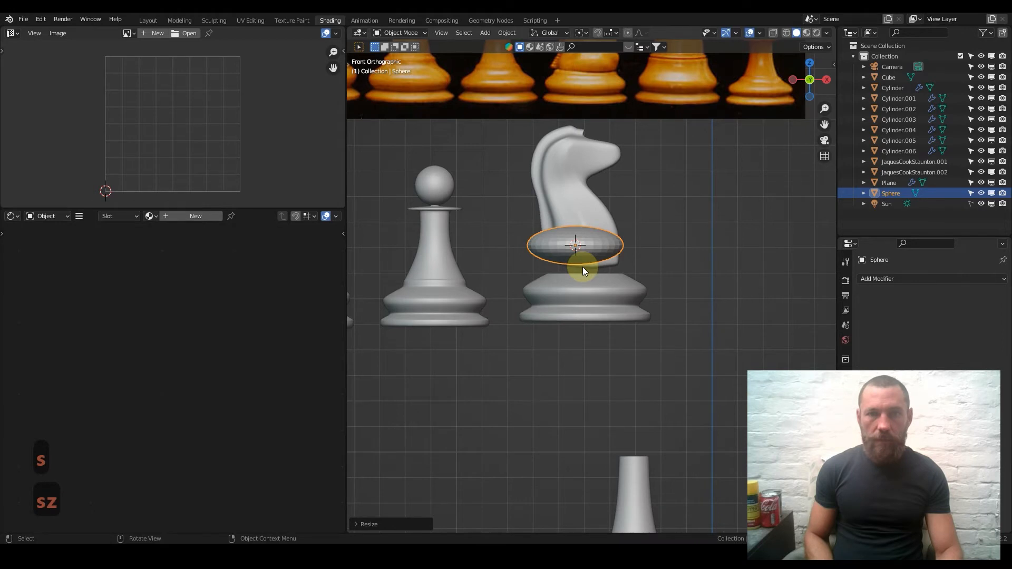
Step: In top view, move the flattened sphere clear of the knight to sit beside it, and select the knight body
key("7")
scroll(569, 302, "up", 4)
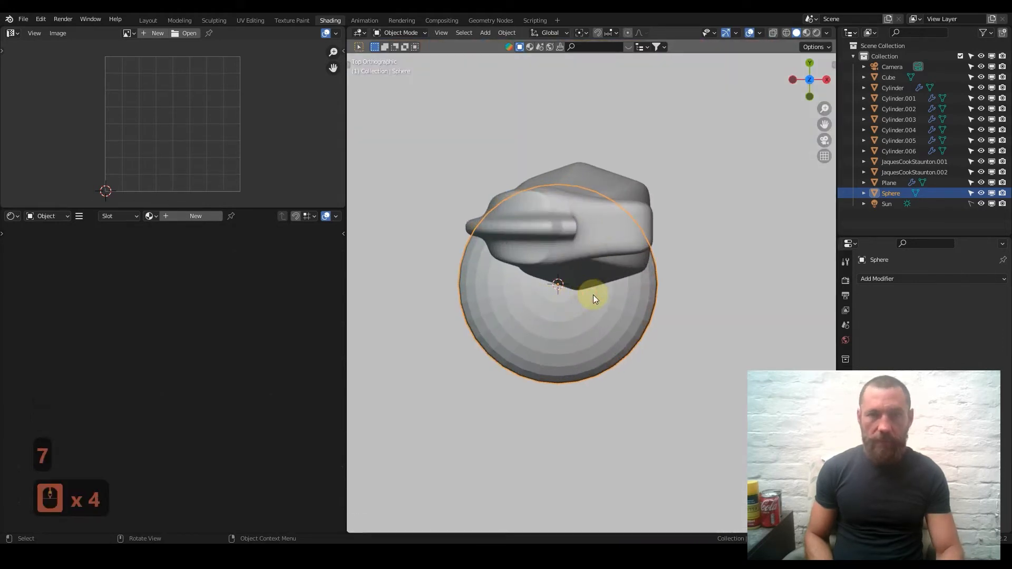
key("g")
left_click(790, 172)
left_click(581, 219)
key("g")
right_click(475, 135)
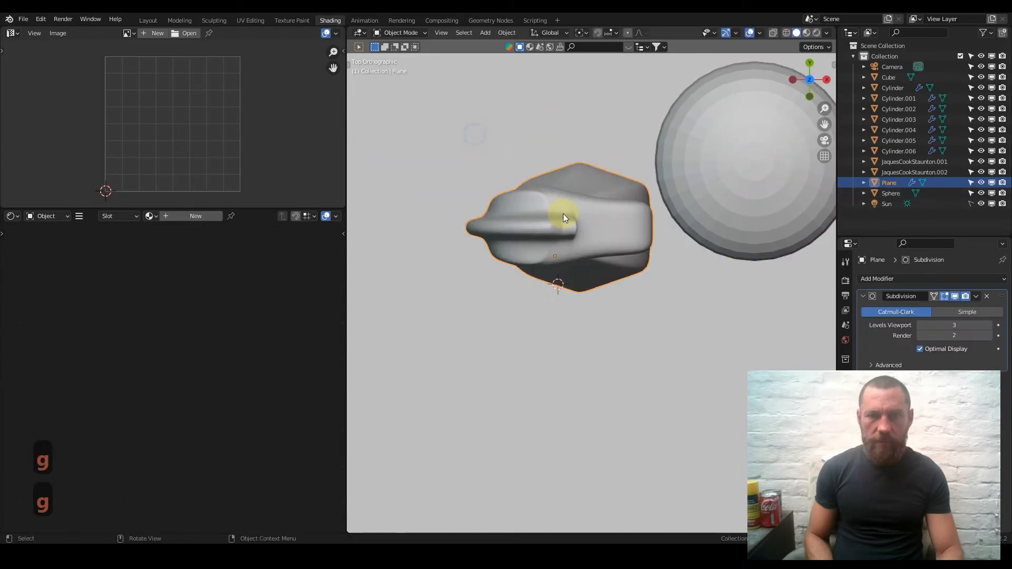
Step: Set the solid viewport shading color to Random
key("1")
scroll(580, 254, "down", 8)
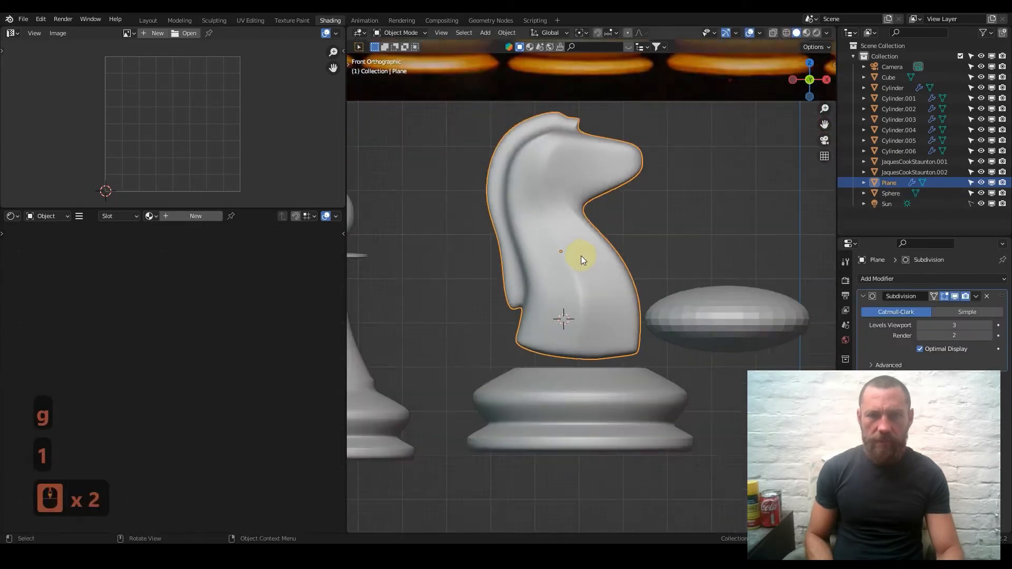
middle_click_drag(576, 229, 613, 322)
left_click(827, 33)
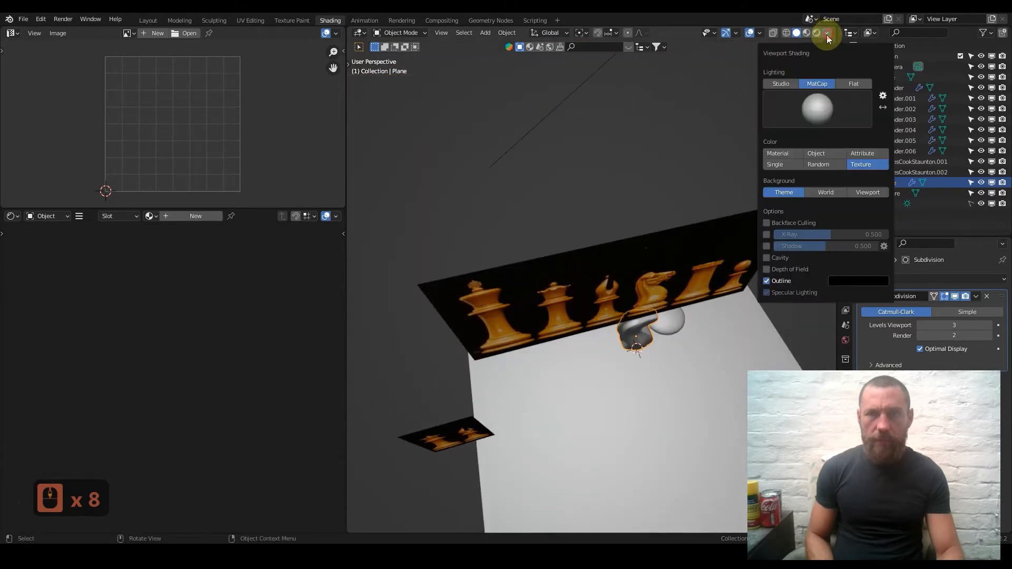
left_click(823, 166)
key("KP_7")
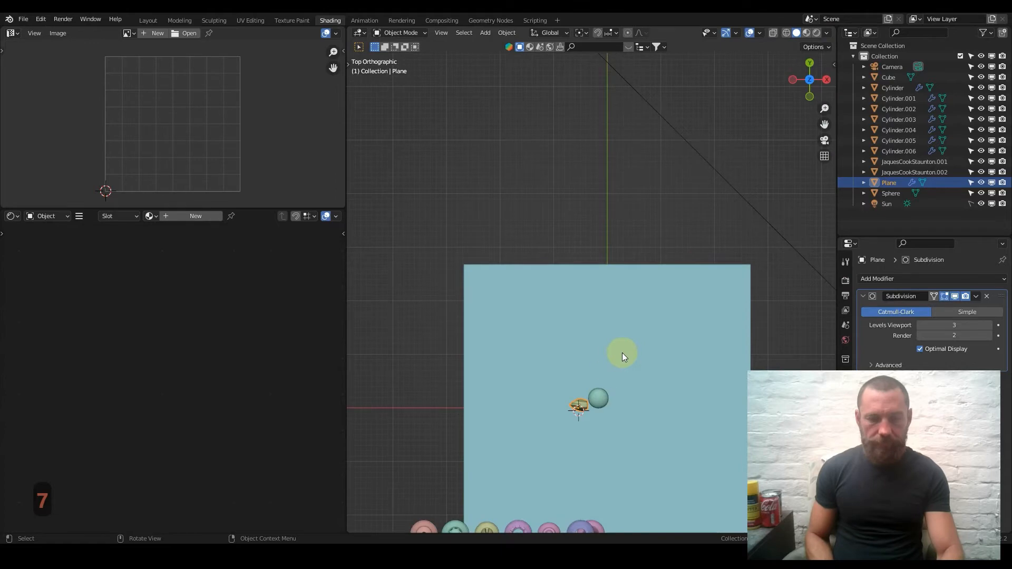
middle_click_drag(616, 425, 571, 260, "shift")
scroll(624, 316, "up", 6)
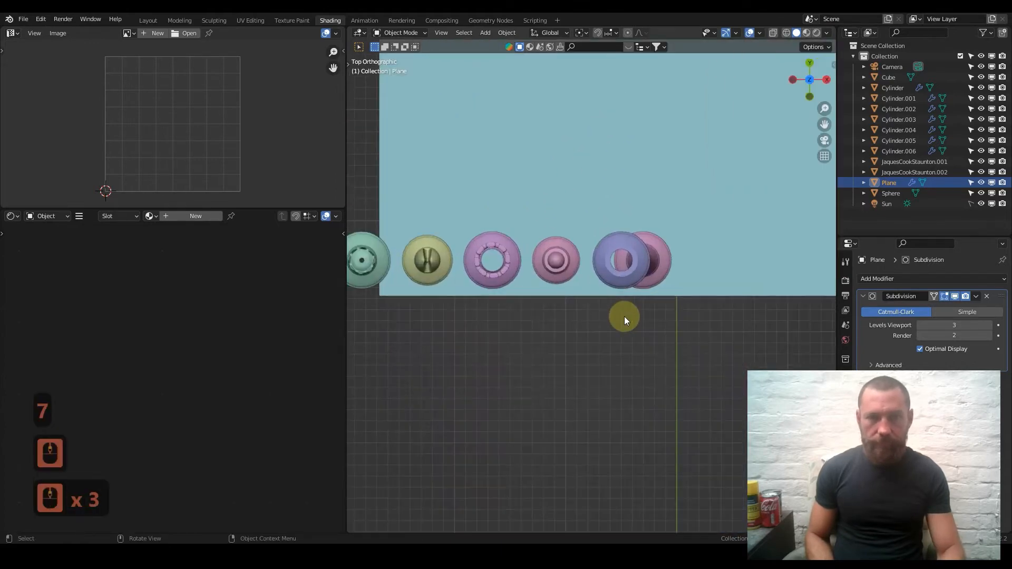
middle_click_drag(653, 245, 624, 247)
scroll(662, 222, "down", 6)
key("7")
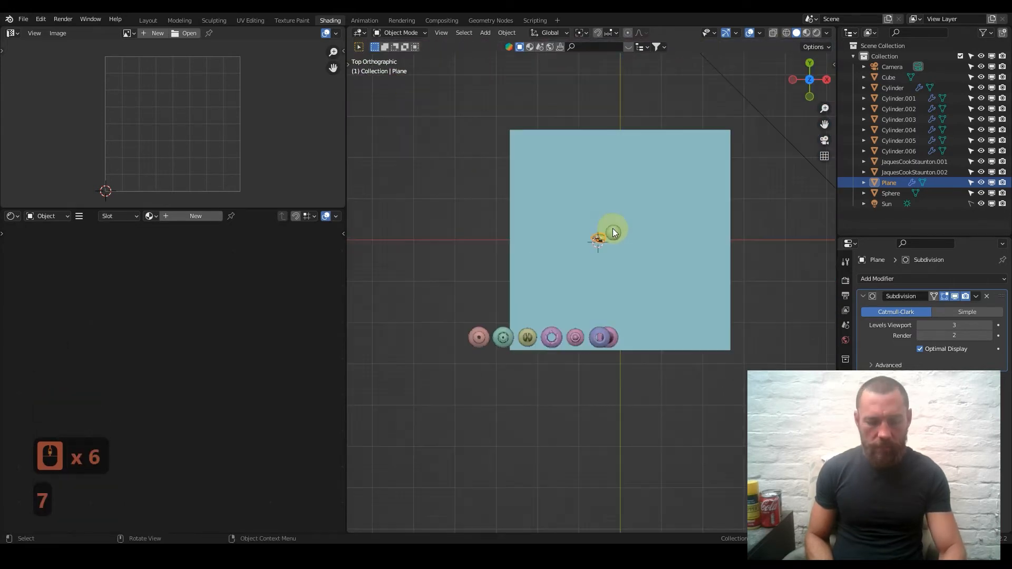
scroll(616, 158, "up", 7)
middle_click_drag(641, 134, 575, 244, "shift")
scroll(517, 201, "up", 3)
key("g")
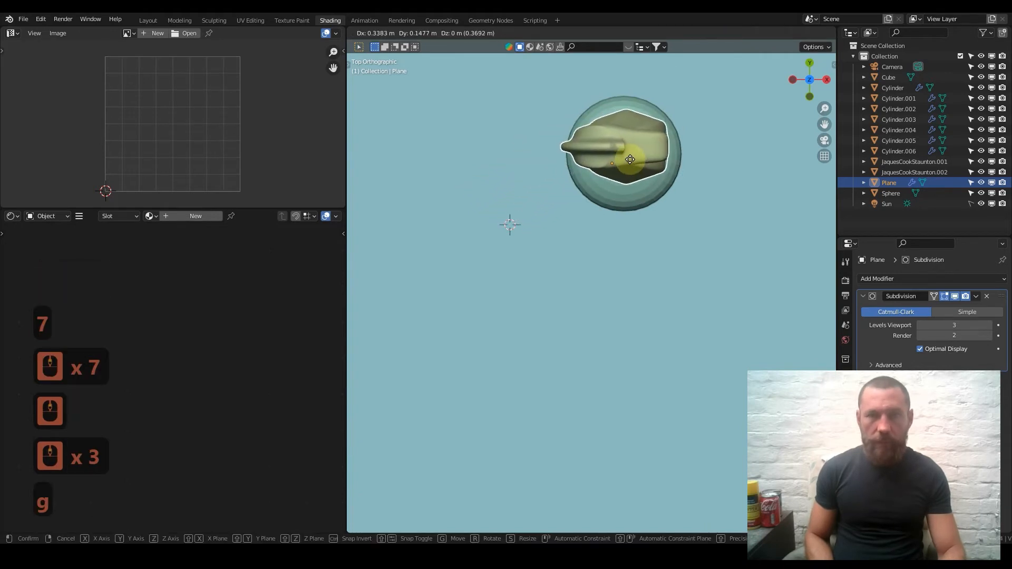
right_click(599, 200)
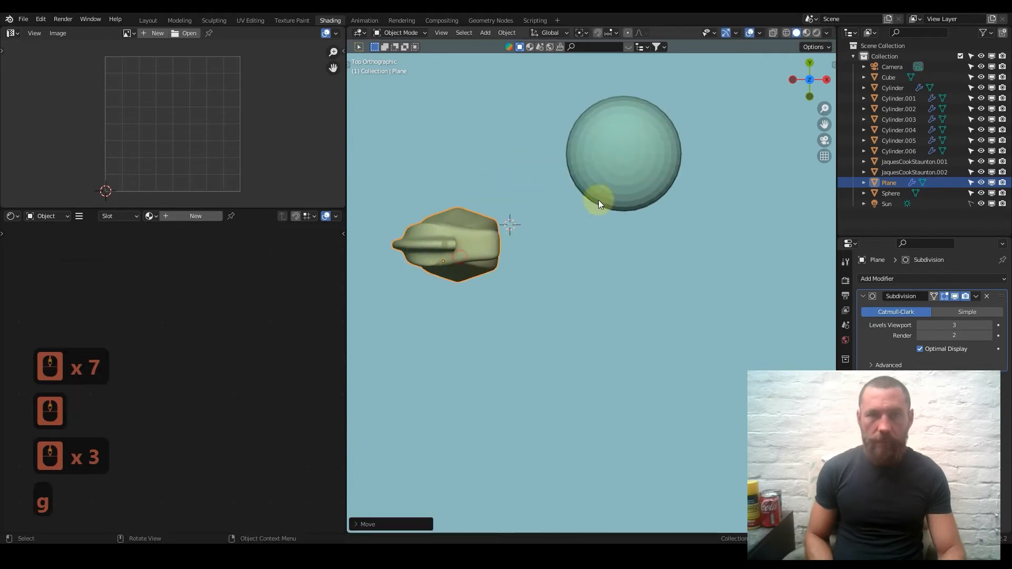
Step: Select the flattened sphere together with the knight body and move both in top view to just in front of the knight's base
left_click(625, 158)
key("g")
right_click(619, 316)
mouse_move(626, 153)
middle_mouse_down()
mouse_move(637, 86)
mouse_move(625, 156)
middle_mouse_up()
scroll(625, 156, "down", 5)
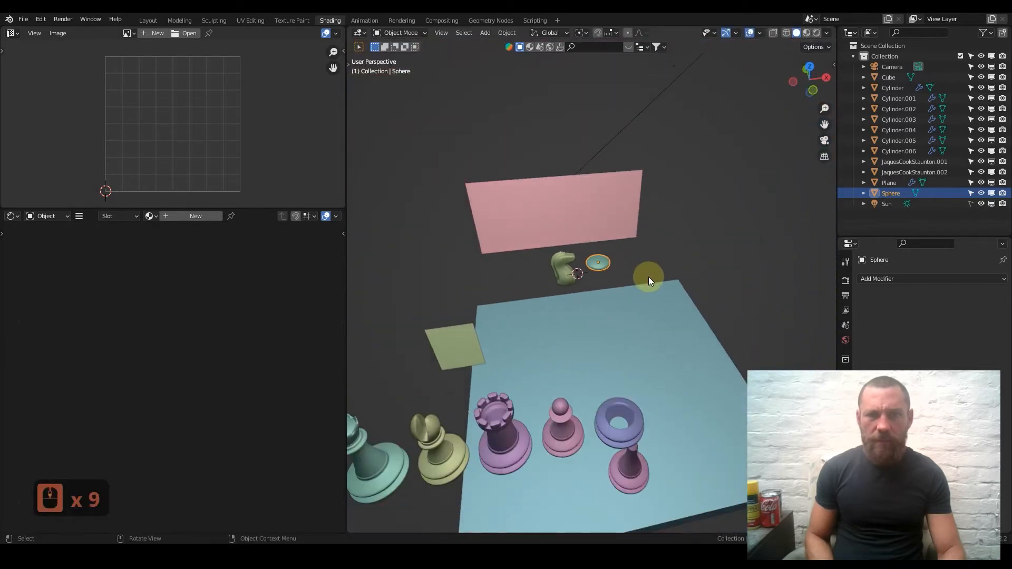
left_click(602, 280, "shift")
key("7")
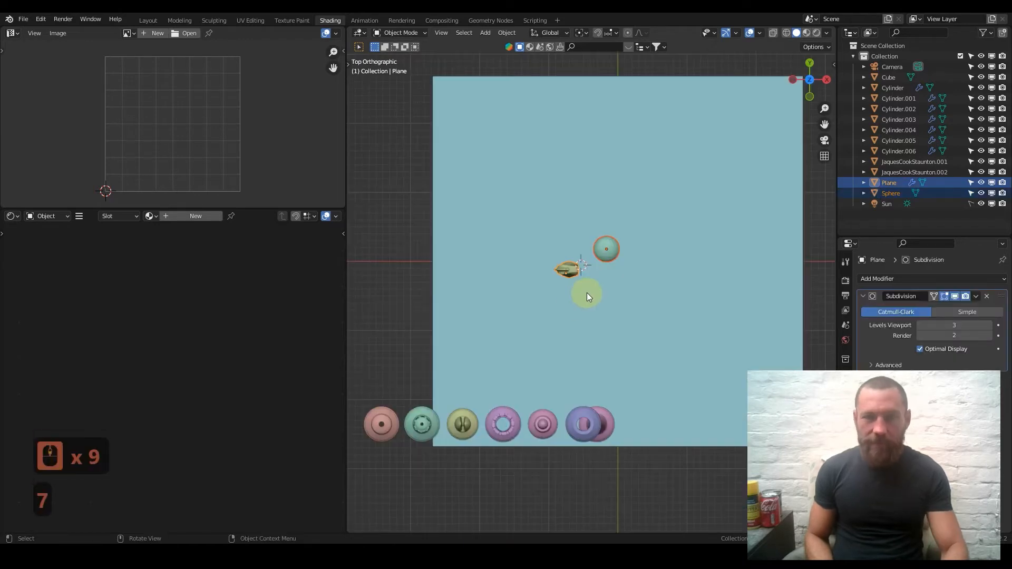
key("g")
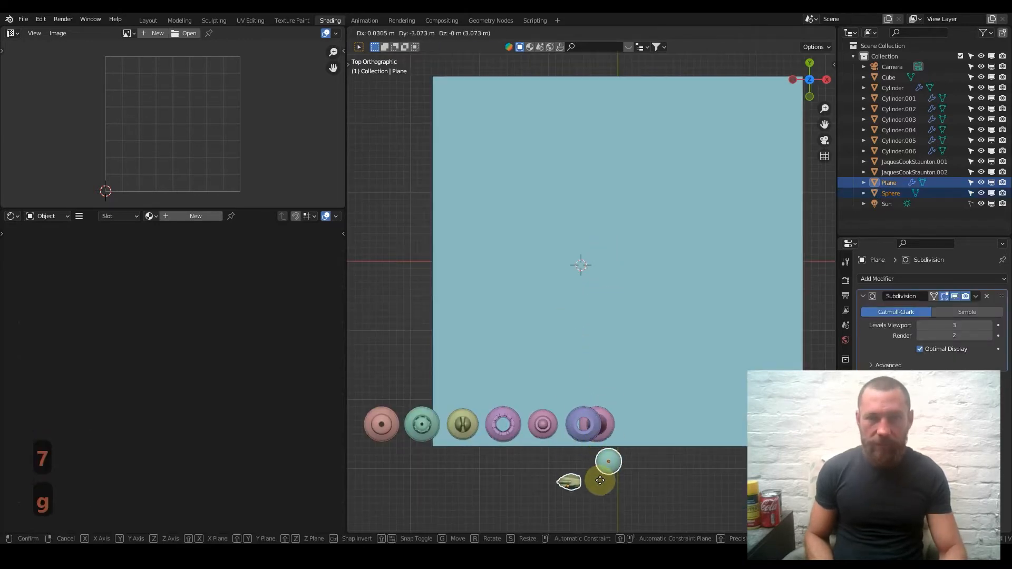
left_click(631, 448)
Step: Move the spare stemmed piece that overlaps the knight's base well clear of the row of chess pieces
left_click(612, 463)
middle_click_drag(612, 463, 679, 260, "shift")
scroll(577, 245, "up", 4)
scroll(679, 260, "up", 2)
left_click(698, 207)
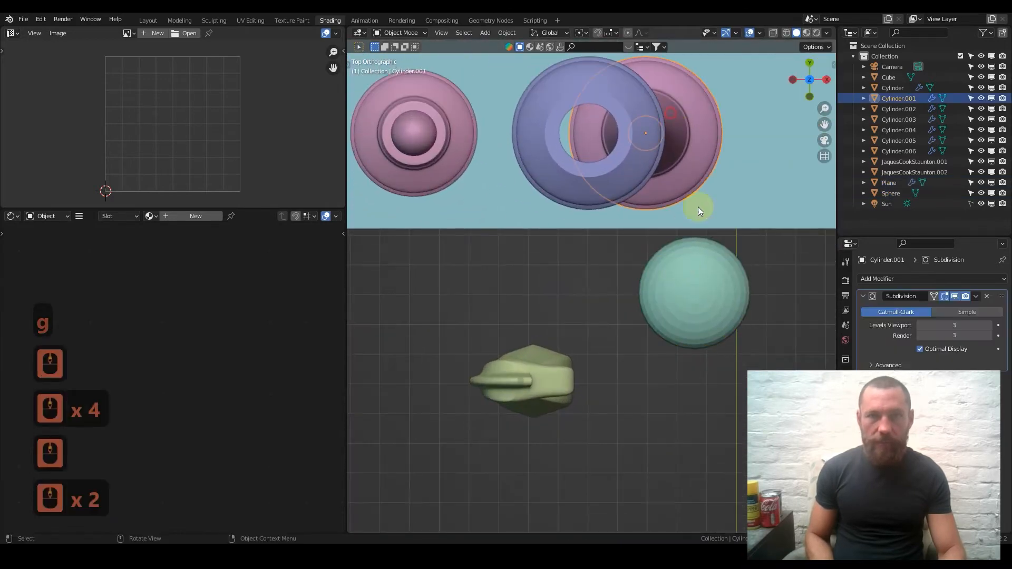
scroll(696, 216, "down", 4)
scroll(686, 206, "down", 3)
key("g")
left_click(634, 344)
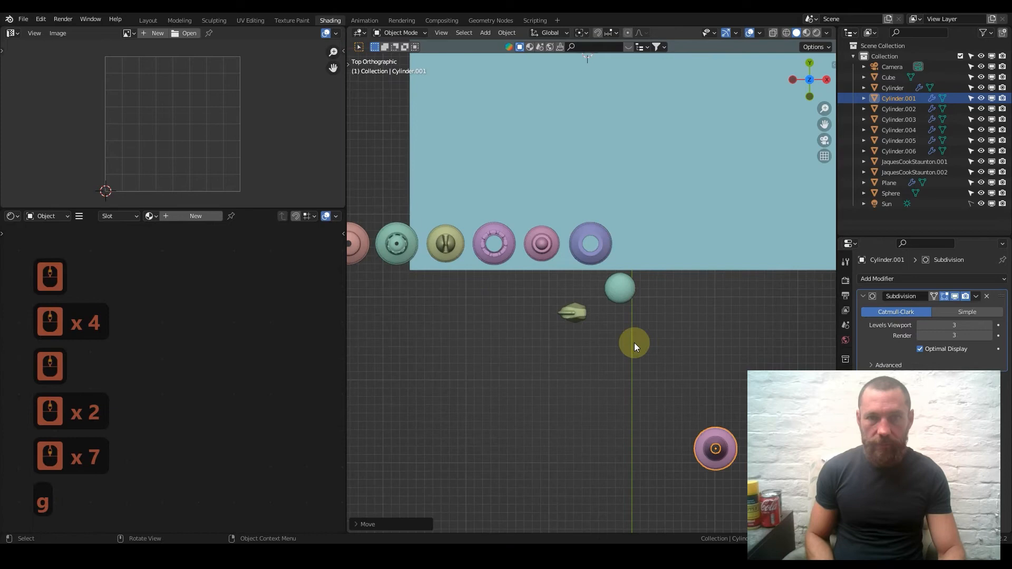
Step: Move the flattened sphere onto the hollow ring-shaped base at the end of the row
scroll(644, 320, "up", 4)
left_click(644, 298)
key("g")
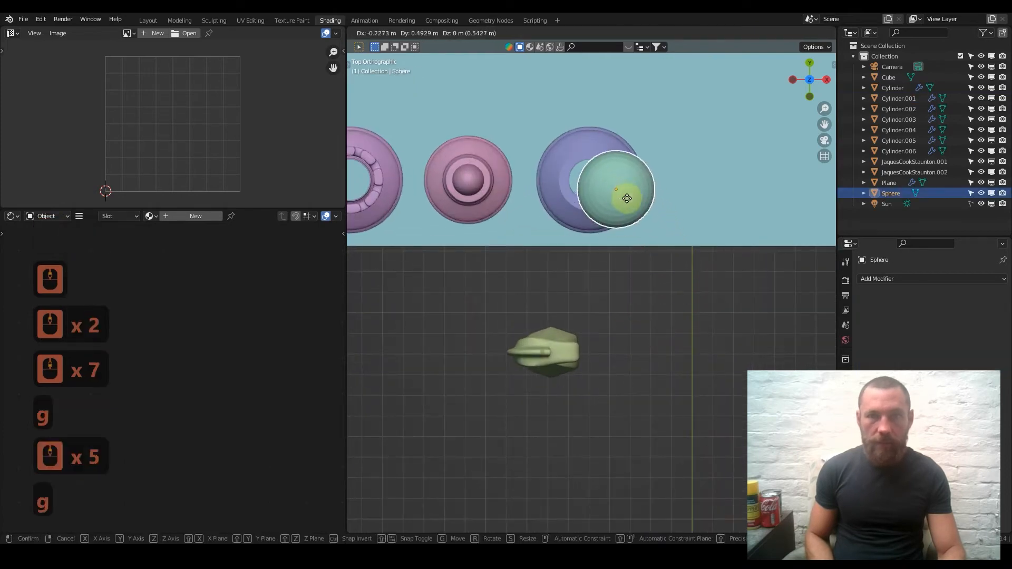
left_click(601, 185)
Step: Turn on X-ray and fine-tune the flattened sphere's position until it is concentric with the base
left_click(773, 33)
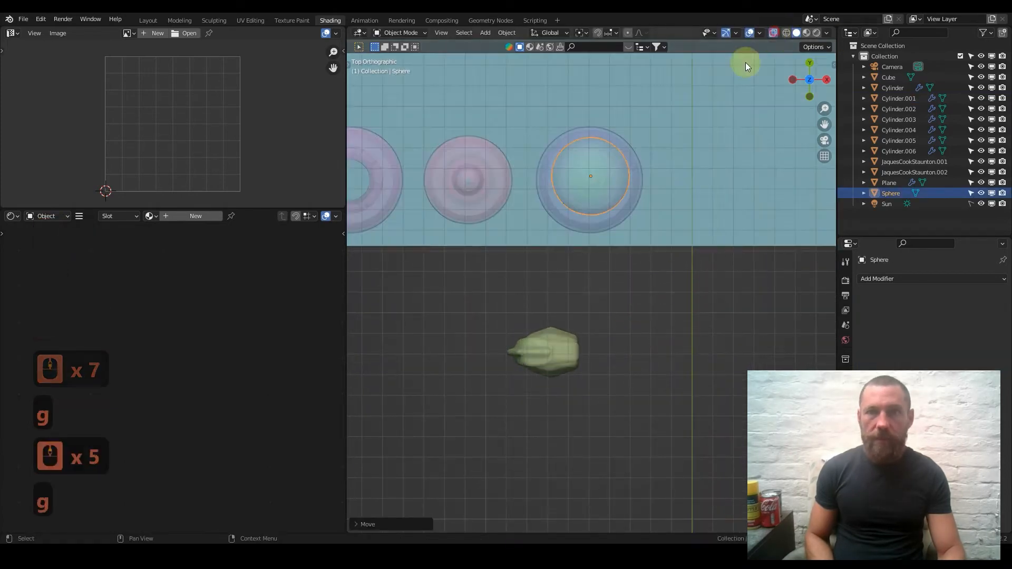
scroll(568, 150, "up", 4)
middle_click_drag(568, 150, 539, 239, "shift")
key("g")
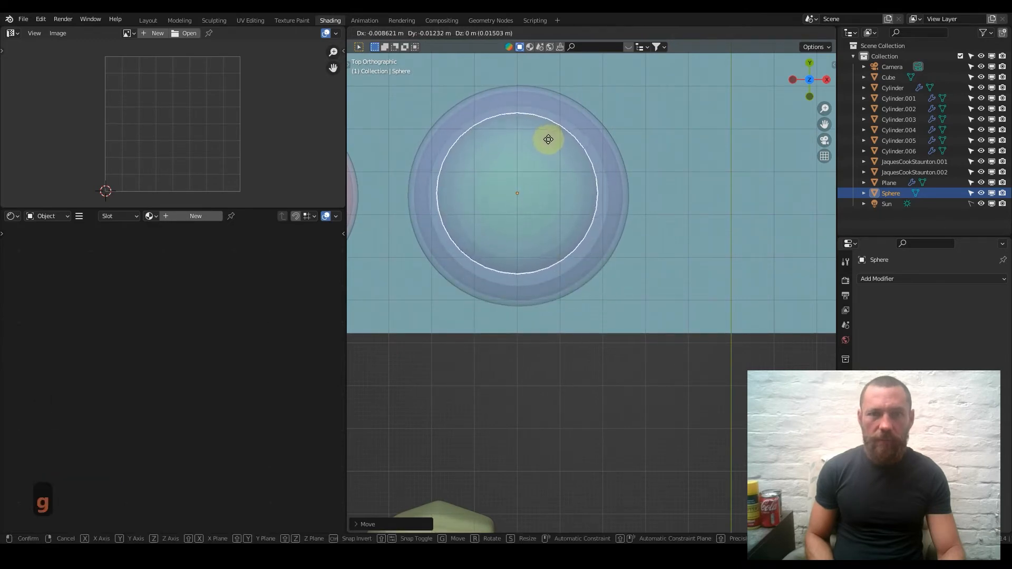
left_click(548, 141)
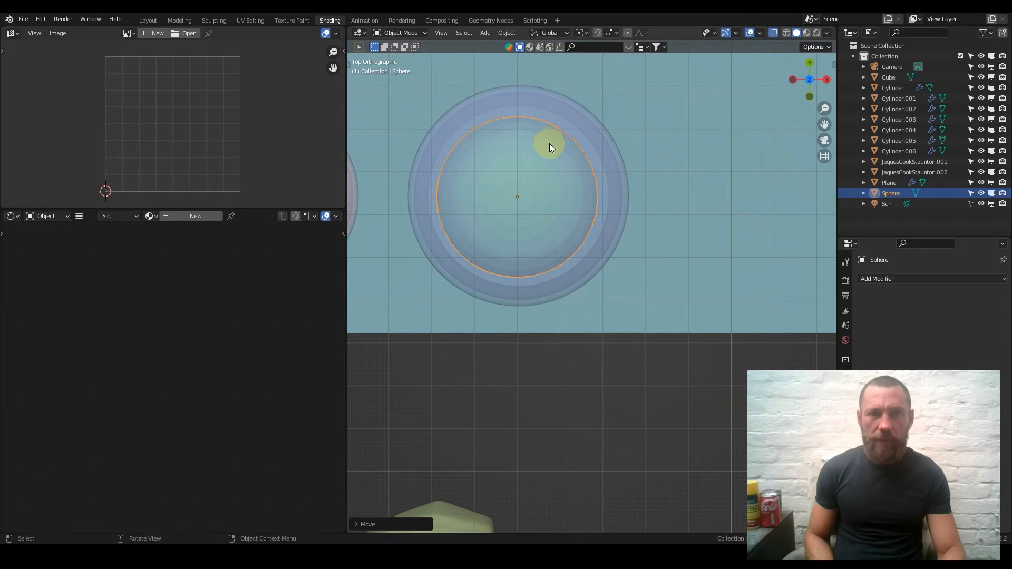
key("g")
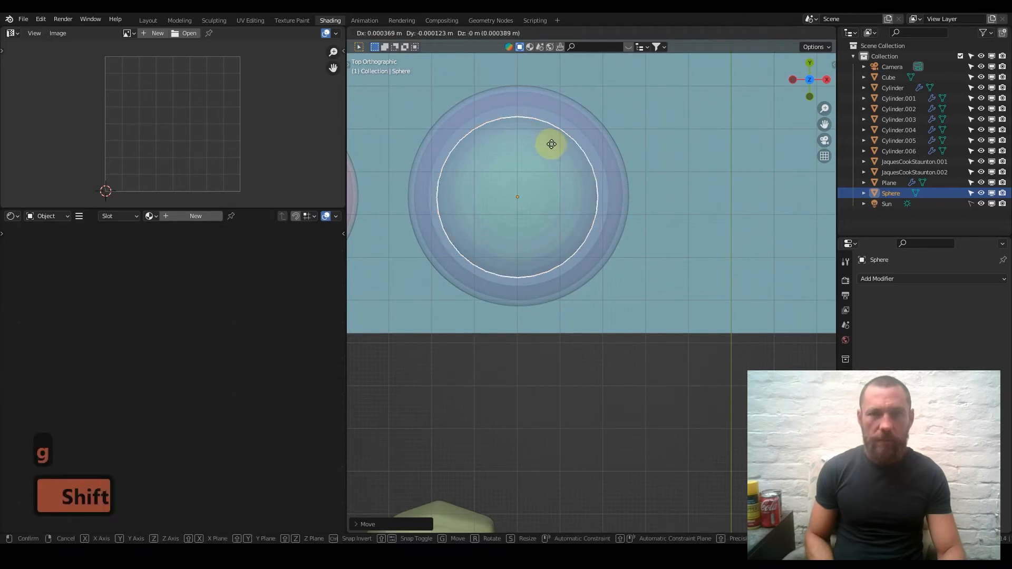
left_click(531, 267)
Step: Move the knight body onto the center of the sphere and base, and turn X-ray off
scroll(507, 324, "down", 3)
left_click(533, 419)
key("g")
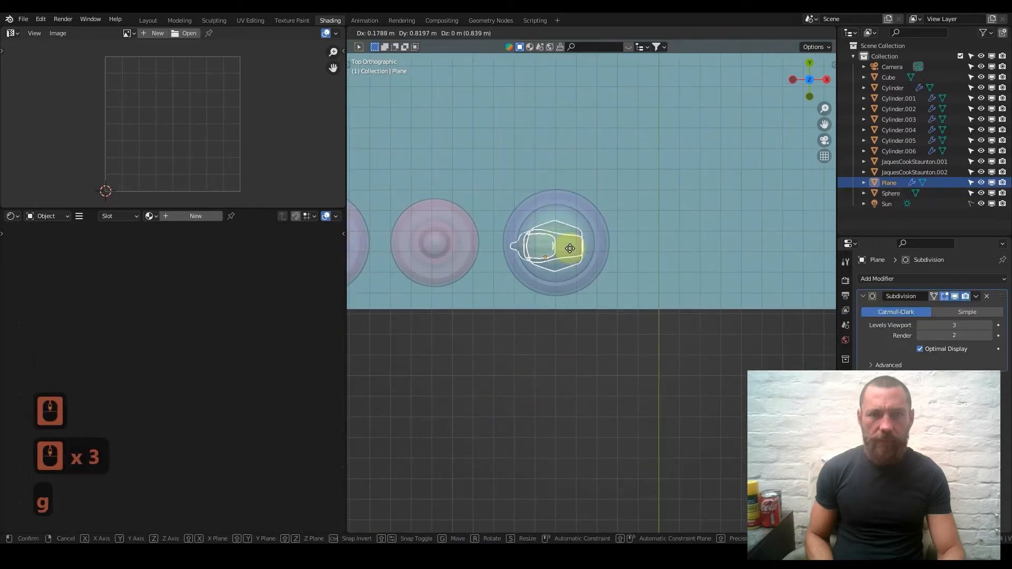
left_click(577, 245)
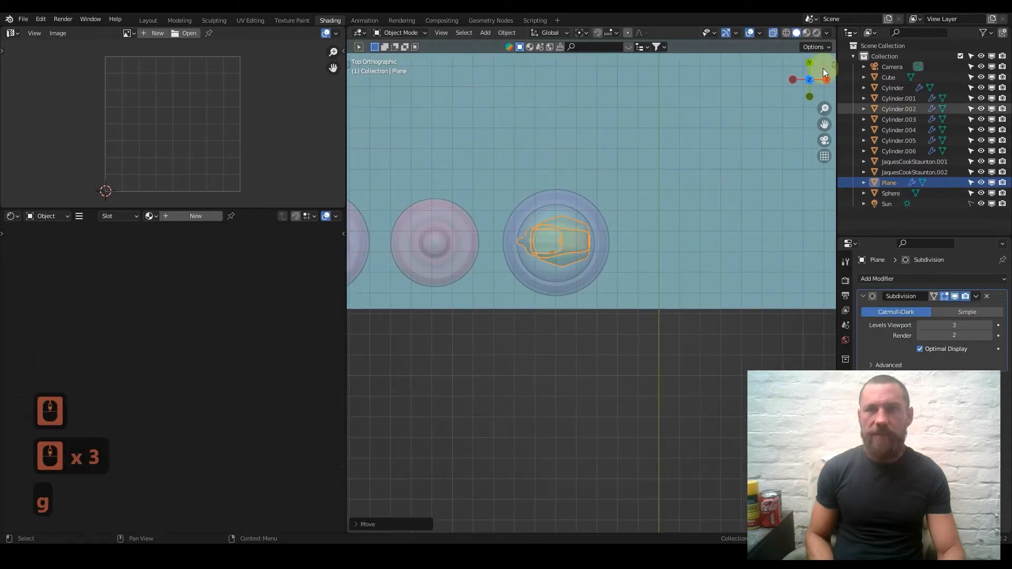
left_click(772, 34)
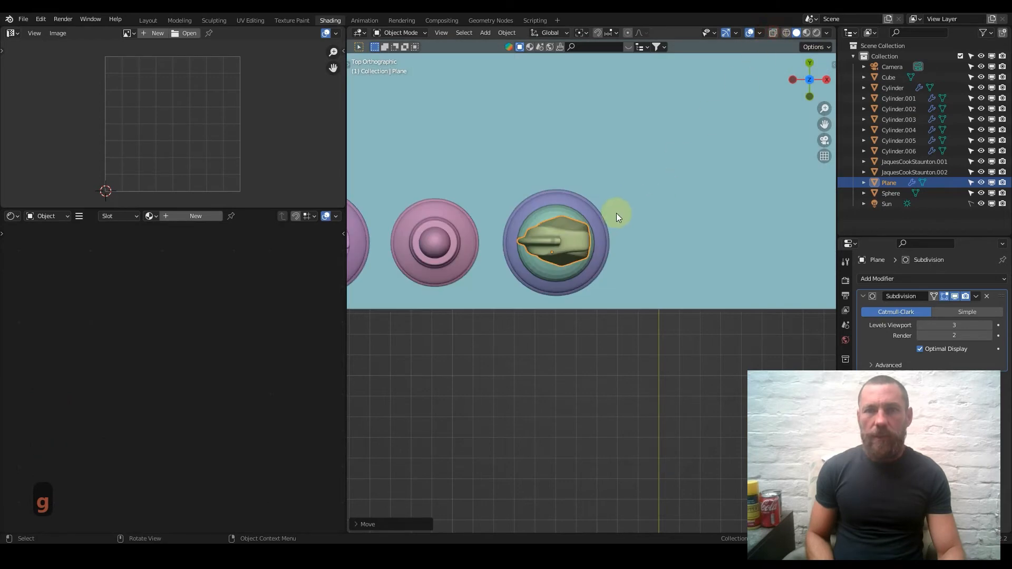
Step: In front view, lower the flattened sphere along Z until it rests on the top of the base
key("1")
scroll(593, 212, "down", 7)
middle_click_drag(586, 120, 600, 264, "shift")
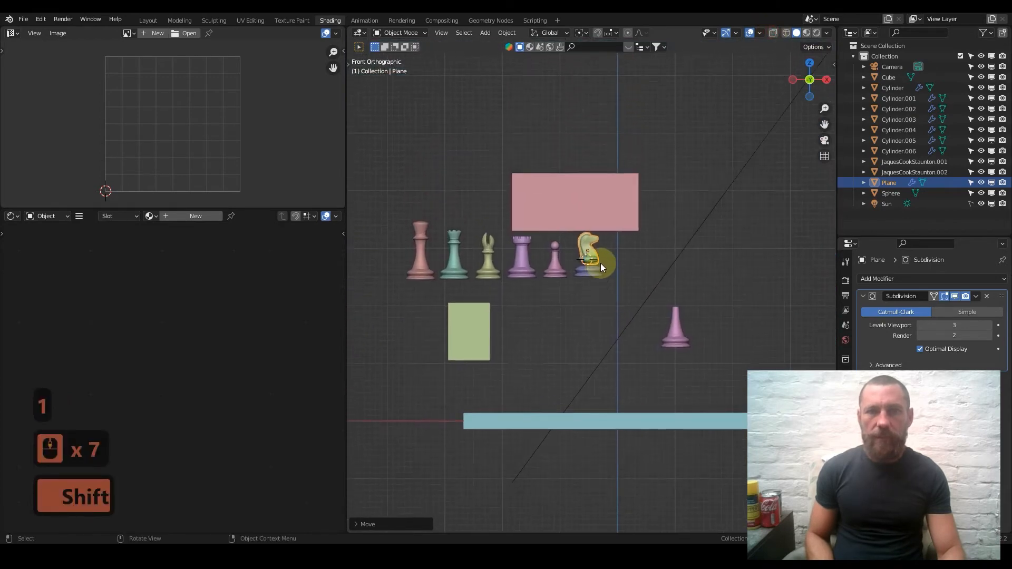
scroll(600, 263, "up", 7)
scroll(589, 158, "up", 2)
middle_click_drag(590, 167, 608, 243, "shift")
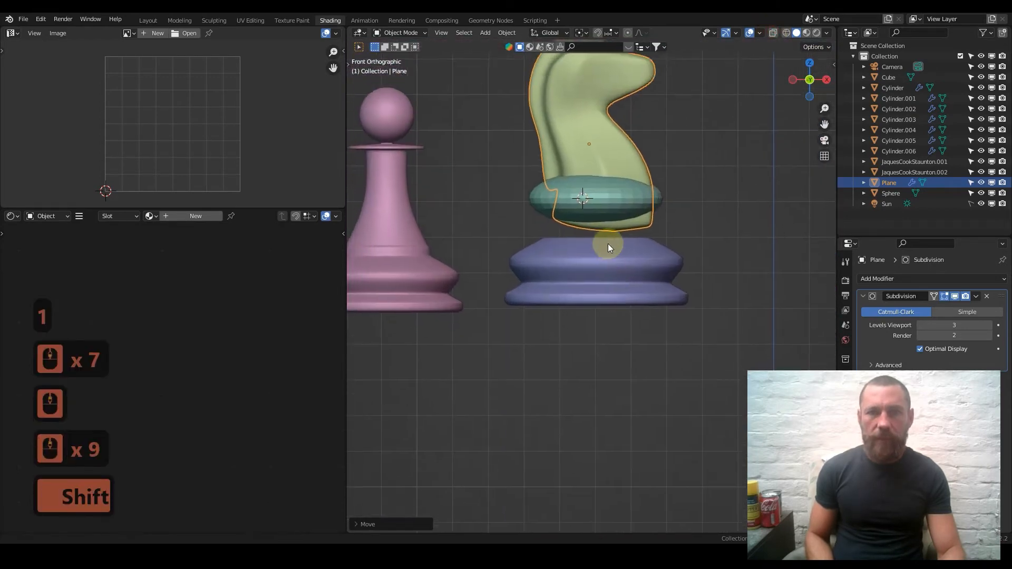
left_click(599, 199)
key("g")
key("z")
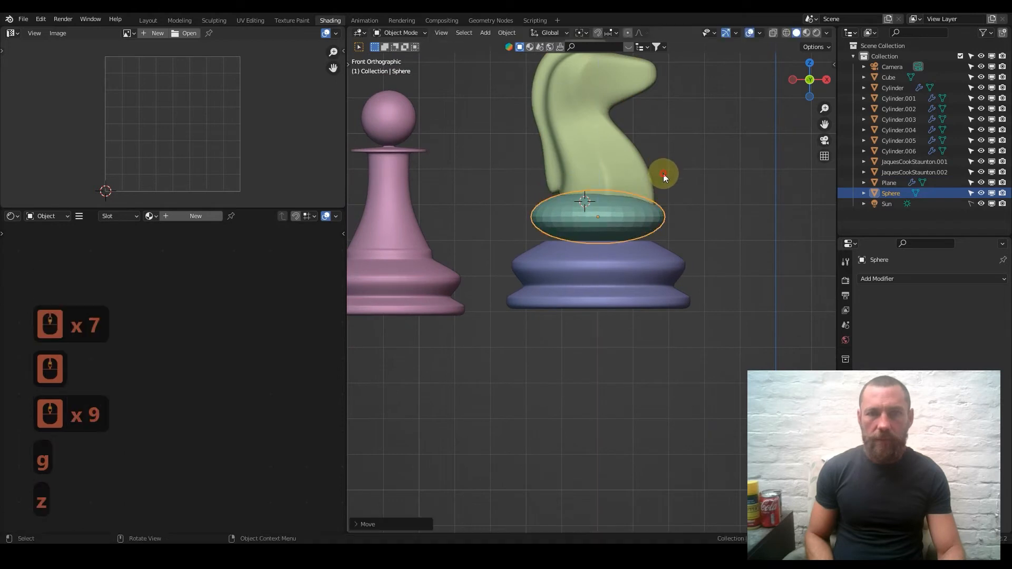
Step: Shrink the flattened sphere to slightly narrower than the knight's bottom and sink it along Z partly into the base
key("s")
left_click(682, 175)
key("g")
key("z")
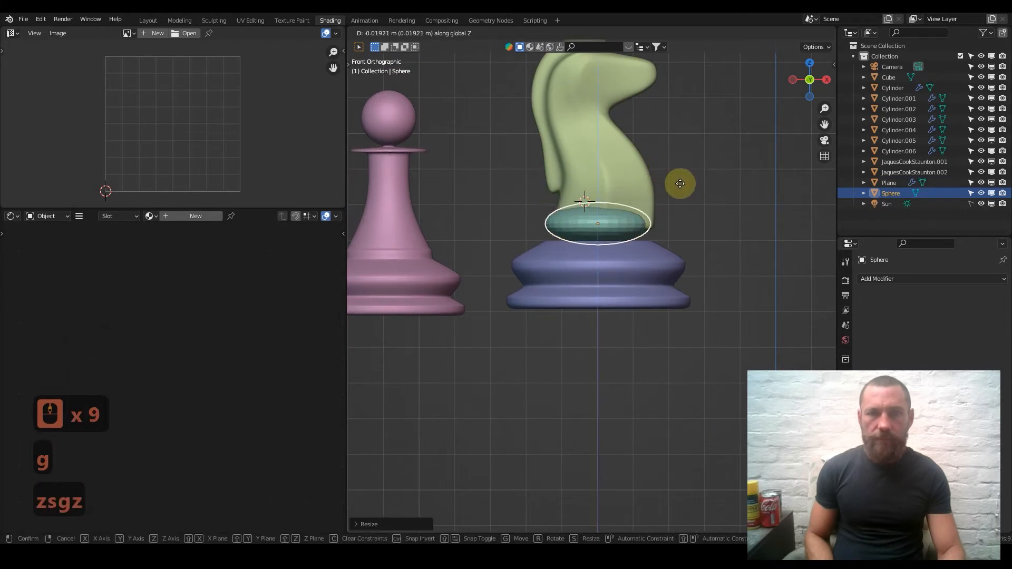
left_click(684, 194)
key("s")
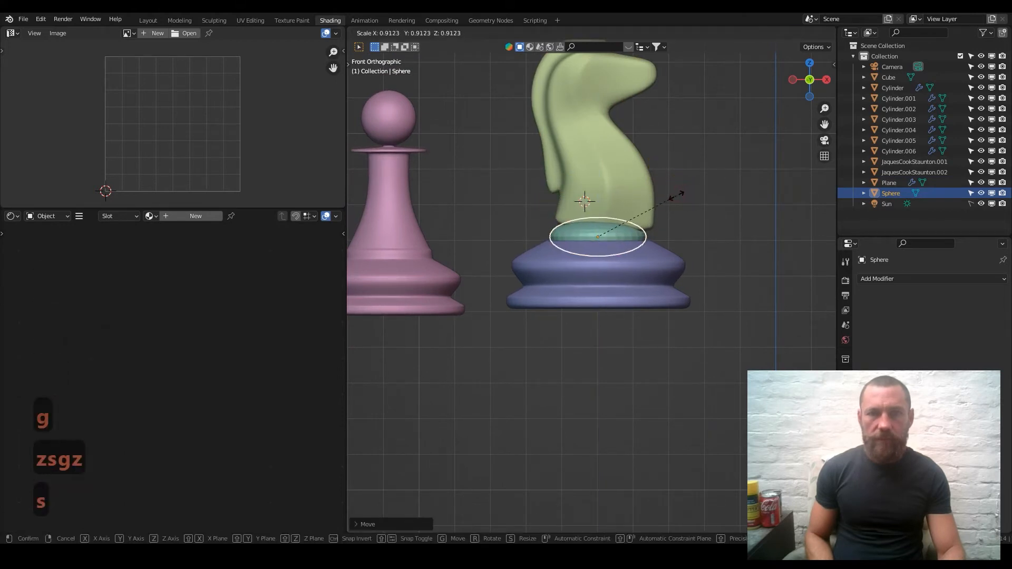
left_click(668, 197)
Step: Move the knight body in front view so it is centered over the base and slightly sunk into the flattened sphere
left_click(631, 195)
scroll(631, 195, "down", 2)
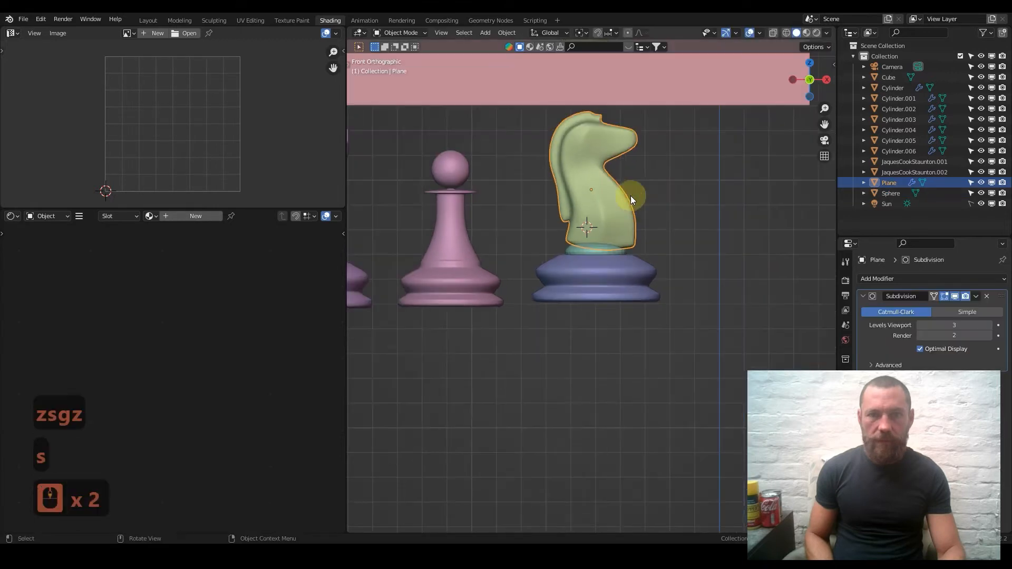
key("g")
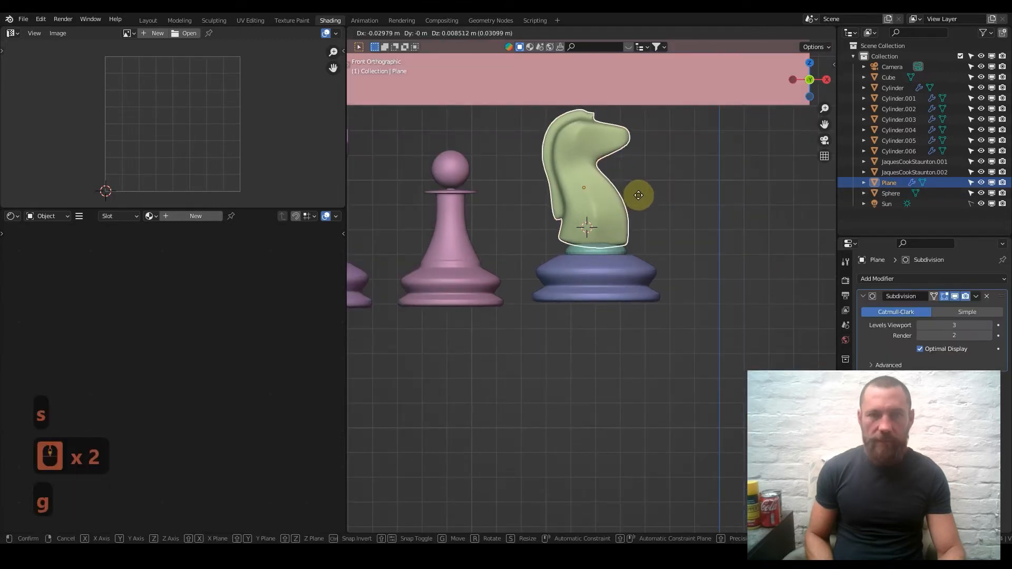
left_click(640, 200)
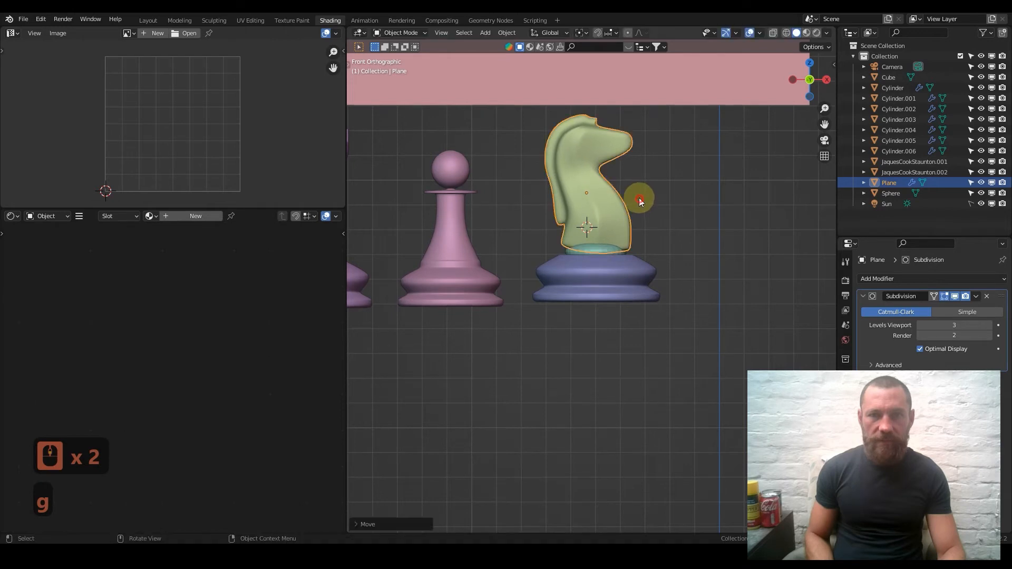
Step: In right view, shift the knight body slightly along Y to center it on the base
scroll(599, 243, "down", 2)
middle_click_drag(600, 240, 477, 287)
key("3")
scroll(579, 271, "up", 7)
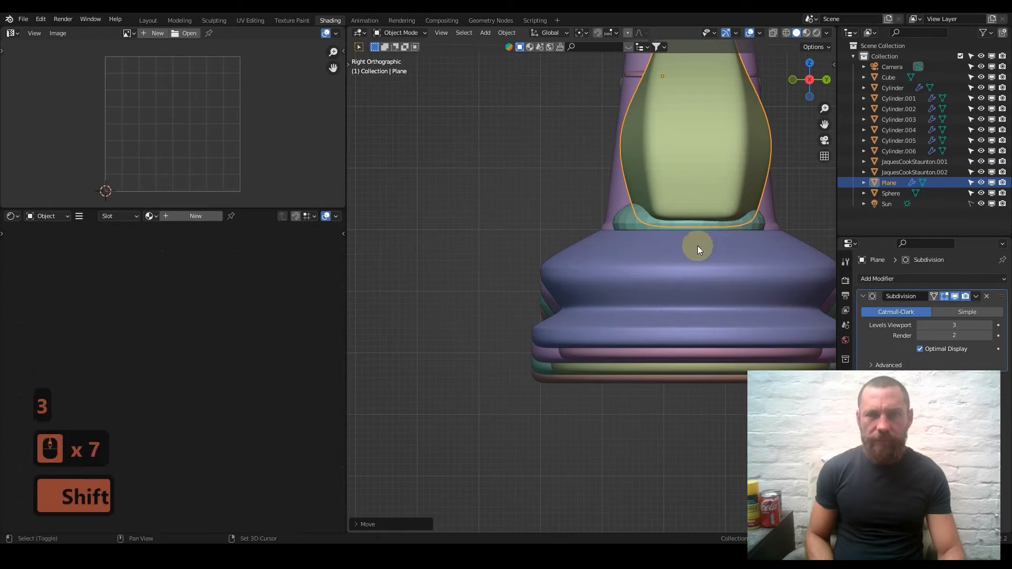
middle_click_drag(710, 244, 720, 261, "shift")
key("g")
key("y")
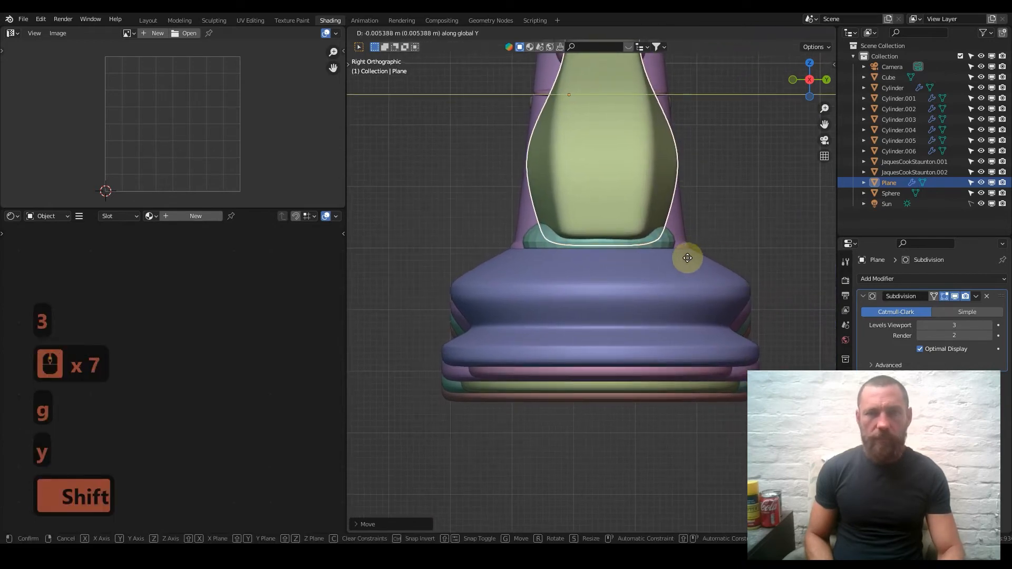
left_click(616, 237)
Step: Extrude the base's inner top edge loop and scale it inward to close the gap around the flattened sphere, then save the file
middle_click_drag(615, 237, 717, 285)
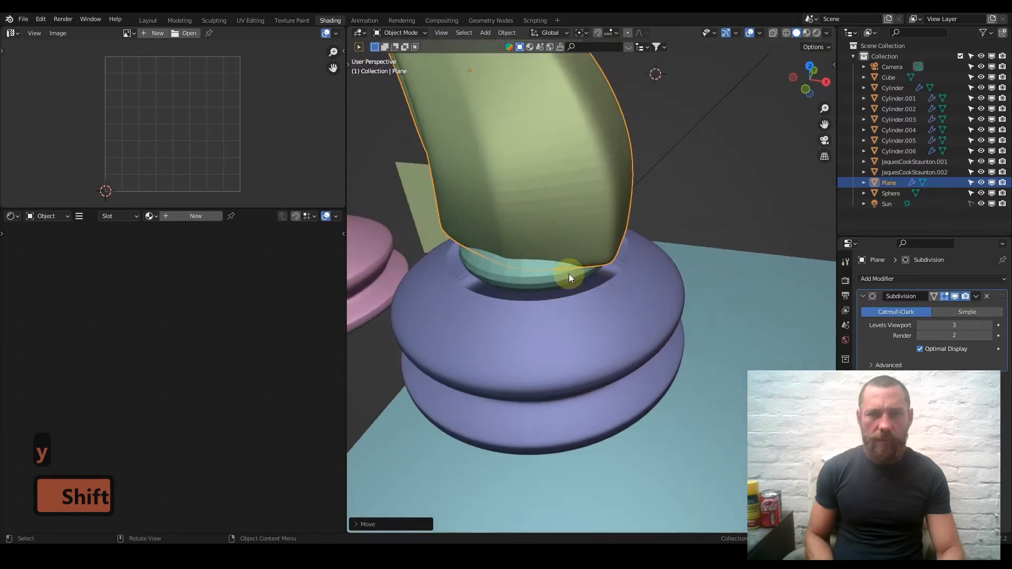
left_click(558, 294)
key("Tab")
scroll(591, 303, "up", 2)
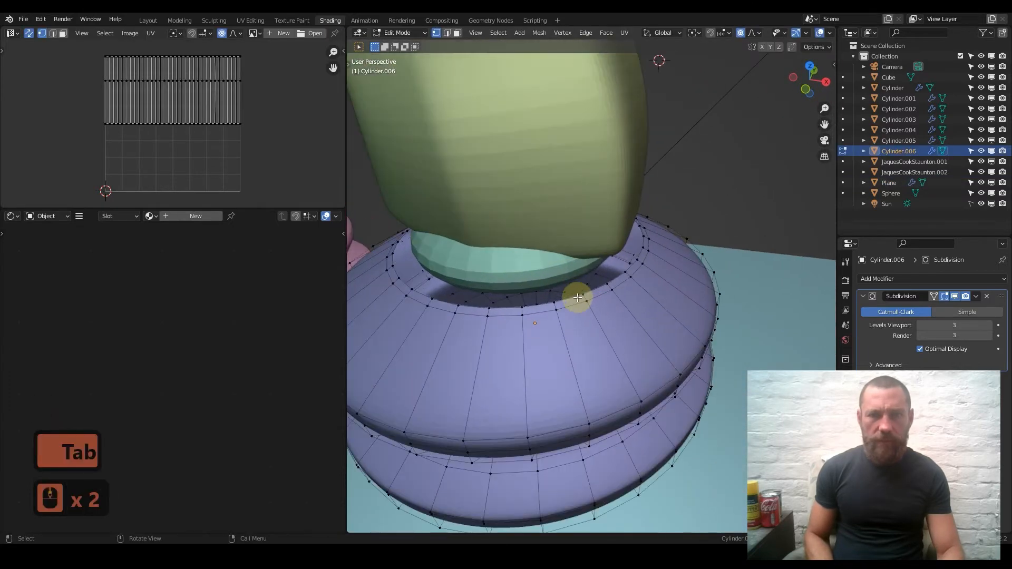
key("e")
key("s")
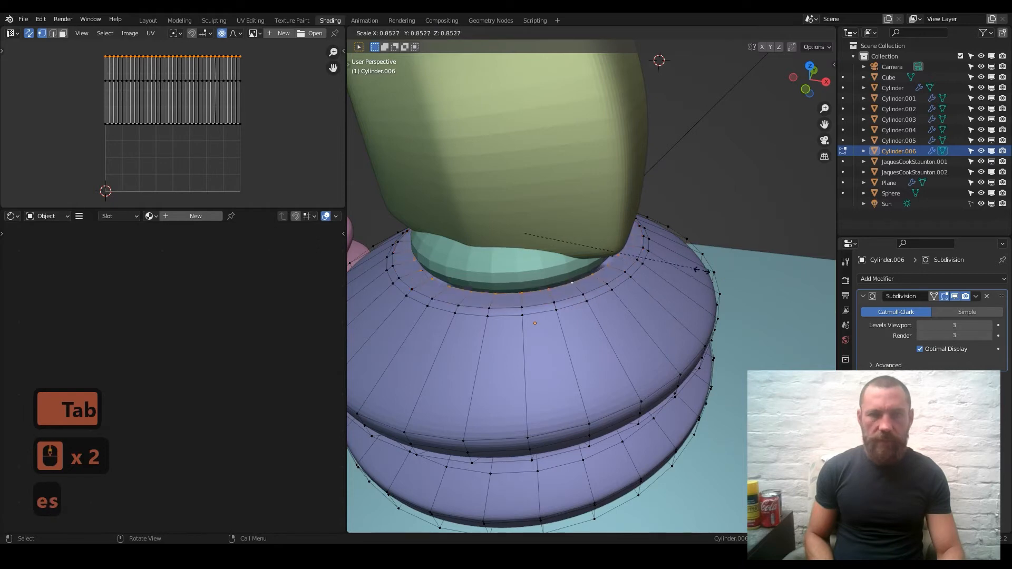
key("Tab")
scroll(619, 283, "down", 3)
key("ctrl+s")
scroll(610, 279, "down", 2)
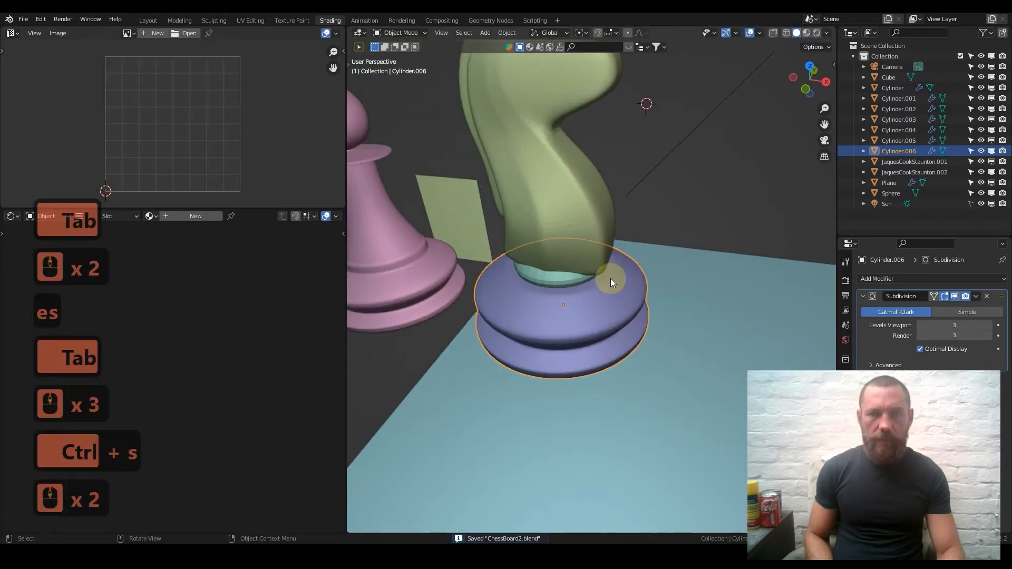
Step: In front view, move the king, queen and bishop together away from the rook to open a gap in the row
scroll(611, 278, "down", 3)
key("1")
scroll(611, 279, "up", 5)
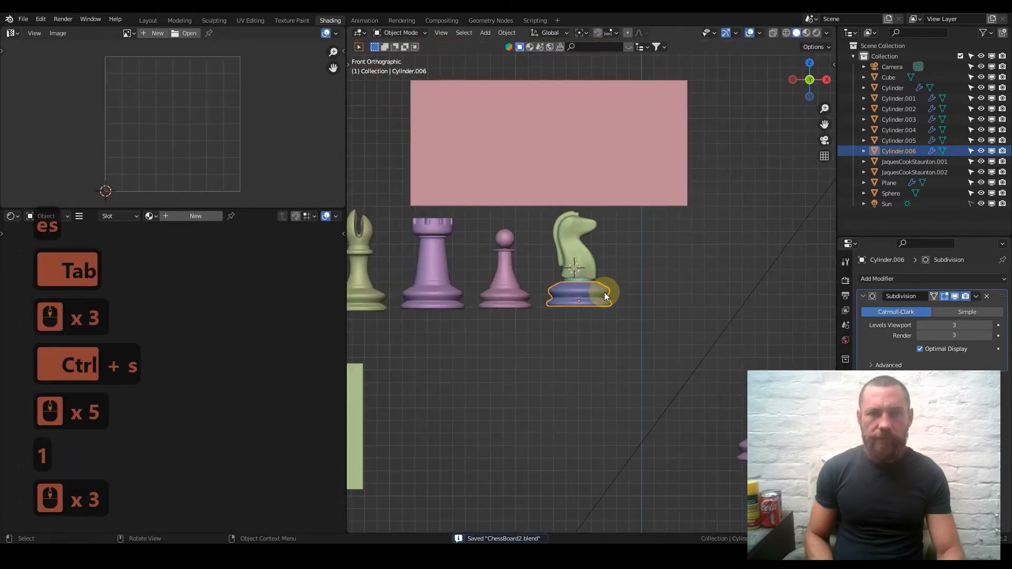
middle_click_drag(524, 289, 637, 296, "shift")
left_click_drag(440, 190, 590, 307)
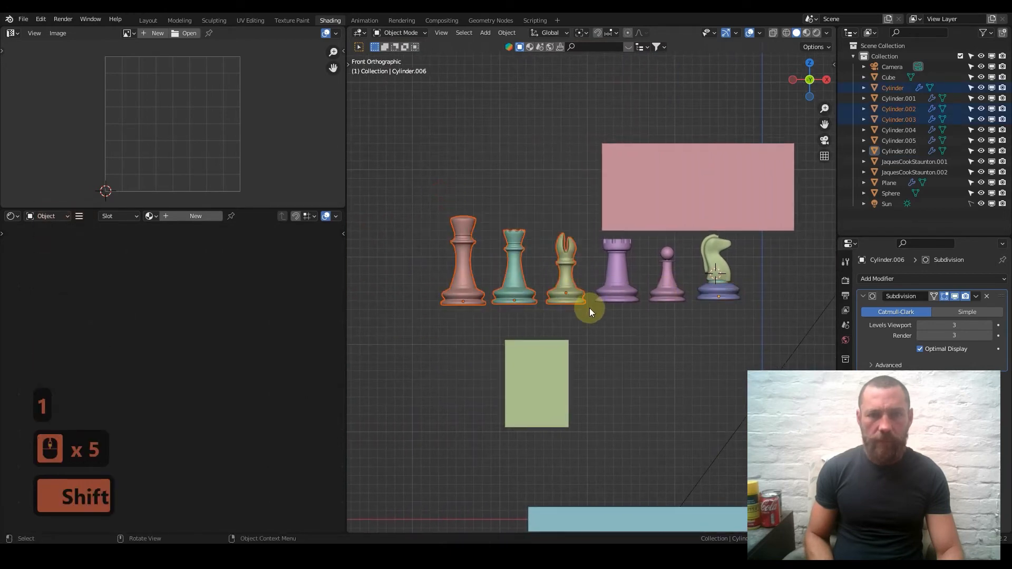
key("g")
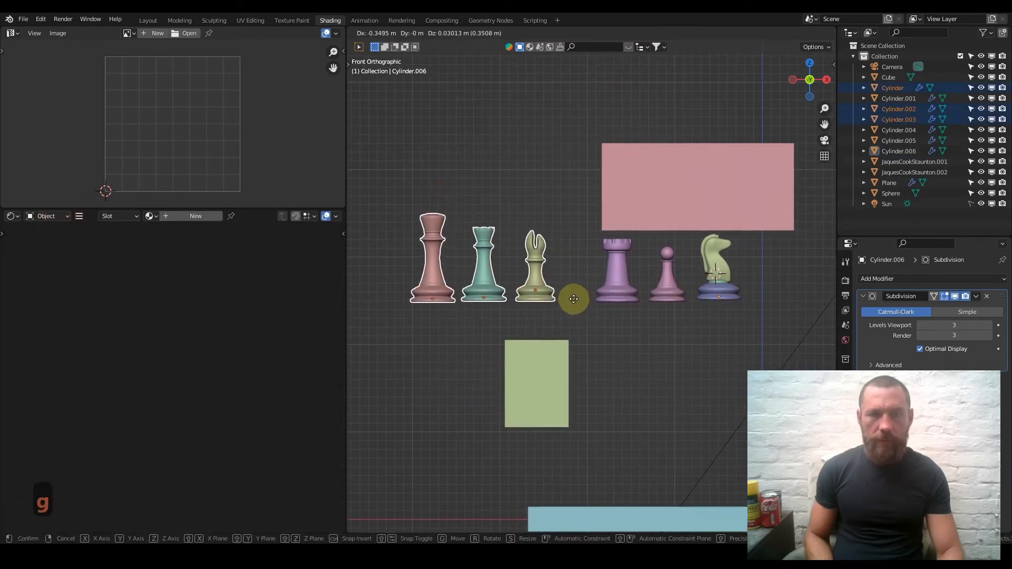
left_click(567, 299)
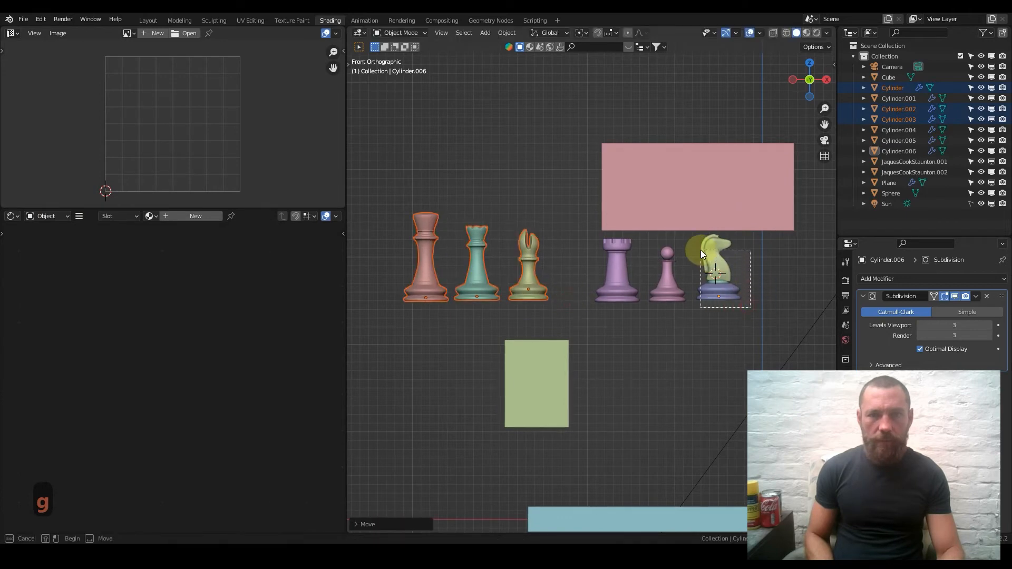
Step: Move the knight's body, flattened sphere and base together into the gap between the bishop and the rook
left_click_drag(700, 250, 701, 251)
key("g")
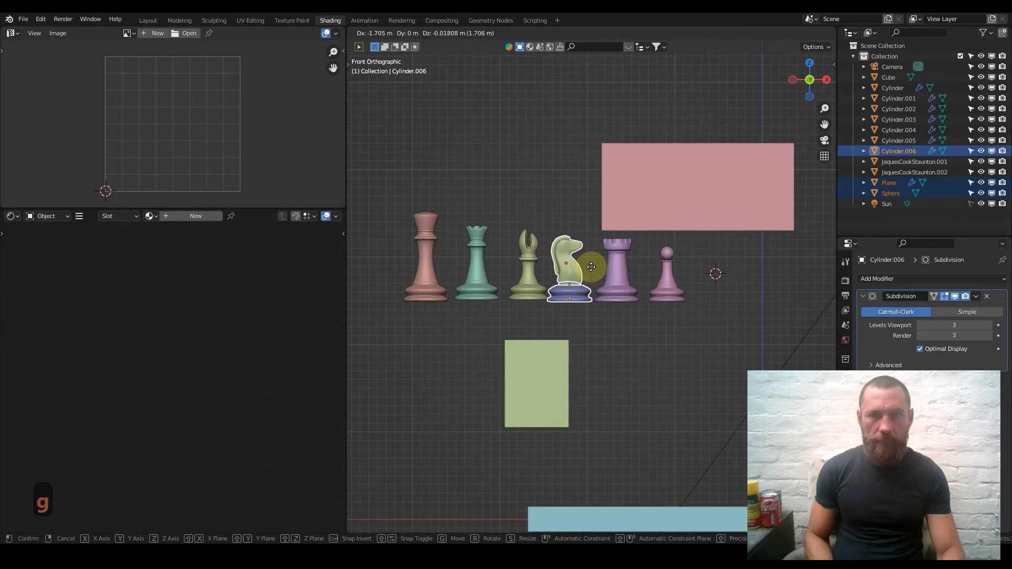
left_click(590, 267)
Step: Shift the king, queen and bishop slightly away from the knight to even out the spacing, then save the file
left_click_drag(482, 283, 538, 315)
key("g")
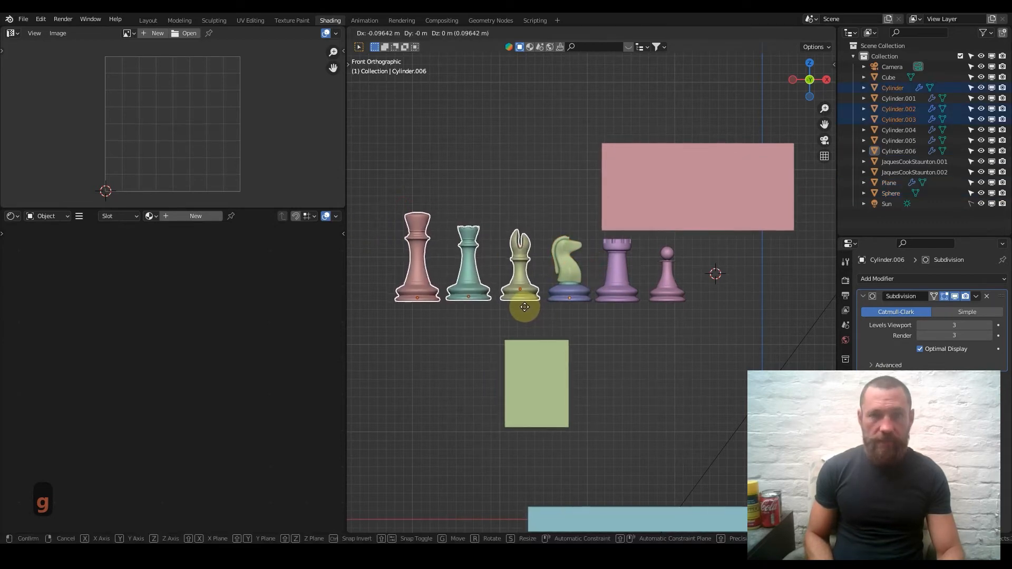
left_click(527, 307)
key("ctrl+s")
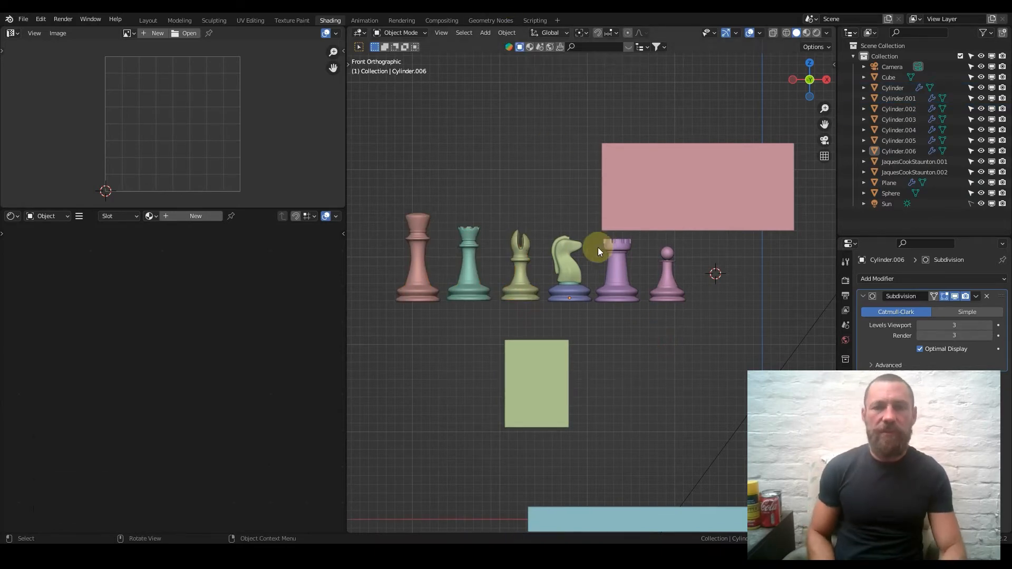
scroll(604, 242, "up", 4)
middle_click_drag(576, 294, 571, 275)
key("1")
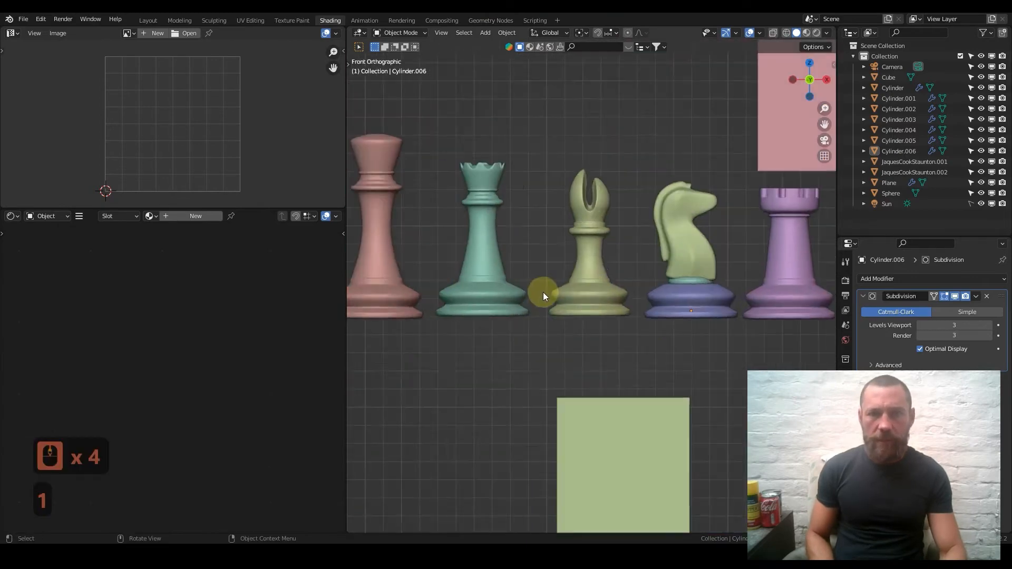
scroll(549, 279, "down", 2)
key("ctrl+s")
scroll(552, 275, "up", 2)
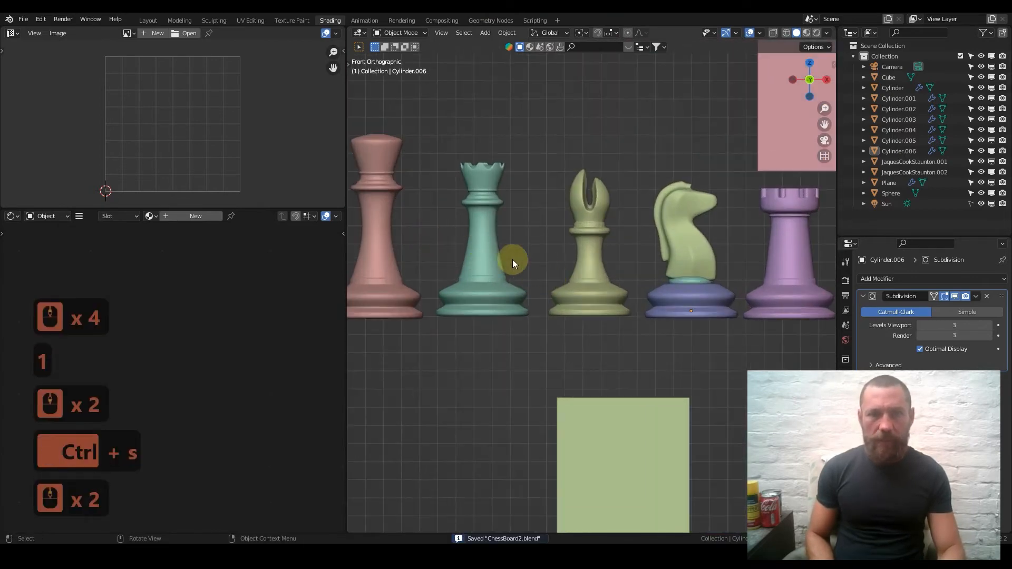
scroll(542, 272, "down", 3)
Step: Set the solid viewport colour to Texture and move the large chess reference image closer to the pieces to examine the king's cross
left_click(826, 34)
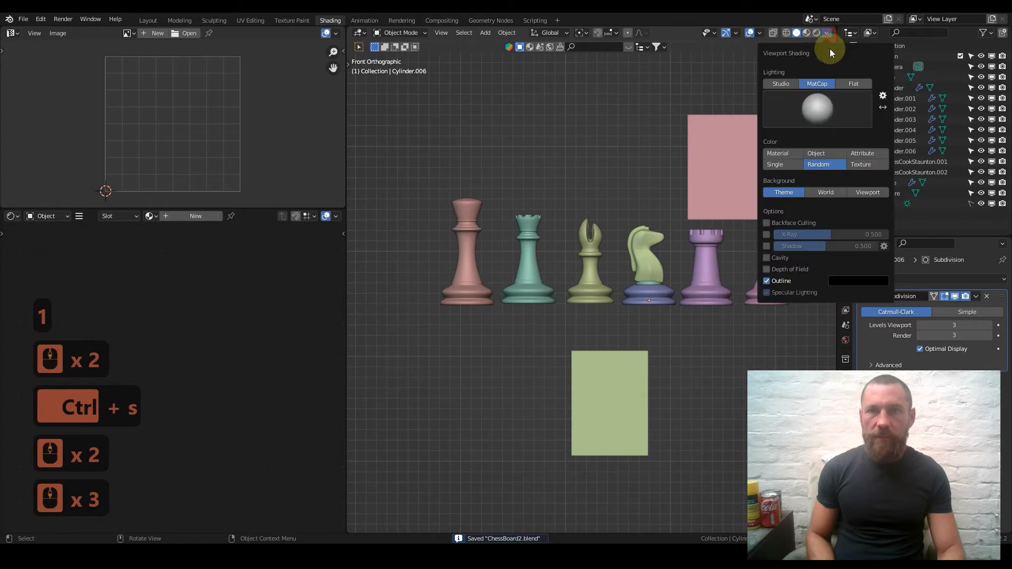
left_click(846, 167)
left_click(714, 173)
key("g")
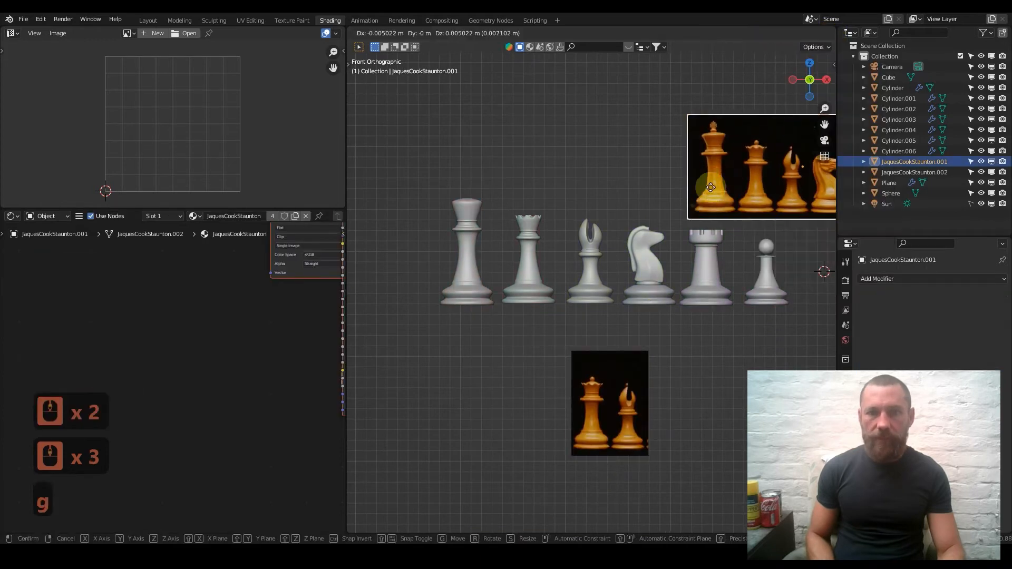
left_click(622, 222)
scroll(545, 210, "up", 4)
middle_click_drag(543, 190, 592, 295, "shift")
scroll(587, 211, "up", 1)
middle_click_drag(584, 95, 610, 241, "shift")
scroll(611, 241, "up", 4)
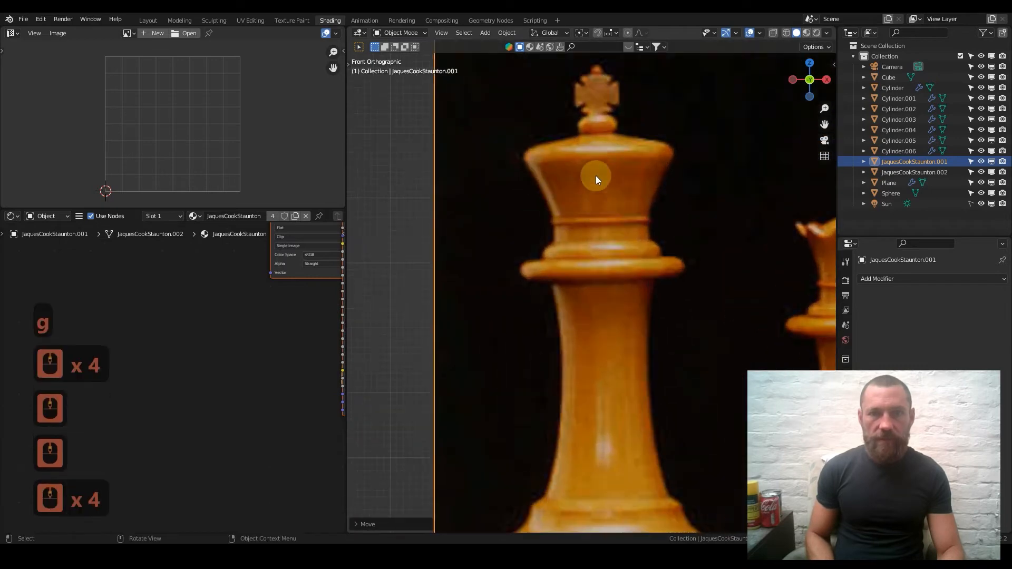
Step: Add a mesh plane for the king's cross and rotate it 90° about X to face the front view
scroll(594, 98, "down", 6)
middle_click_drag(460, 308, 602, 249, "shift")
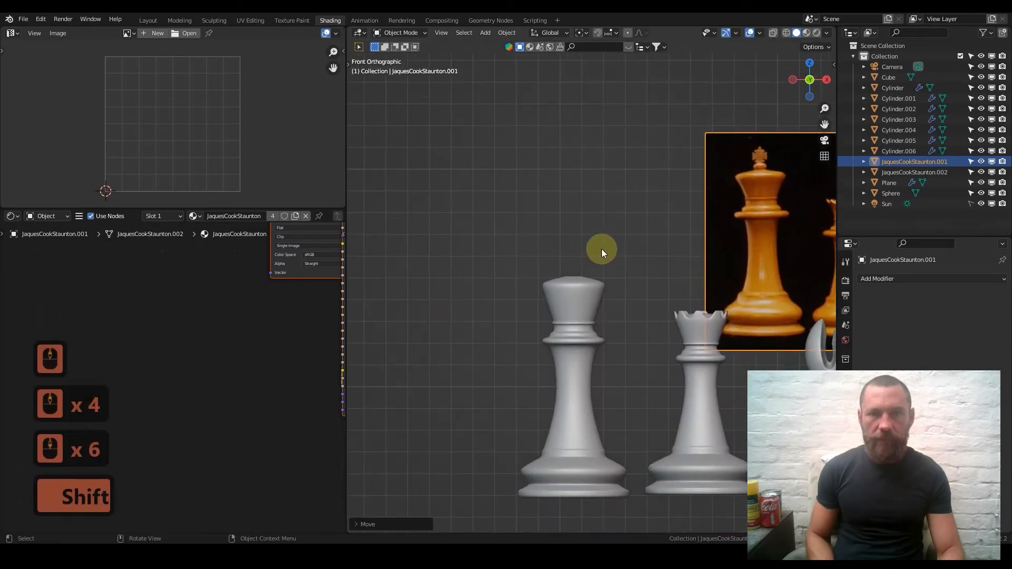
scroll(602, 248, "up", 3)
scroll(602, 248, "down", 1)
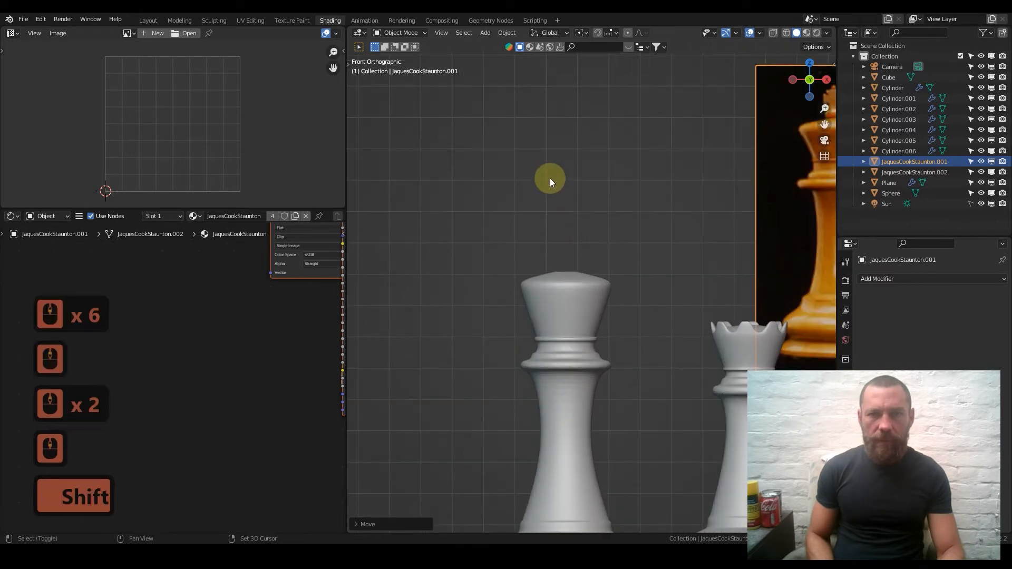
key("shift+a")
mouse_move(543, 179)
left_click(596, 179)
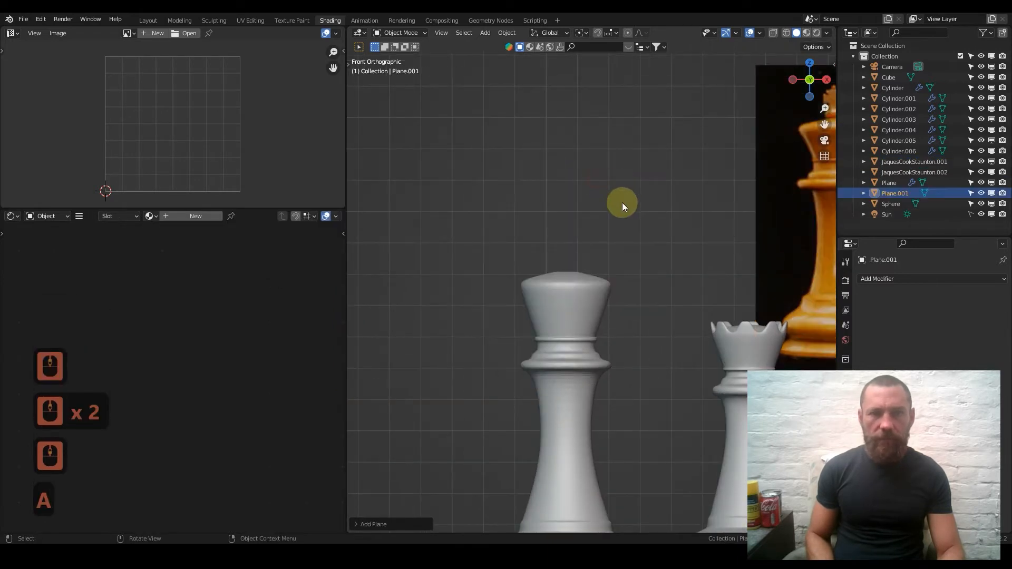
key("r")
key("x")
key("9")
key("0")
key("Return")
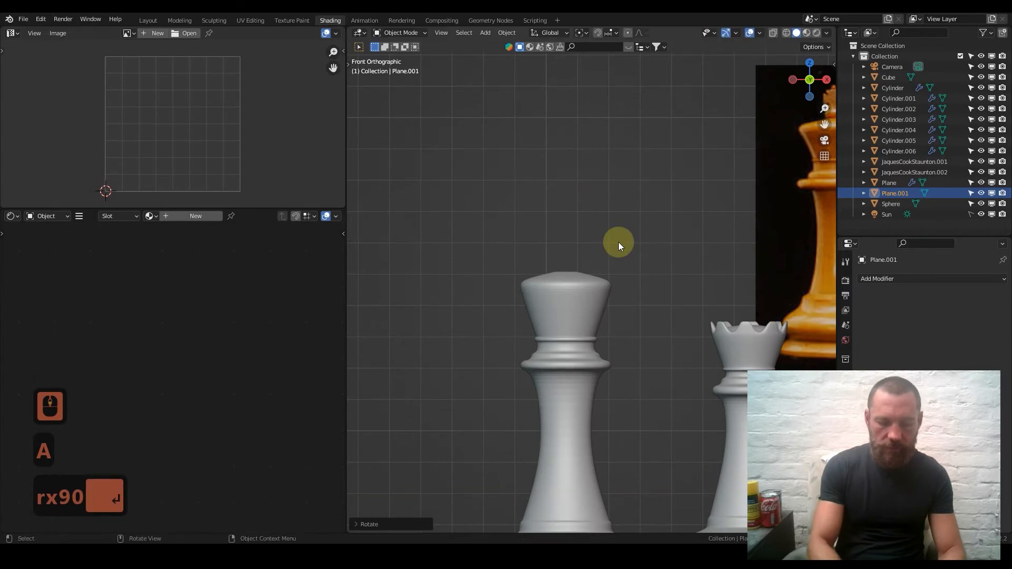
Step: Move the upright plane so it is centered above the king
scroll(628, 248, "down", 1)
scroll(627, 248, "down", 5)
key("g")
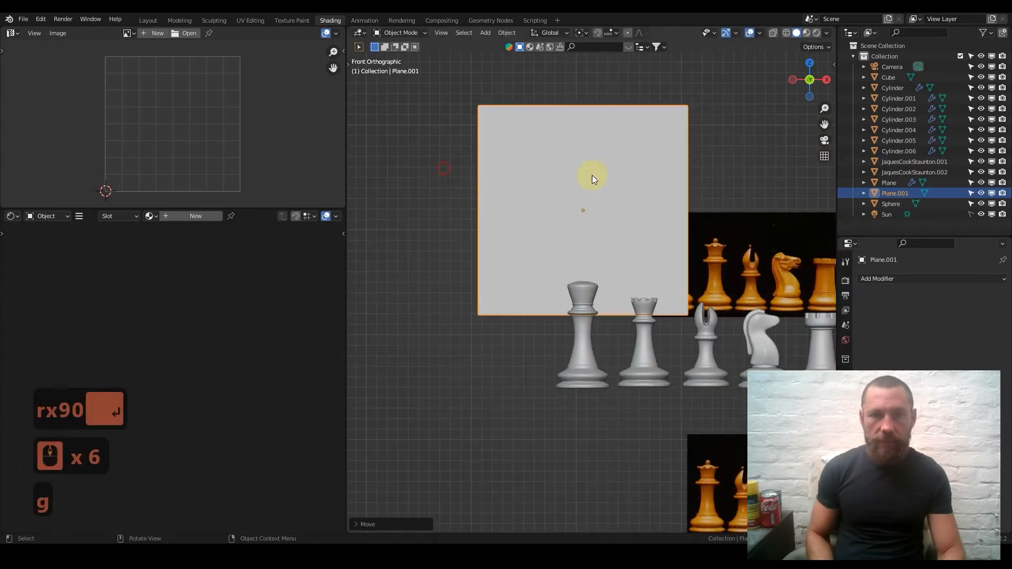
key("s")
left_click(591, 226)
scroll(592, 228, "up", 5)
key("ctrl+z")
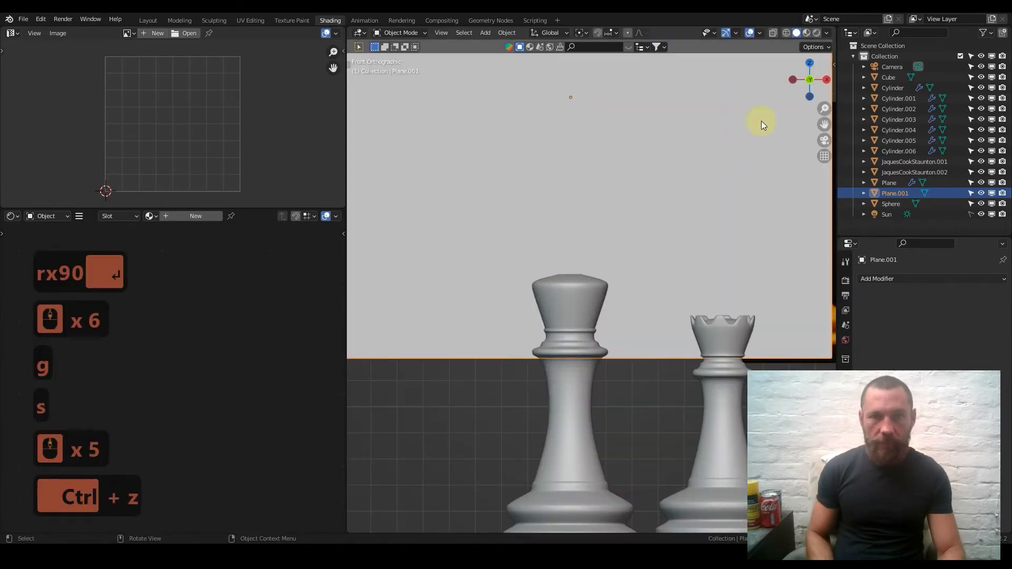
Step: Shrink the plane to a small square narrower than the king's head and place it just above the head
key("s")
key("g")
left_click(571, 257)
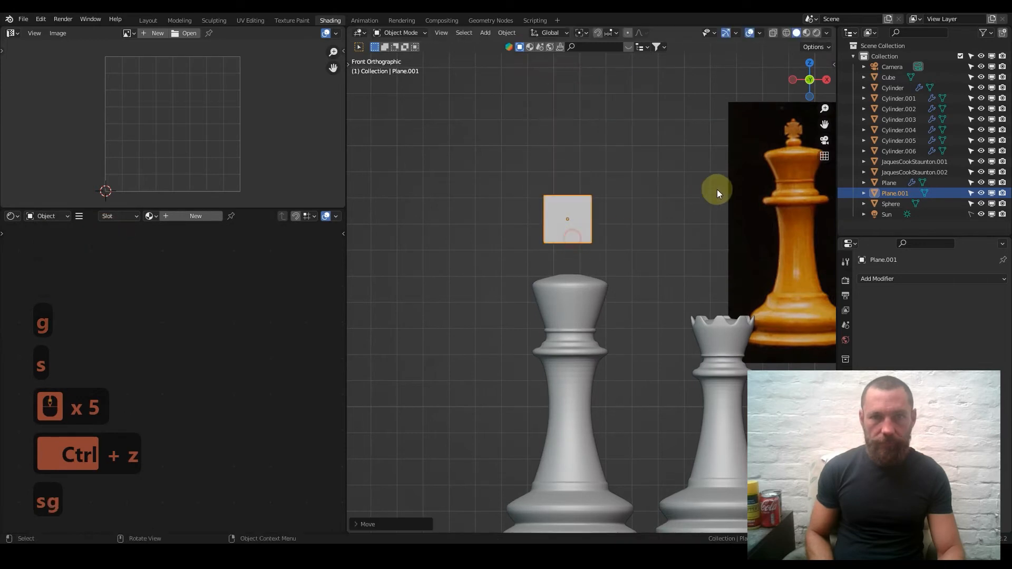
key("s")
key("g")
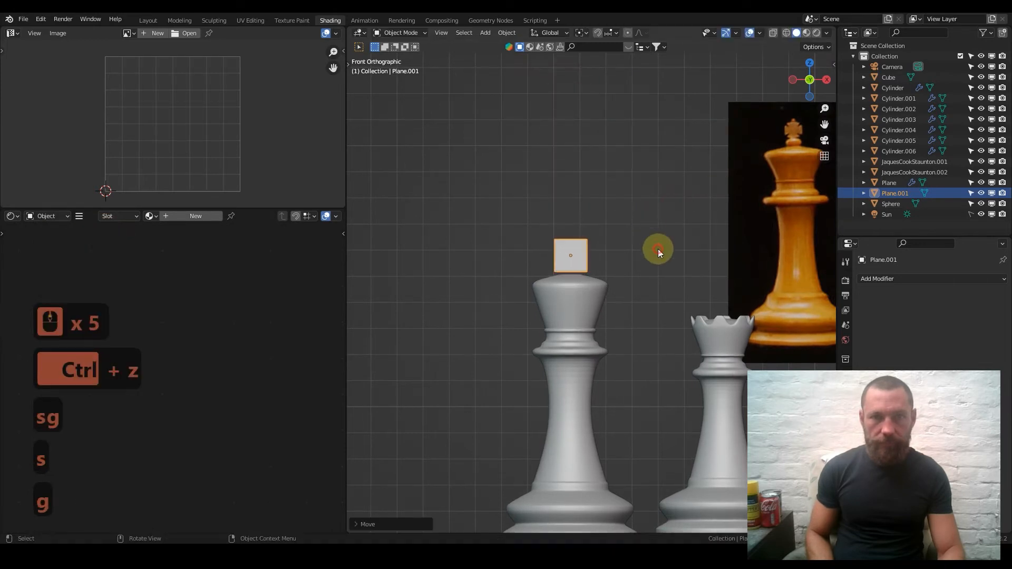
Step: Scale the square down to about a fifth of the king's head width and center it a short distance above the head
scroll(657, 249, "up", 2)
key("s")
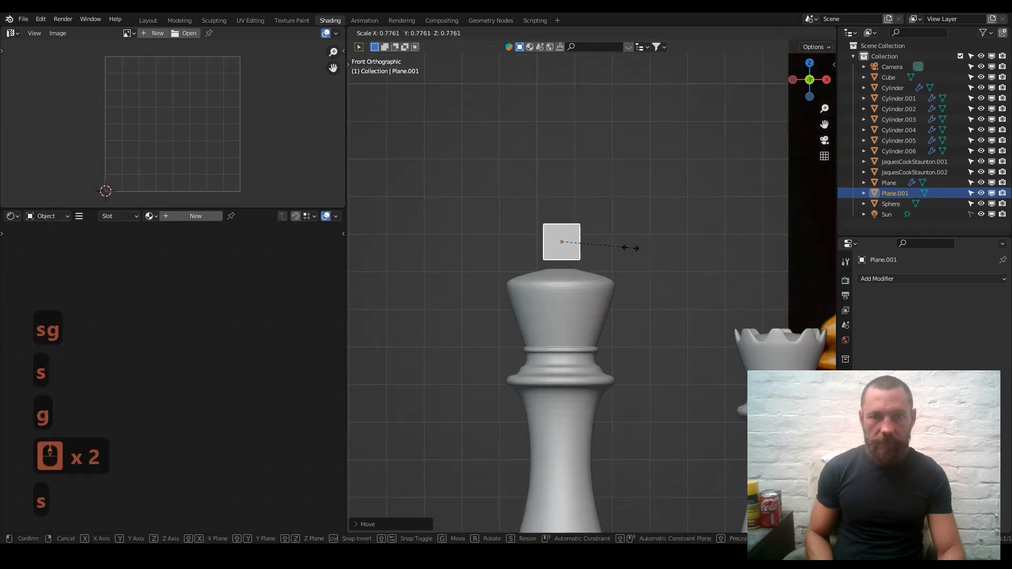
left_click(624, 239)
key("s")
left_click(610, 235)
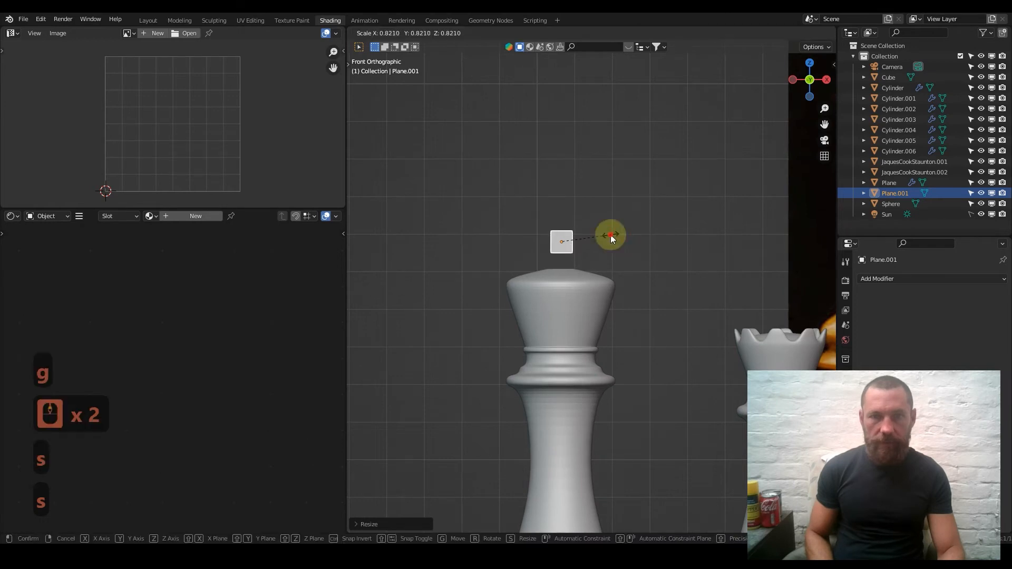
key("shift")
scroll(601, 248, "up", 1)
key("g")
left_click(612, 252)
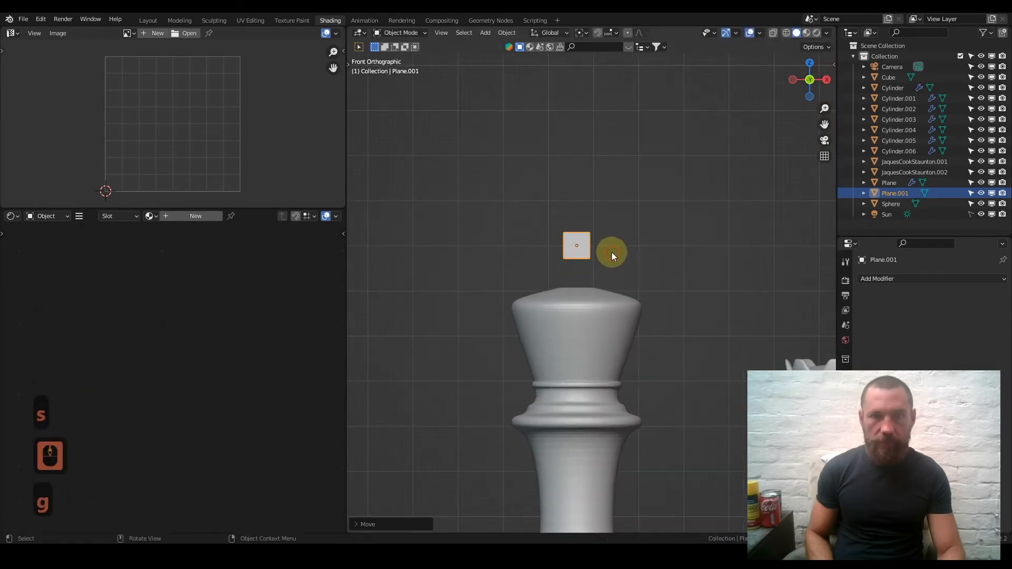
Step: Extrude the square's two vertical edges and scale them along X to about three times the width, forming the cross's side arms
scroll(606, 249, "up", 2)
key("Tab")
scroll(604, 232, "up", 3)
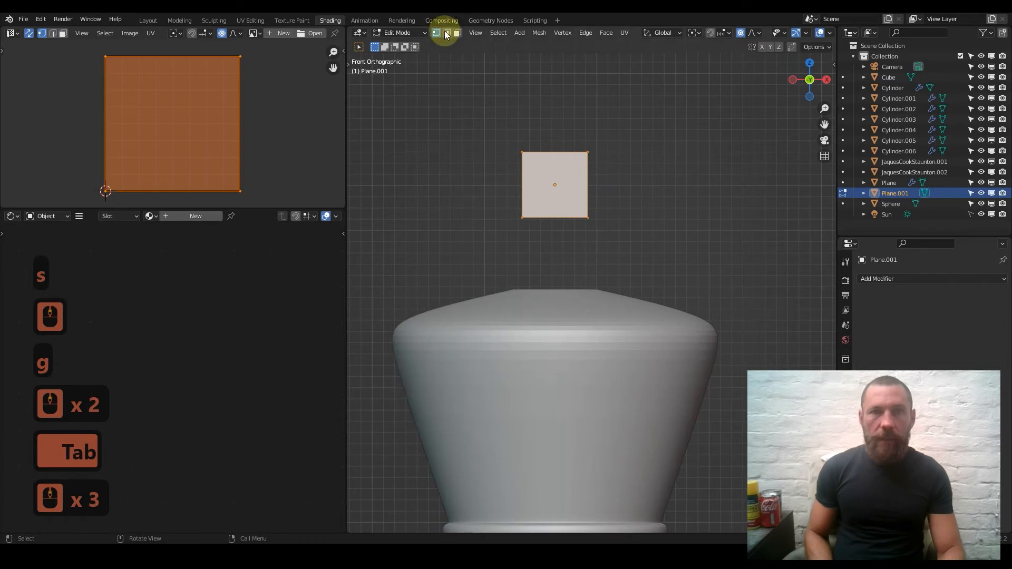
left_click(517, 179)
left_click(592, 176, "shift")
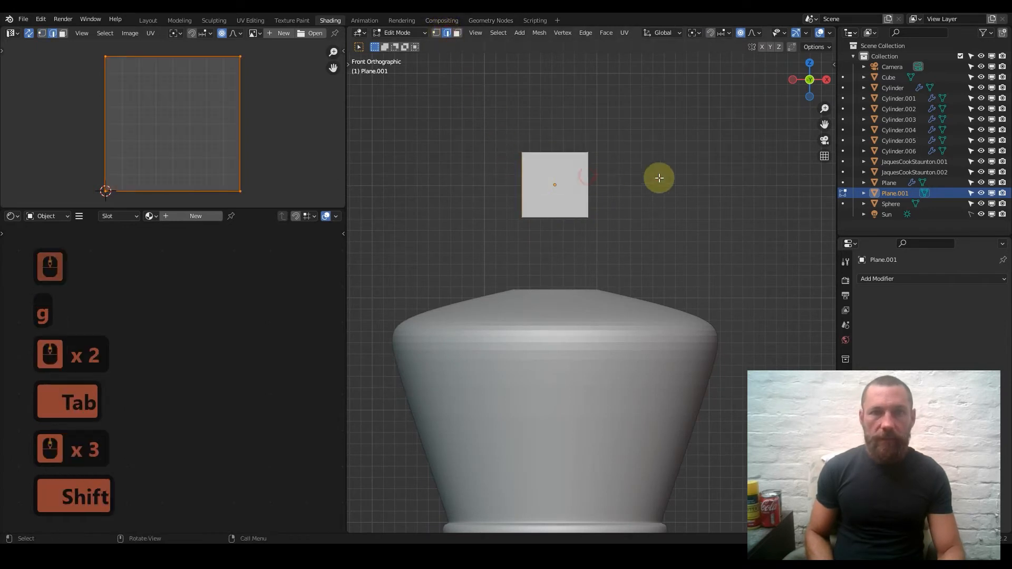
key("e")
key("s")
key("x")
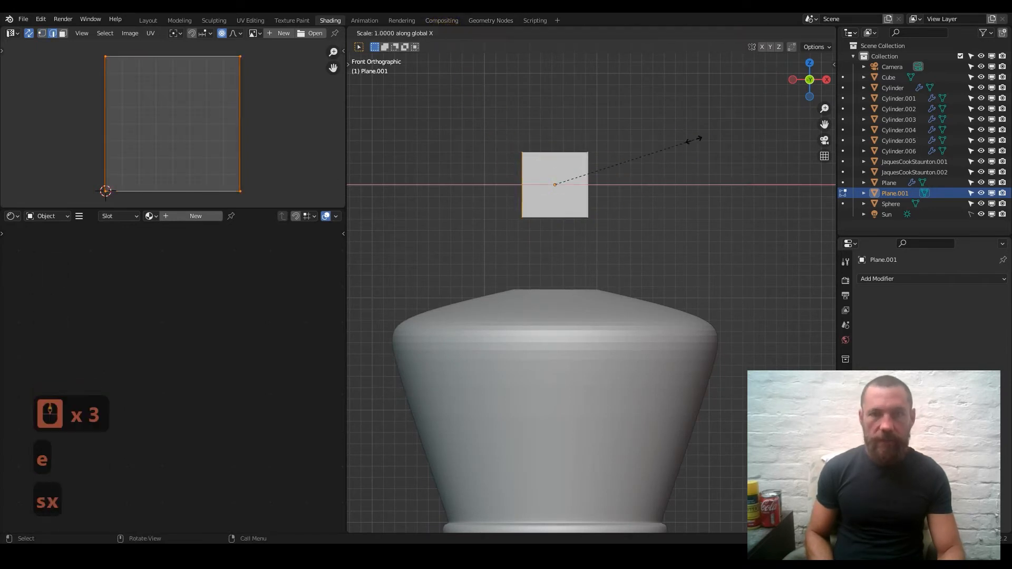
left_click(505, 113)
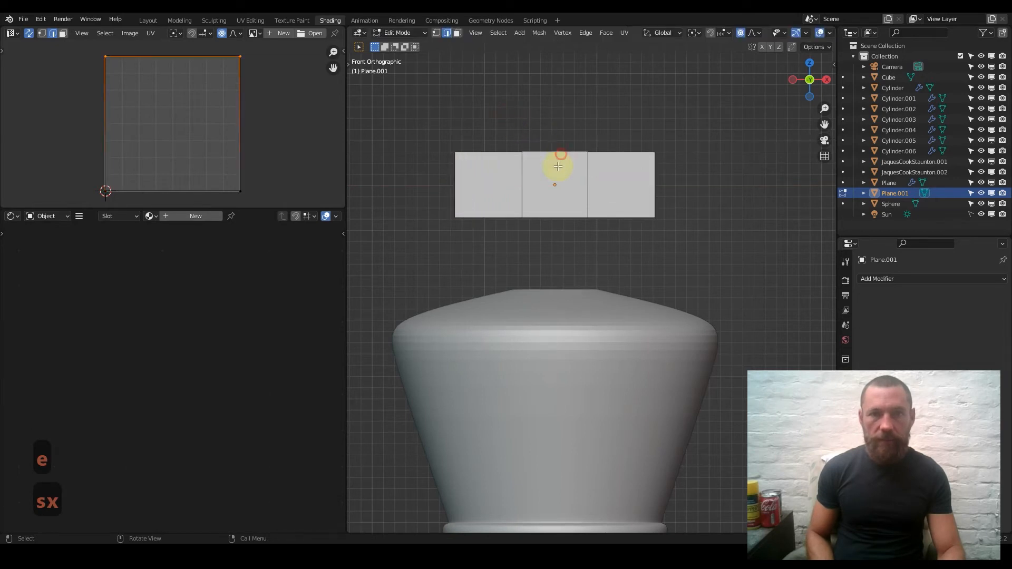
Step: Extrude the central square's upper and lower edges and scale them along Z by about 3.1 to form the cross's vertical arms
key("e")
key("s")
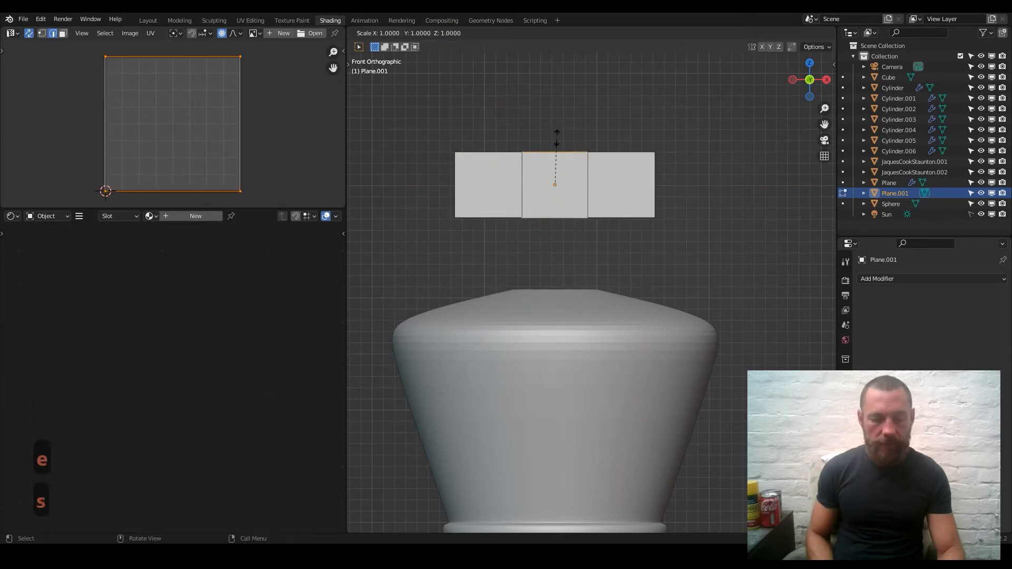
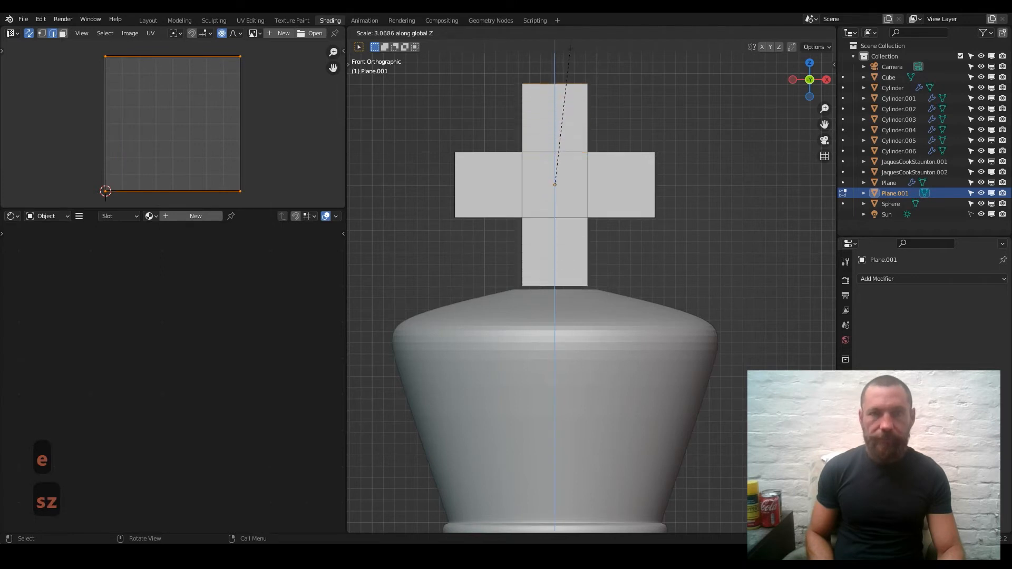
left_click(568, 530)
Step: Set the pivot point to Individual Origins and scale the cross's four outer edges by about 2.7 to flare the arms
key("period")
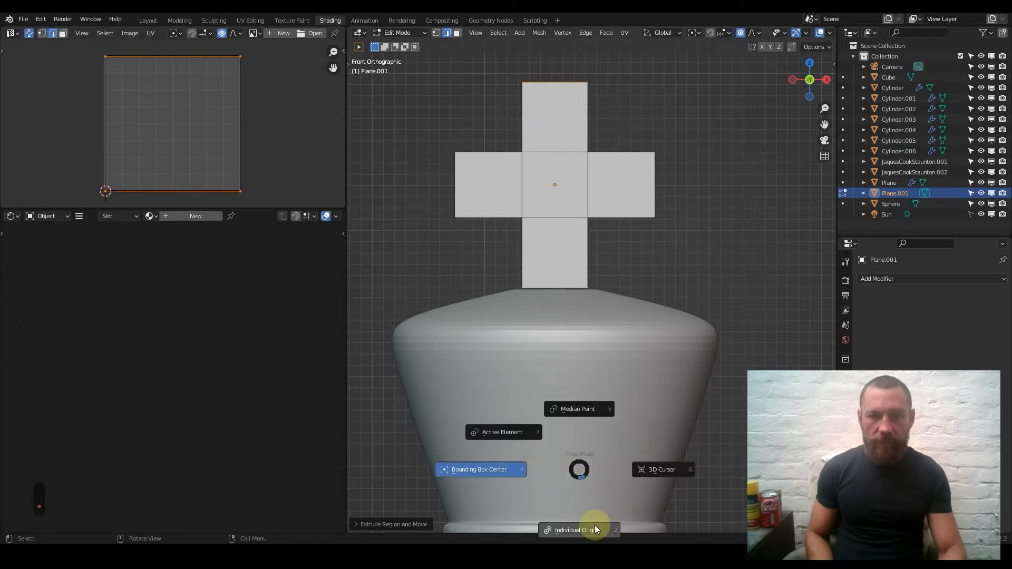
left_click(593, 529)
left_click(528, 111, "shift")
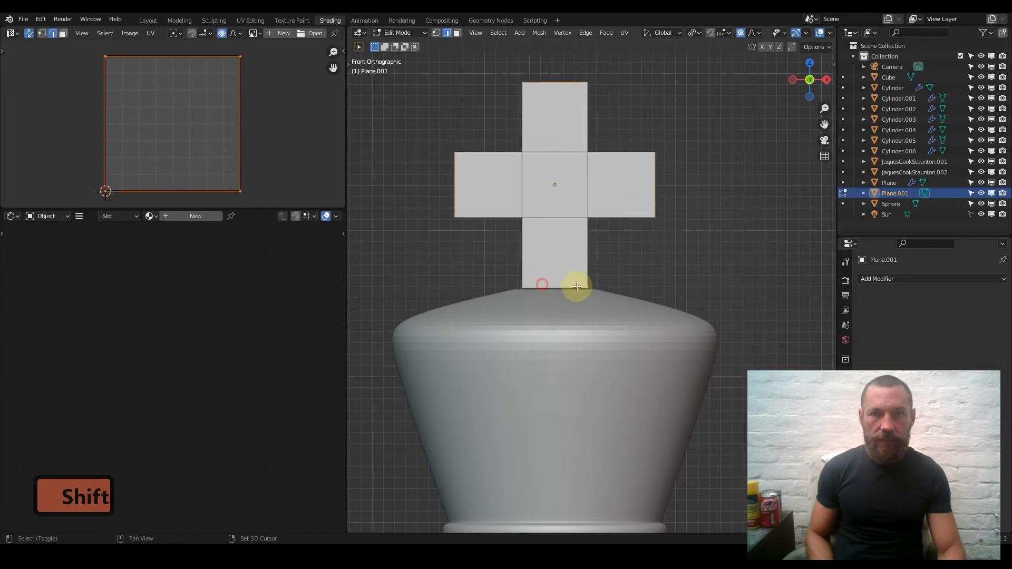
key("s")
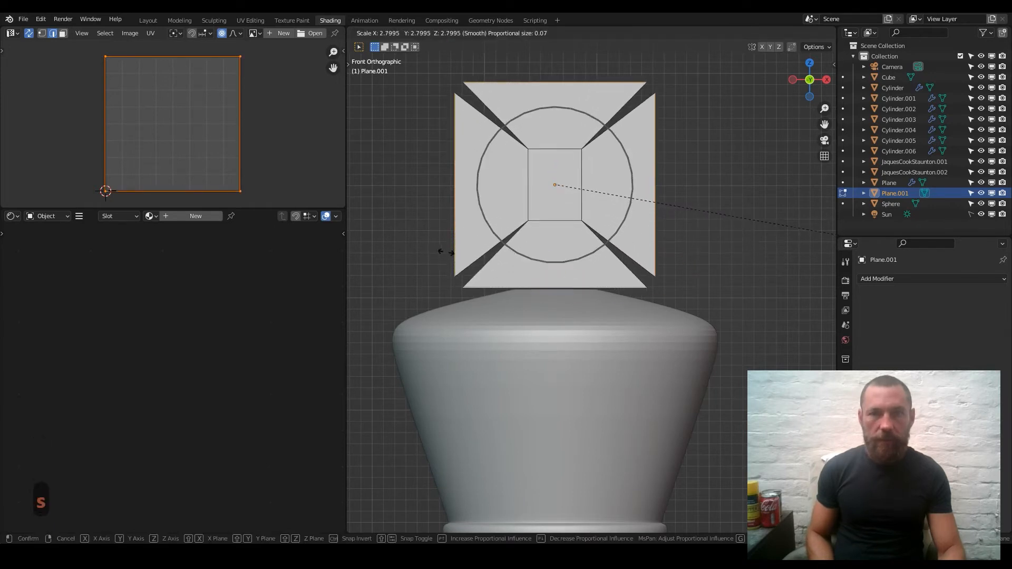
left_click(442, 253)
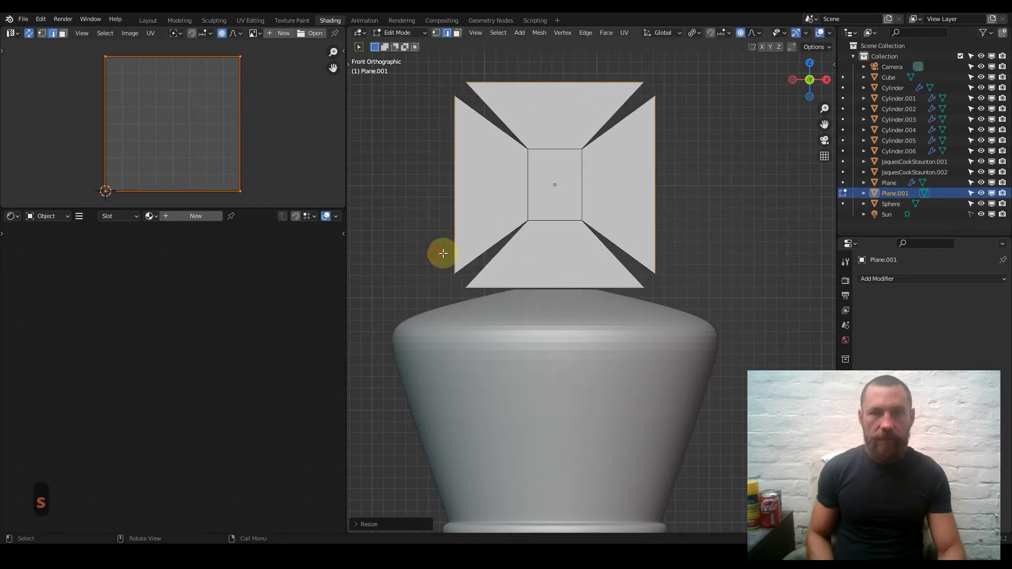
Step: Give the cross a Solidify modifier with a thickness of 0.589 m and save the file
key("Tab")
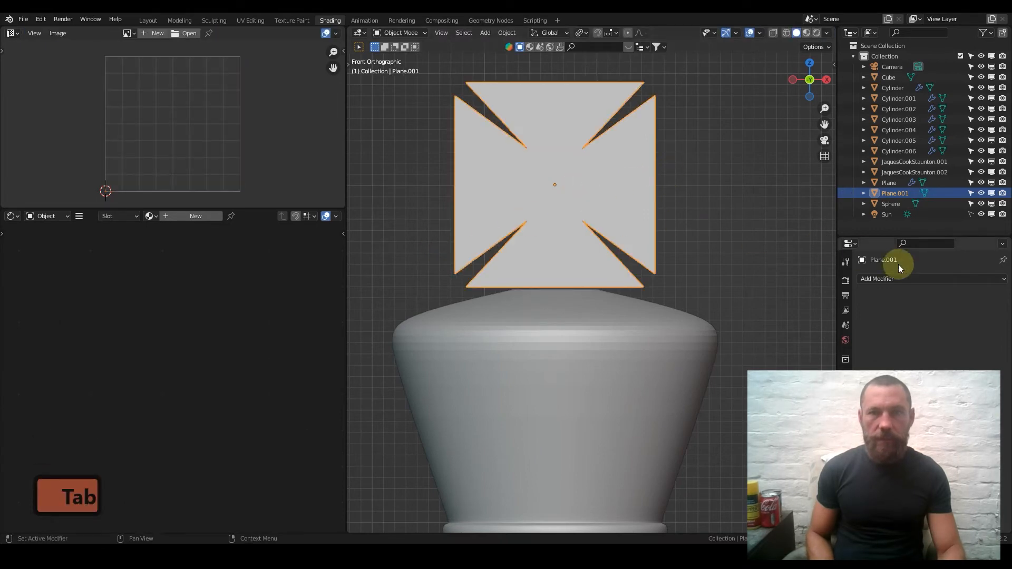
left_click(928, 280)
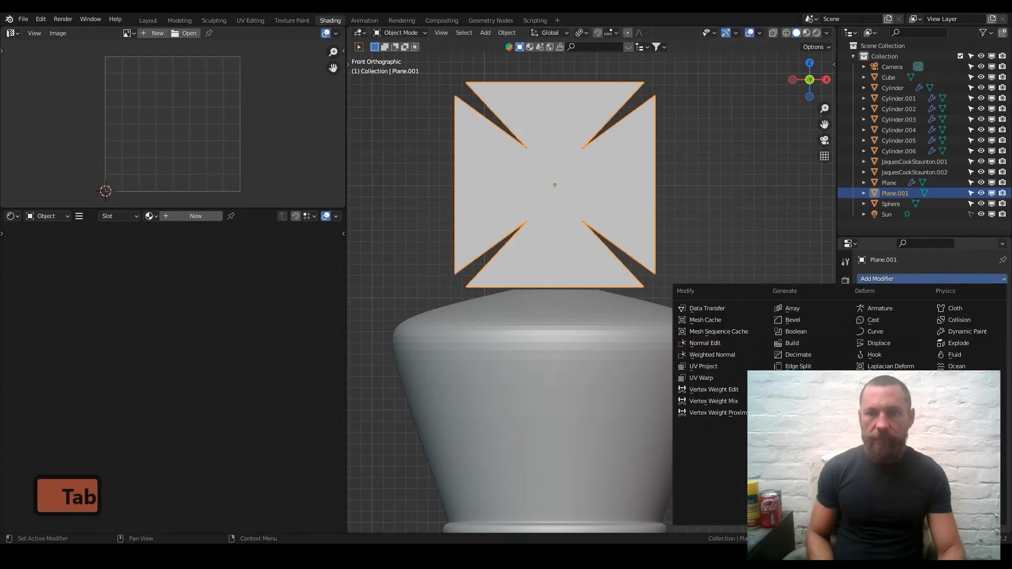
left_click(797, 459)
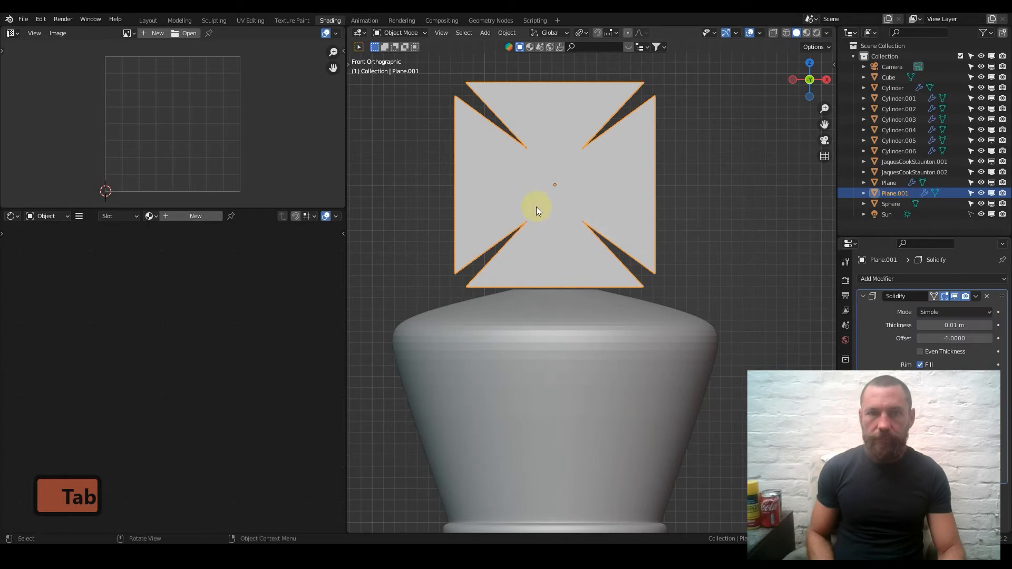
middle_click_drag(561, 201, 661, 235)
left_click_drag(953, 325, 965, 324, "shift")
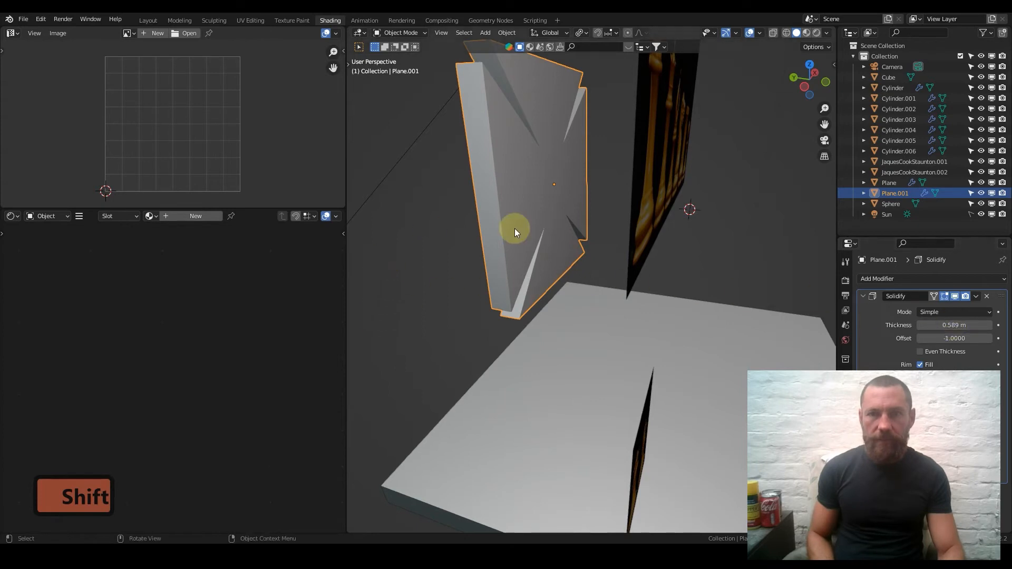
key("KP_1")
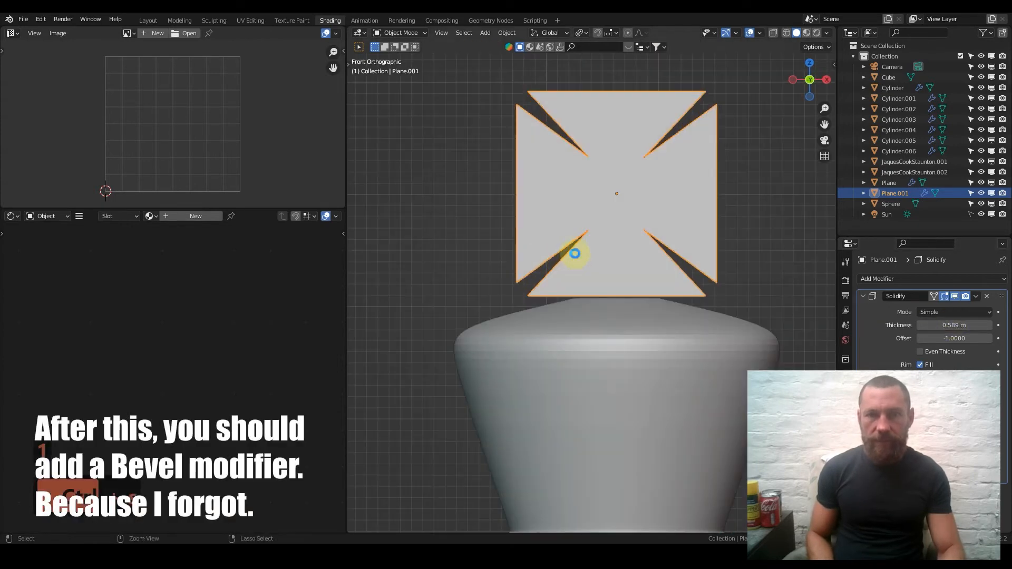
key("ctrl+s")
Step: Move the cross along Y until it sits centered over the king's head
key("KP_7")
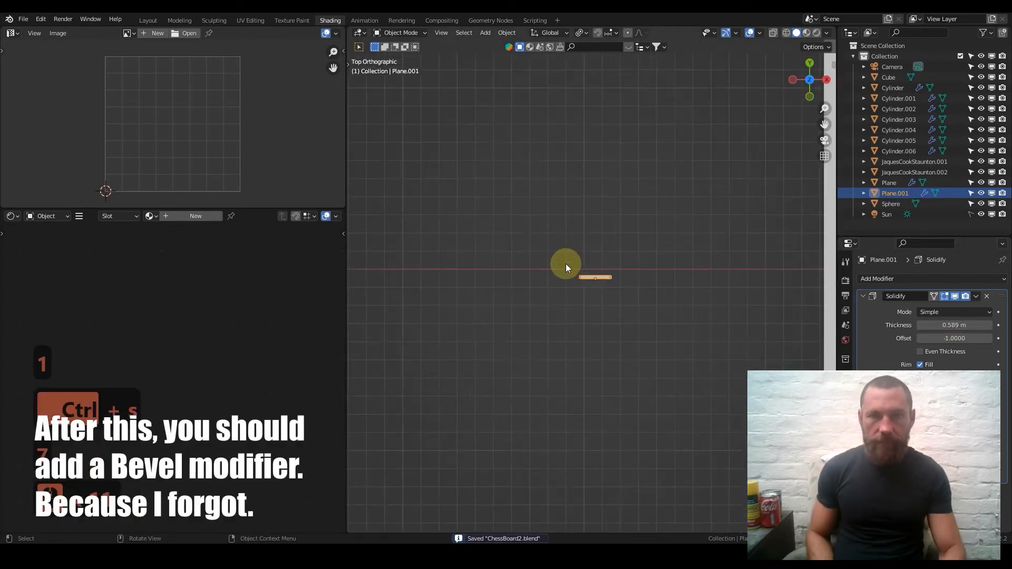
scroll(575, 287, "down", 12)
middle_click_drag(613, 358, 609, 321, "shift")
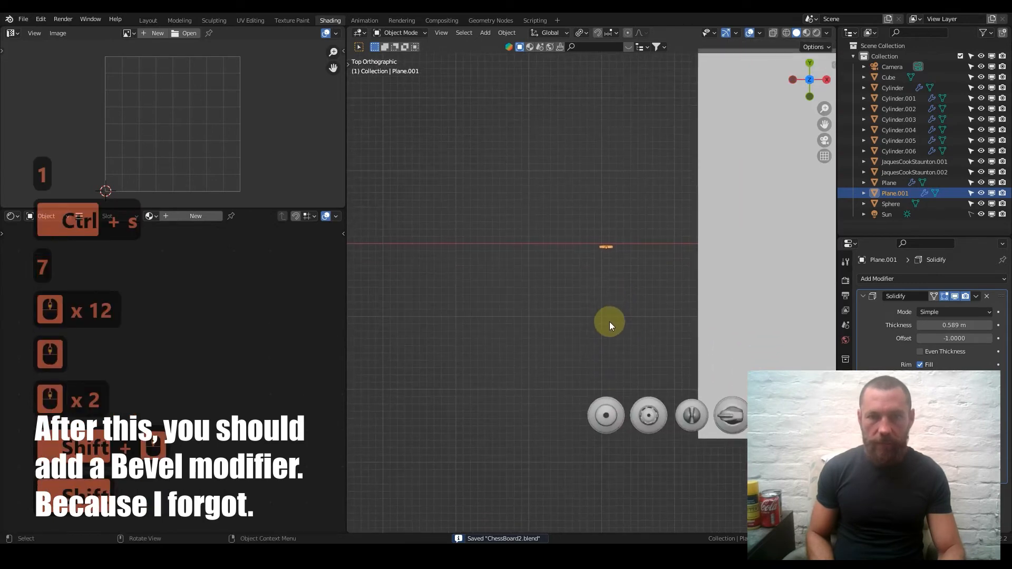
key("g")
key("y")
left_click(640, 494)
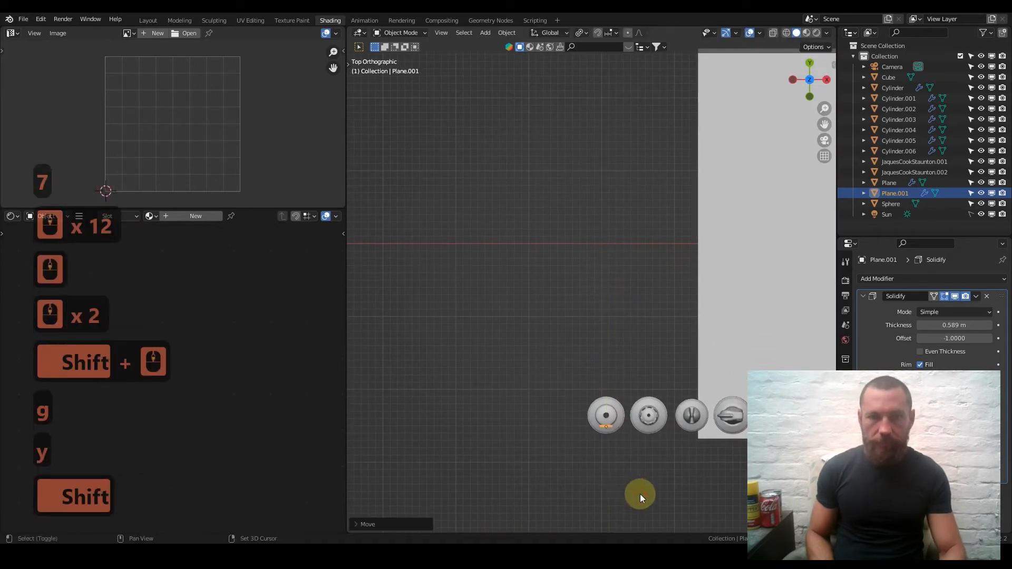
middle_click_drag(640, 494, 613, 329, "shift")
scroll(601, 332, "up", 11)
middle_click_drag(558, 210, 622, 384, "shift")
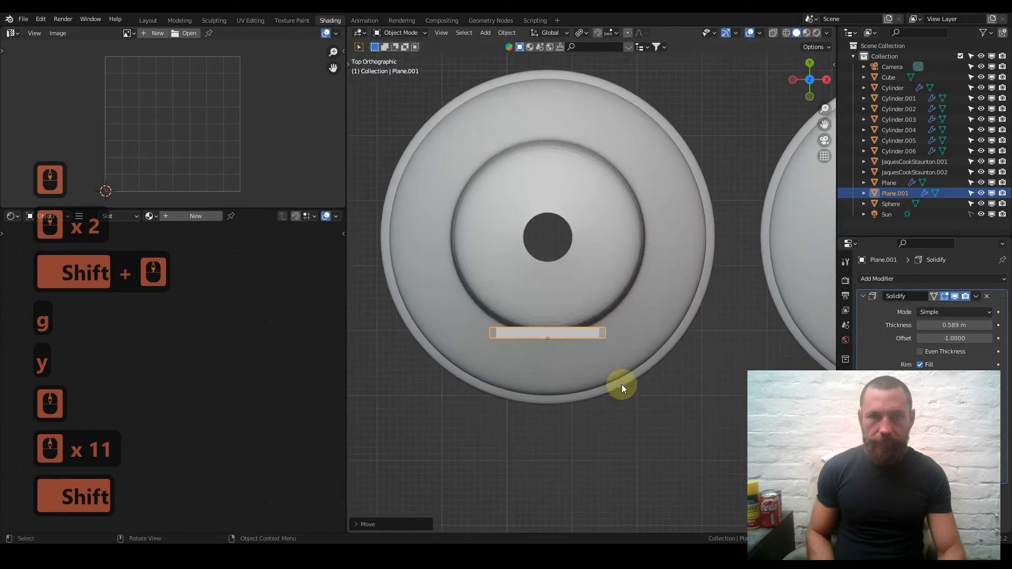
key("g")
key("y")
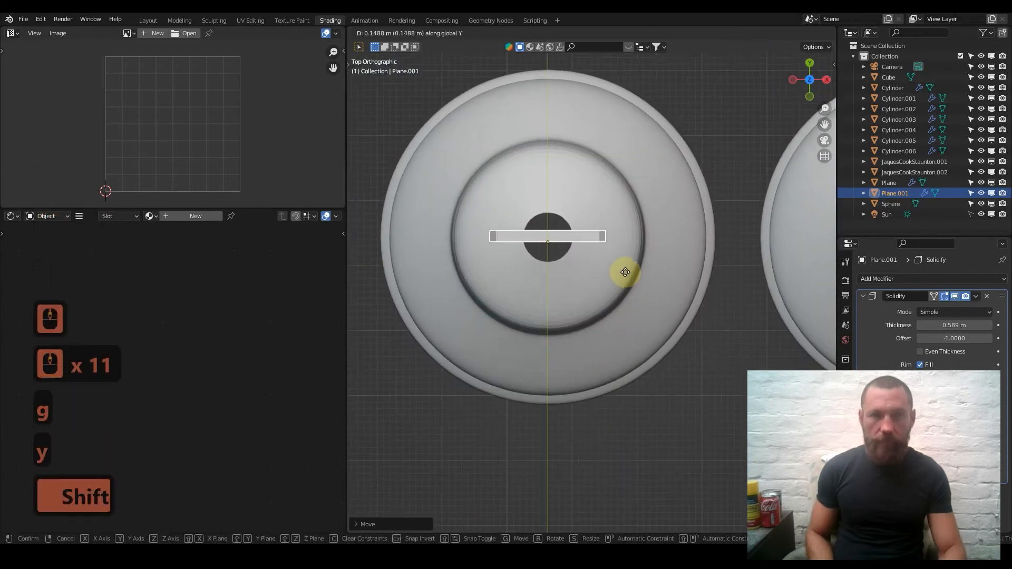
left_click(624, 265)
Step: Raise the cross along Z to leave a small gap above the king's head
key("1")
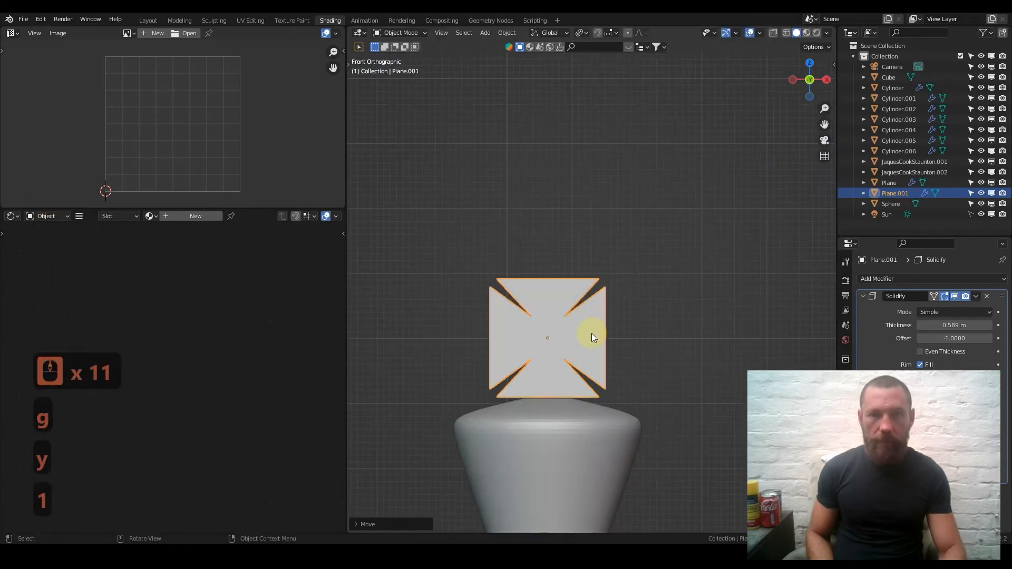
key("g")
key("z")
left_click(580, 310)
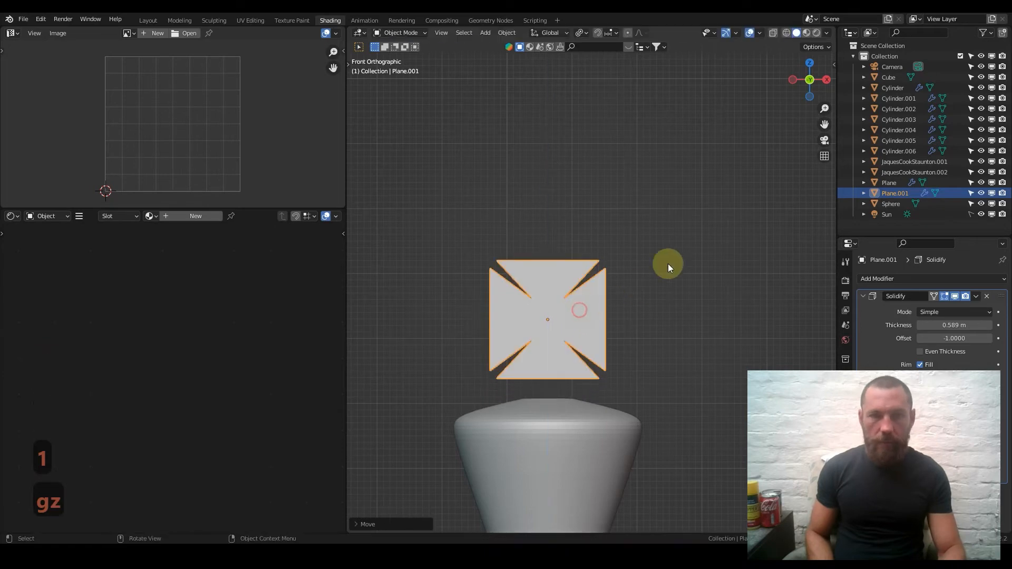
key("shift+a")
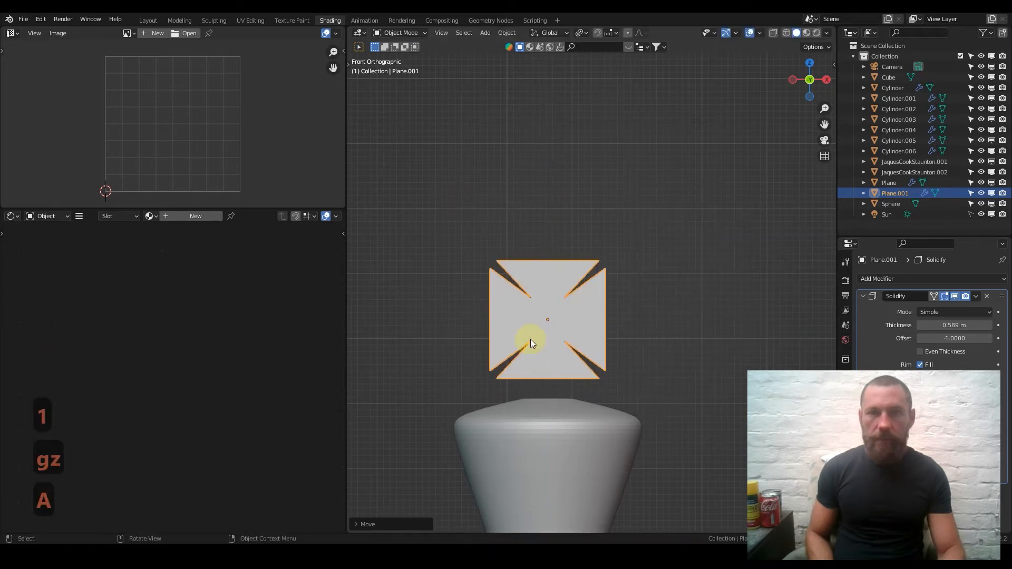
key("Tab")
key("Tab")
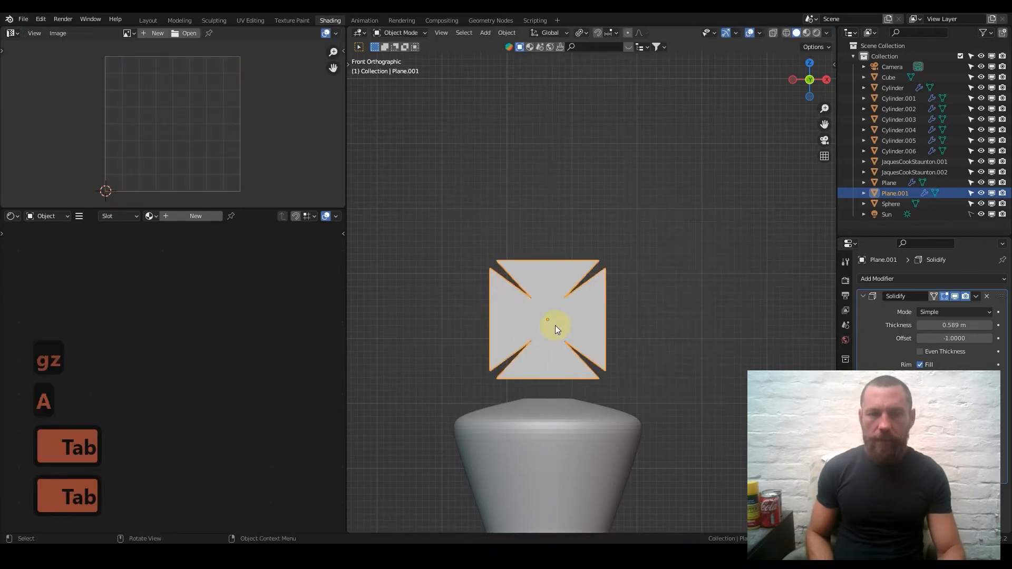
Step: Merge the vertex loop around the hole on top of the king's head into a single center point
left_click(536, 428)
key("Tab")
mouse_move(572, 434)
middle_mouse_down()
mouse_move(580, 501)
mouse_move(563, 437)
middle_mouse_up()
left_click(436, 33)
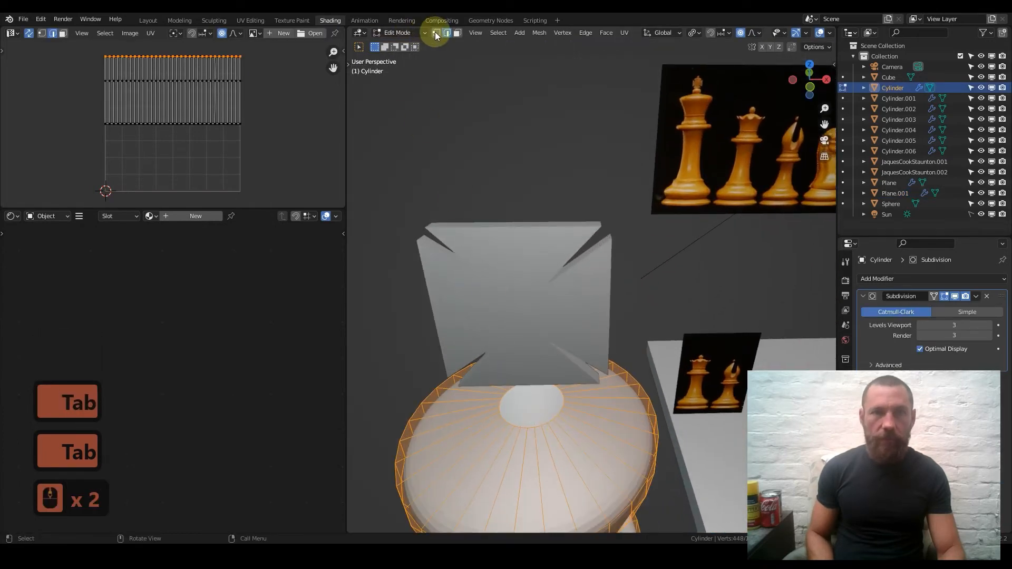
left_click(549, 420, "alt")
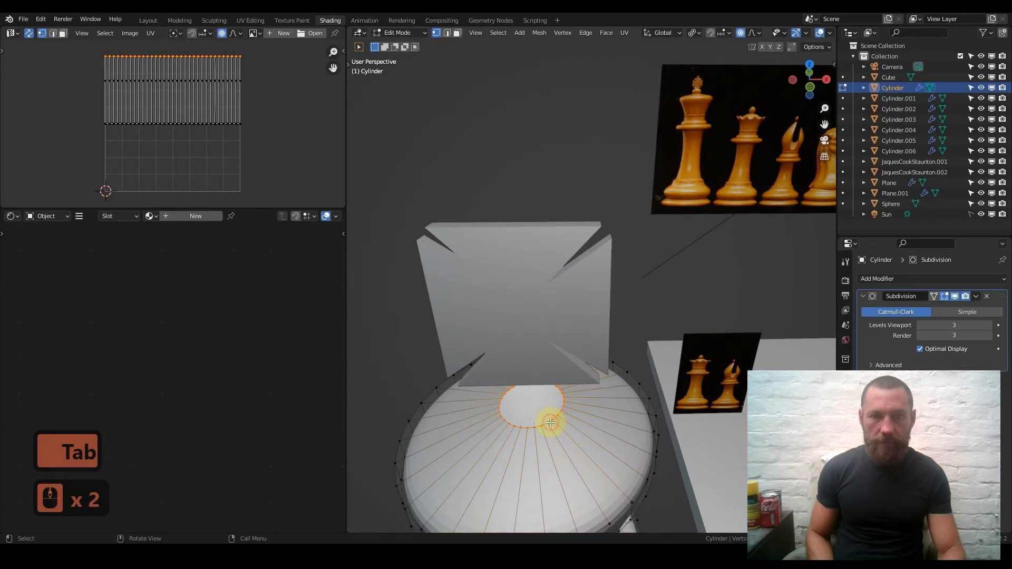
key("q")
left_click(543, 405)
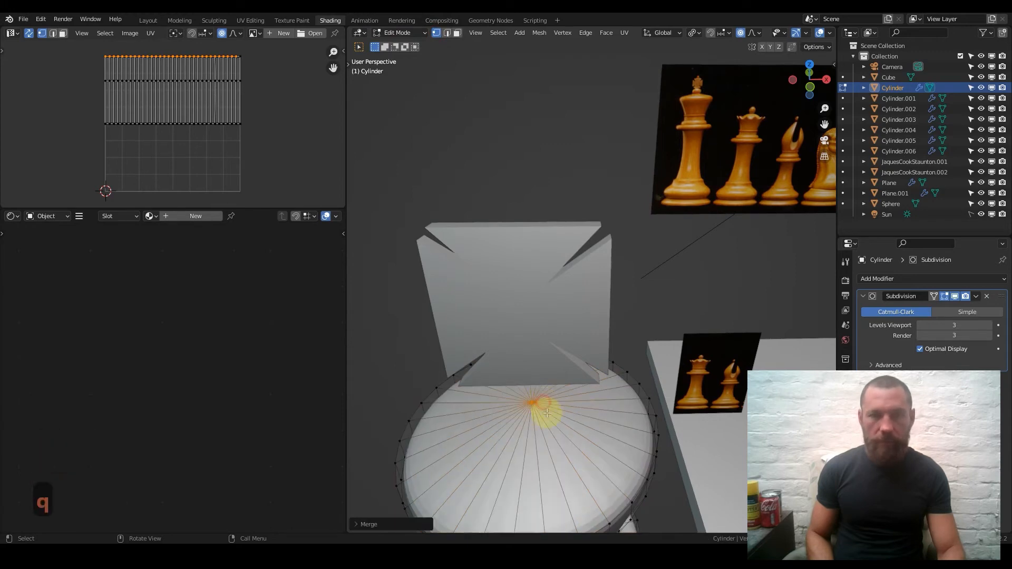
Step: Add a UV sphere at the king's merged top vertex using the 3D cursor and scale it to about a fifth of the head's width
key("shift+s")
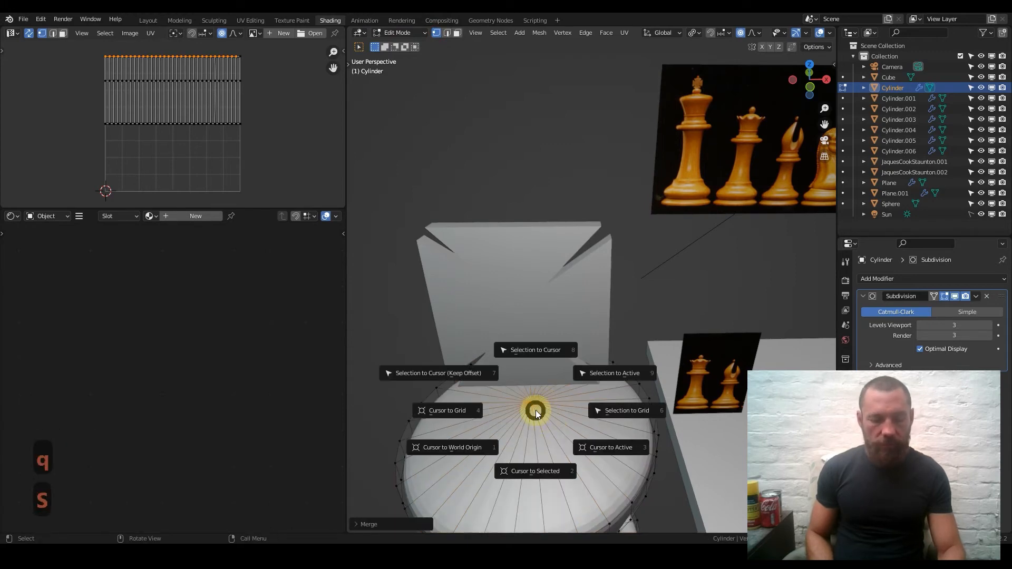
left_click(541, 470)
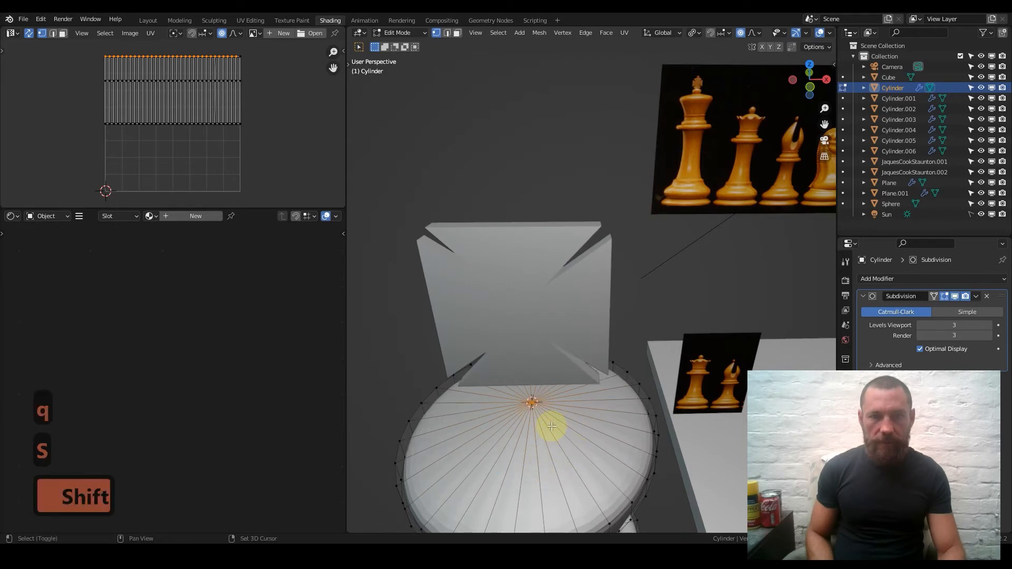
key("Tab")
key("shift+a")
mouse_move(539, 332)
left_click(626, 361)
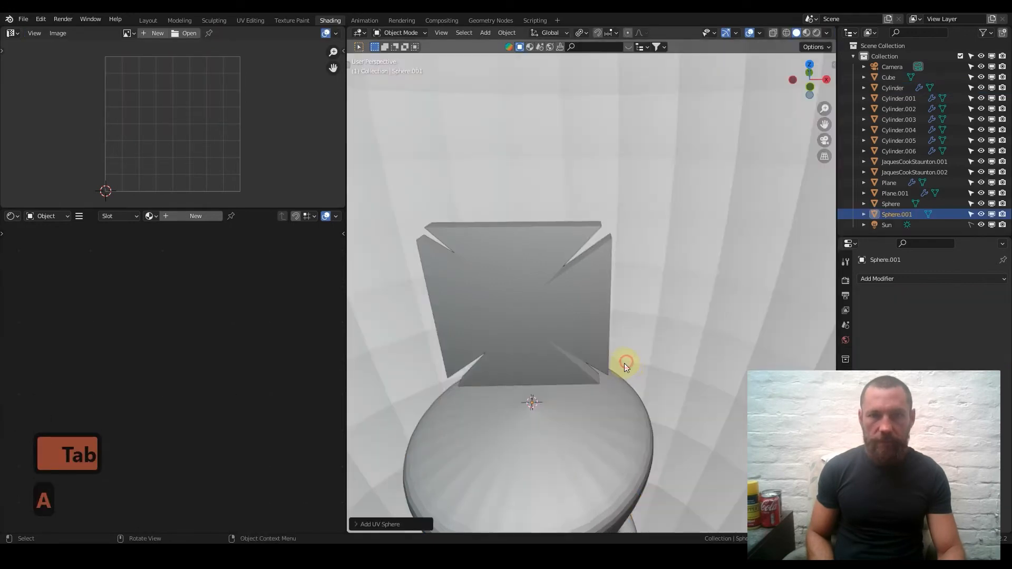
key("s")
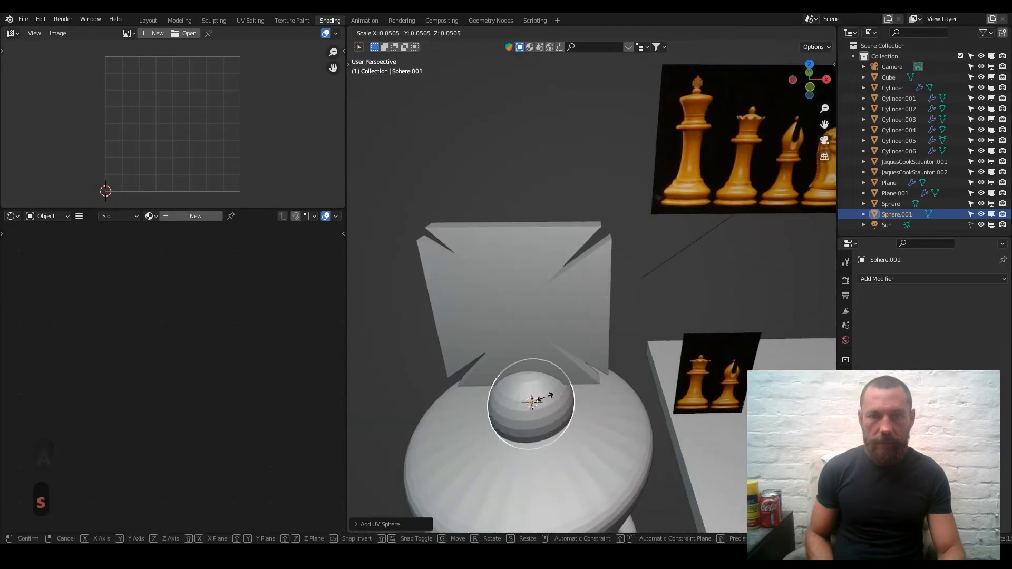
left_click(535, 400)
key("KP_1")
key("s")
left_click(605, 384)
Step: Lower the cross along Z by about 0.006 m so it touches the ball on the king's head, and save the file
left_click(549, 340)
key("g")
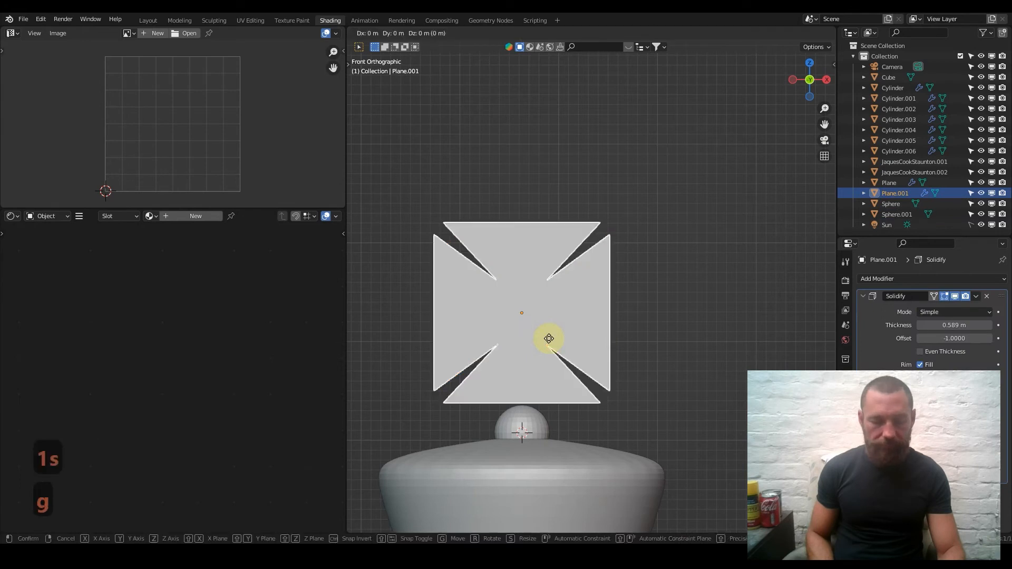
key("z")
key("shift")
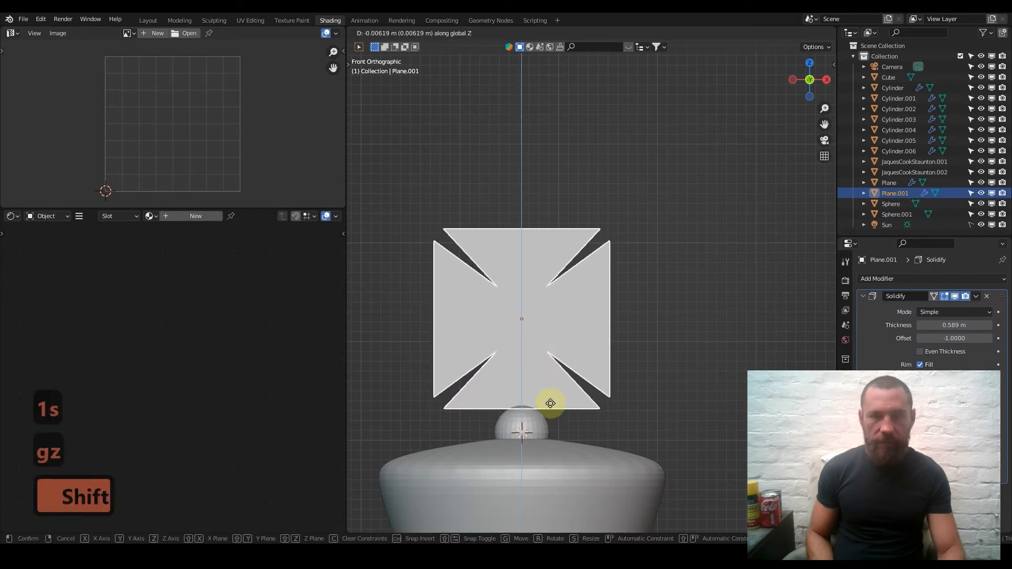
left_click(553, 402)
left_click(655, 367)
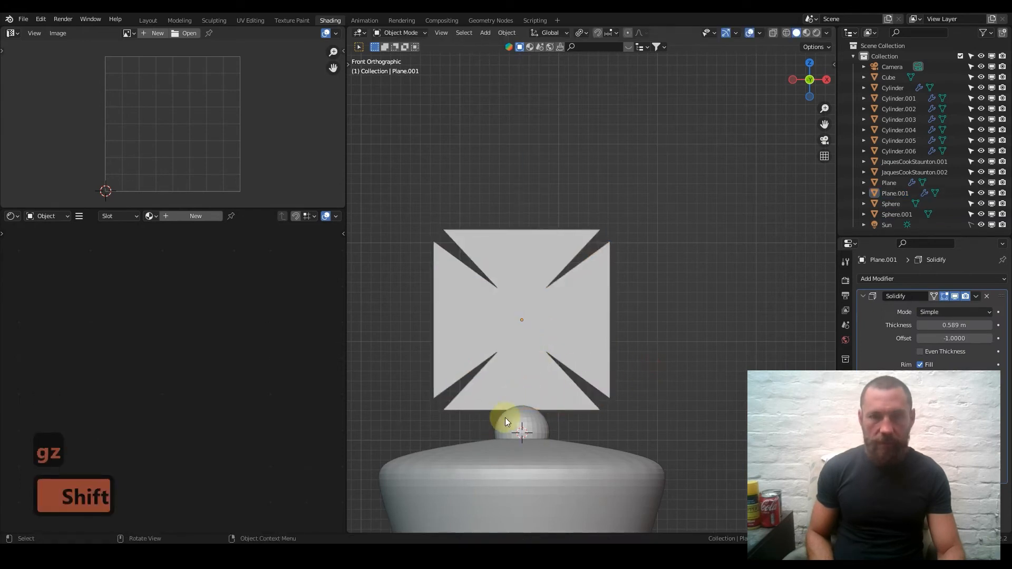
middle_click_drag(568, 353, 445, 366)
key("ctrl+s")
Step: Scale the cross to about 0.6 of its size and lower it along Z back onto the ball
key("1")
scroll(604, 371, "down", 8)
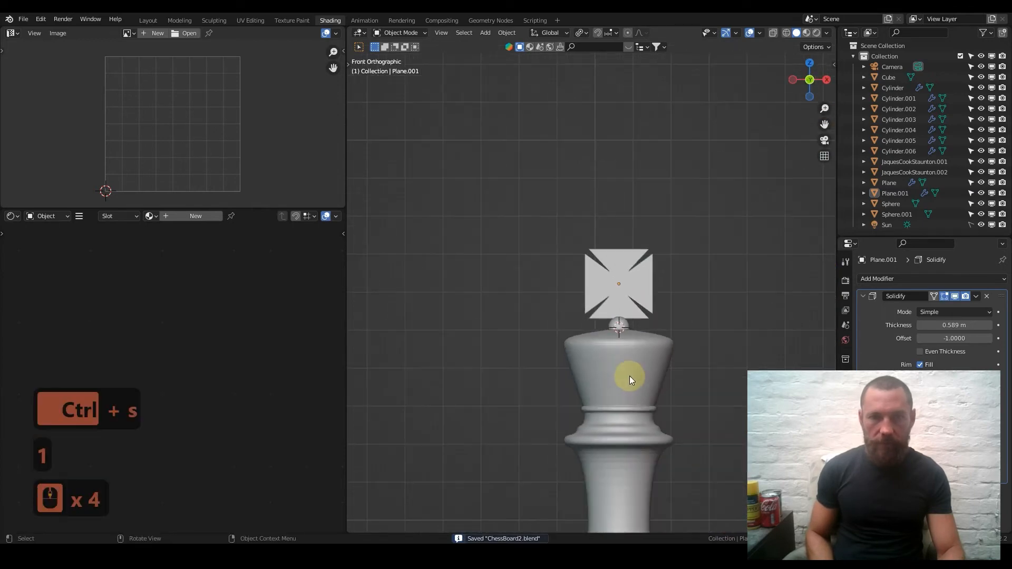
scroll(630, 278, "up", 4)
left_click(630, 277)
key("s")
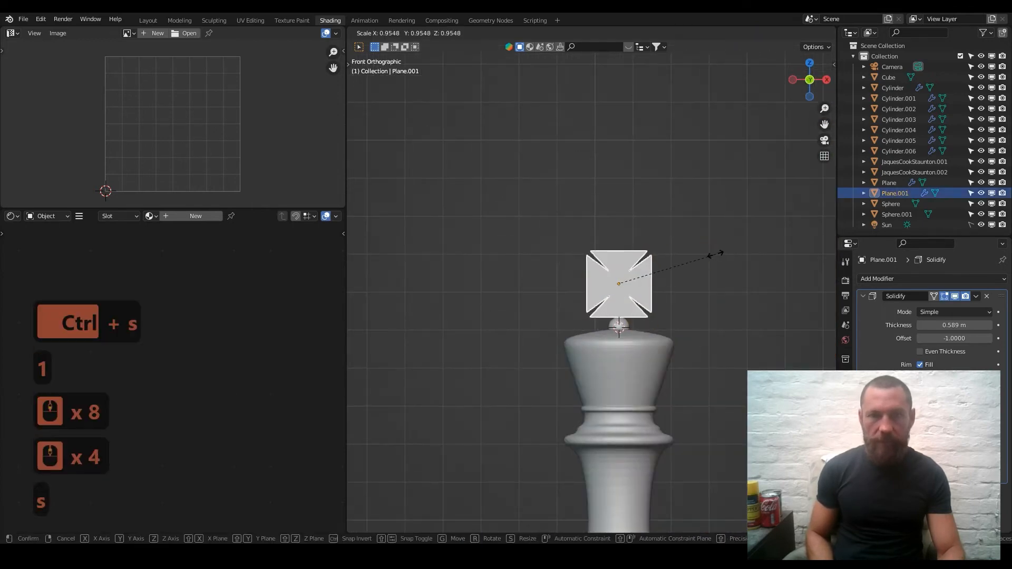
left_click(681, 266)
key("g")
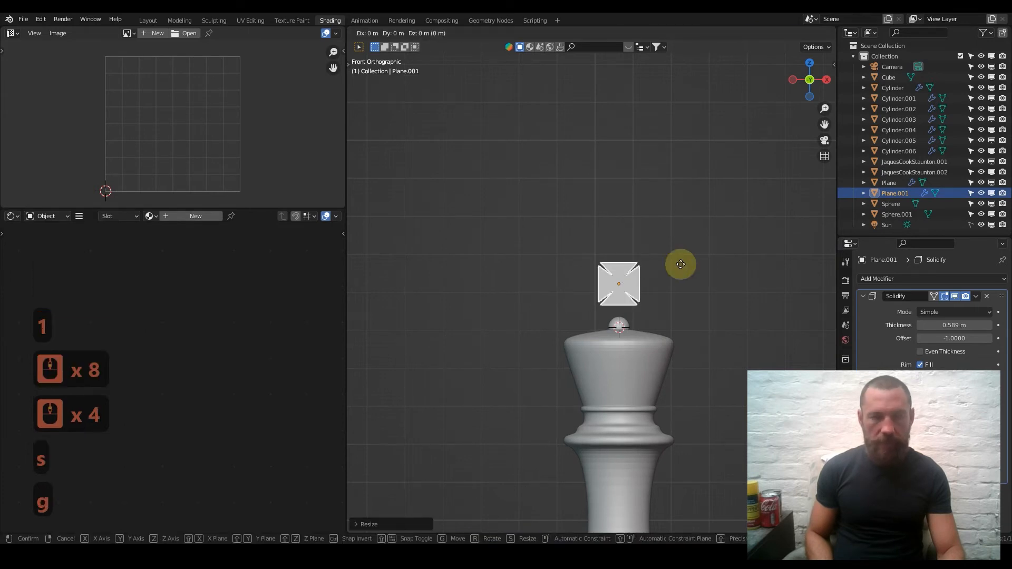
key("z")
left_click(682, 276)
Step: Merge the vertex loop around the hole on top of the queen's head into a single center point
scroll(703, 342, "down", 5)
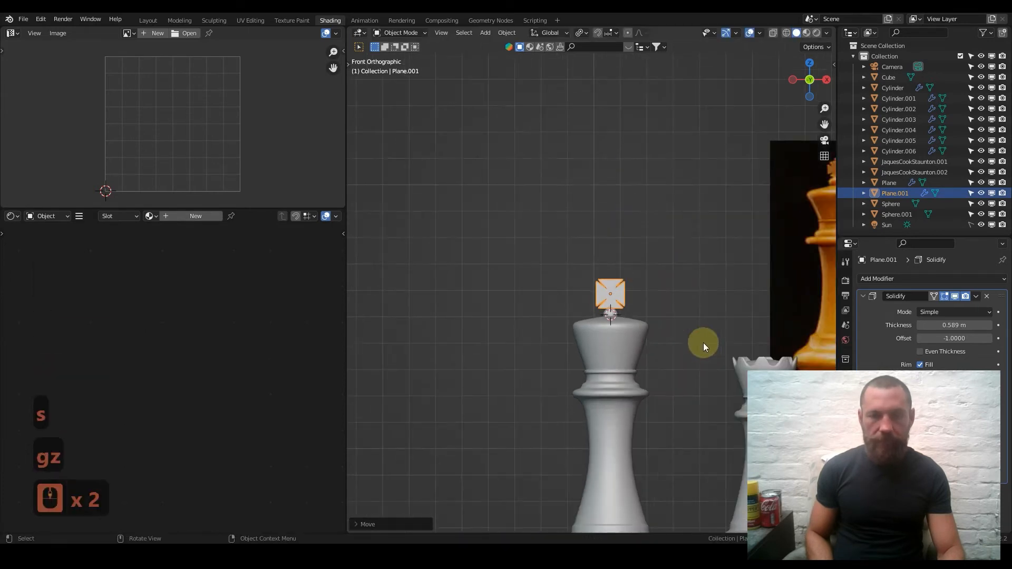
middle_click_drag(691, 356, 584, 361)
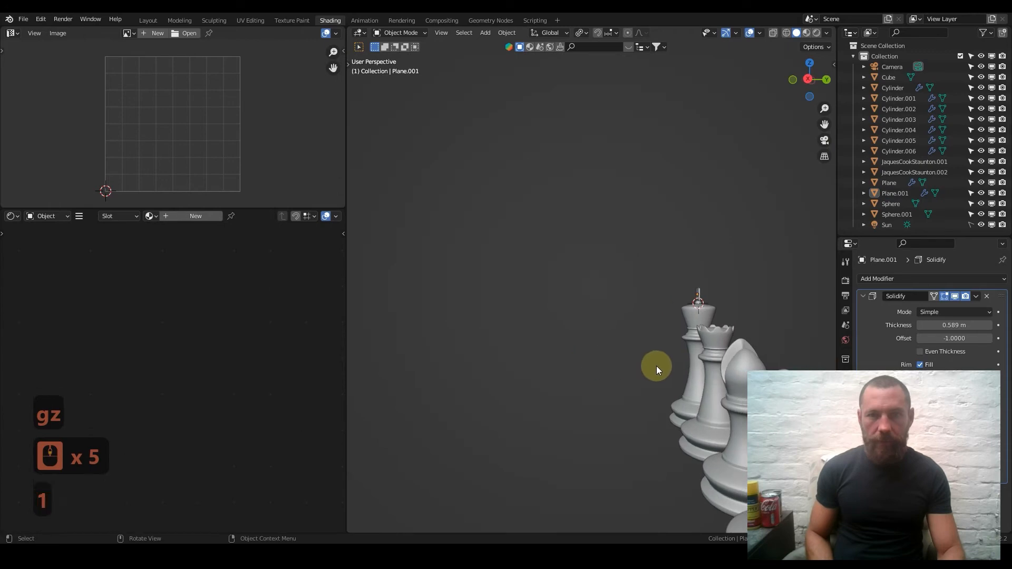
key("1")
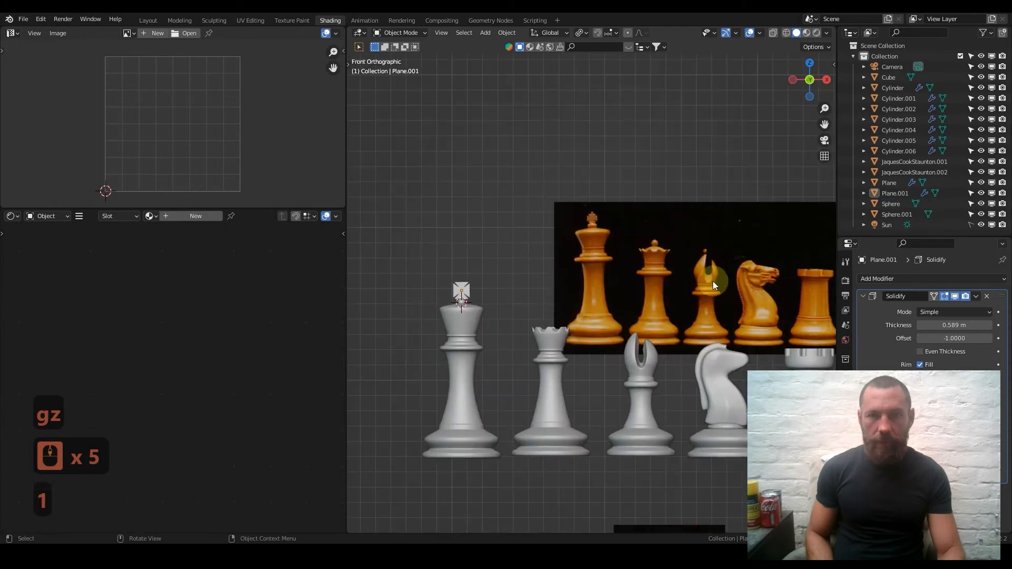
left_click(552, 348)
key("Tab")
key("7")
scroll(553, 271, "up", 4)
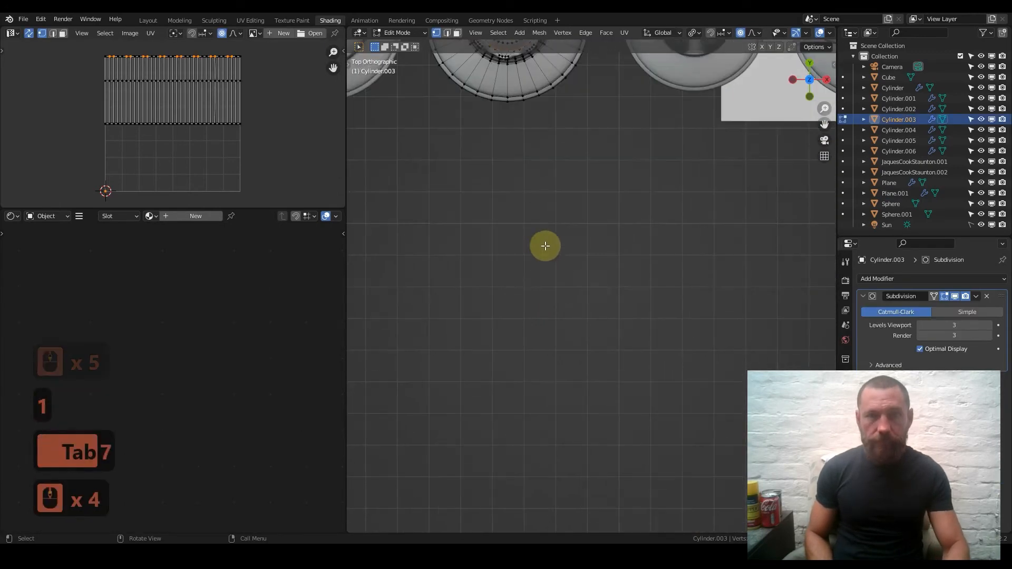
scroll(488, 305, "up", 3, "shift")
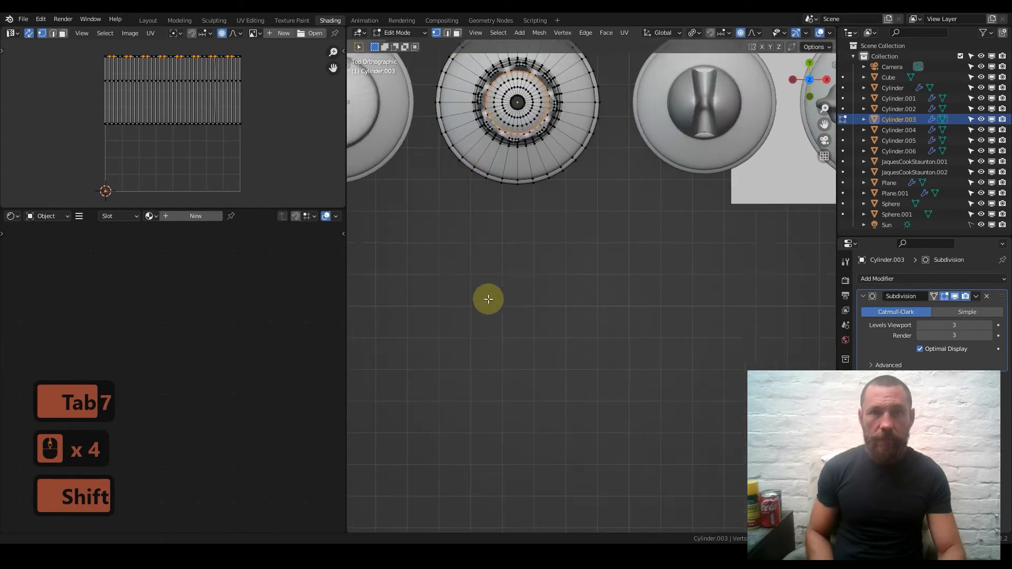
middle_click_drag(524, 153, 523, 350, "shift")
scroll(495, 369, "up", 6)
middle_click_drag(463, 388, 608, 295, "shift")
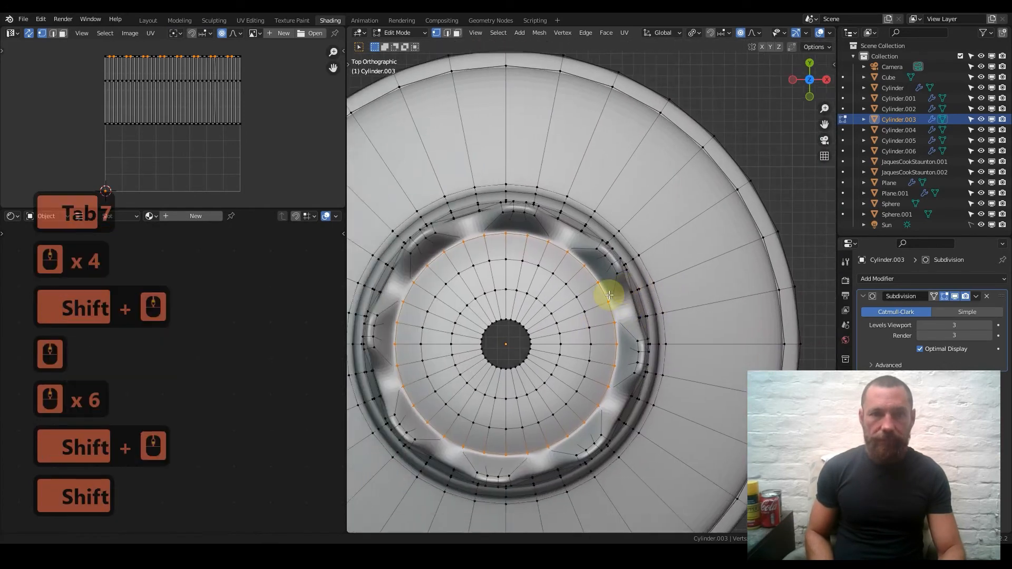
scroll(564, 330, "up", 4)
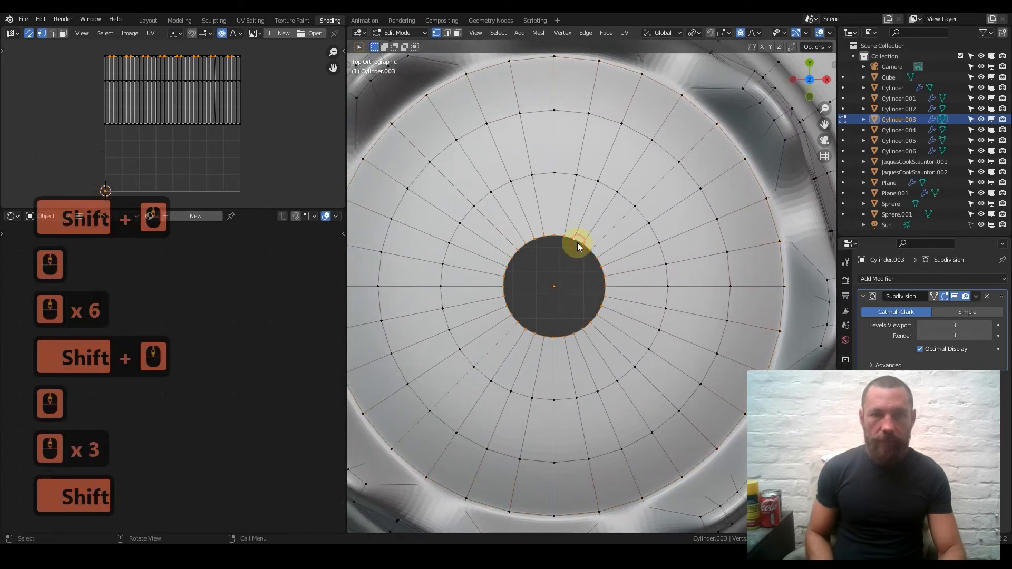
key("q")
left_click(579, 243)
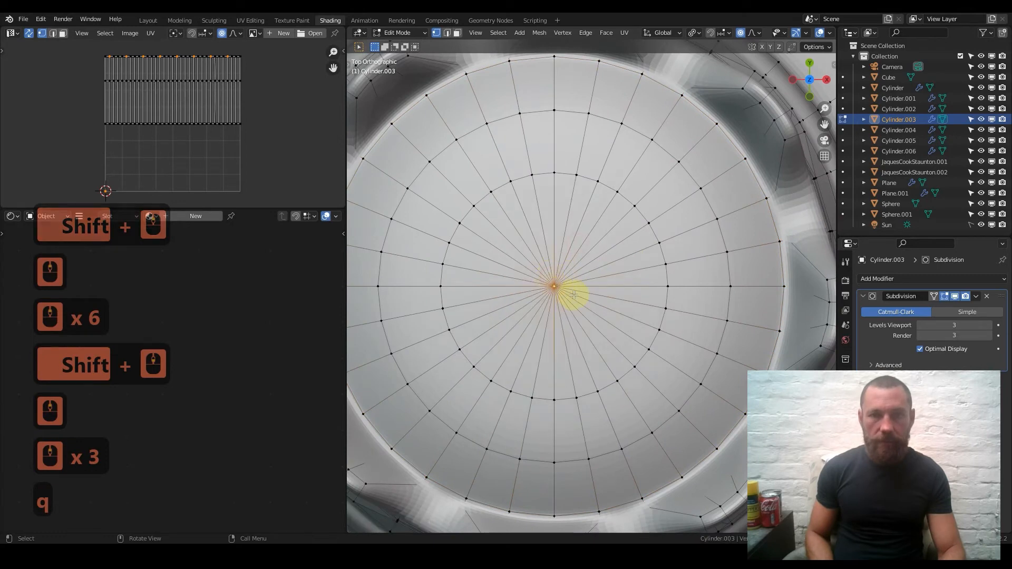
Step: Snap the 3D cursor to the center vertex on the queen's head and add a UV sphere there
key("shift+s")
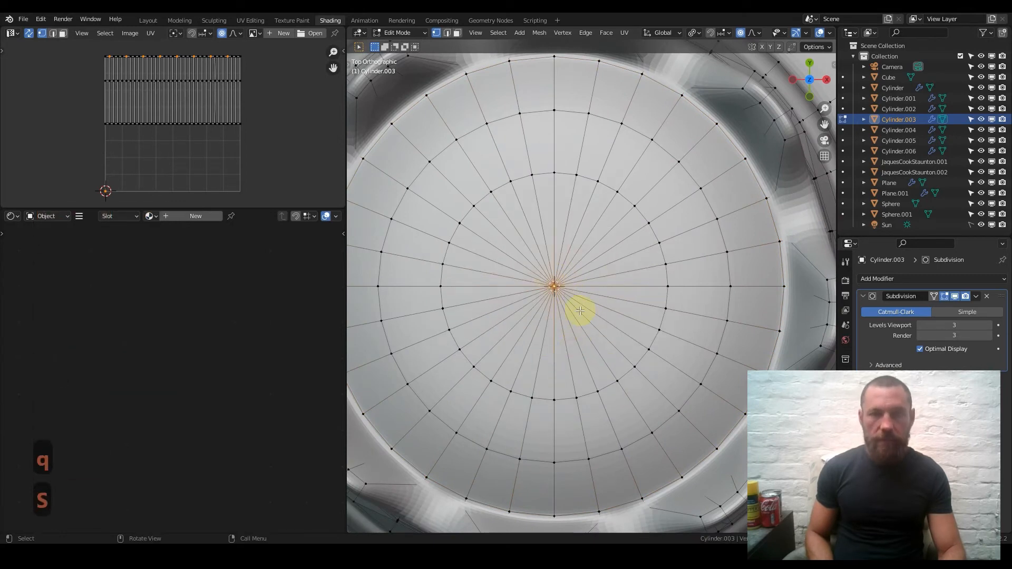
key("Tab")
key("KP_1")
scroll(579, 305, "down", 6)
key("shift+s")
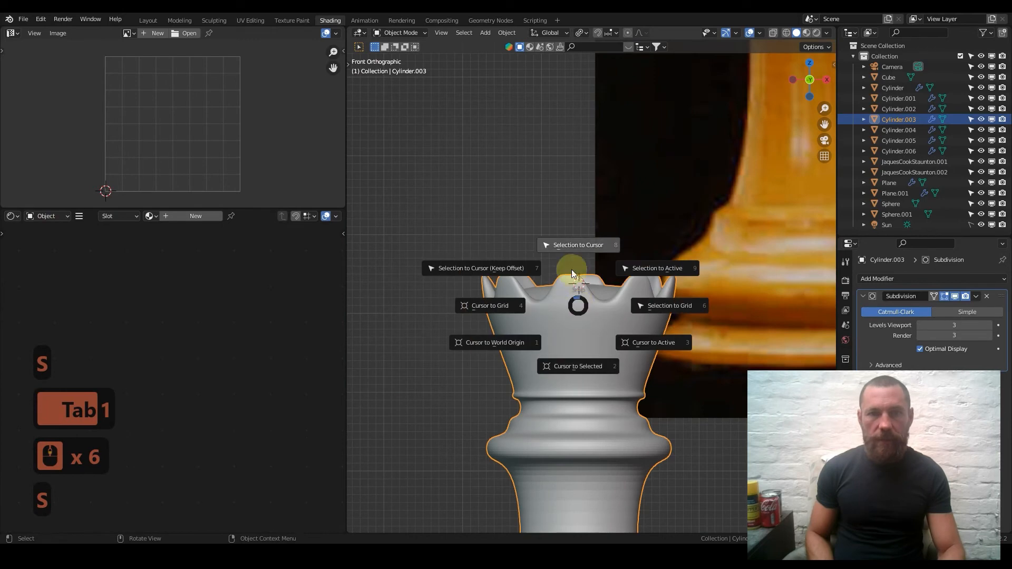
key("shift+a")
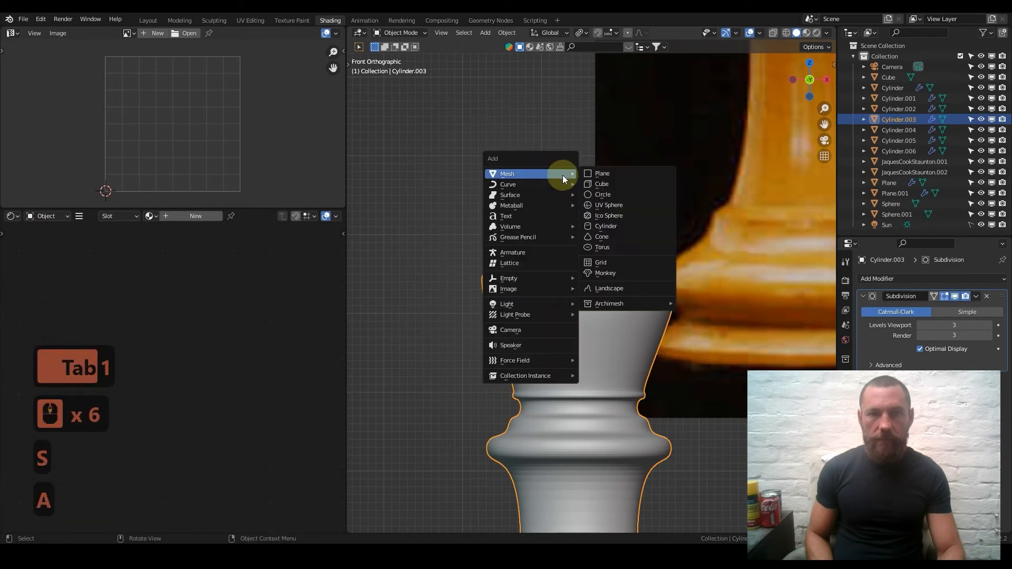
left_click(624, 205)
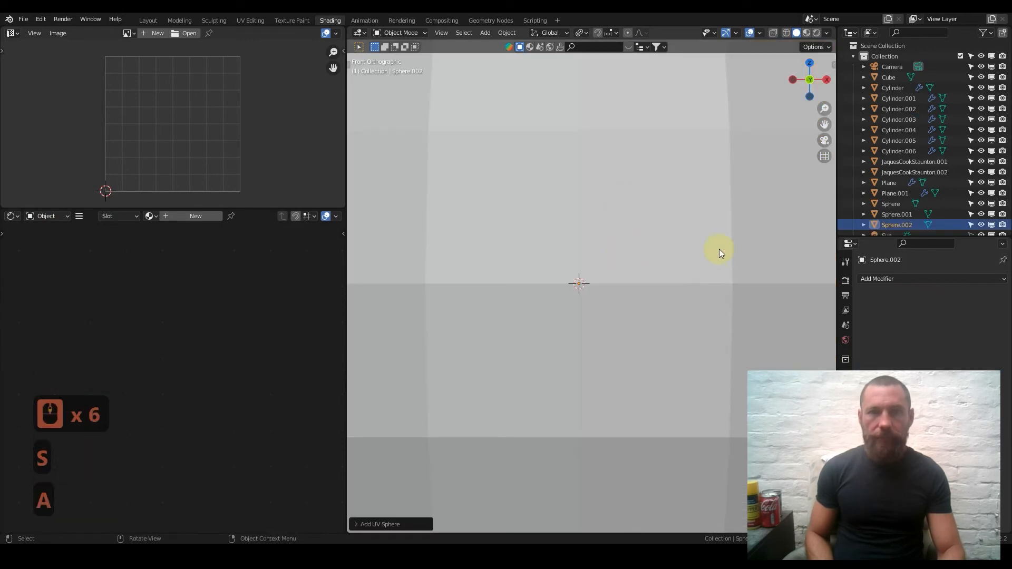
Step: Scale the sphere to about a fifth of the queen's head width and raise it along Z by about 0.018 m
key("s")
left_click(600, 285)
key("s")
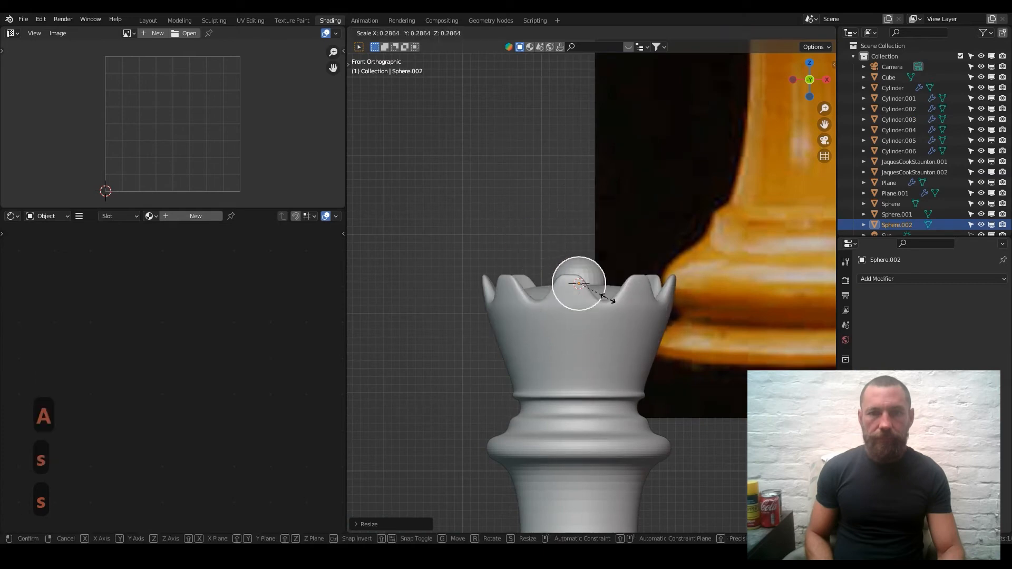
left_click(585, 290)
key("g")
key("z")
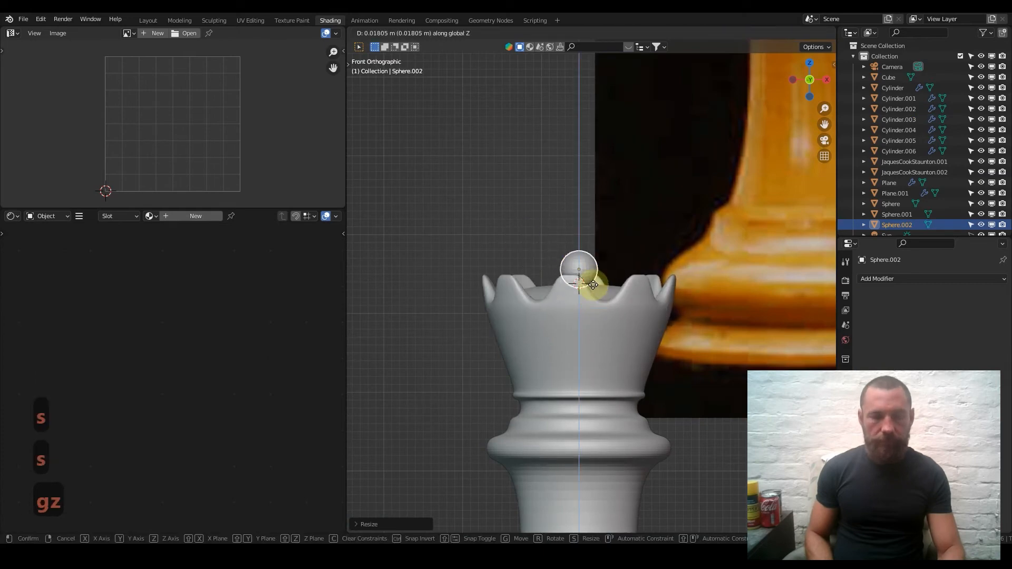
left_click(596, 286)
Step: Add a Catmull-Clark Subdivision modifier to the queen's ball with 1 viewport level and 2 render levels
scroll(638, 290, "down", 5)
left_click(943, 279)
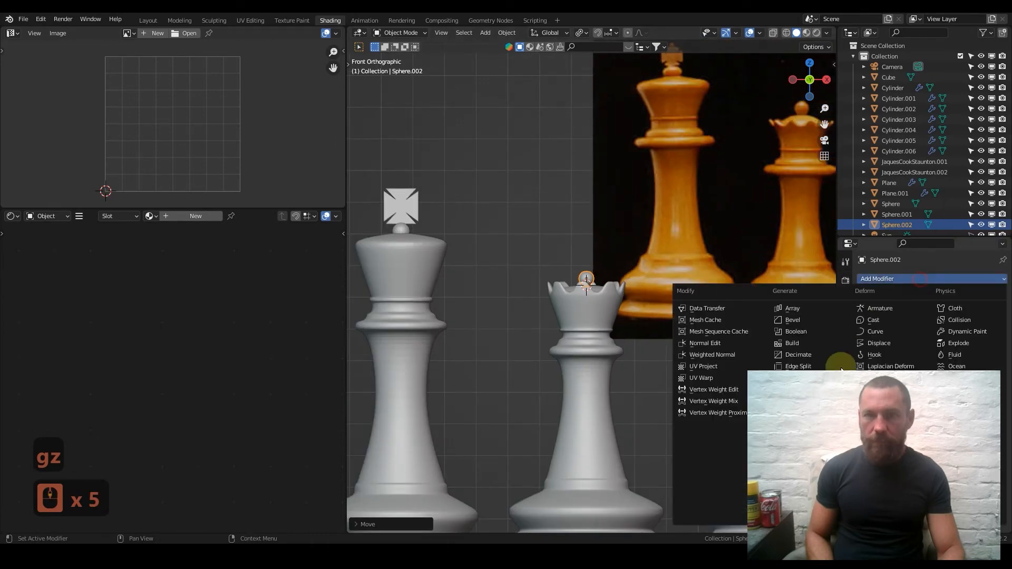
left_click(808, 471)
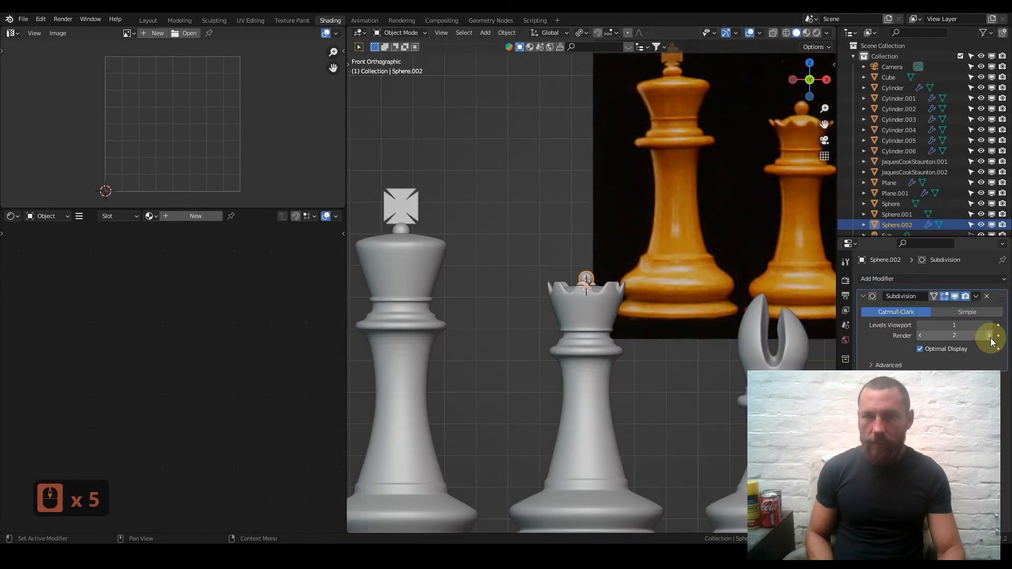
left_click(990, 336)
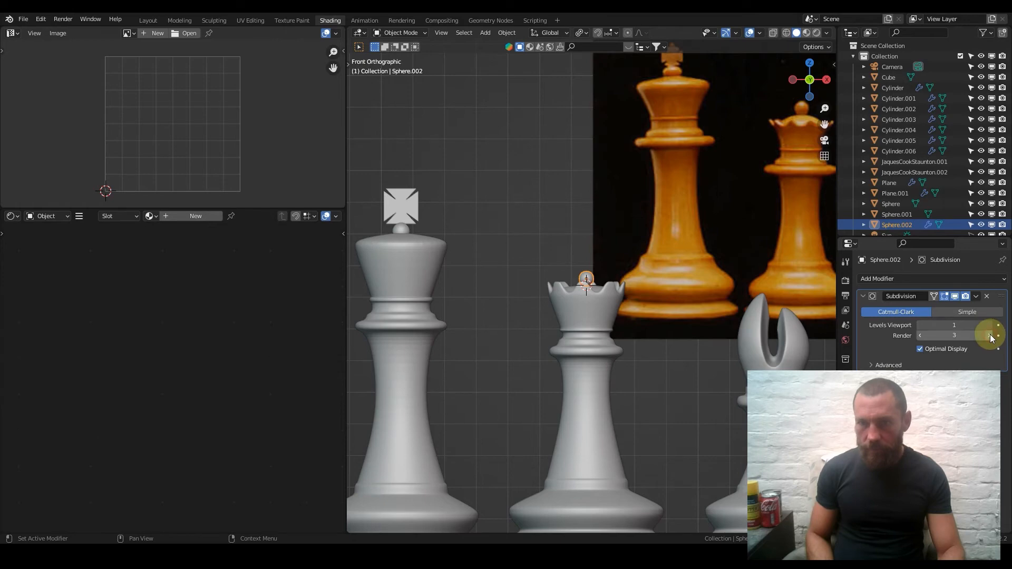
left_click(921, 335)
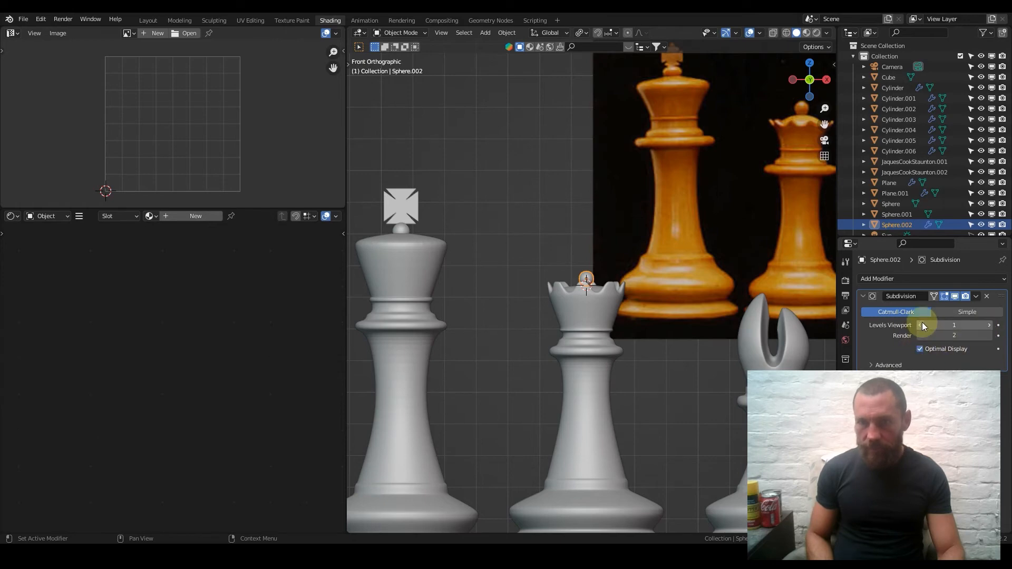
Step: Duplicate the queen's ball and place the copy just above the bishop's head
middle_click_drag(572, 293, 608, 325)
key("1")
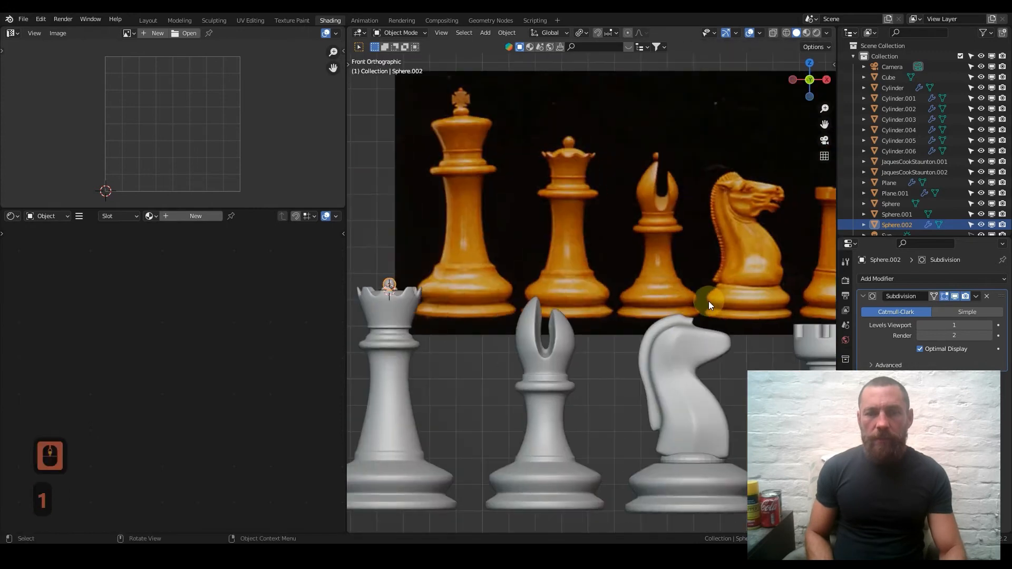
scroll(709, 299, "down", 1)
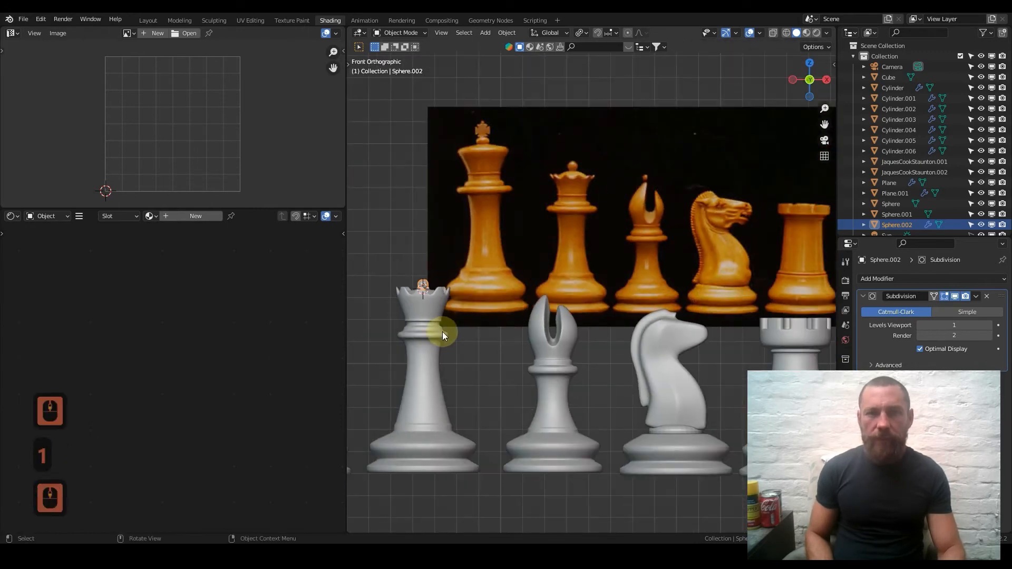
key("alt")
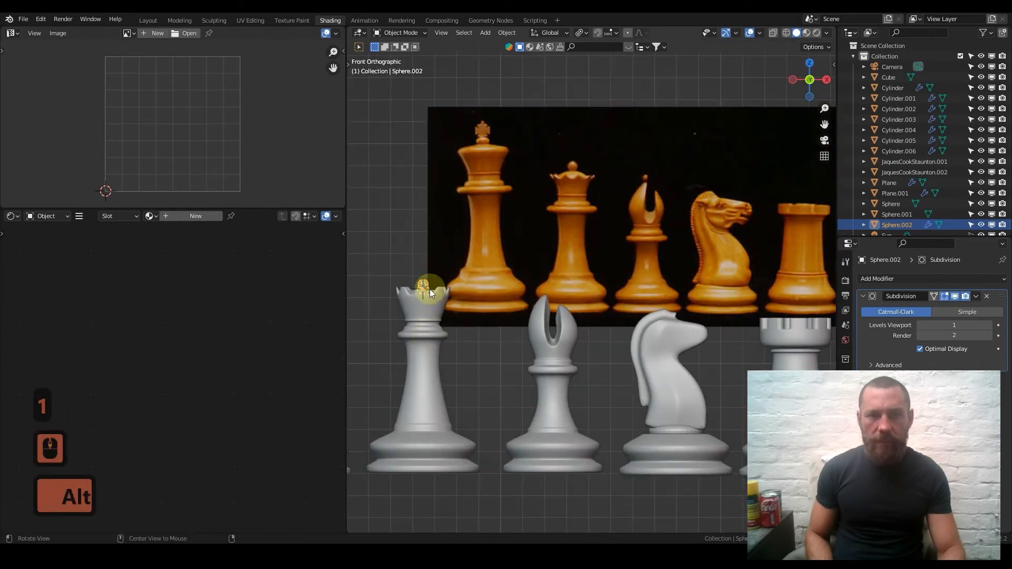
key("shift+d")
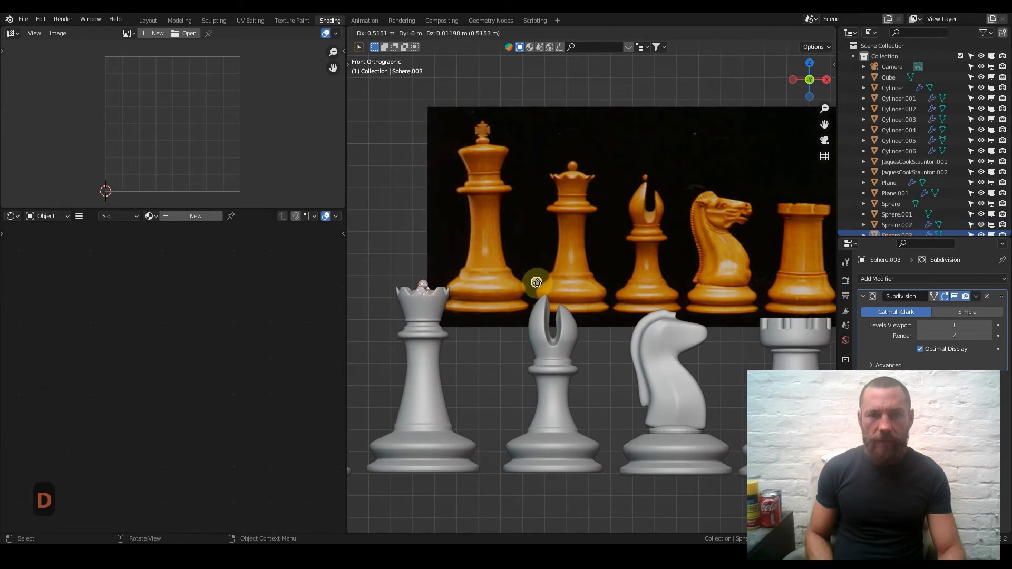
left_click(549, 315)
Step: Move the copied ball onto the tip of the bishop's taller half, beside the slot
scroll(549, 311, "up", 7)
middle_click_drag(433, 327, 552, 273, "shift")
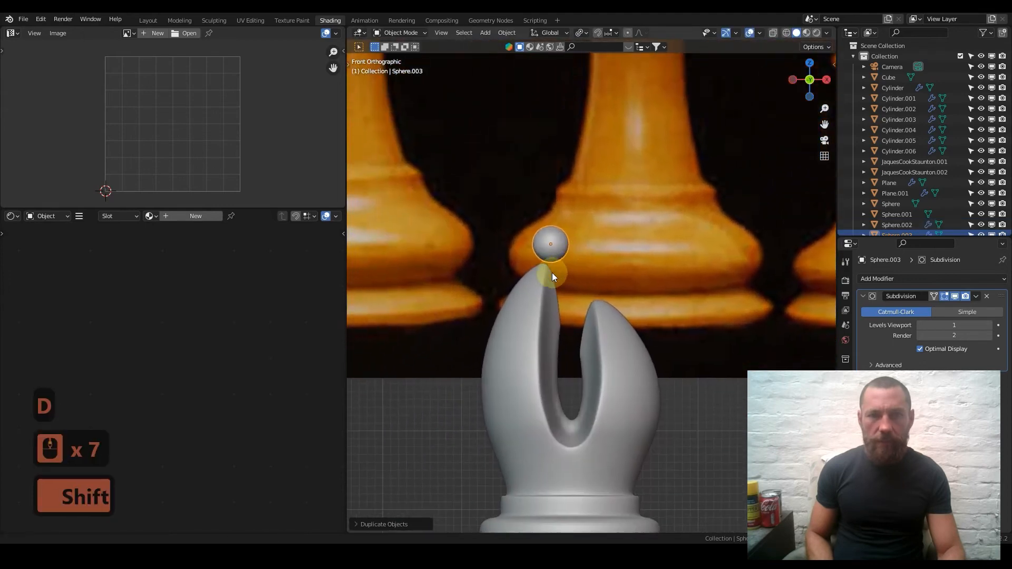
scroll(536, 244, "up", 2)
key("g")
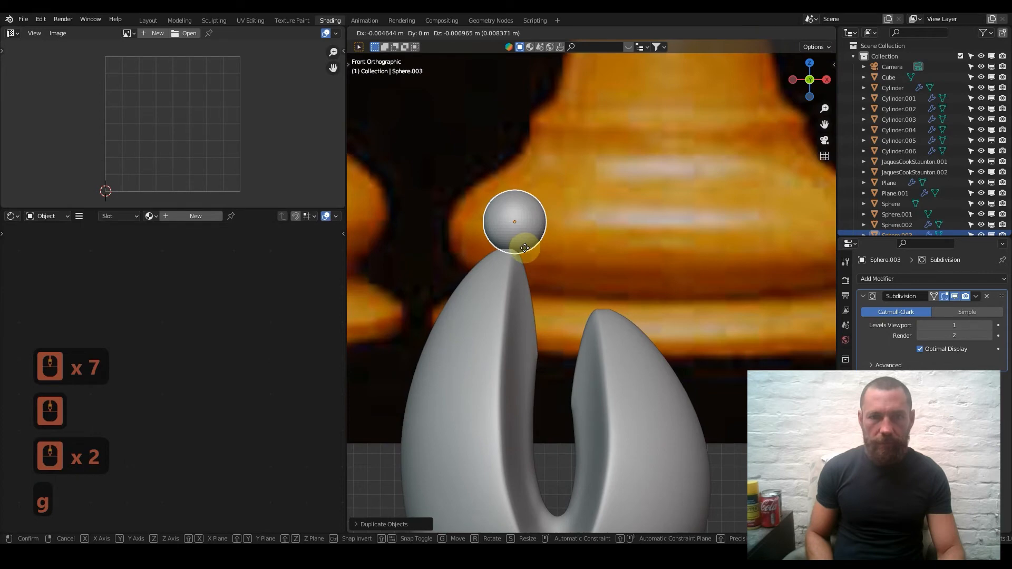
left_click(520, 248)
Step: Examine the ball's placement on the bishop's head from above and from the front
key("7")
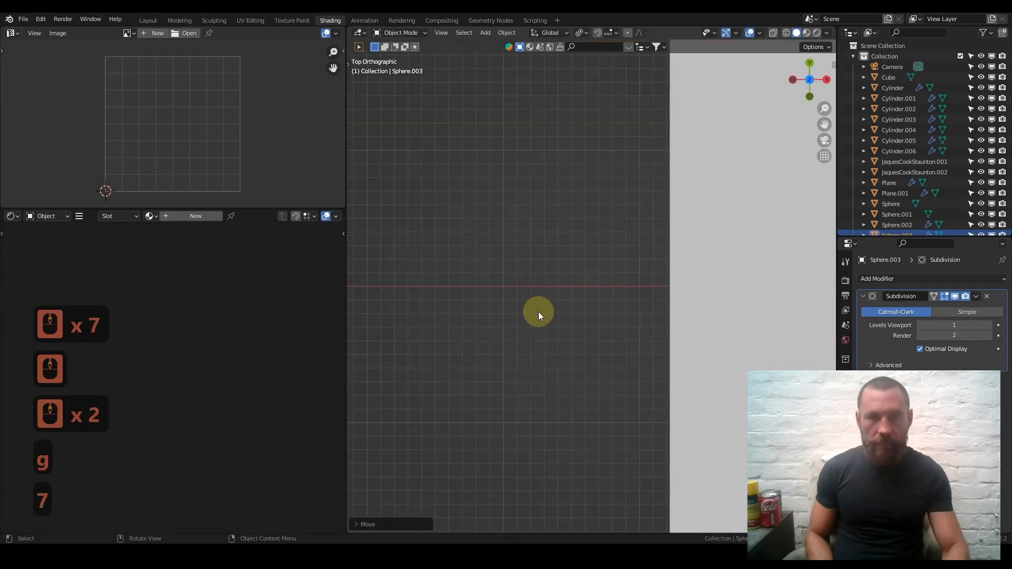
key("q")
left_click(538, 300)
scroll(554, 340, "down", 4)
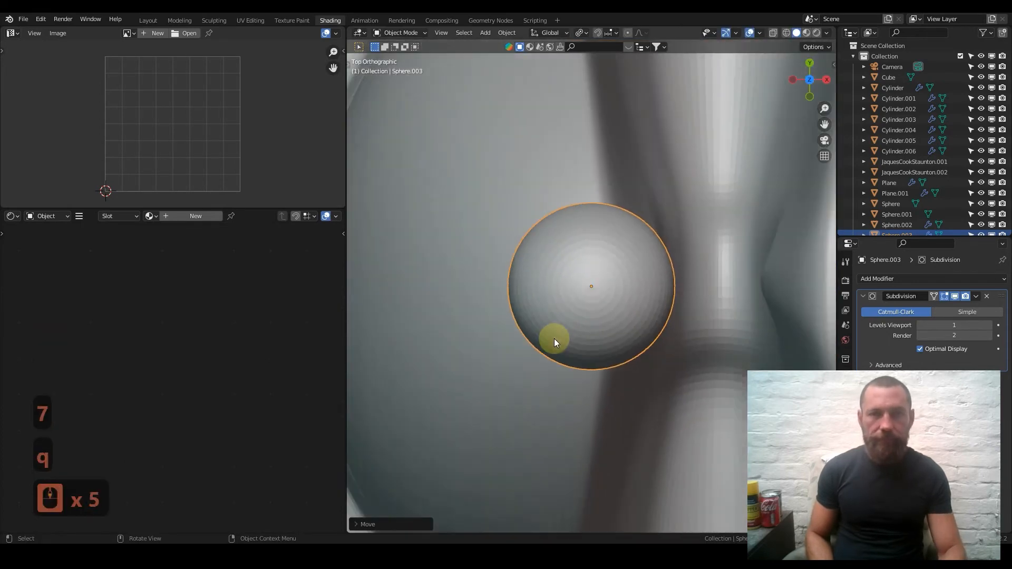
scroll(555, 340, "down", 5)
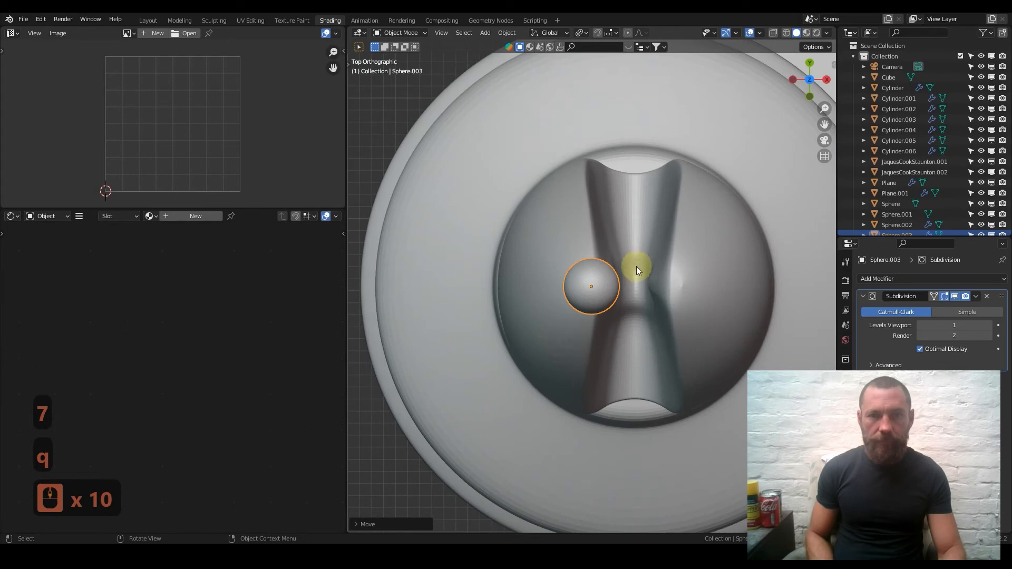
middle_click_drag(641, 323, 624, 238)
key("KP_1")
scroll(626, 245, "down", 9)
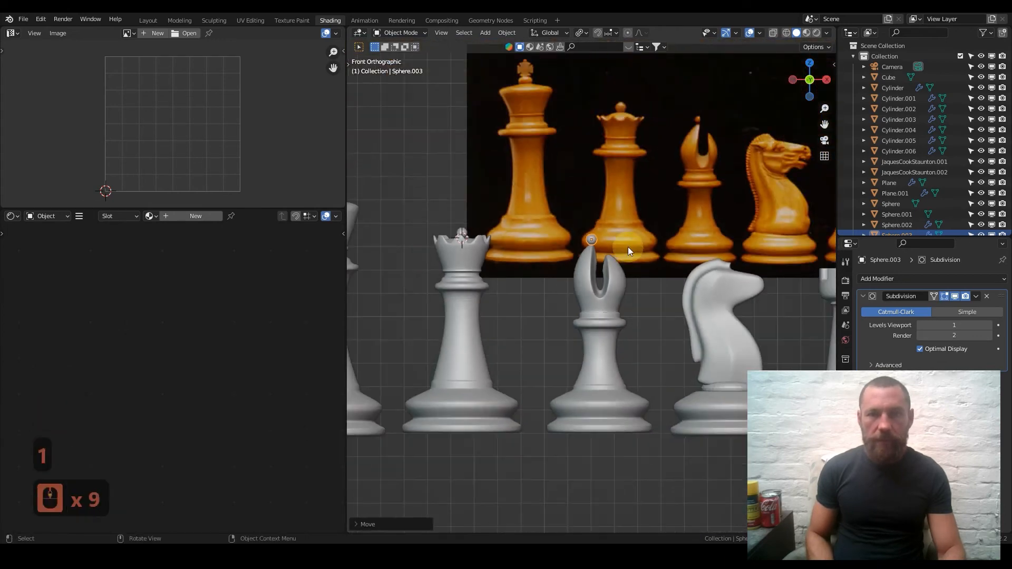
Step: Move the wide reference image of all six pieces up, clear of the modeled chess pieces
scroll(655, 325, "down", 3)
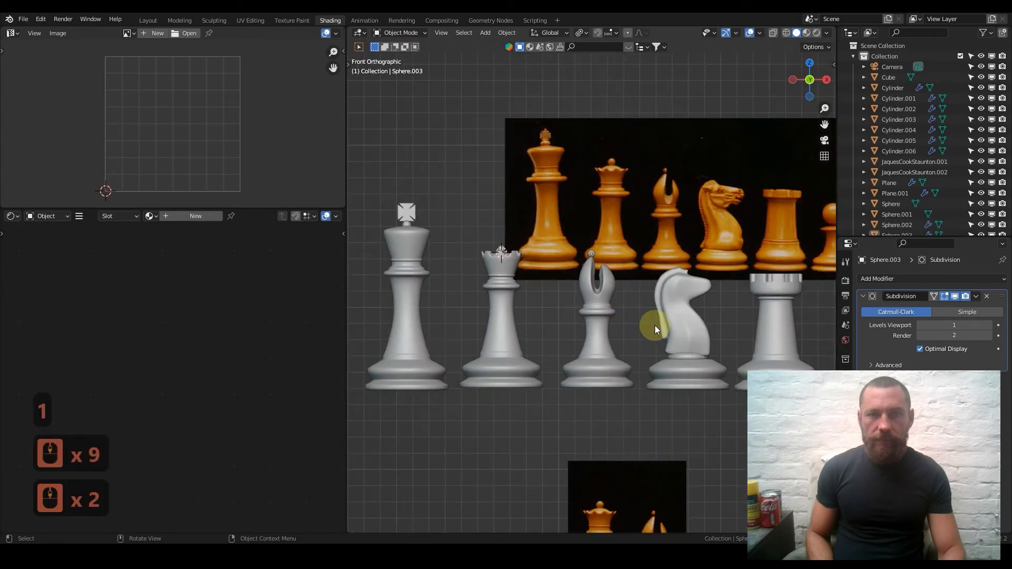
left_click(690, 228)
key("g")
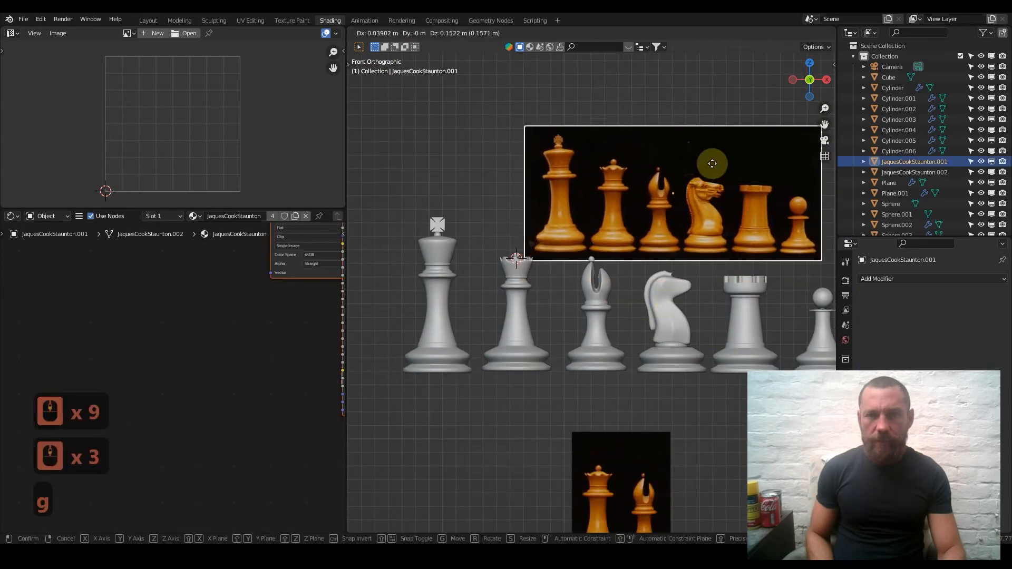
left_click(698, 129)
Step: Move the small queen-and-bishop reference image up beside the wide reference image, on the king's side
scroll(647, 214, "down", 4)
left_click(606, 369)
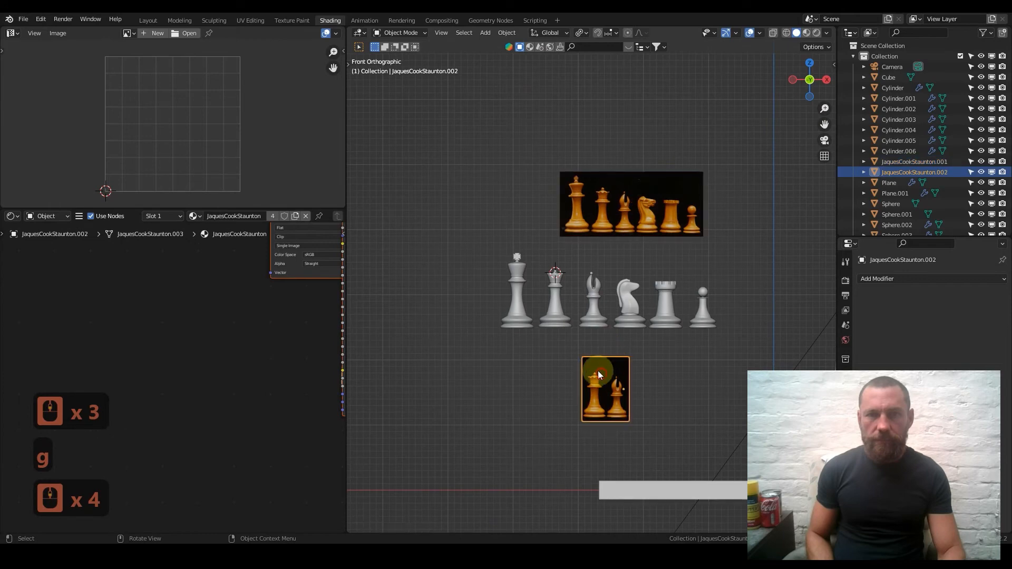
key("g")
left_click(499, 171)
Step: Turn the image editor area into an enlarged second 3D viewport and set the main viewport to top view
scroll(652, 277, "down", 1)
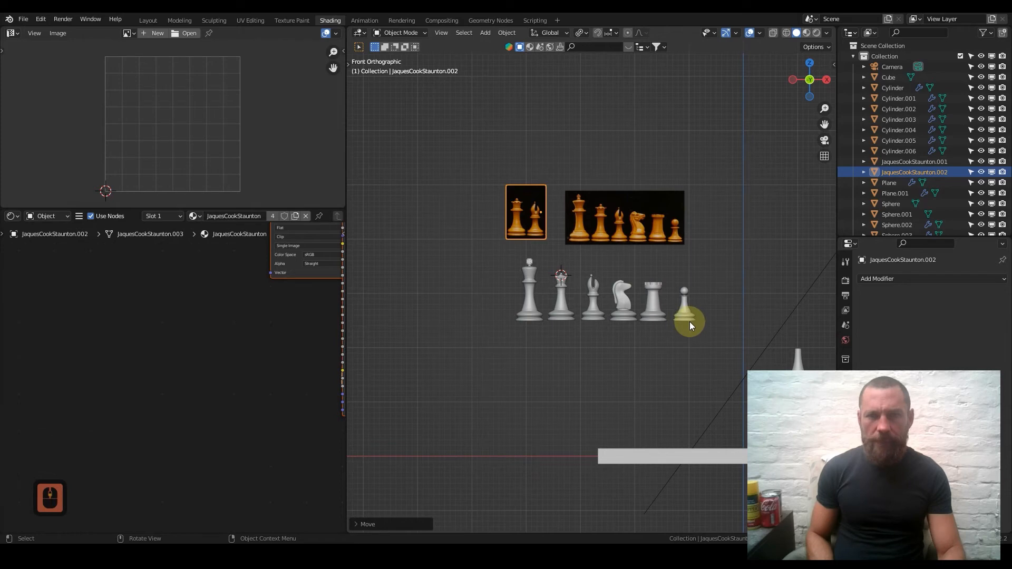
left_click_drag(711, 324, 485, 311)
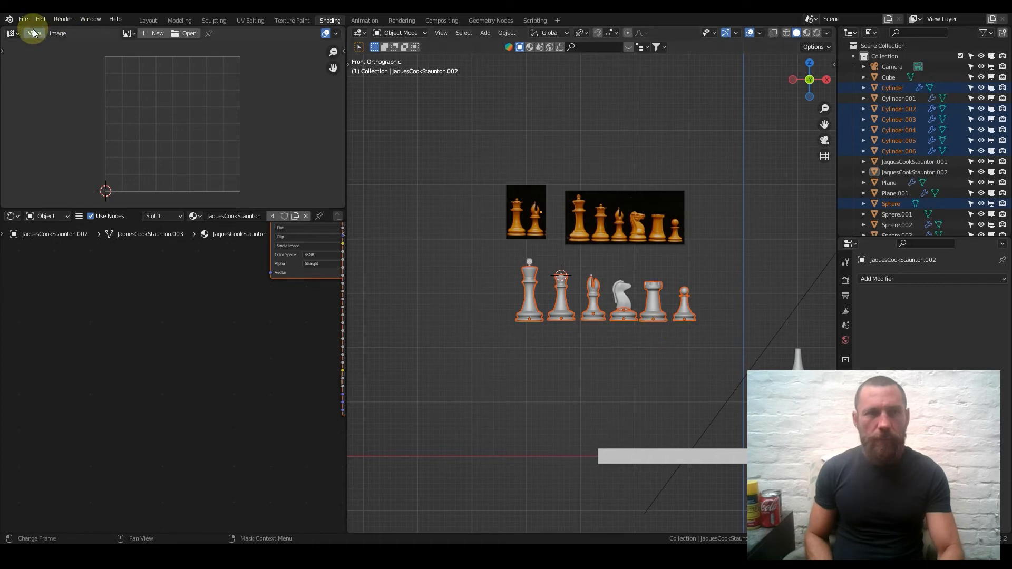
left_click(11, 33)
left_click(36, 63)
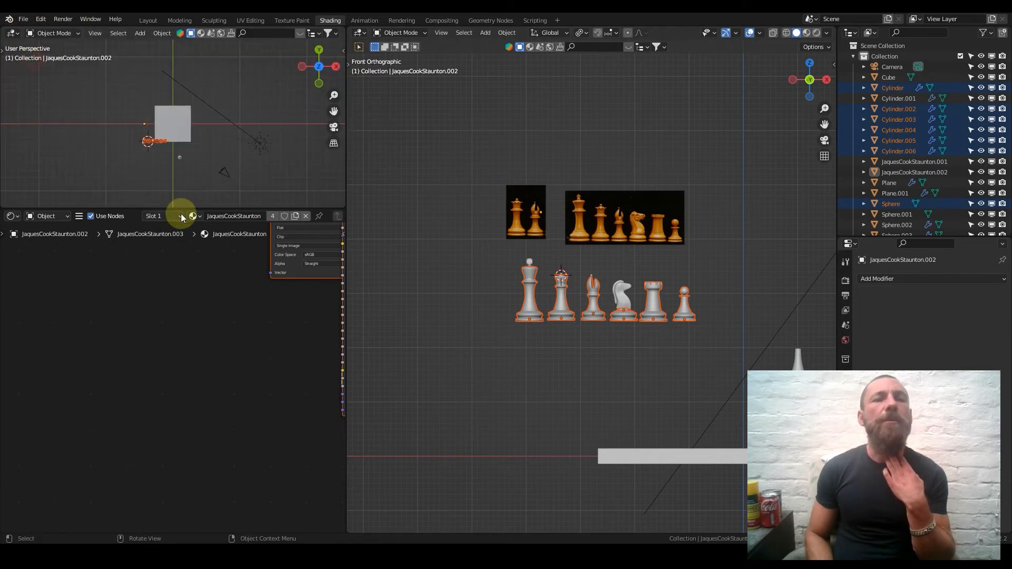
left_click_drag(181, 208, 200, 394)
scroll(185, 229, "up", 8)
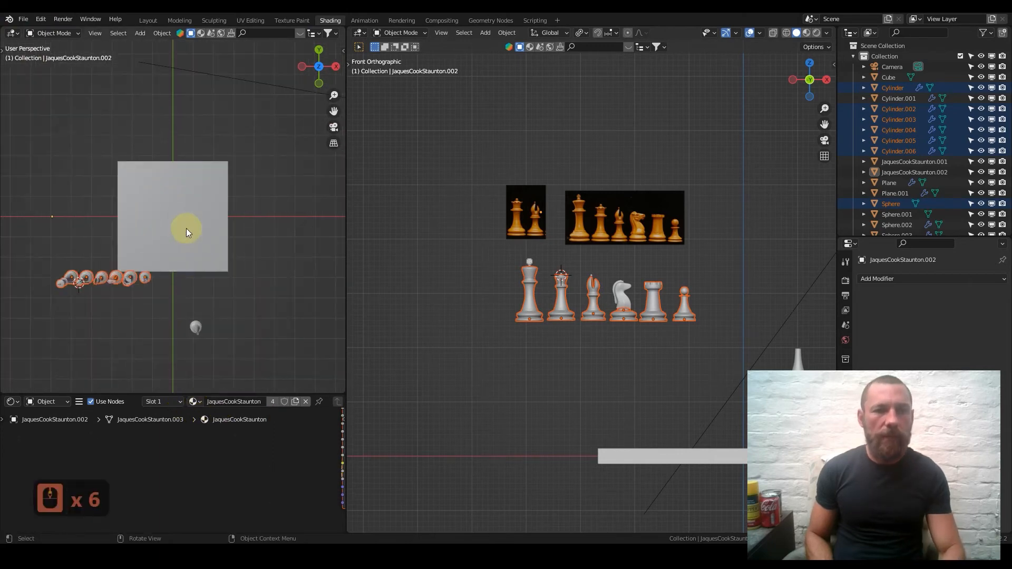
middle_click_drag(175, 228, 311, 180, "shift")
key("KP_7")
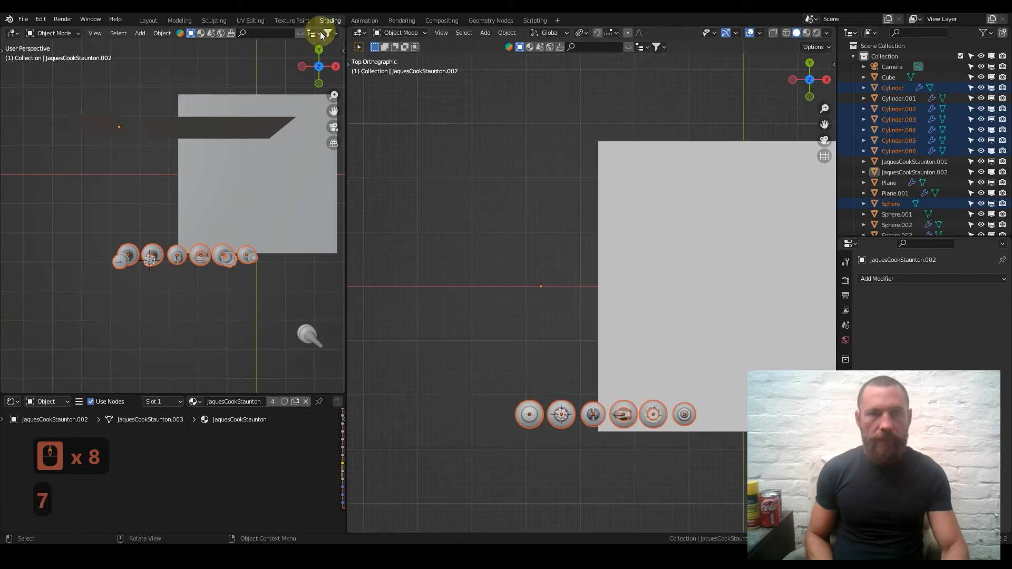
Step: In a front view of the second viewport, select the king's body, ball and cross and move them to a new collection named King
scroll(311, 33, "down", 7)
scroll(310, 32, "down", 8)
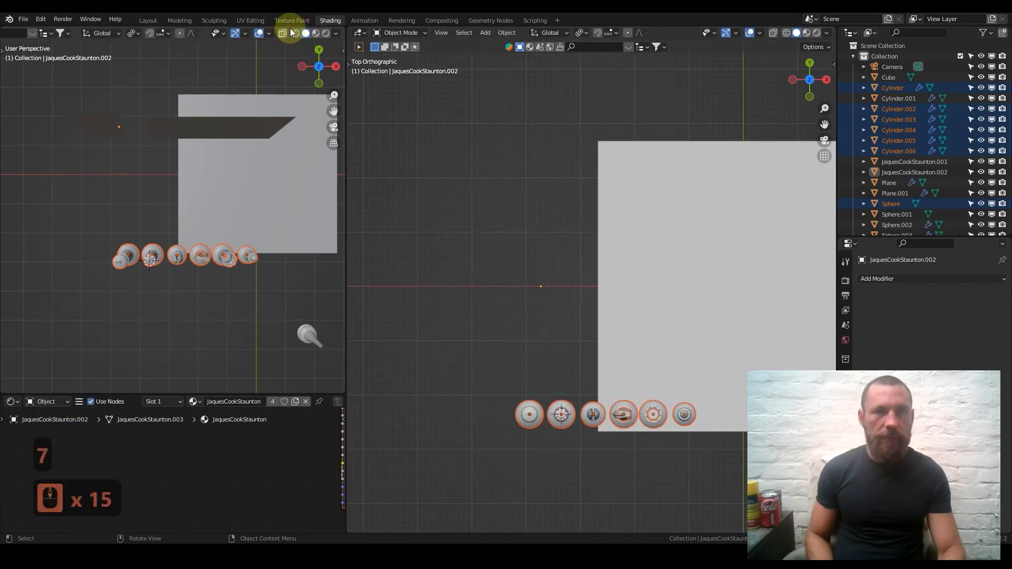
key("KP_1")
left_click(141, 129)
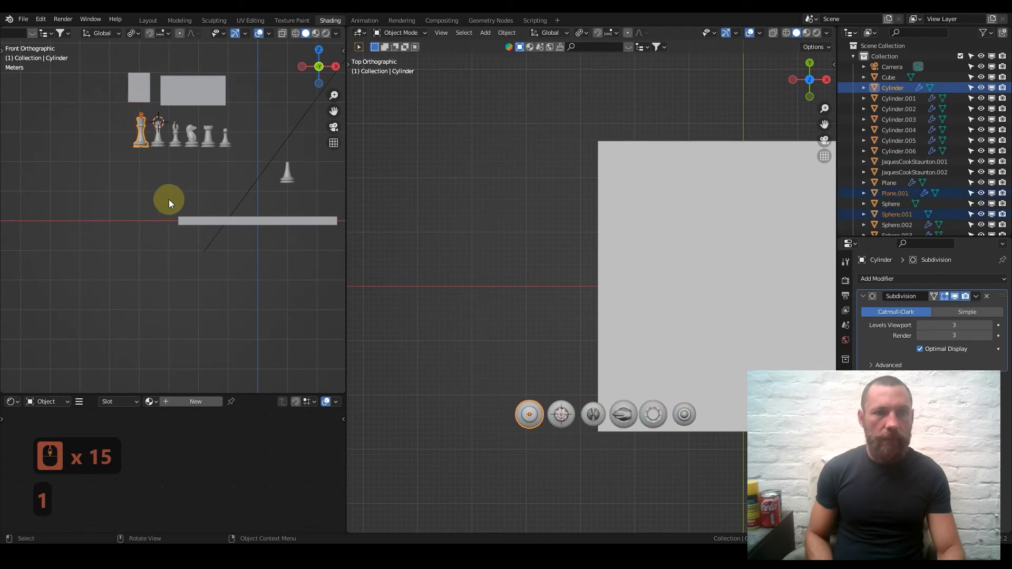
key("m")
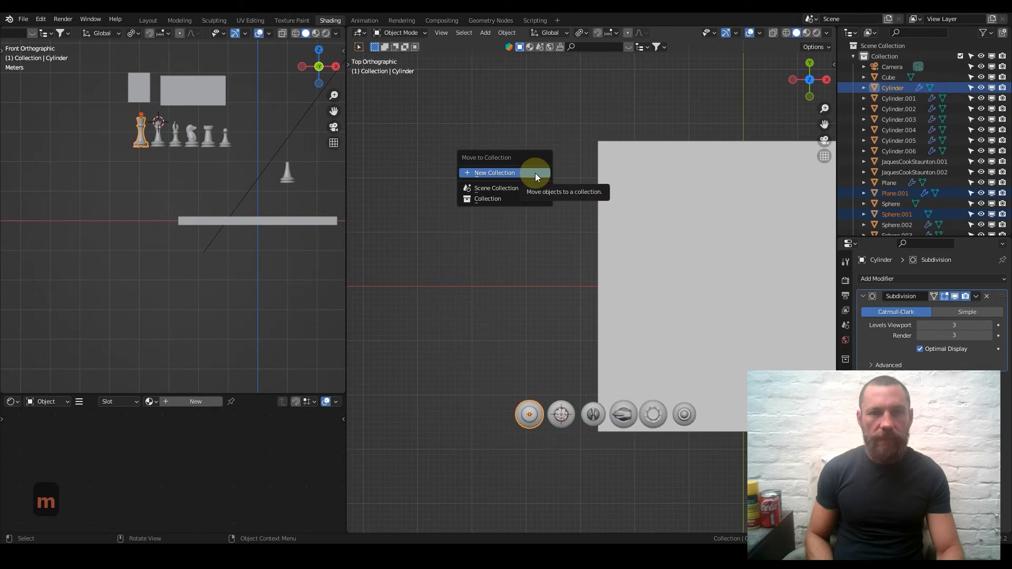
left_click(535, 174)
type("King")
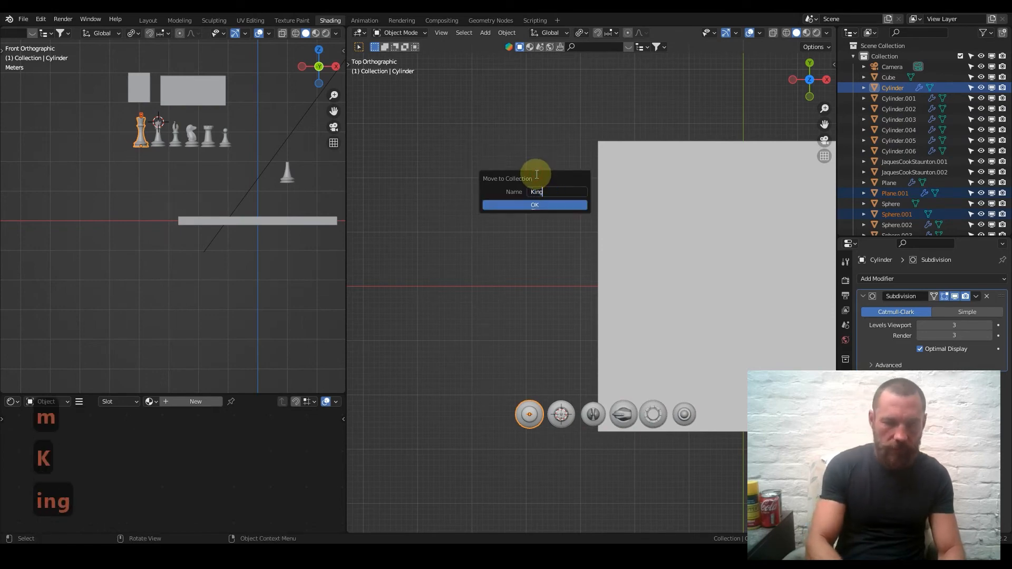
key("Return")
key("Return")
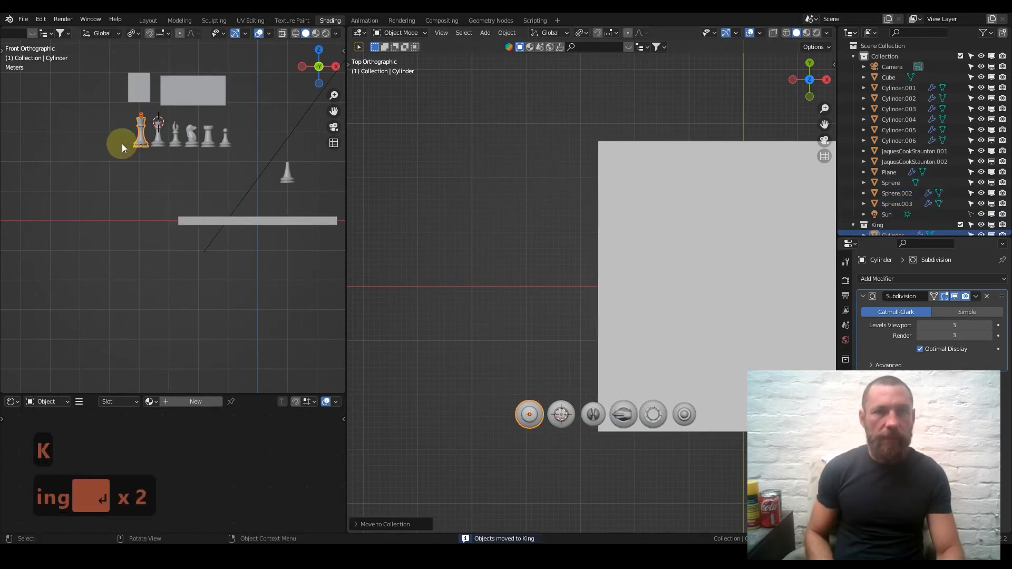
Step: Show the main viewport as a rendered top view and select the chessboard with its first material slot
left_click(817, 33)
mouse_move(644, 305)
middle_mouse_down()
mouse_move(658, 314)
mouse_move(533, 267)
middle_mouse_up()
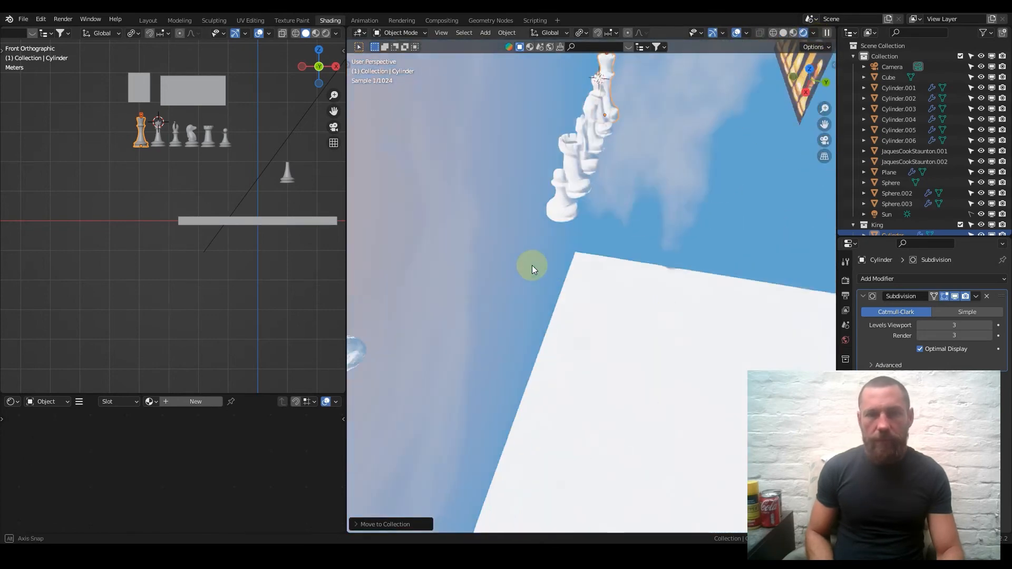
key("KP_7")
middle_click_drag(608, 309, 560, 358, "shift")
left_click(610, 244)
left_click(153, 402)
left_click(181, 428)
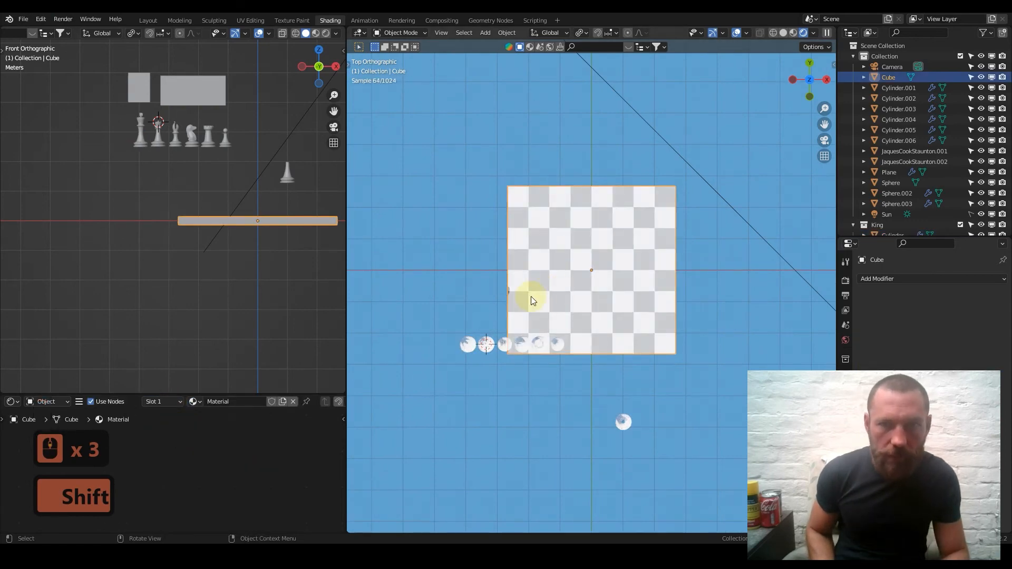
Step: Switch the Sun light's visibility off and back on to compare the lighting on the chessboard
scroll(549, 305, "up", 3)
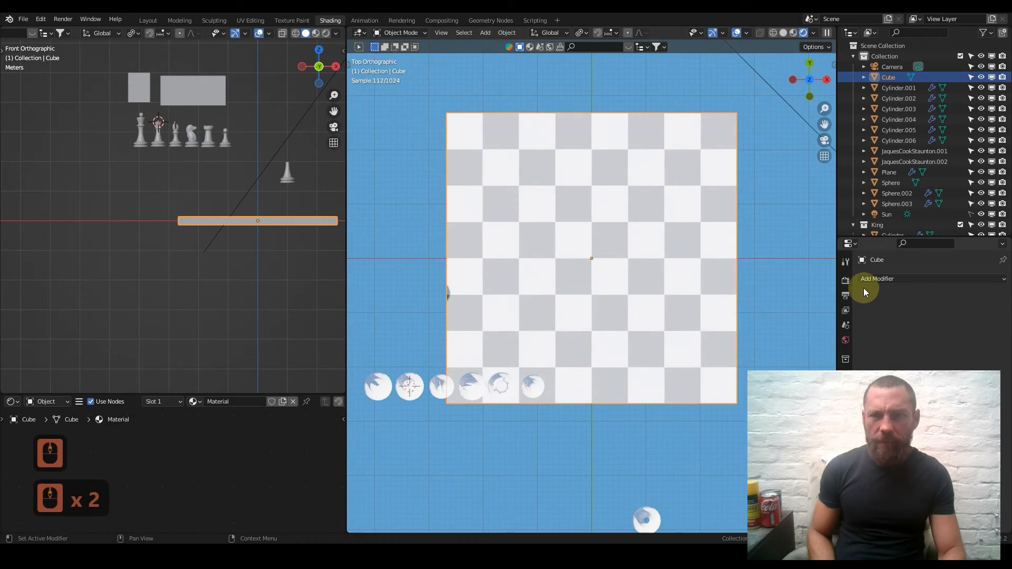
left_click(981, 214)
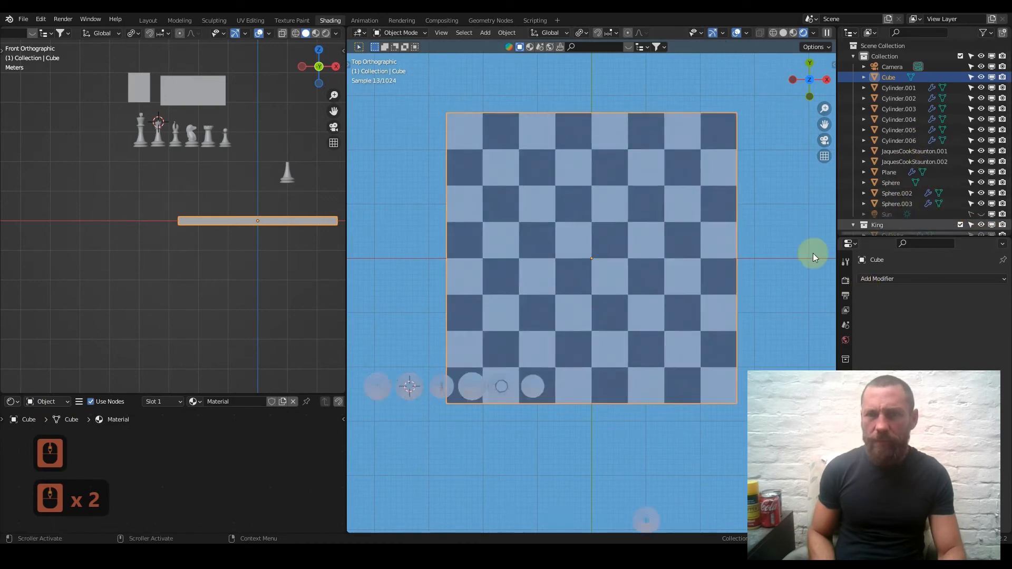
left_click(983, 214)
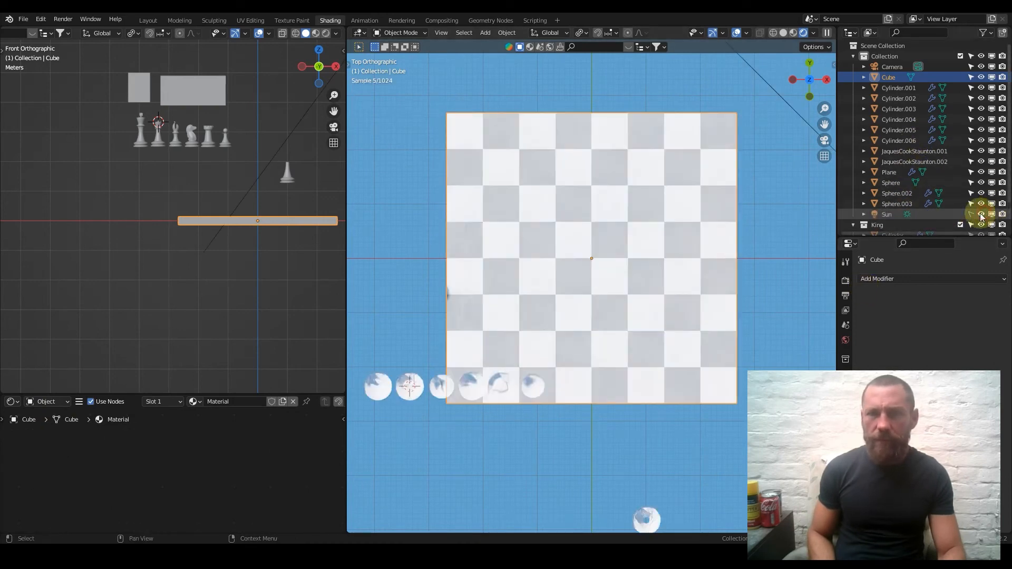
Step: Select the Sun light and rotate it in the front view to about -78° X, 44° Y and -113° Z
left_click(276, 162)
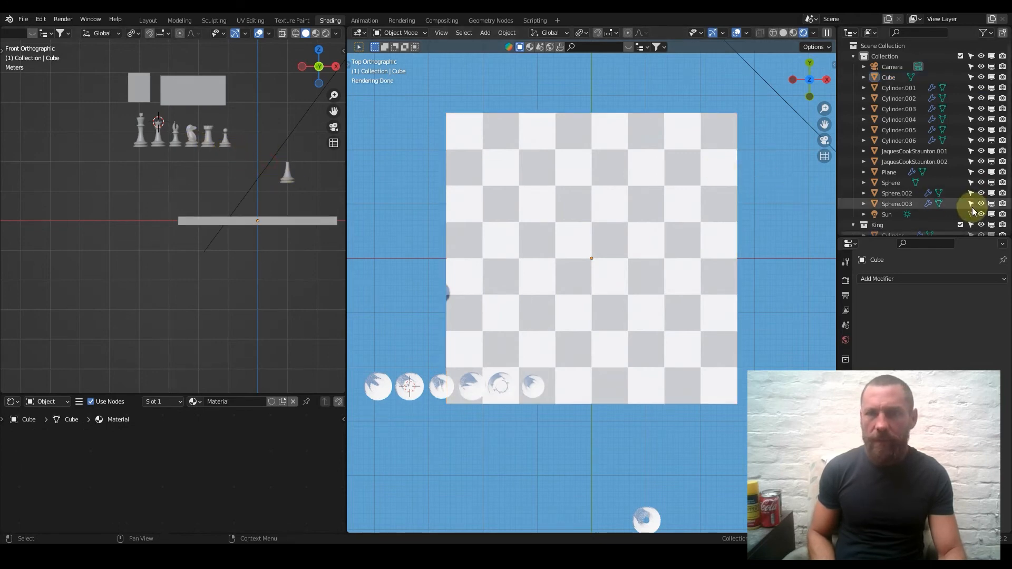
scroll(971, 200, "down", 2)
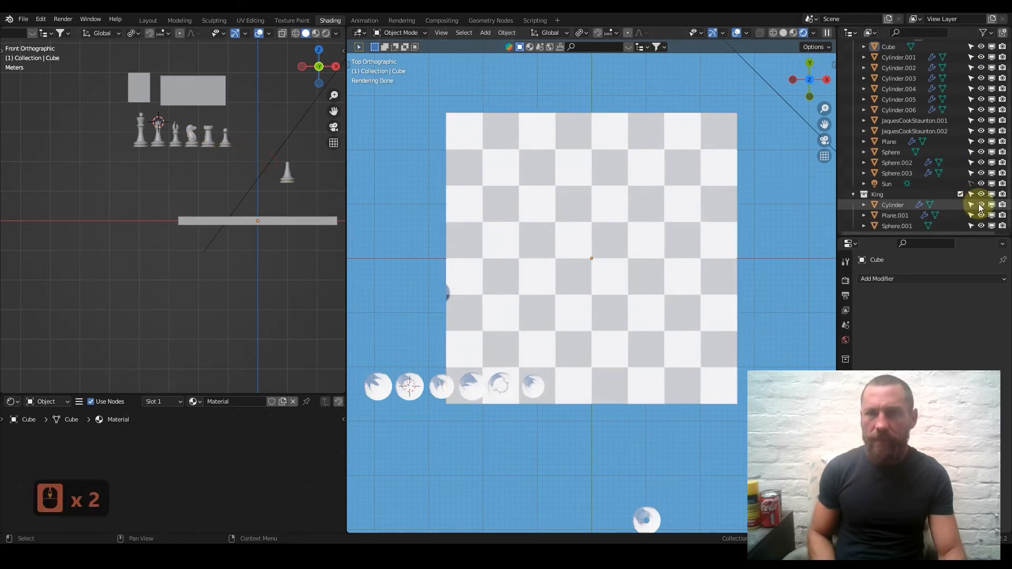
left_click(274, 157)
key("r")
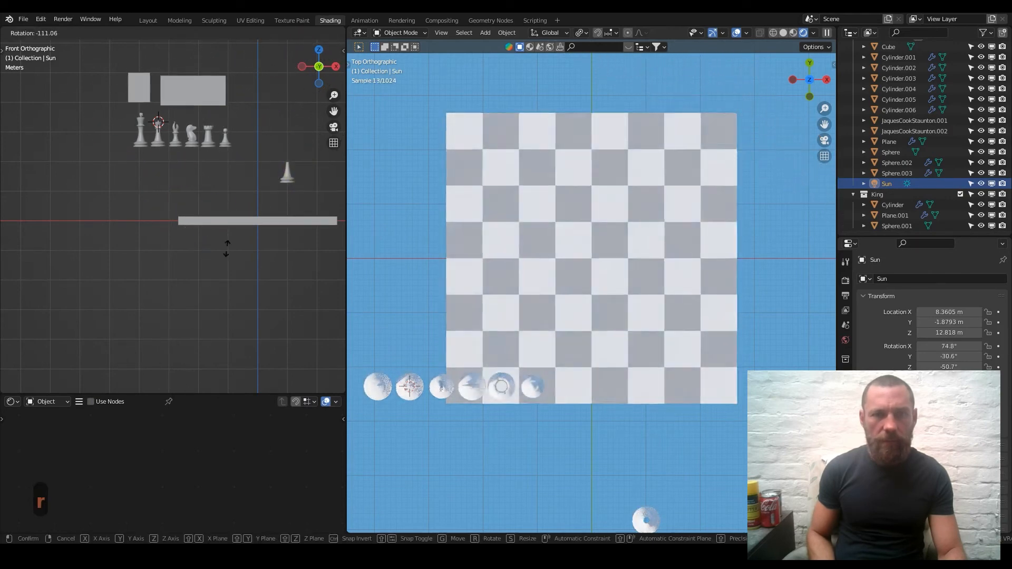
left_click(178, 255)
scroll(254, 207, "down", 7)
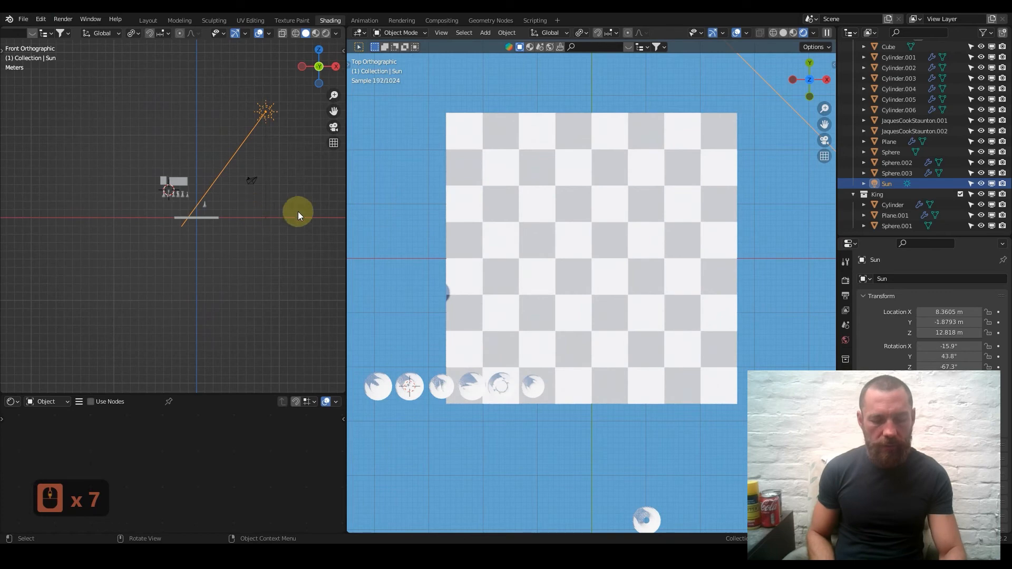
key("r")
left_click(213, 208)
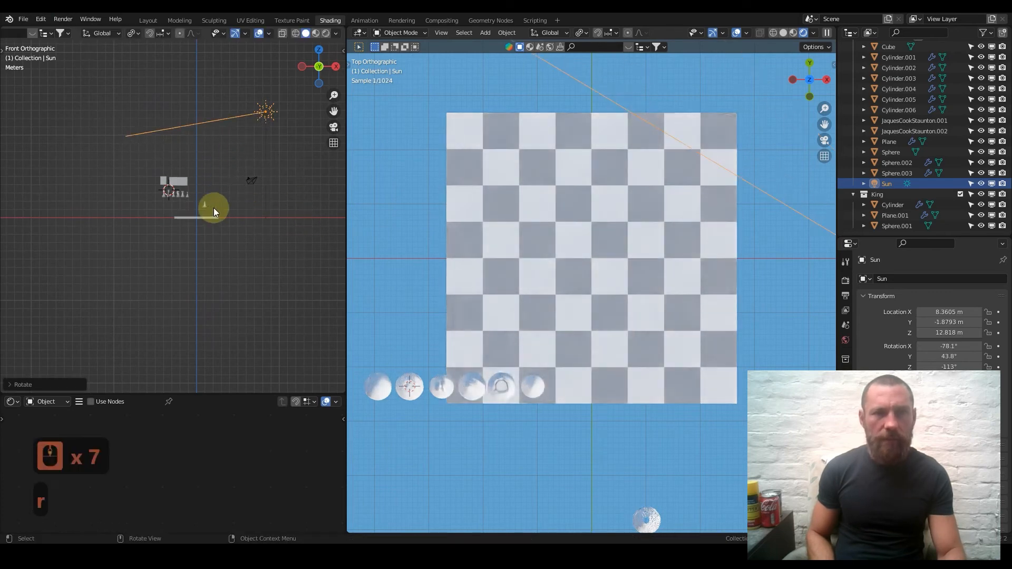
Step: Rotate the Sun light in the top view to about -138° on Z so it points diagonally past the chessboard
key("KP_7")
key("r")
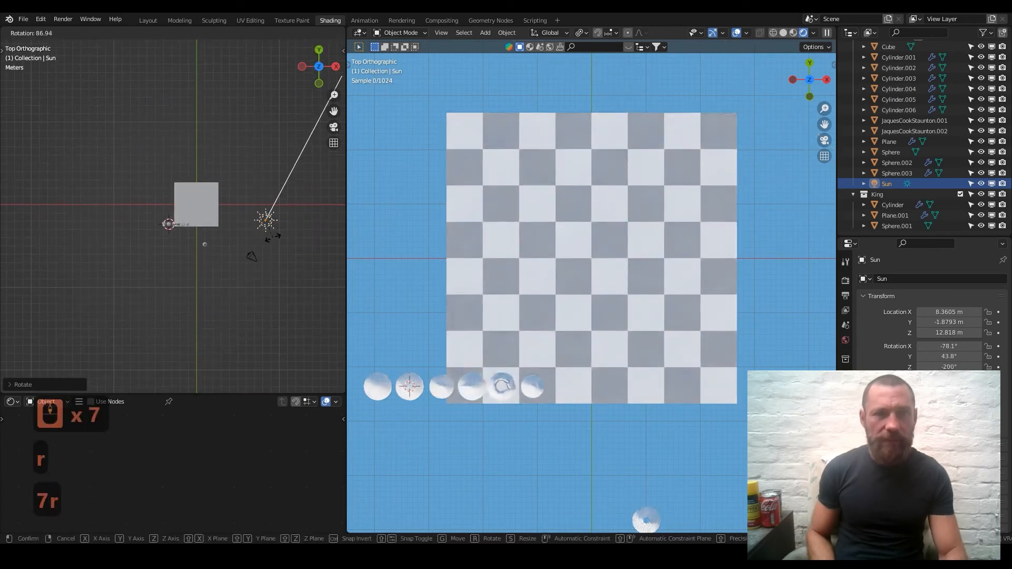
left_click(288, 235)
key("r")
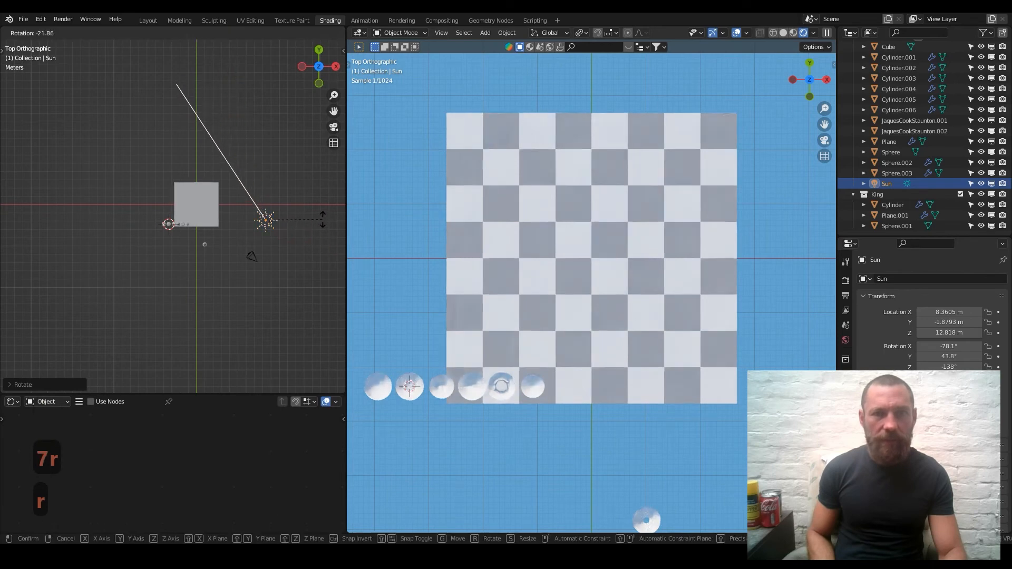
left_click(447, 241)
Step: Select the chessboard, enlarge the shader editor and set the Principled BSDF's Metallic value to 1.0
left_click(539, 236)
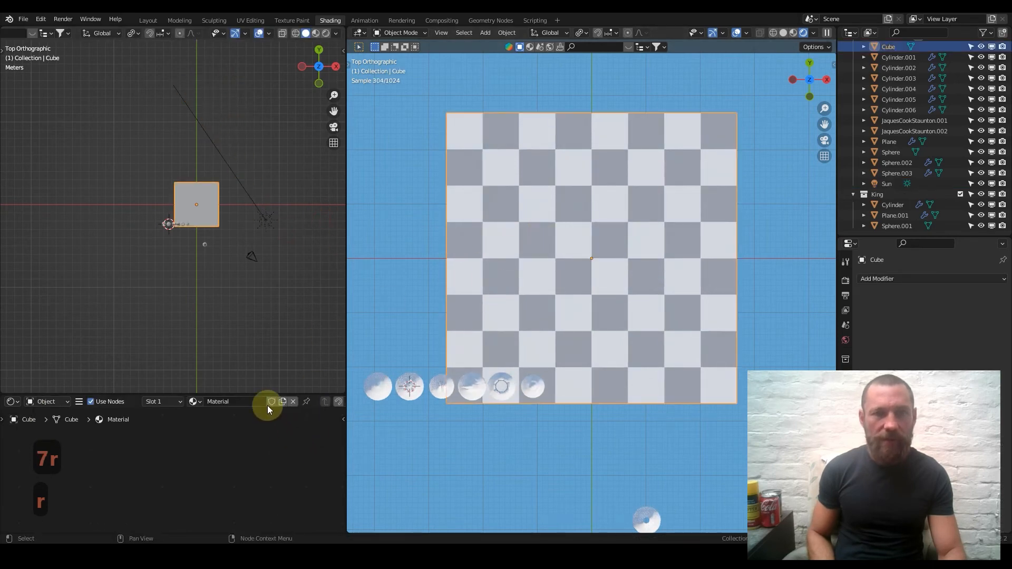
left_click_drag(272, 395, 274, 191)
middle_click_drag(265, 283, 209, 467, "shift")
middle_click_drag(292, 428, 157, 313, "shift")
scroll(230, 390, "up", 6)
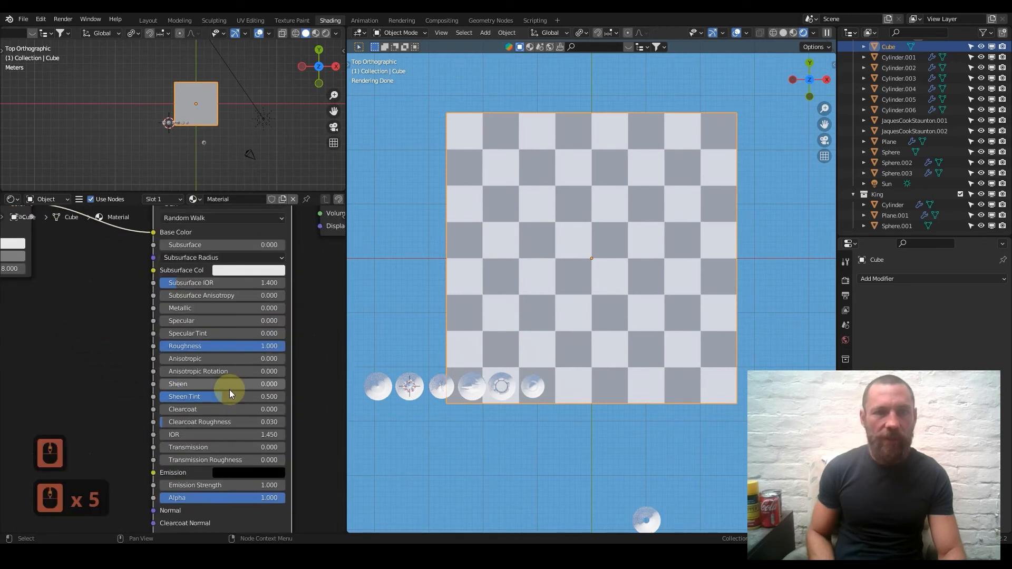
scroll(230, 390, "up", 6)
scroll(293, 325, "up", 1)
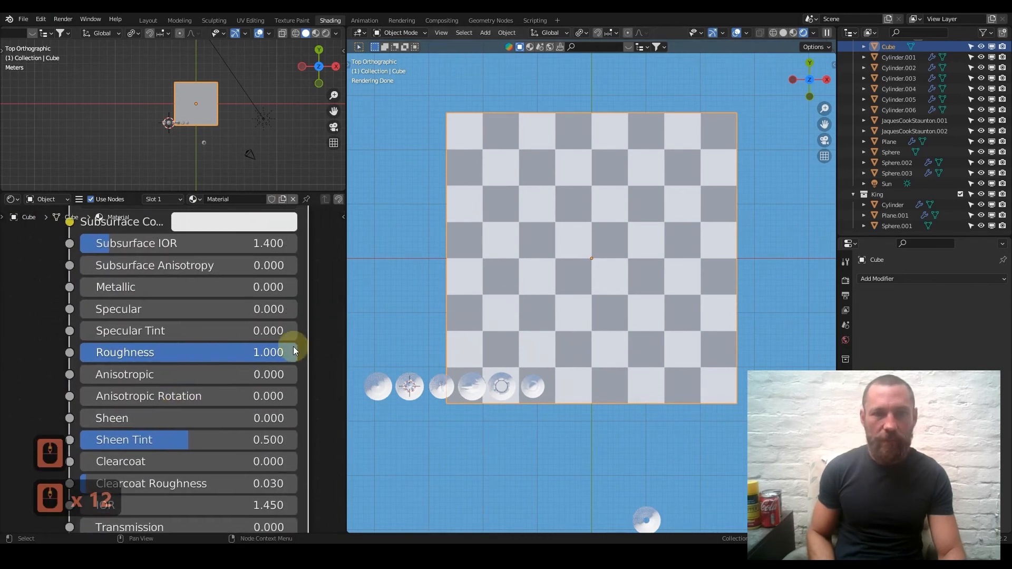
mouse_move(298, 352)
left_mouse_down()
mouse_move(80, 352)
mouse_move(298, 352)
left_mouse_up()
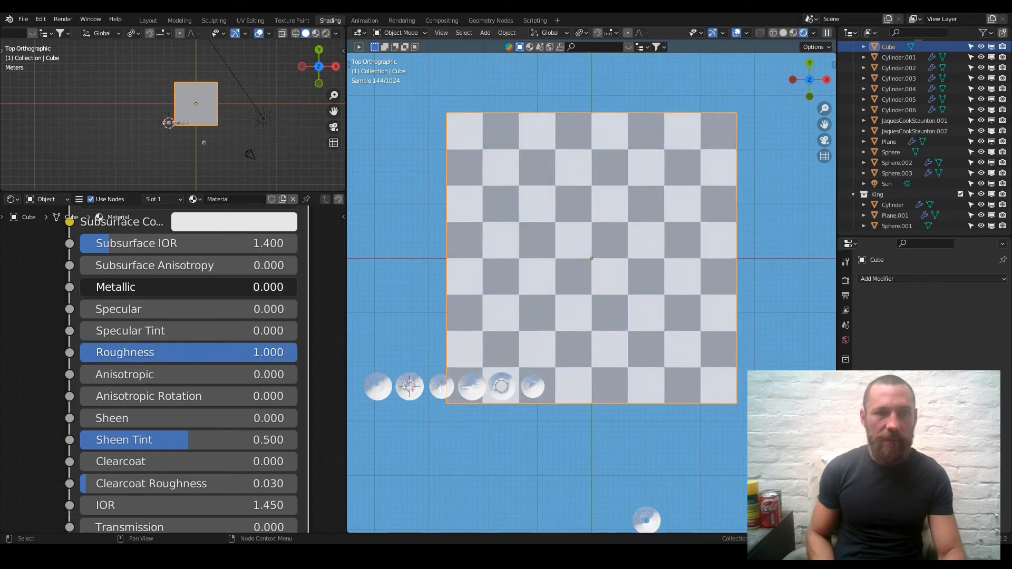
left_click_drag(106, 287, 298, 287)
left_click(292, 287)
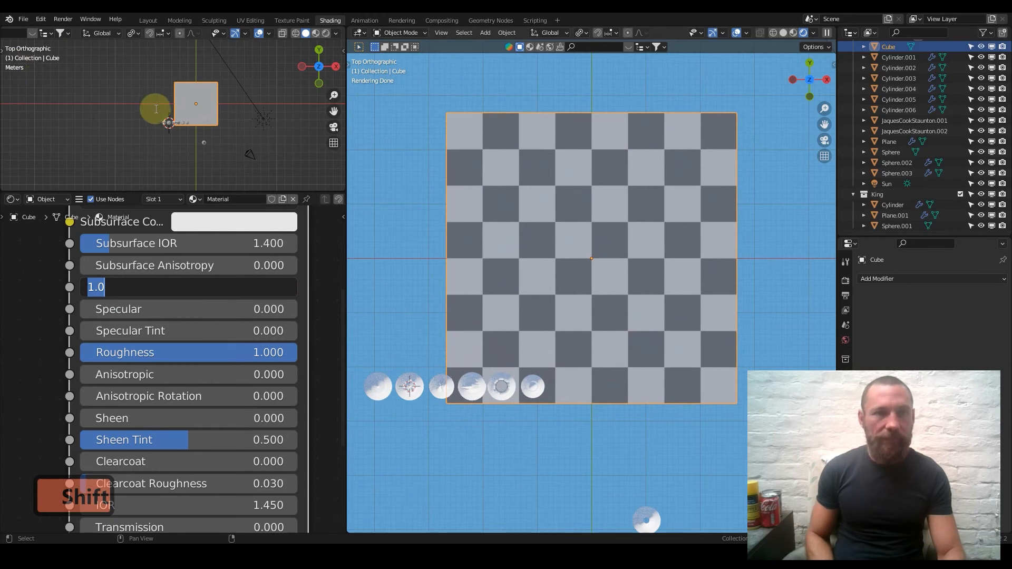
key("1")
Step: Select all the king's parts in the front view and move them onto the king's square, e1, in the top view
key("1")
scroll(158, 132, "up", 8)
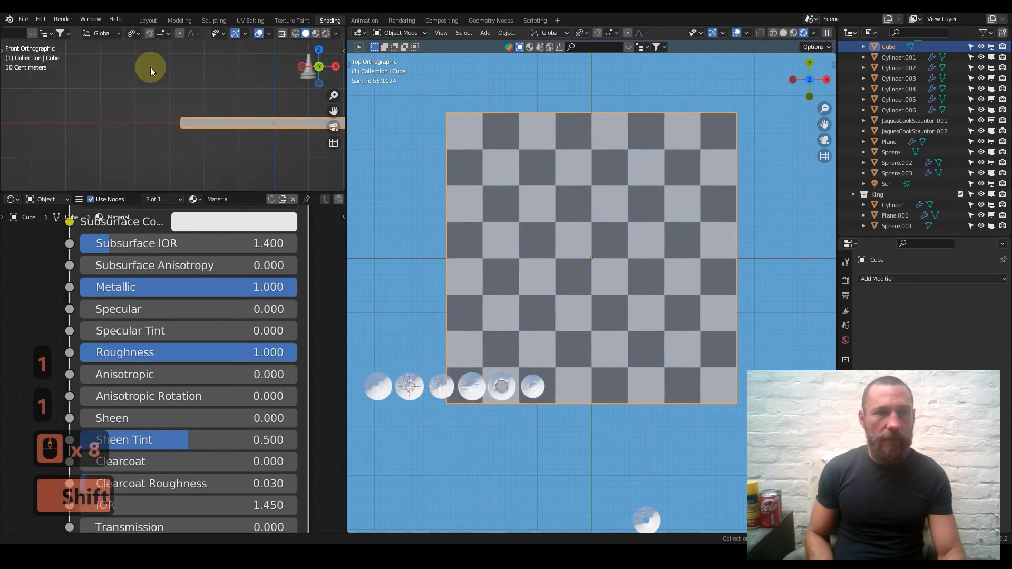
middle_click_drag(150, 68, 166, 143, "shift")
scroll(164, 142, "up", 2)
left_click_drag(147, 108, 176, 145)
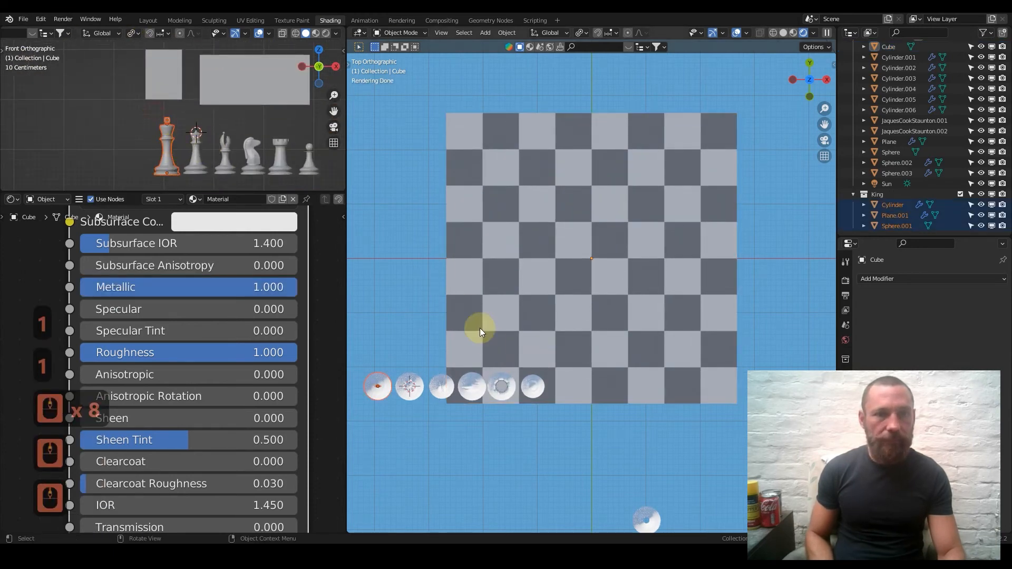
key("g")
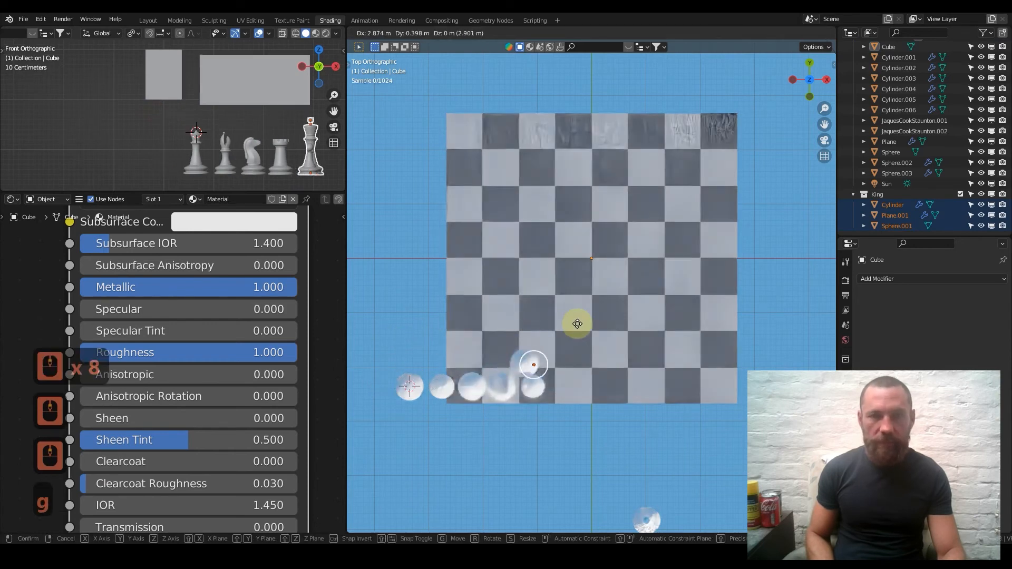
left_click(625, 339)
Step: Select the queen's parts and move them onto the d1 square beside the king in the top view
left_click_drag(203, 169, 203, 169)
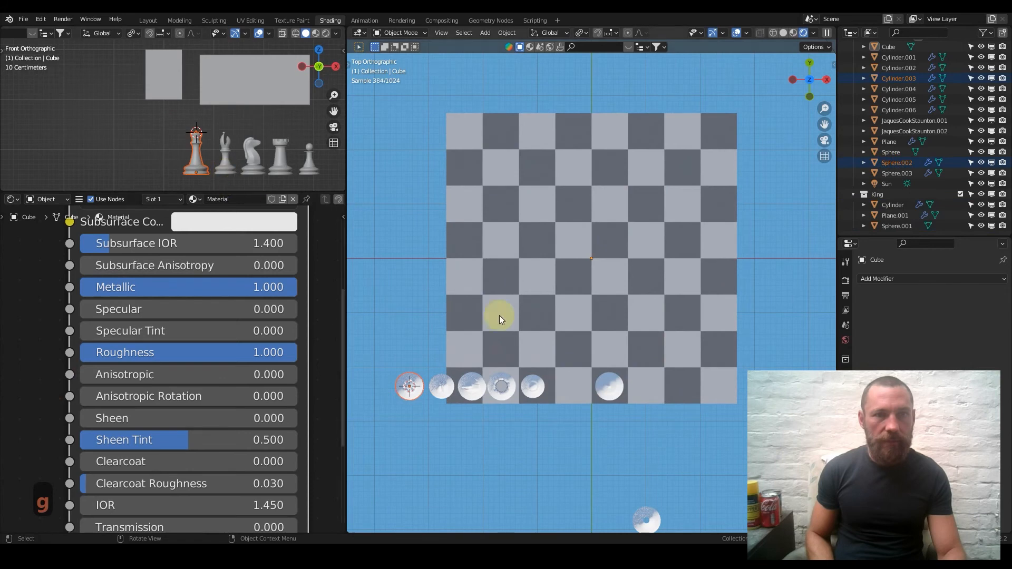
key("g")
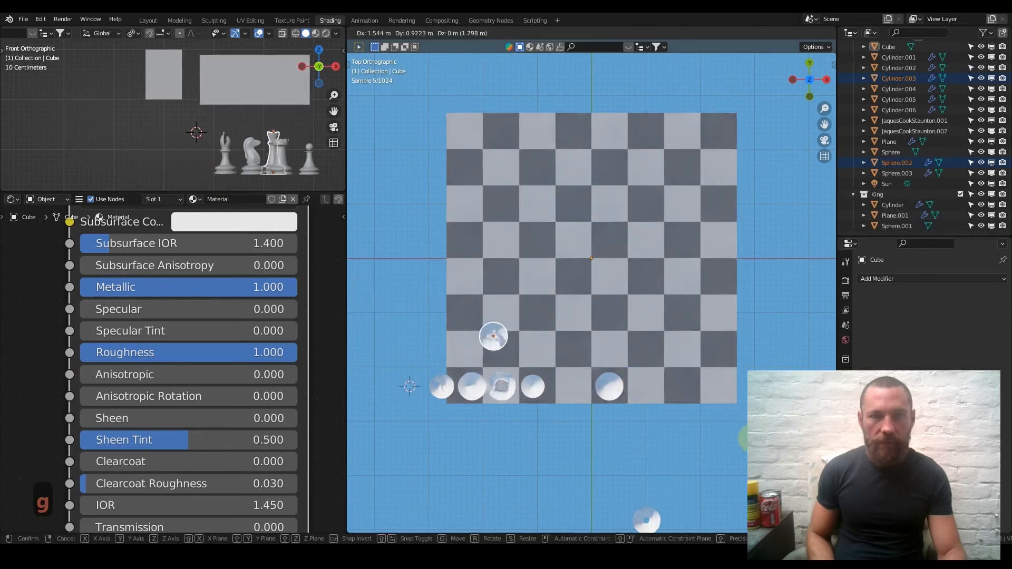
left_click(349, 488)
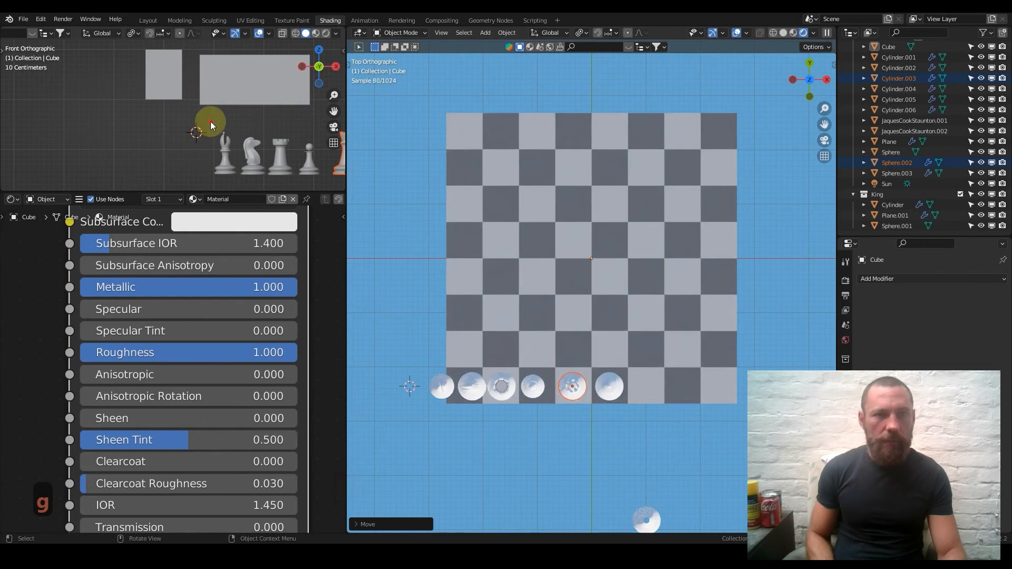
Step: Move the queen's body and top ball to a new collection named Queen
left_click_drag(238, 174, 239, 174)
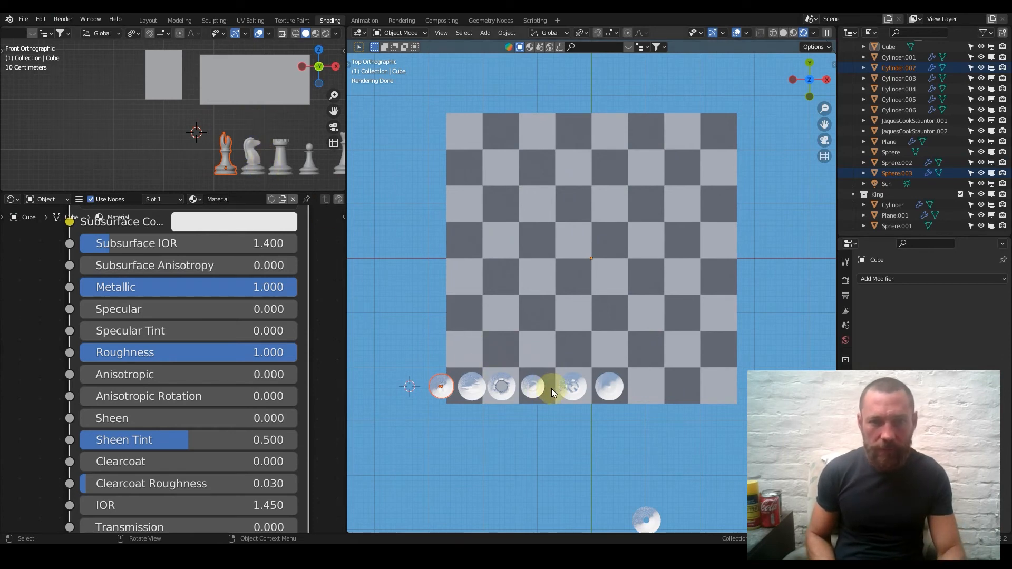
left_click_drag(586, 400, 589, 409)
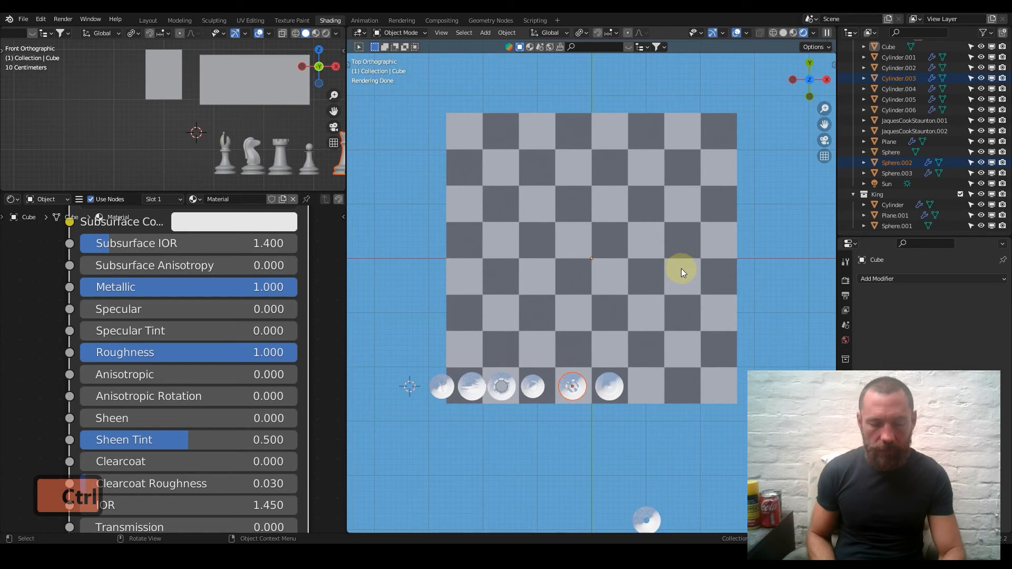
key("m")
left_click(677, 267)
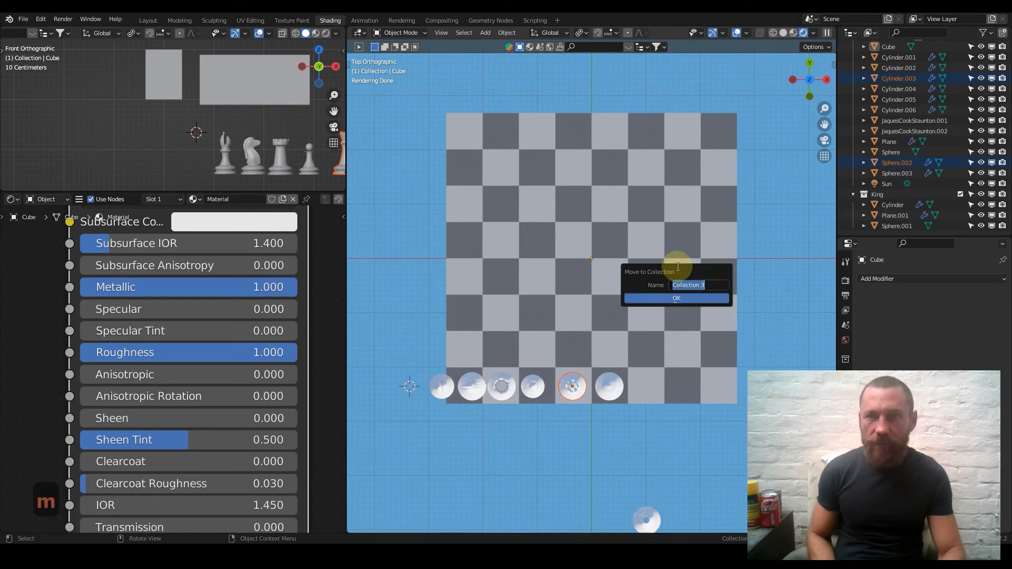
type("Queen")
key("Return")
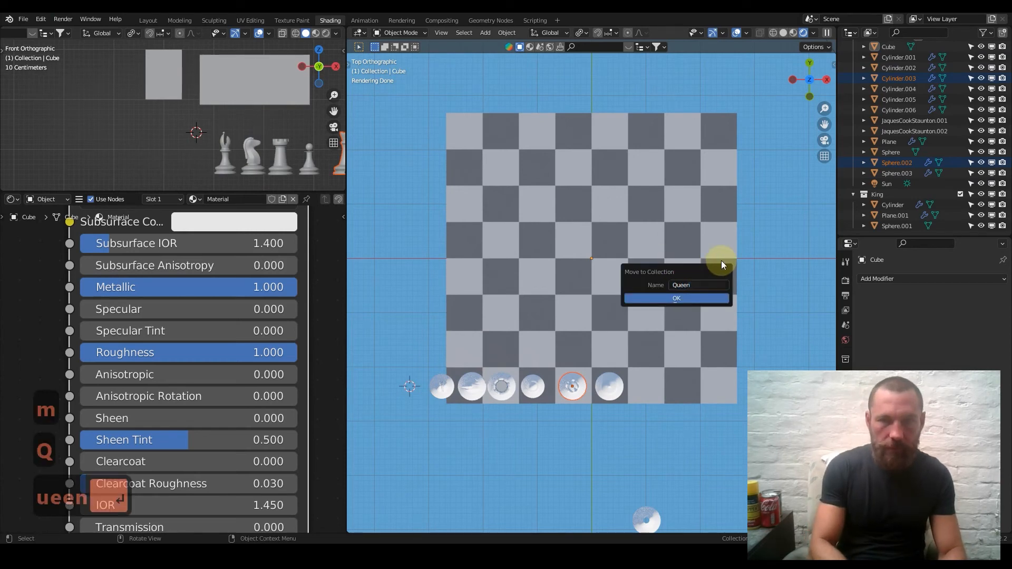
key("Return")
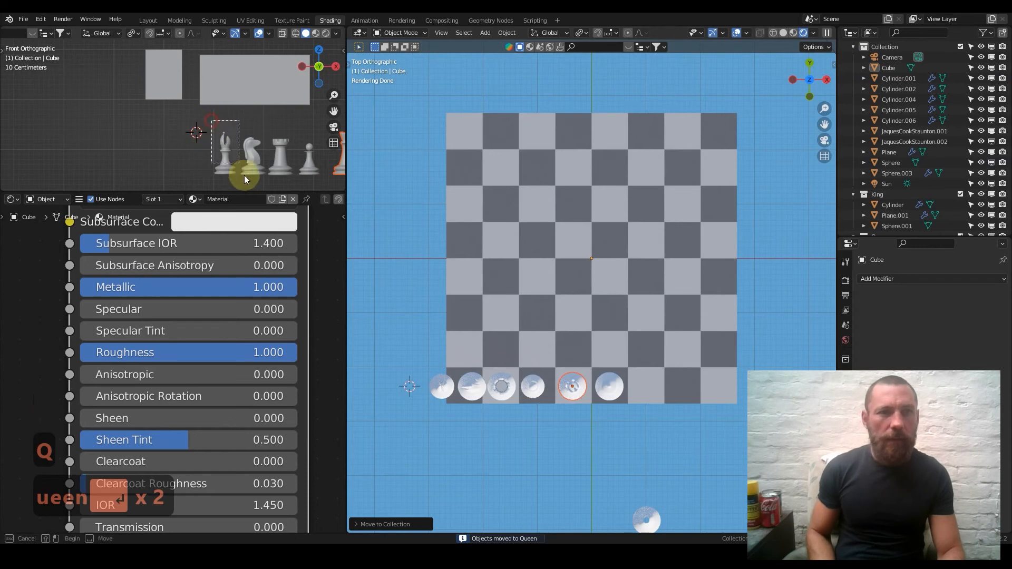
Step: Select the bishop's body and ball in the front view and move them to a new collection named bishop
left_click_drag(237, 183, 239, 182)
key("m")
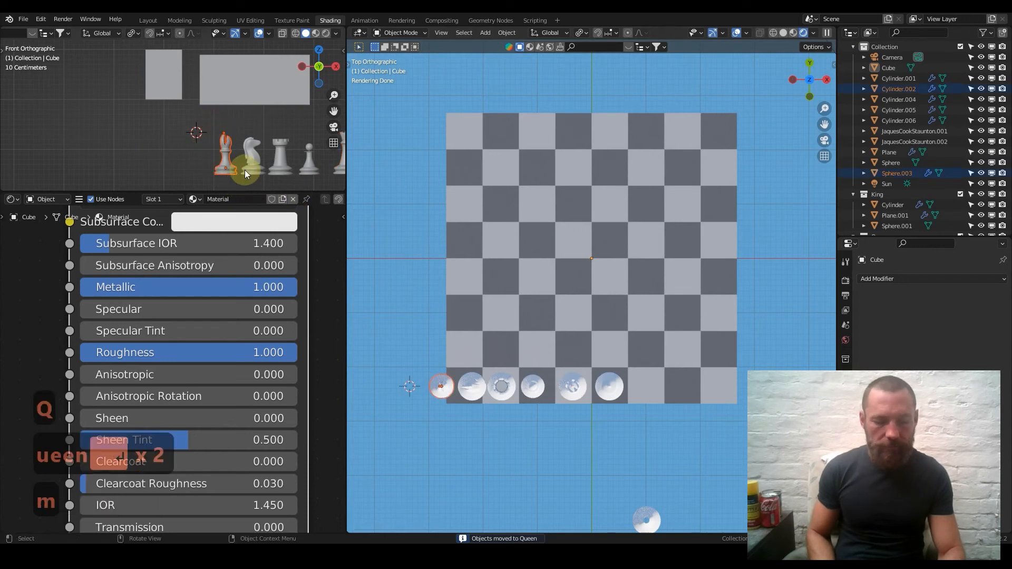
left_click(245, 170)
type("bishop")
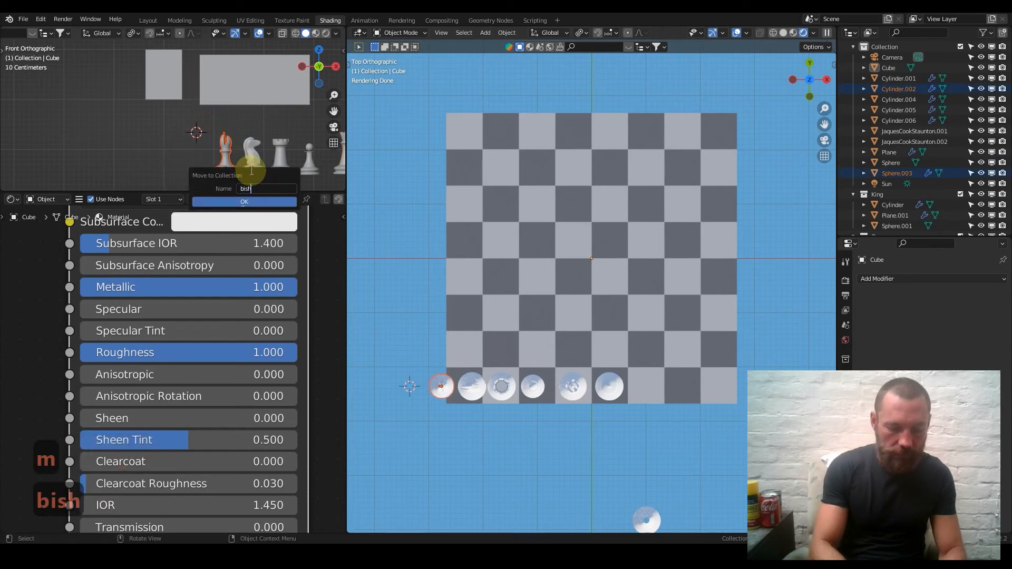
key("Return")
left_click(262, 202)
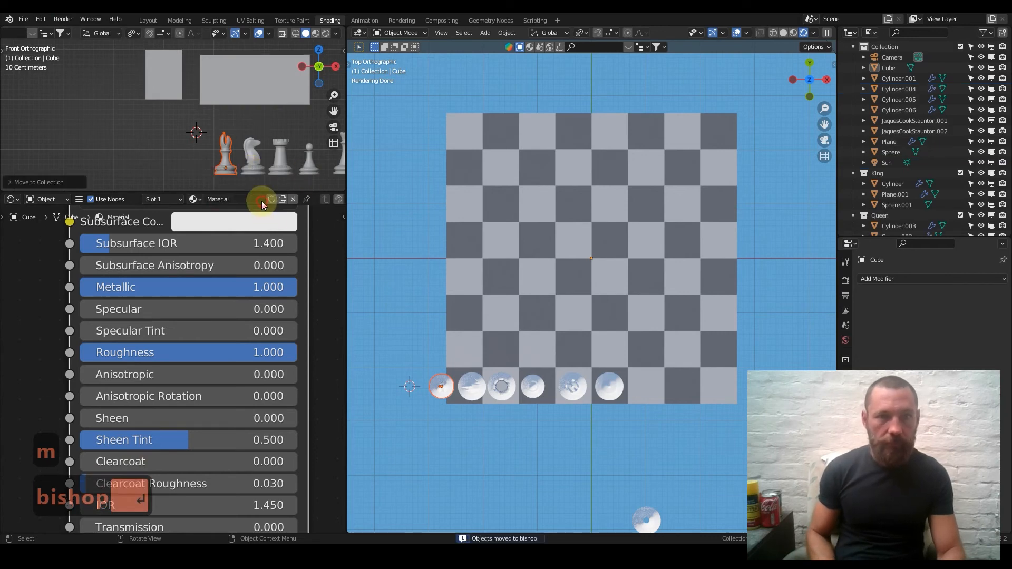
Step: Move the bishop onto the f1 square beside the king in the top view
key("g")
right_click(117, 157)
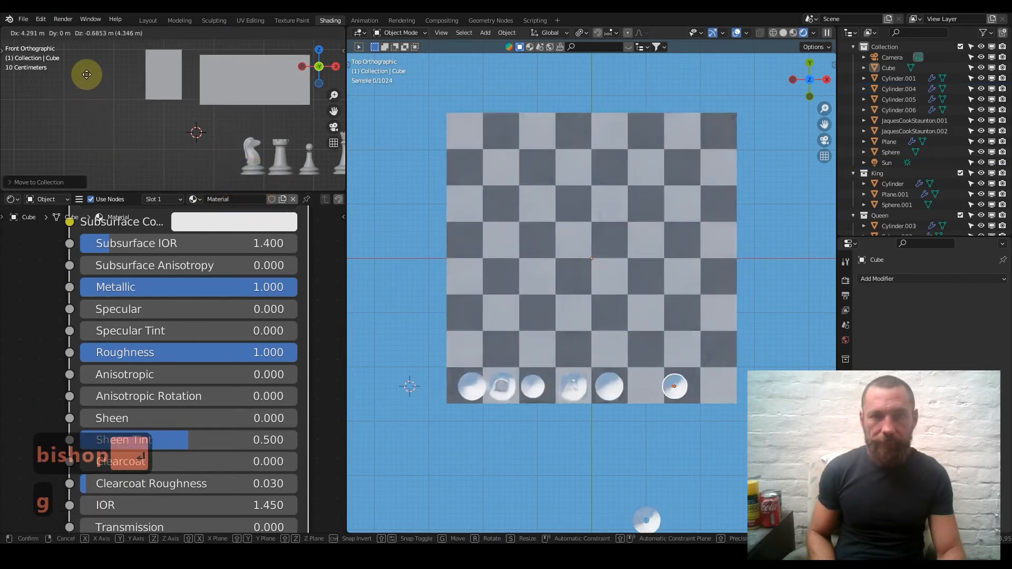
key("g")
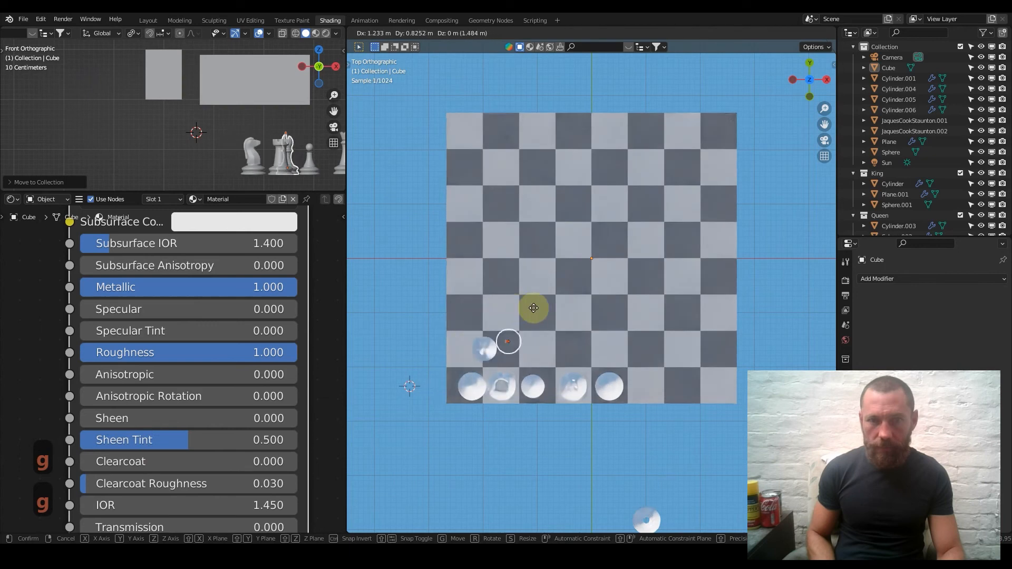
left_click(636, 353, "shift")
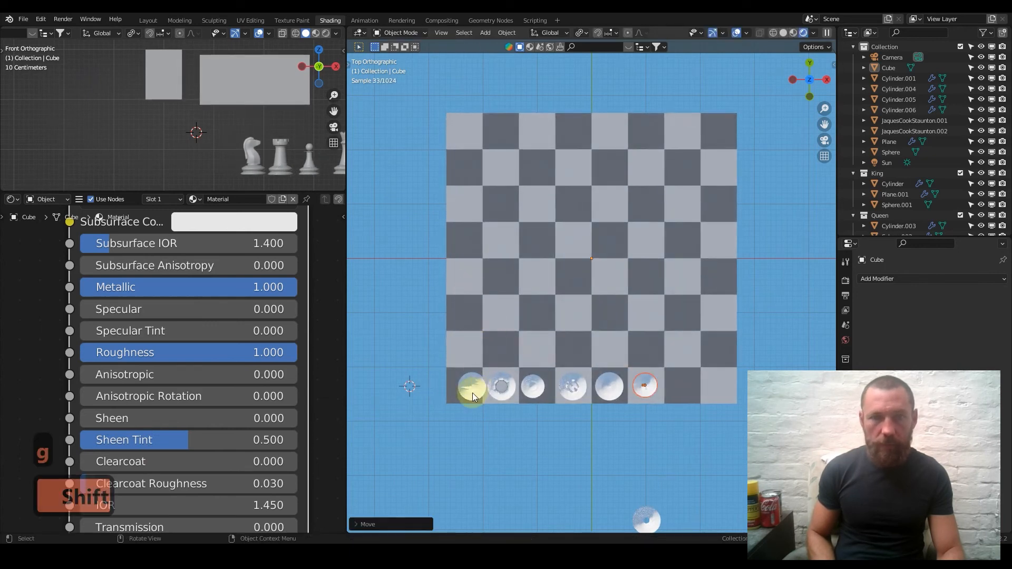
Step: Select the knight's parts in the front view and move them to a new collection named Knight
left_click_drag(254, 169, 257, 173)
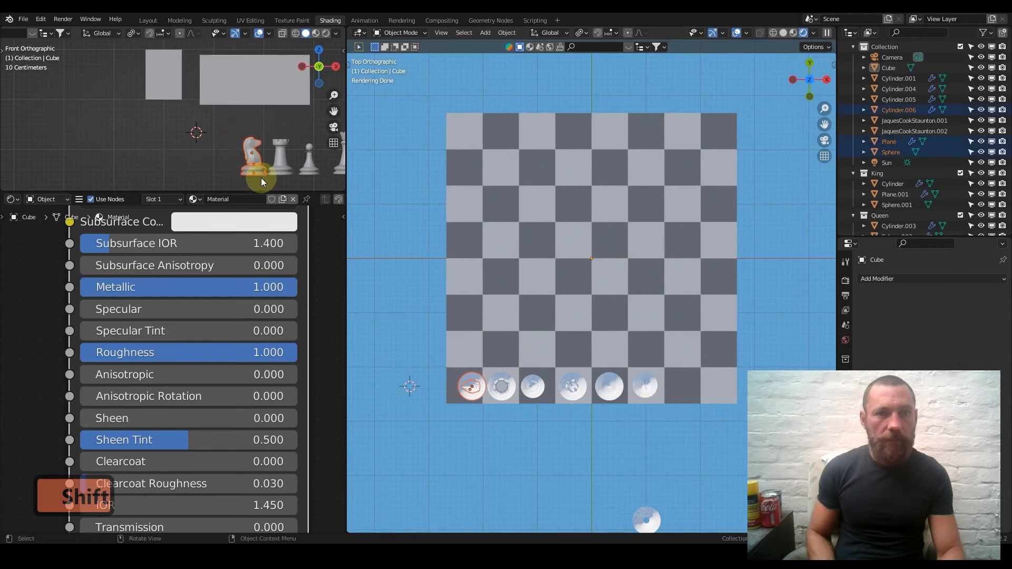
key("m")
left_click(264, 168)
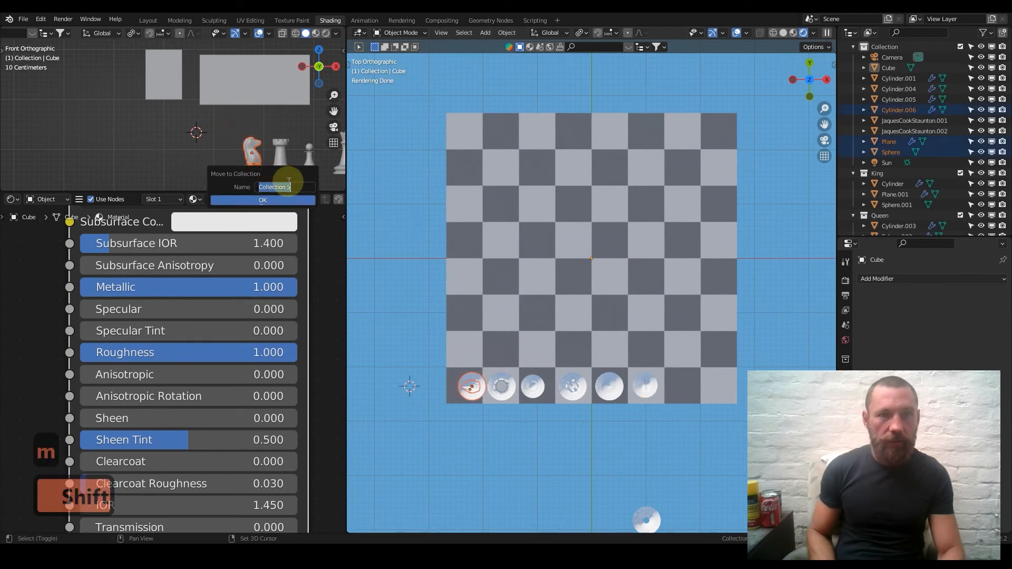
type("Knight")
key("Return")
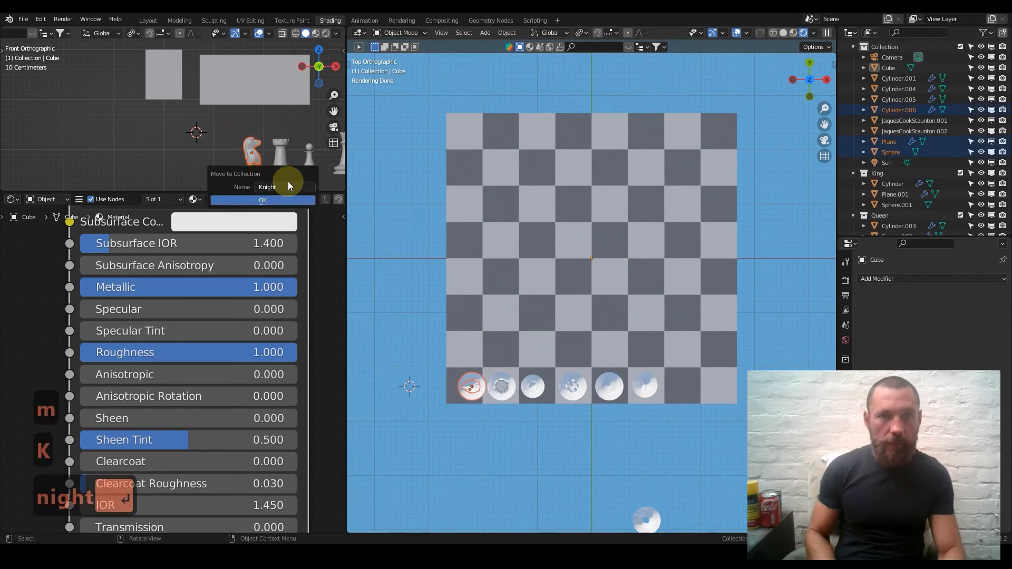
key("Return")
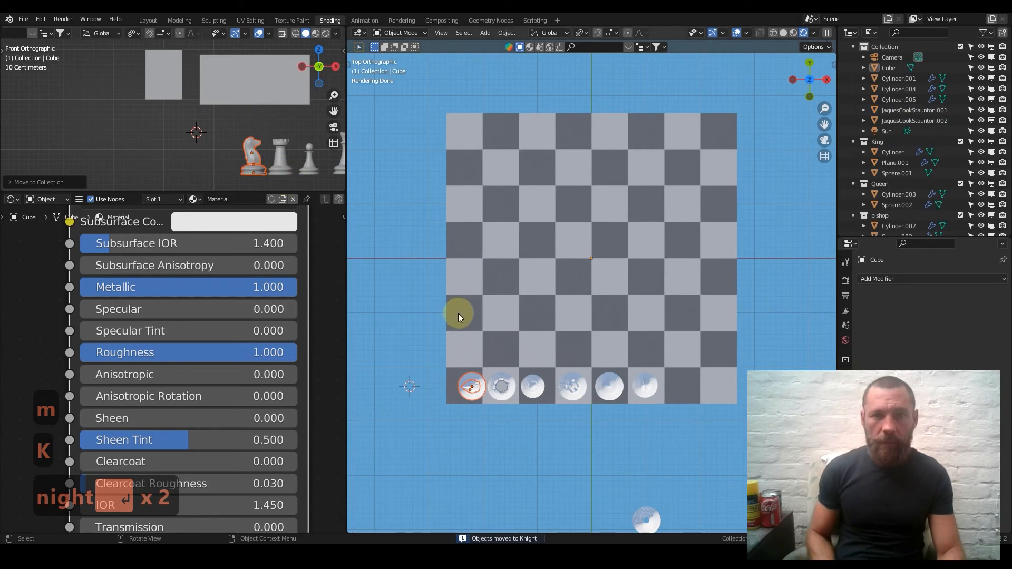
Step: Move the knight onto the g1 square beside the bishop in the top view
key("g")
key("shift")
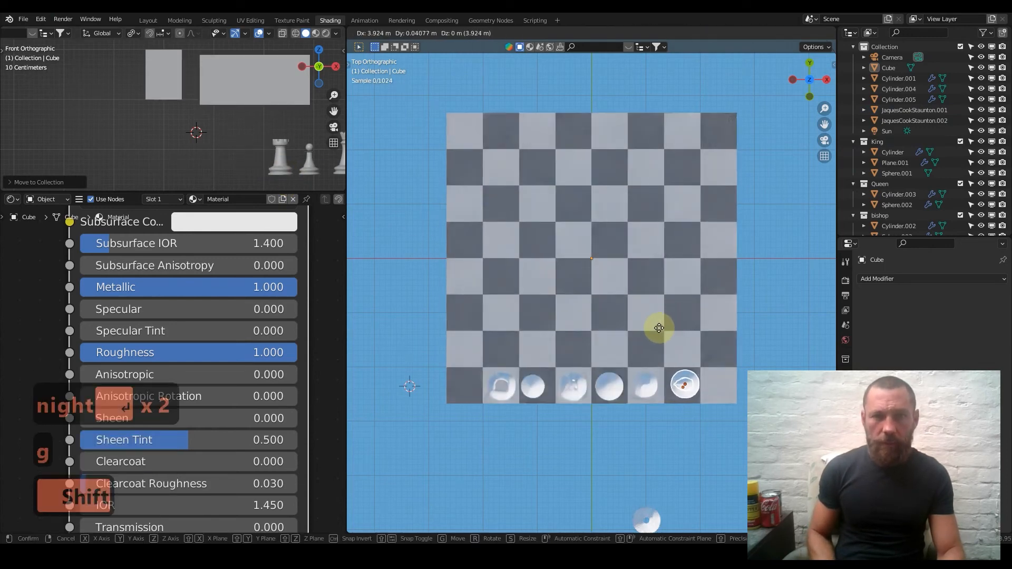
left_click(649, 342)
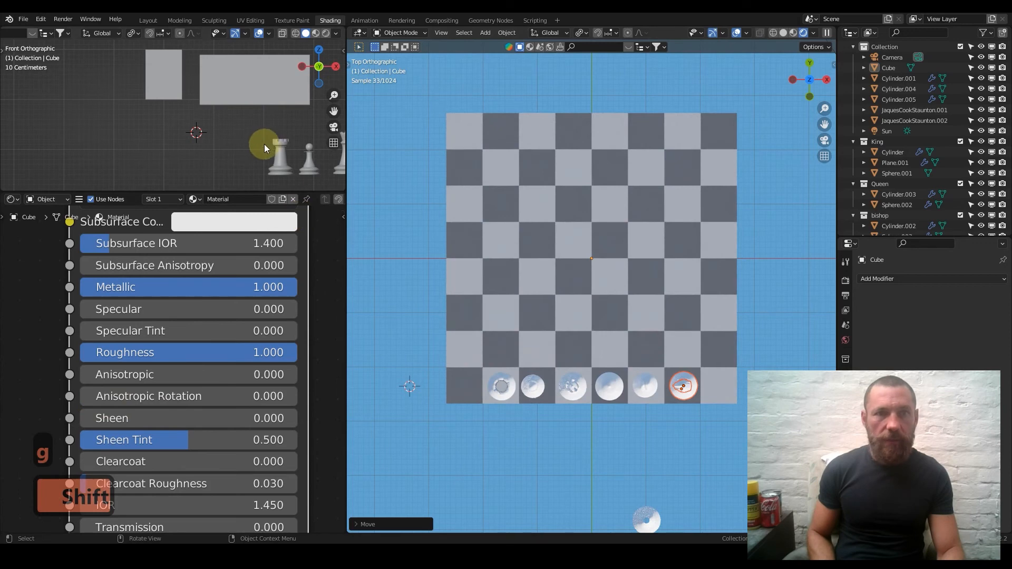
Step: Move the rook onto the h1 corner square and place a linked duplicate of it on a1 along the X axis
left_click_drag(277, 160, 295, 188)
key("g")
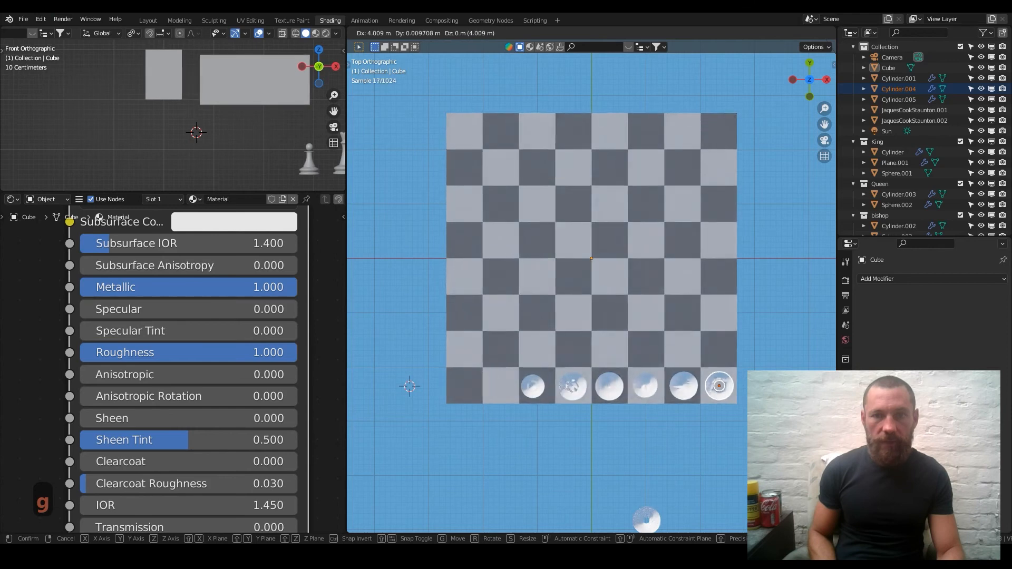
left_click(721, 398)
key("alt+d")
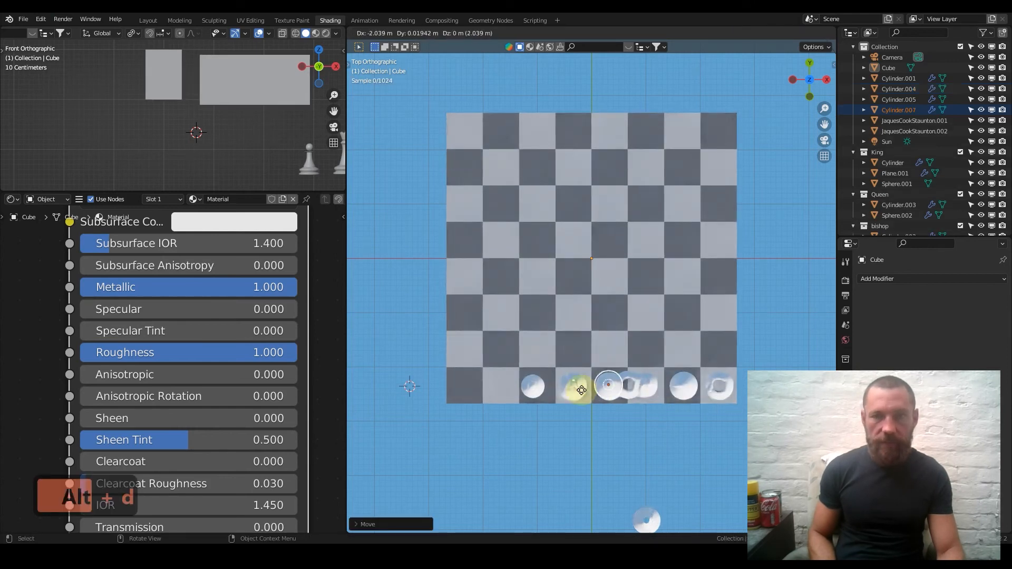
key("x")
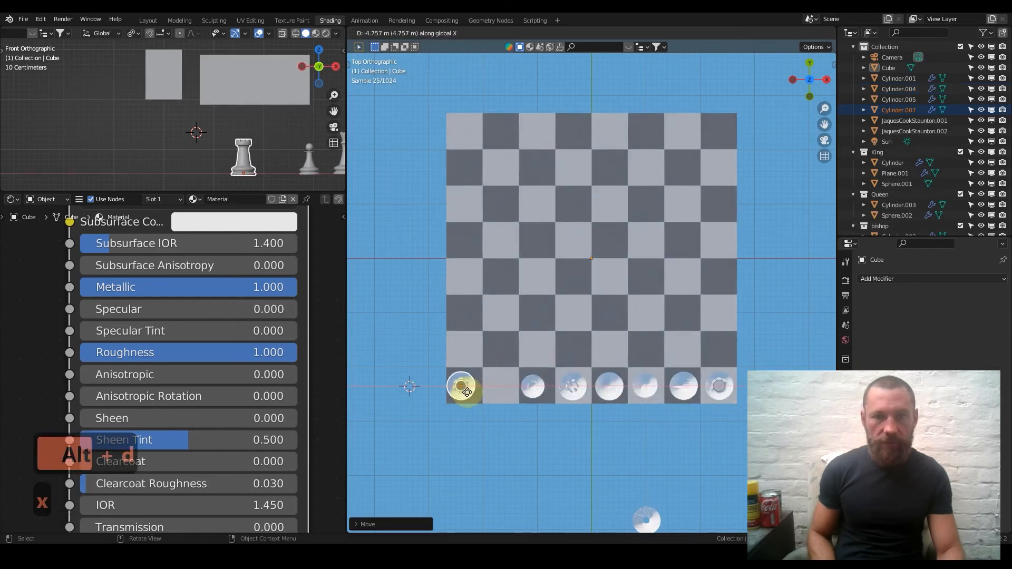
left_click(471, 395)
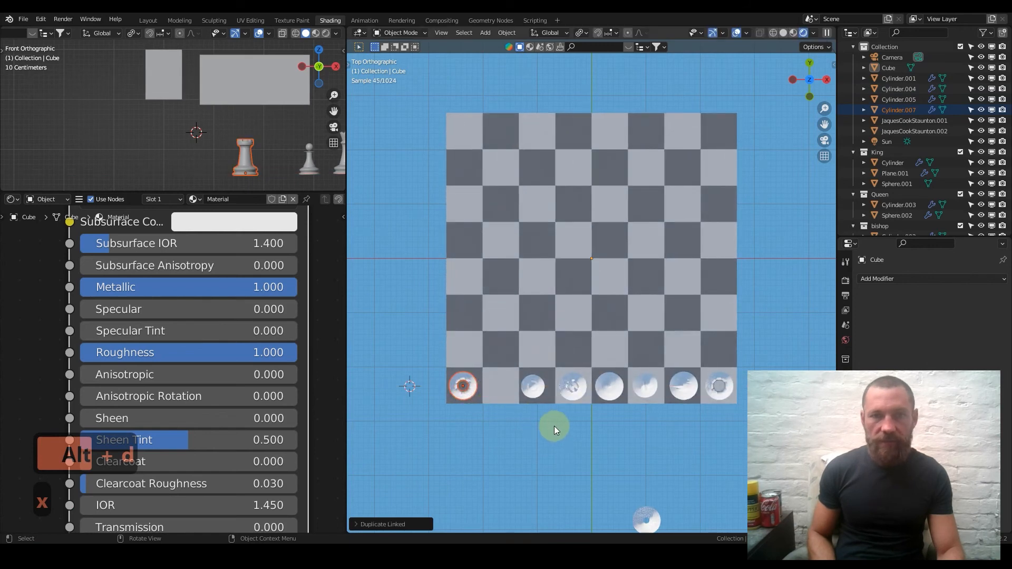
Step: Select the whole knight by its collection and place a linked duplicate of it on the b1 square along the X axis
left_click(681, 385)
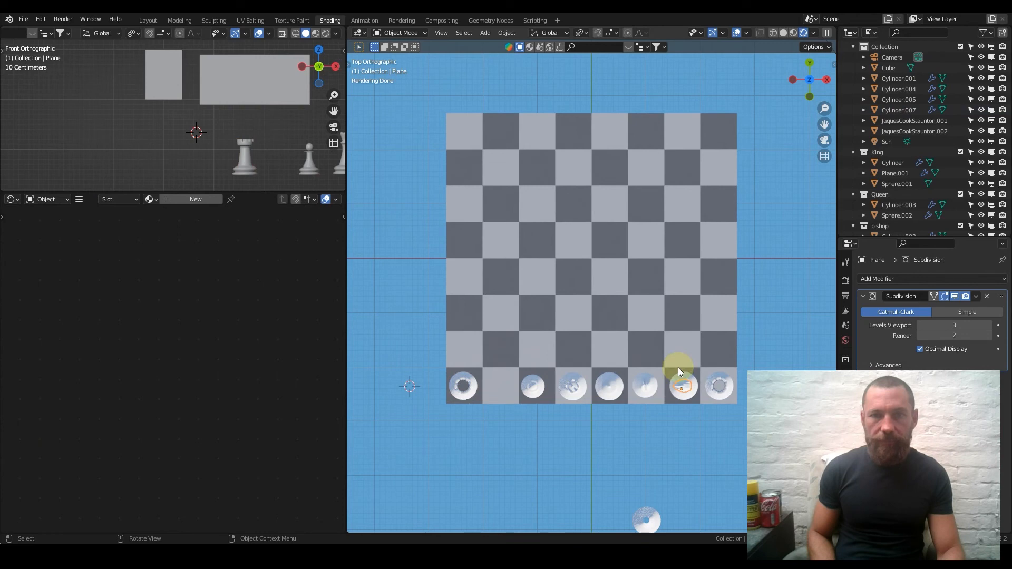
key("q")
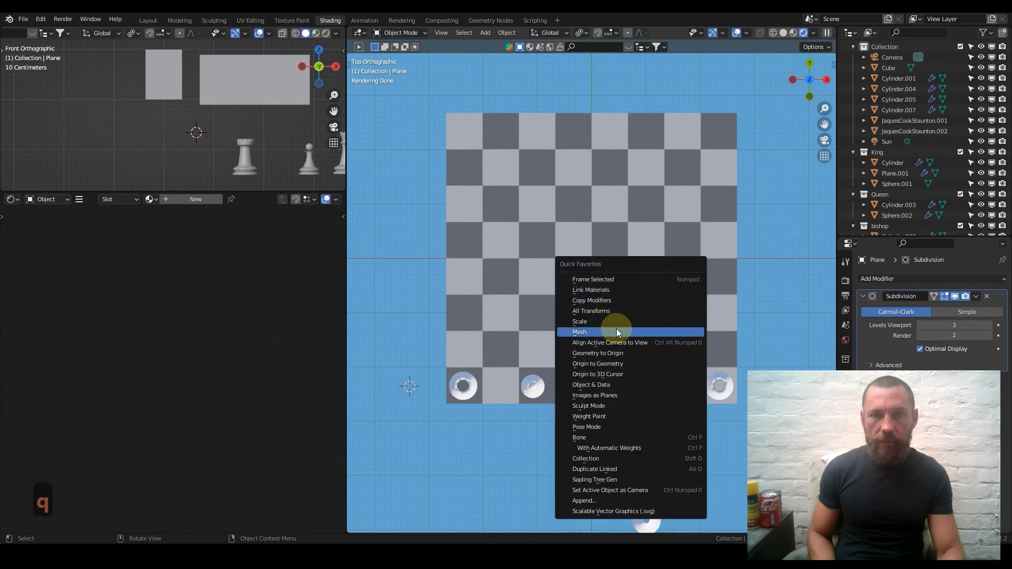
left_click(628, 458)
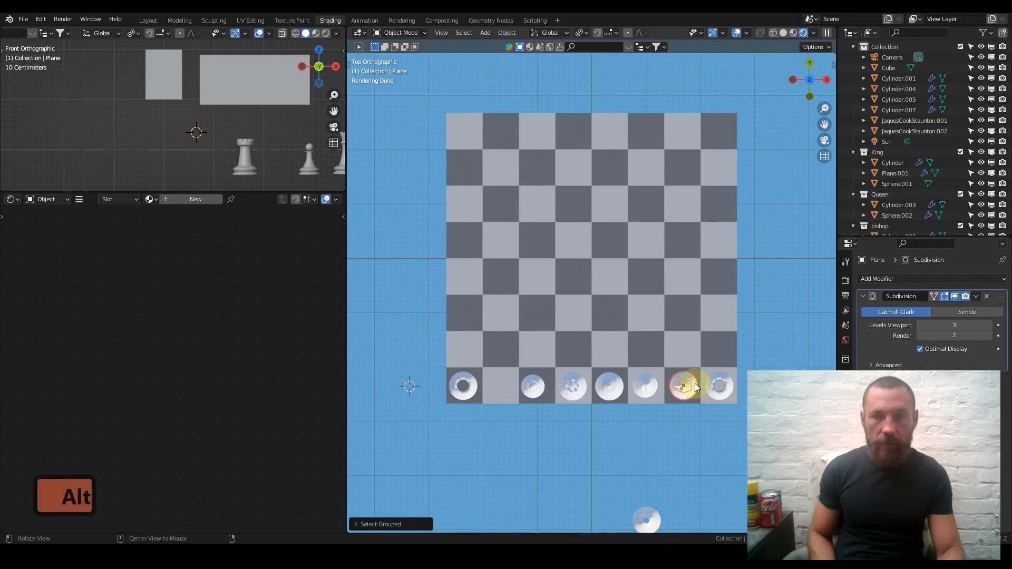
key("alt+d")
key("x")
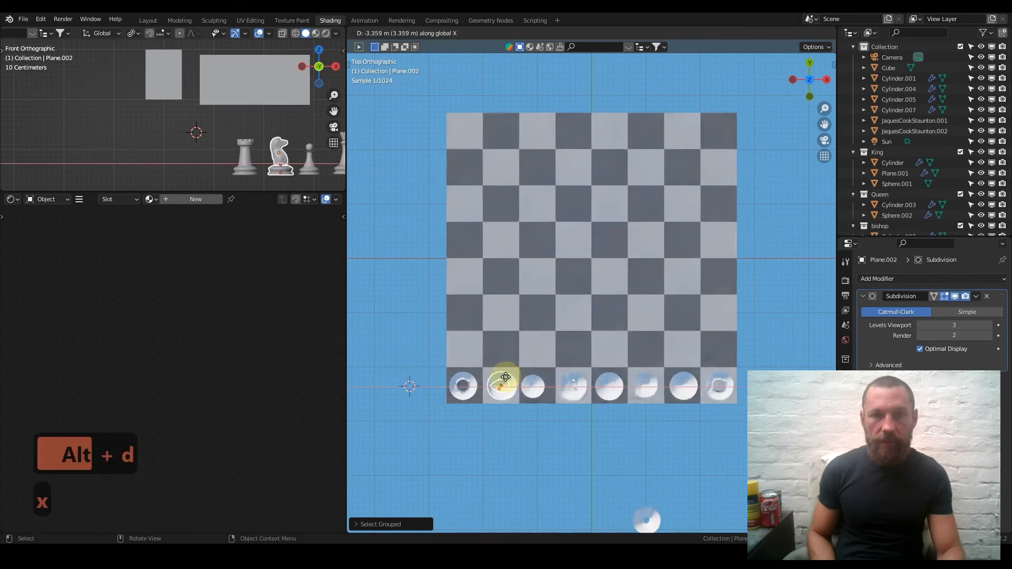
left_click(501, 379)
Step: Move the pawn from the back row onto the h2 square in front of the rook in the top view
scroll(284, 139, "down", 2)
middle_click_drag(281, 149, 188, 149)
key("1")
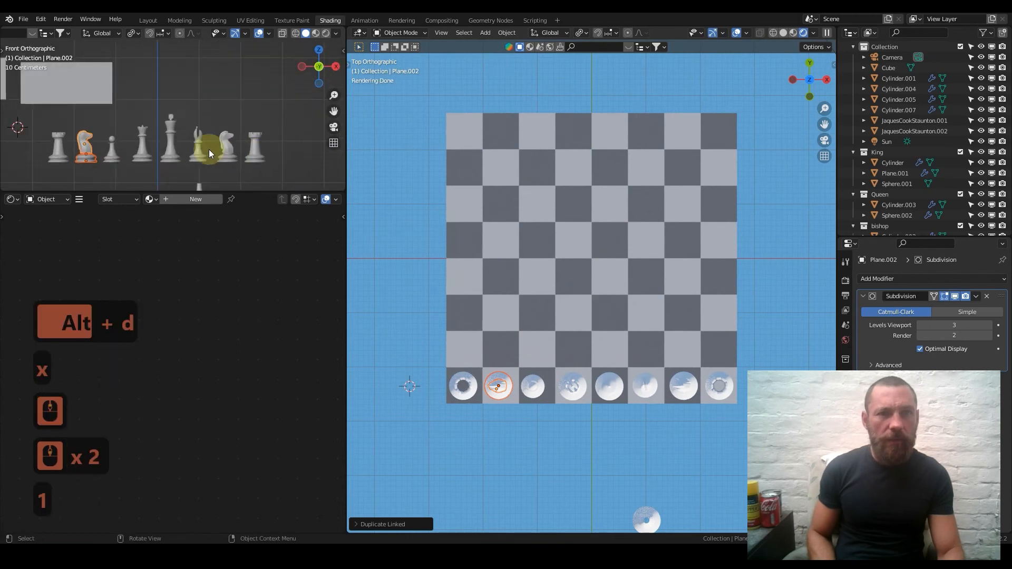
left_click(117, 149)
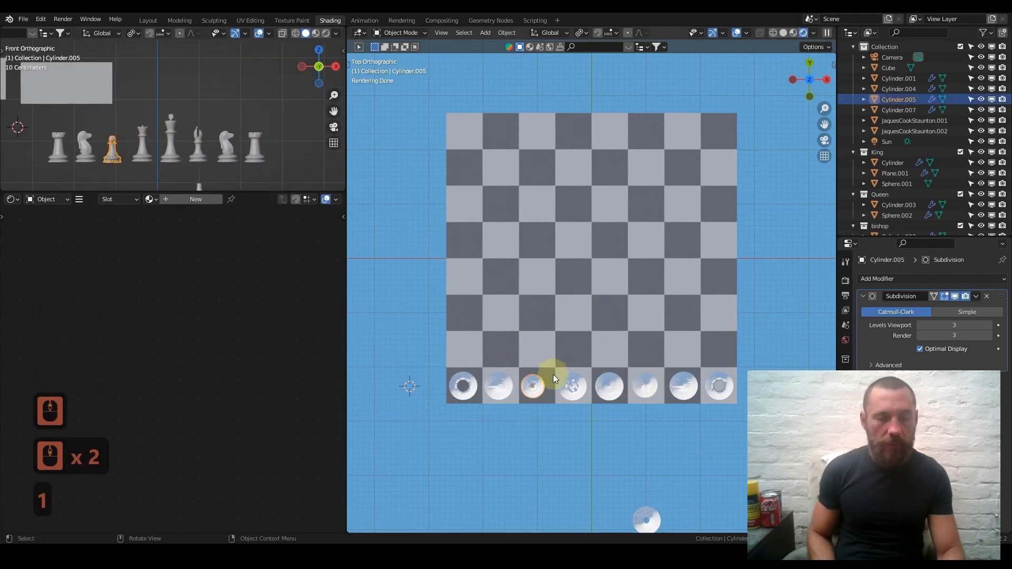
key("g")
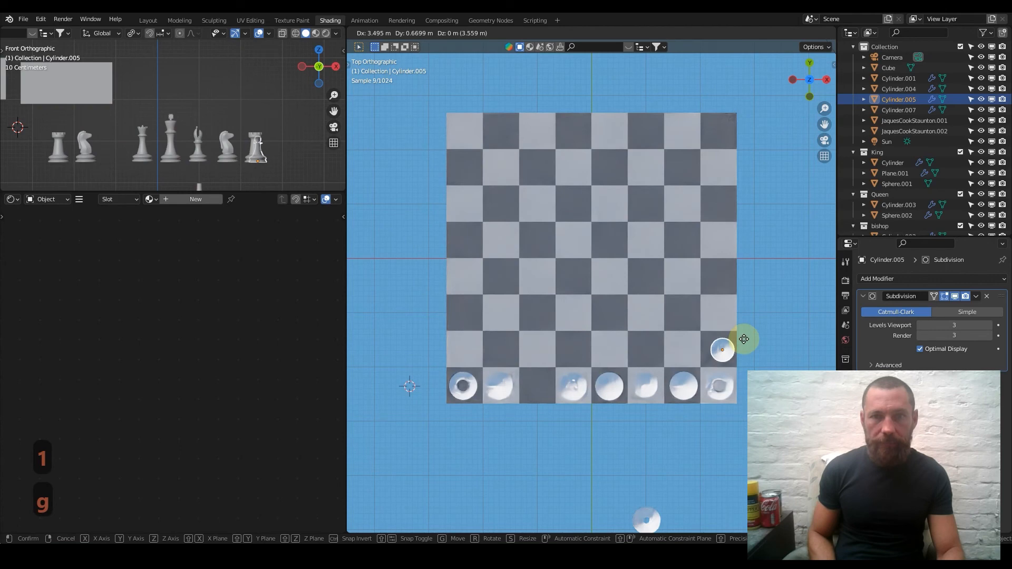
left_click(741, 337)
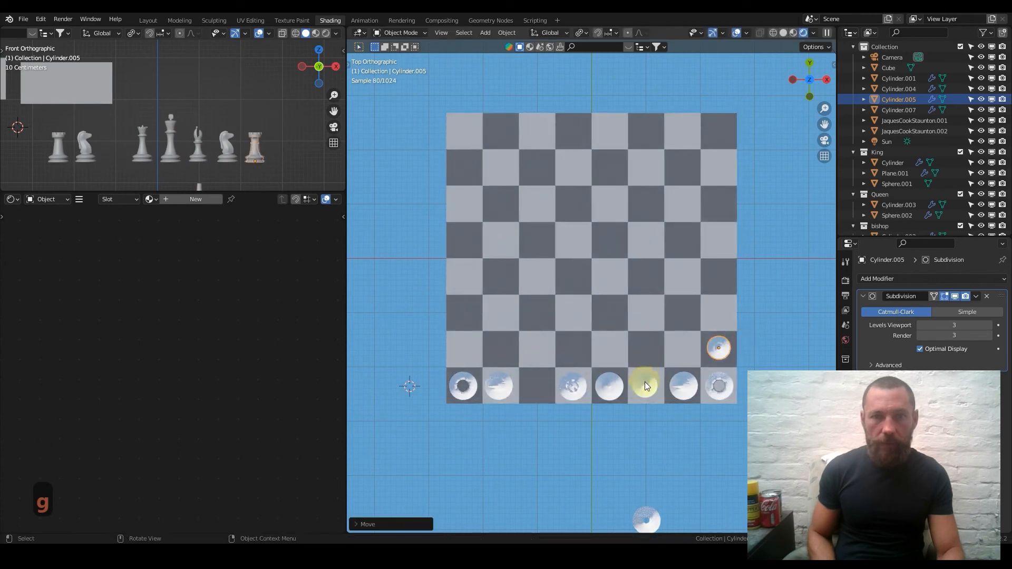
Step: Select only the f1 bishop's parts and place a linked duplicate of the bishop on the c1 square
left_click_drag(638, 366, 658, 402)
left_click_drag(643, 251, 684, 295, "ctrl")
key("alt+d")
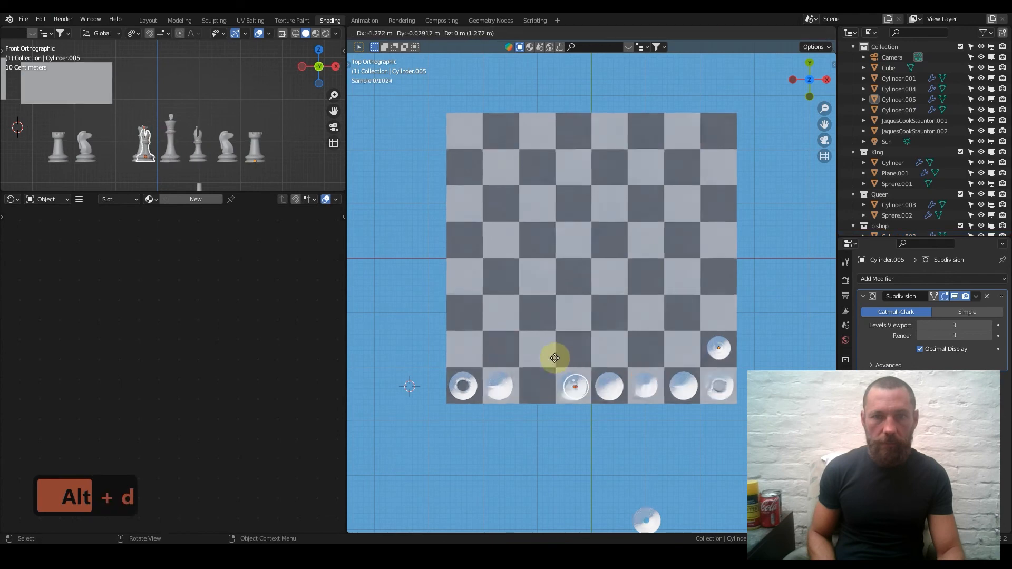
left_click(525, 358)
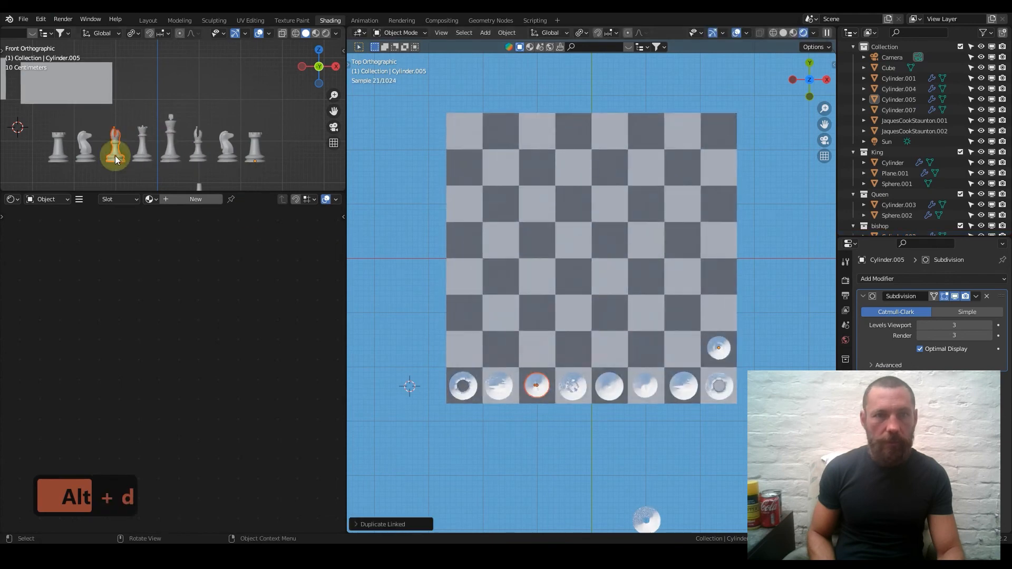
Step: Select all placed pieces in the front view and lower them along the Z axis onto the chessboard
left_click_drag(53, 120, 309, 172)
scroll(185, 150, "down", 3)
scroll(196, 156, "down", 1)
scroll(196, 156, "down", 3)
middle_click_drag(204, 126, 206, 78, "shift")
scroll(202, 106, "up", 4)
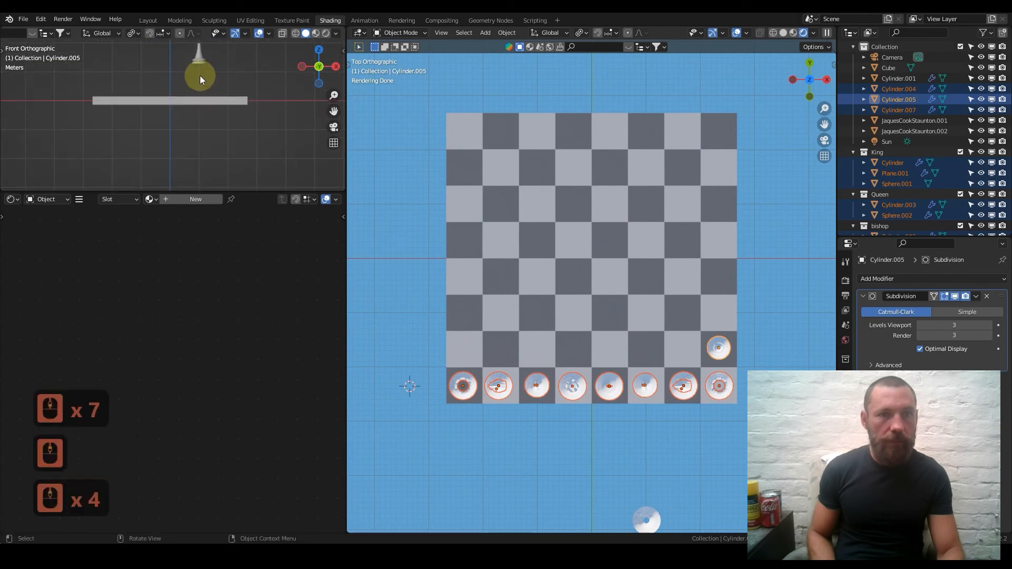
key("g")
key("z")
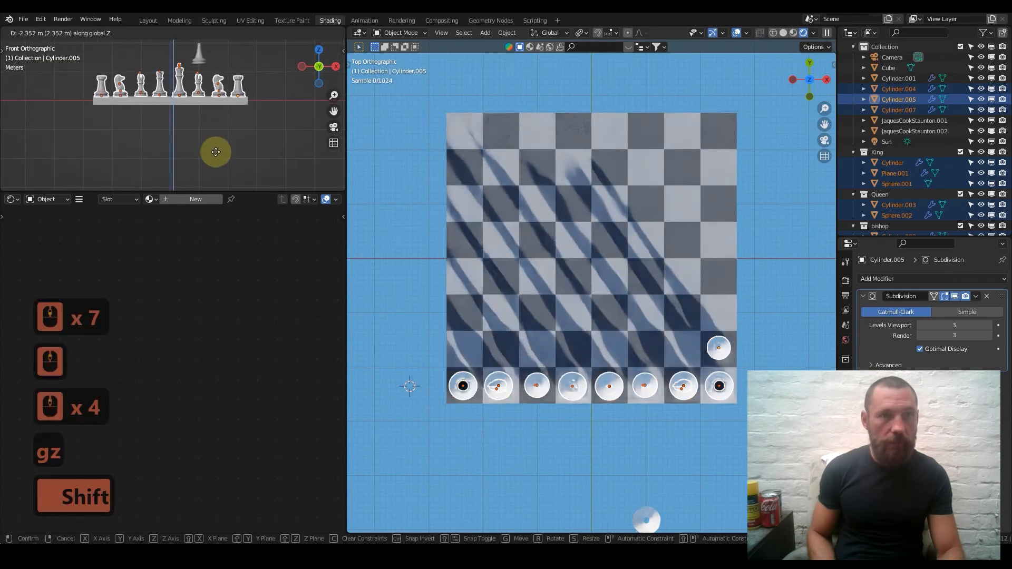
left_click(219, 167, "shift")
Step: Raise all selected pieces slightly along the Z axis so their bases clear the board's surface
middle_click_drag(155, 101, 224, 152)
scroll(154, 94, "up", 3)
scroll(209, 130, "up", 2)
key("g")
key("z")
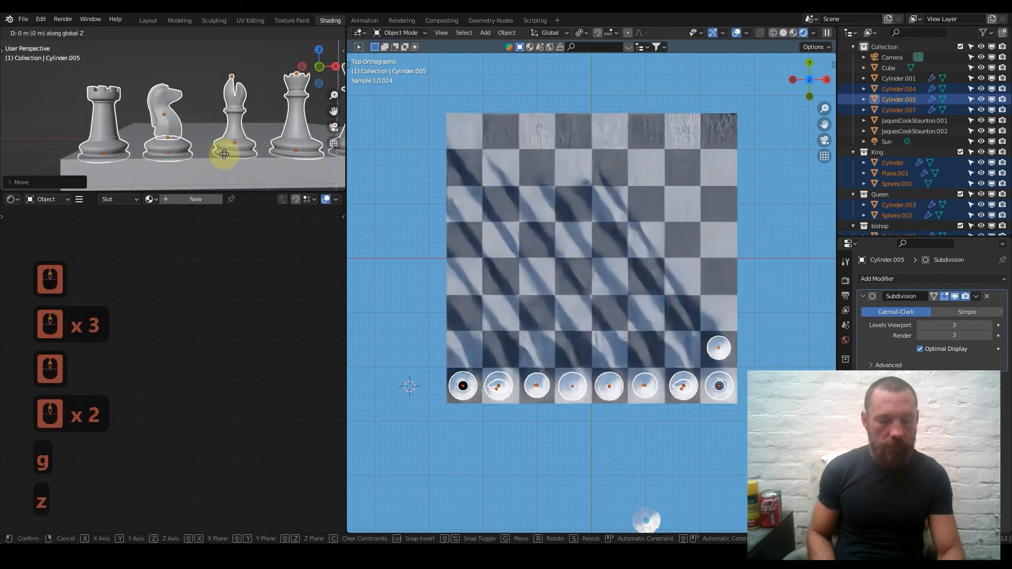
left_click(153, 93)
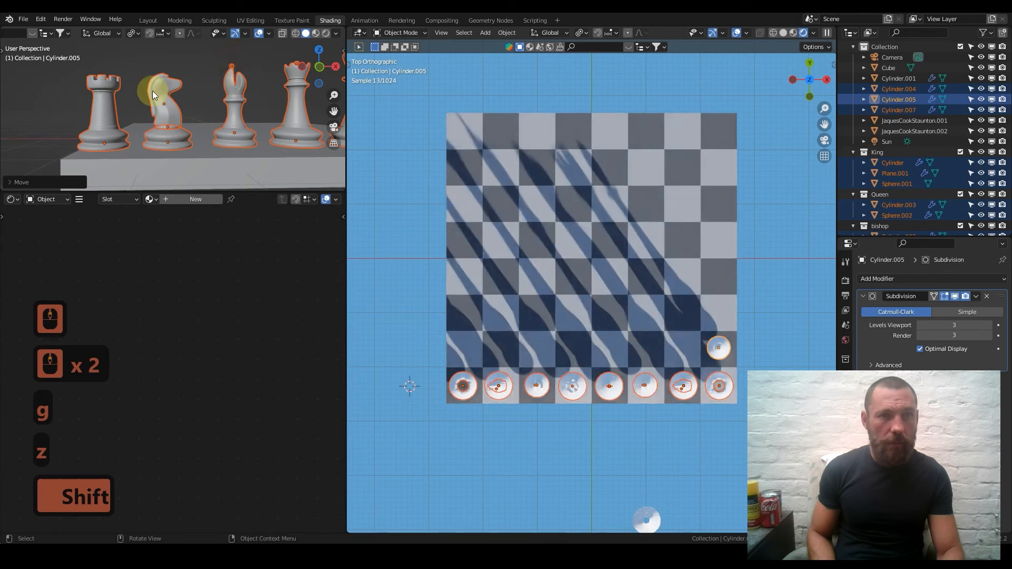
Step: Lower the a1 rook along the Z axis in the front view until its base rests on the board
left_click(96, 122)
key("KP_3")
key("KP_1")
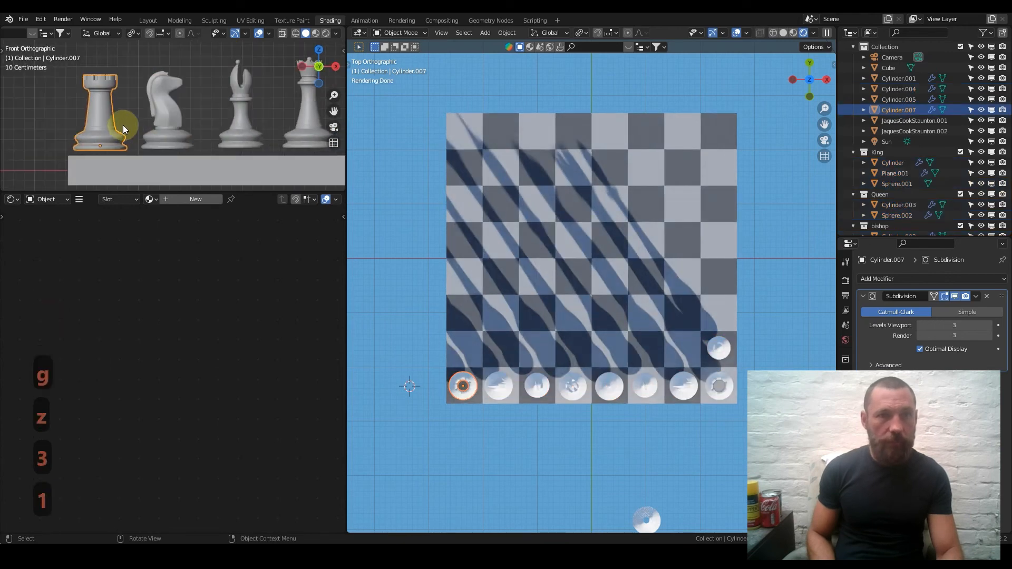
key("g")
key("z")
key("shift")
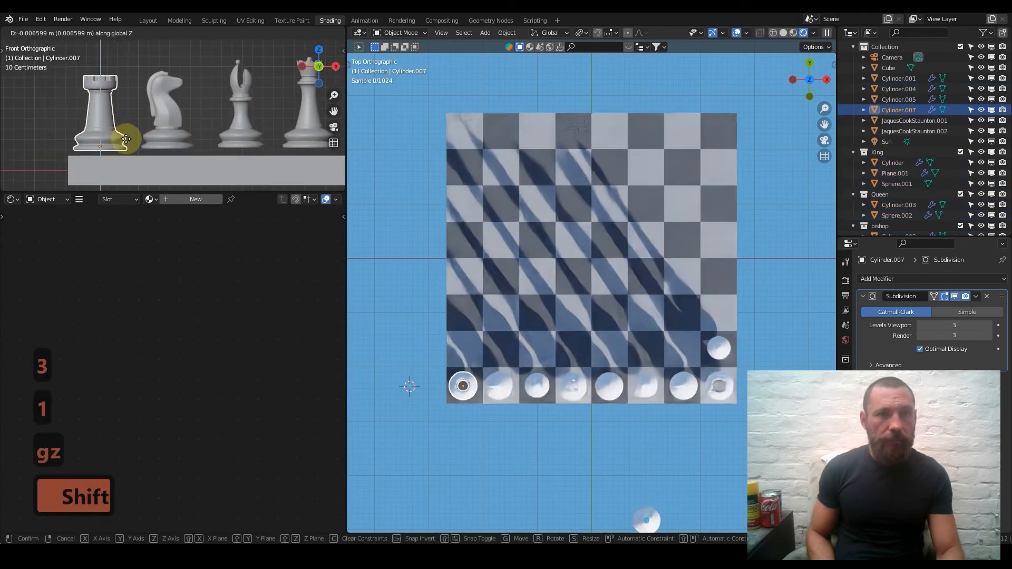
left_click(128, 176)
Step: Select both parts of the b1 knight and lower them along the Z axis onto the board's surface
left_click(170, 124)
key("g")
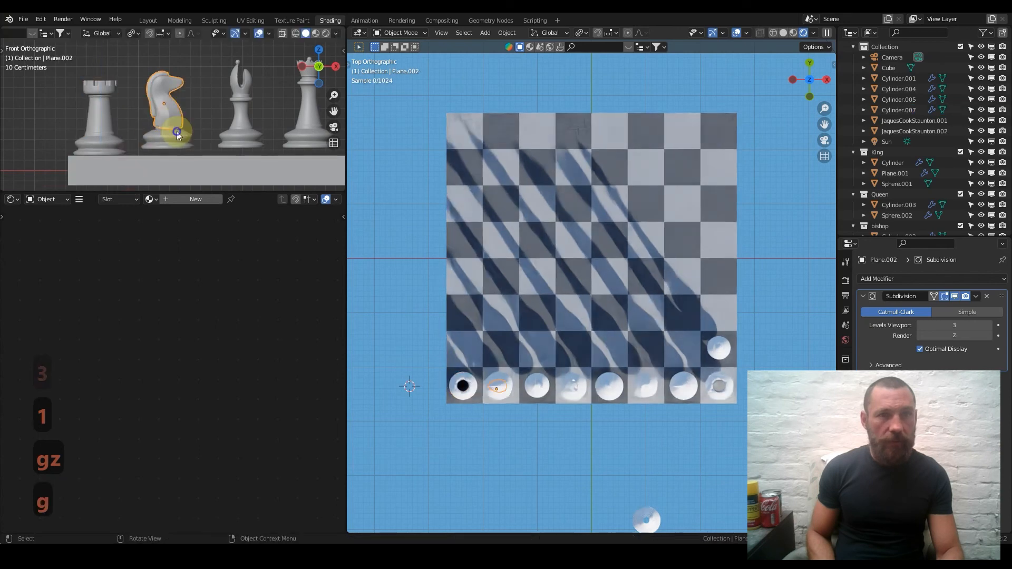
key("g")
key("z")
key("shift")
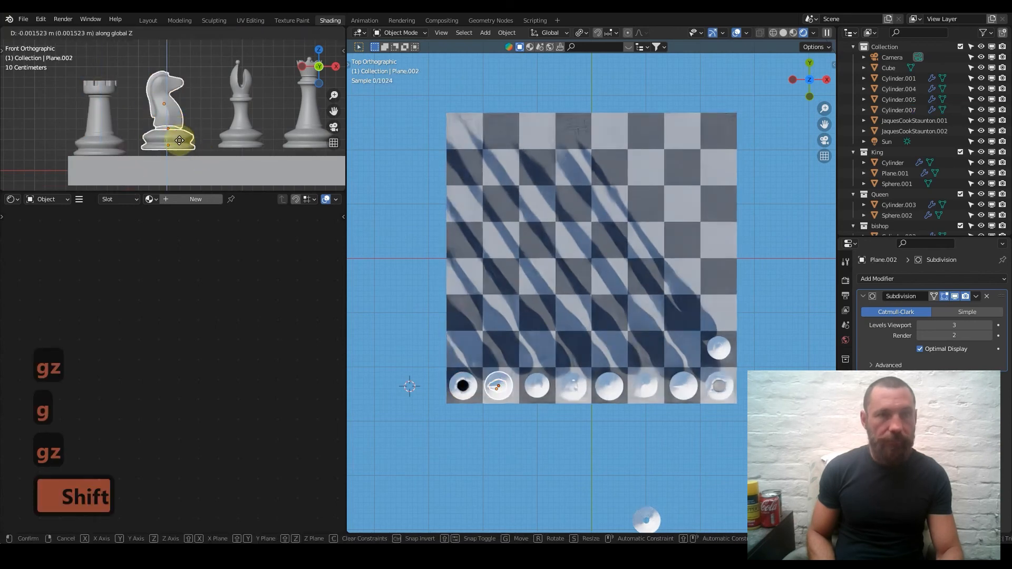
left_click(179, 176)
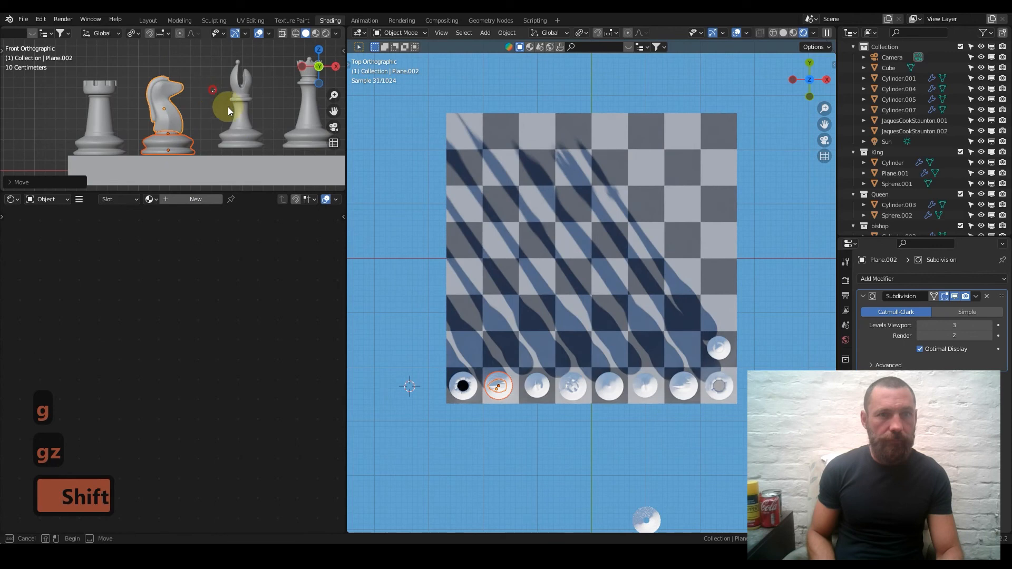
Step: Select the c1 bishop's body and ball and lower them along the Z axis onto the board's surface
left_click_drag(254, 147, 229, 54)
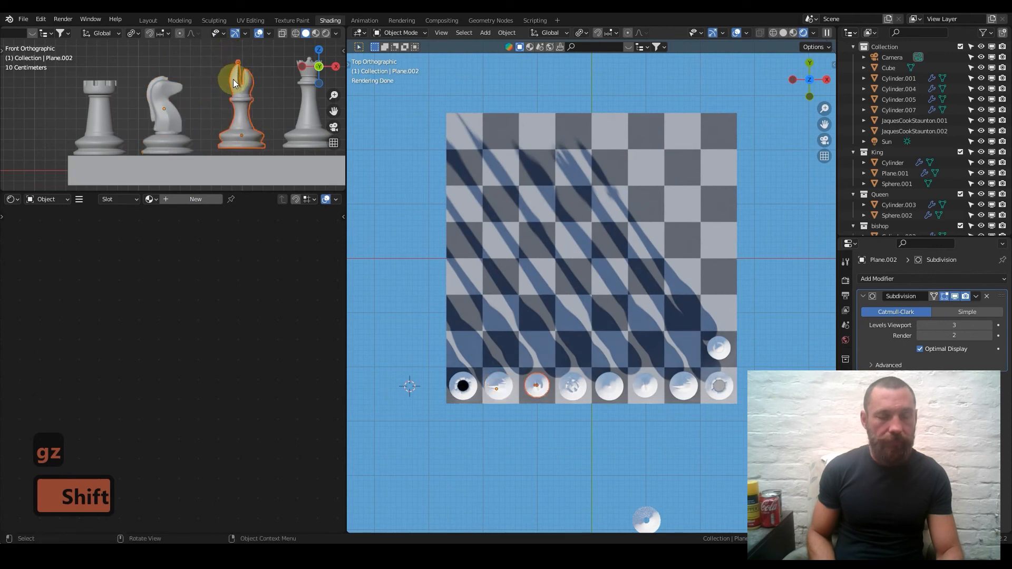
key("g")
key("z")
key("shift")
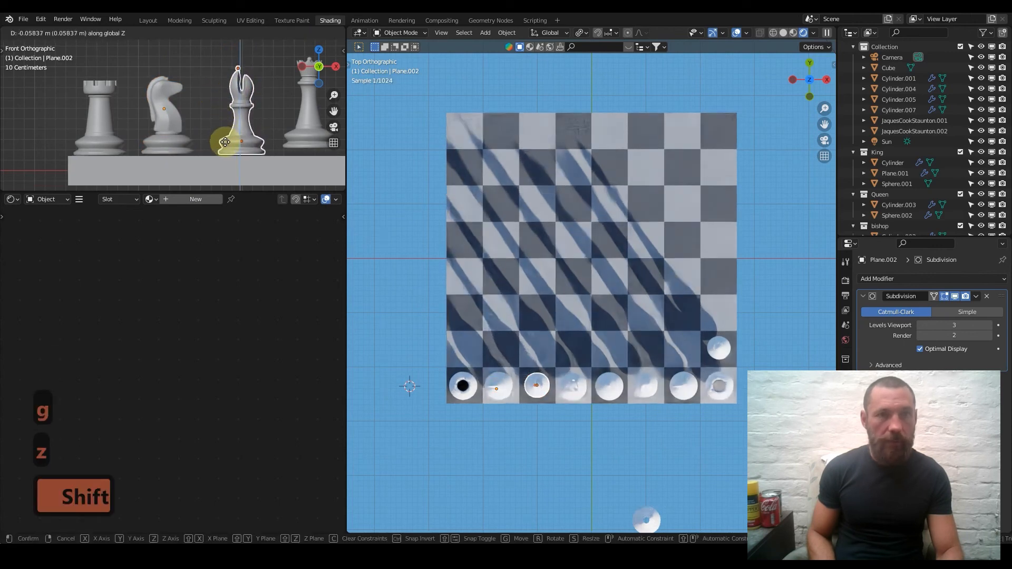
left_click(226, 145)
Step: Select the queen's body and top ball and lower them along the Z axis onto the board's surface
middle_click_drag(248, 147, 145, 141, "shift")
left_click(240, 120)
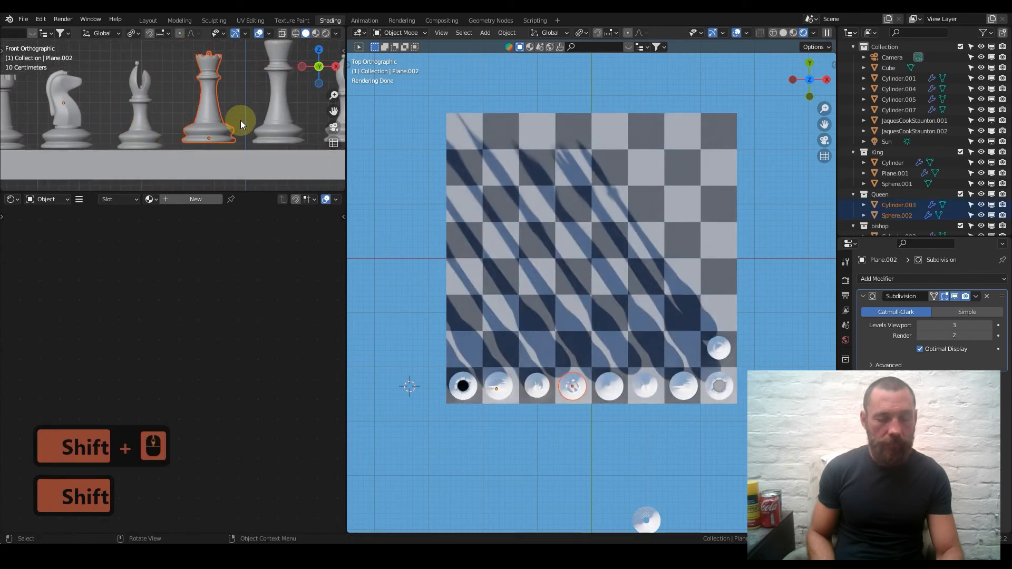
key("g")
key("z")
key("shift")
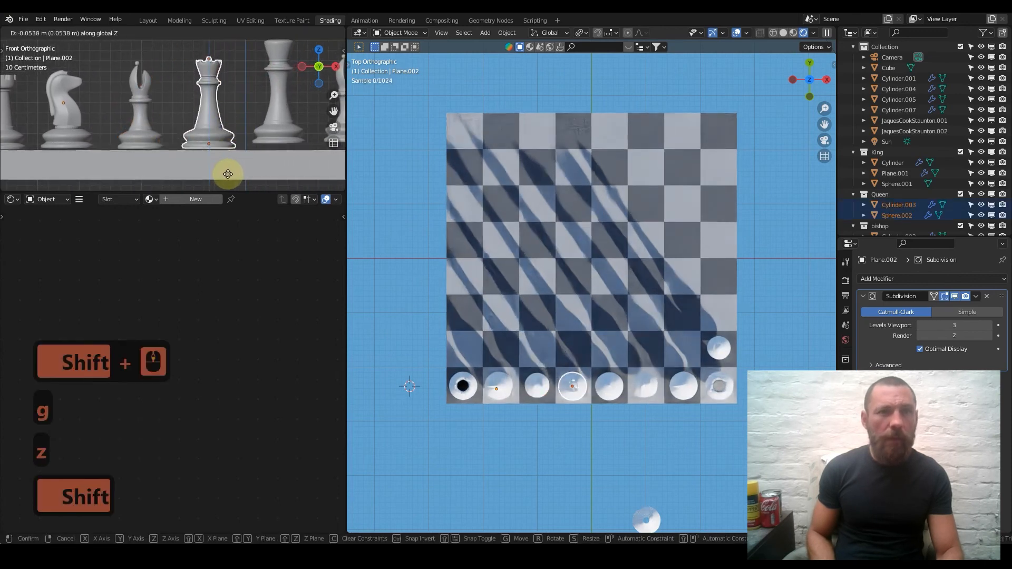
left_click(228, 175)
Step: Select the king's parts and lower them along the Z axis until the base rests on the board
middle_click_drag(278, 48, 223, 102, "shift")
left_click(223, 121)
key("g")
key("z")
key("shift")
left_click(248, 134)
Step: Select the f1 bishop's parts and lower them along the Z axis onto the board's surface
middle_click_drag(252, 130, 192, 136, "shift")
left_click_drag(189, 80, 218, 141)
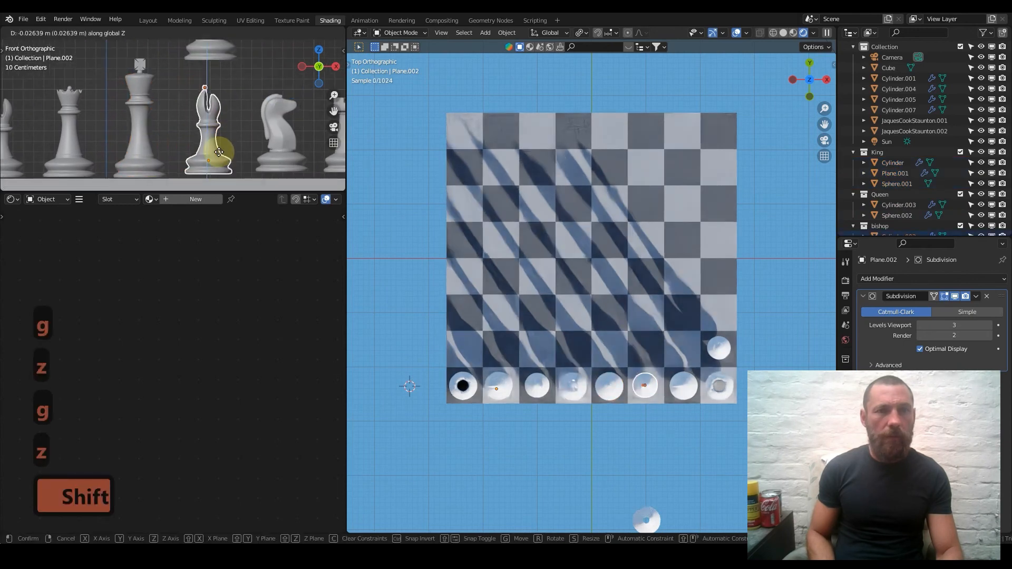
left_click(217, 177)
Step: Select the g1 knight's head and base and lower them along the Z axis onto the board's surface
middle_click_drag(244, 136, 154, 103, "shift")
left_click_drag(198, 143, 204, 158)
key("g")
key("z")
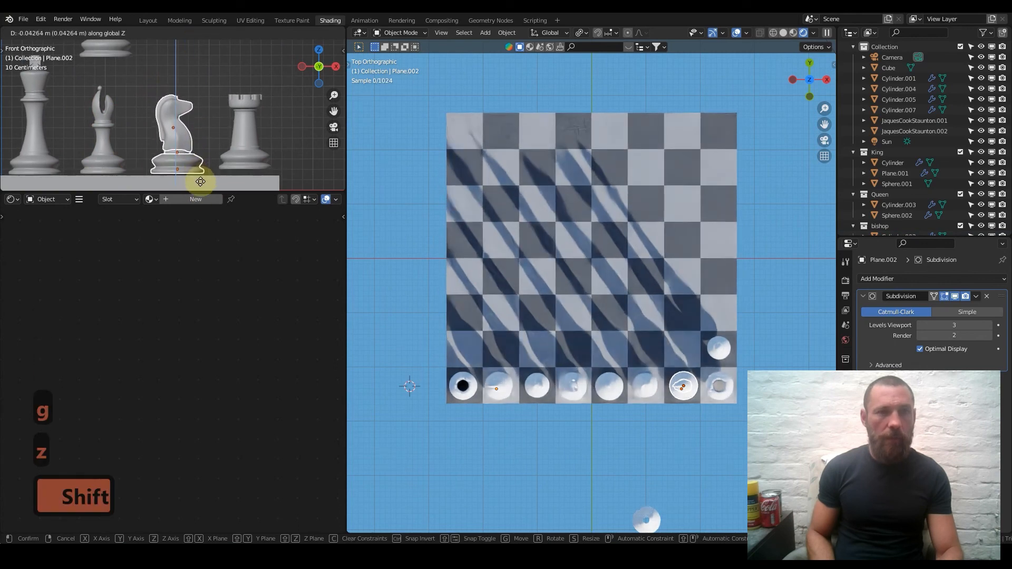
left_click(209, 180)
Step: Lower the h1 rook together with the h2 pawn along the Z axis until their bases rest on the board
left_click(258, 131)
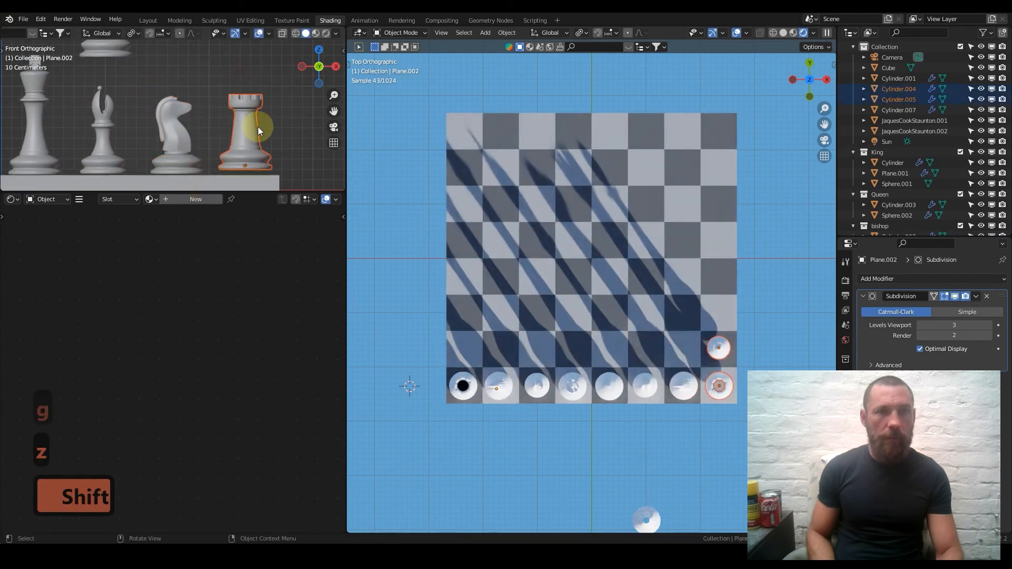
key("g")
key("z")
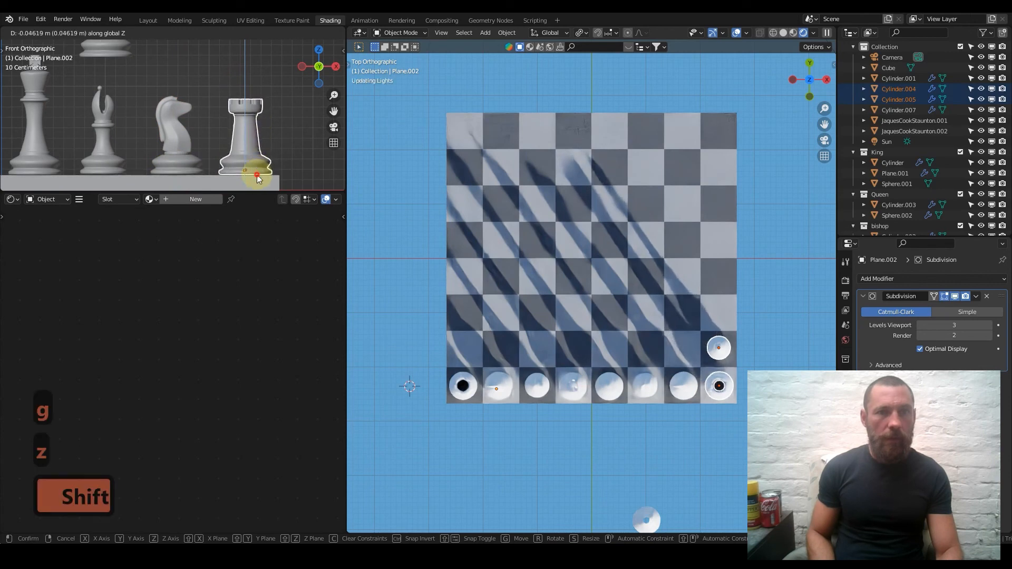
left_click(256, 175)
Step: Delete the leftover piece floating above the board and save the file
middle_click_drag(178, 110, 275, 203, "shift")
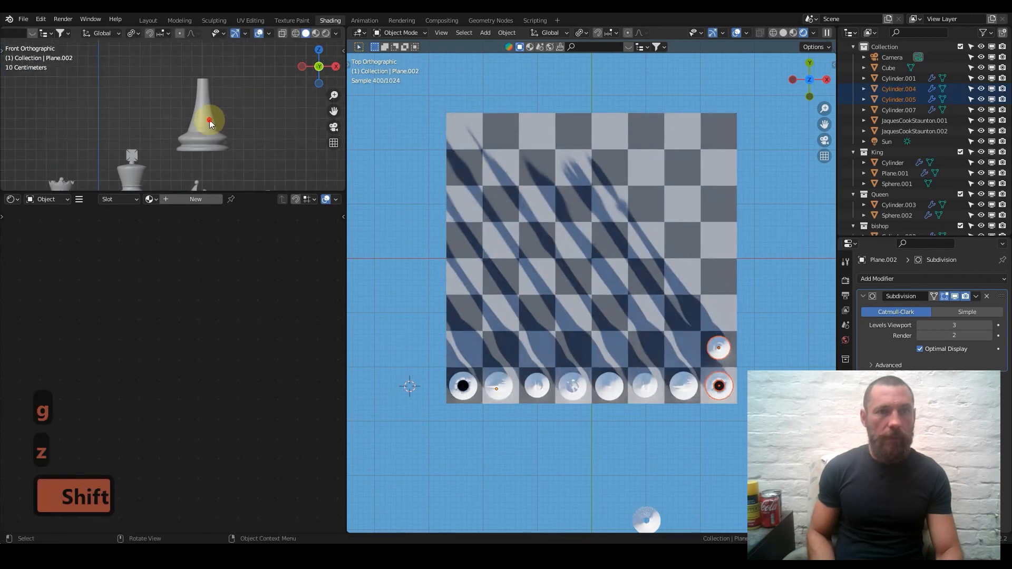
key("x")
left_click(210, 119)
scroll(225, 142, "down", 6)
key("ctrl+s")
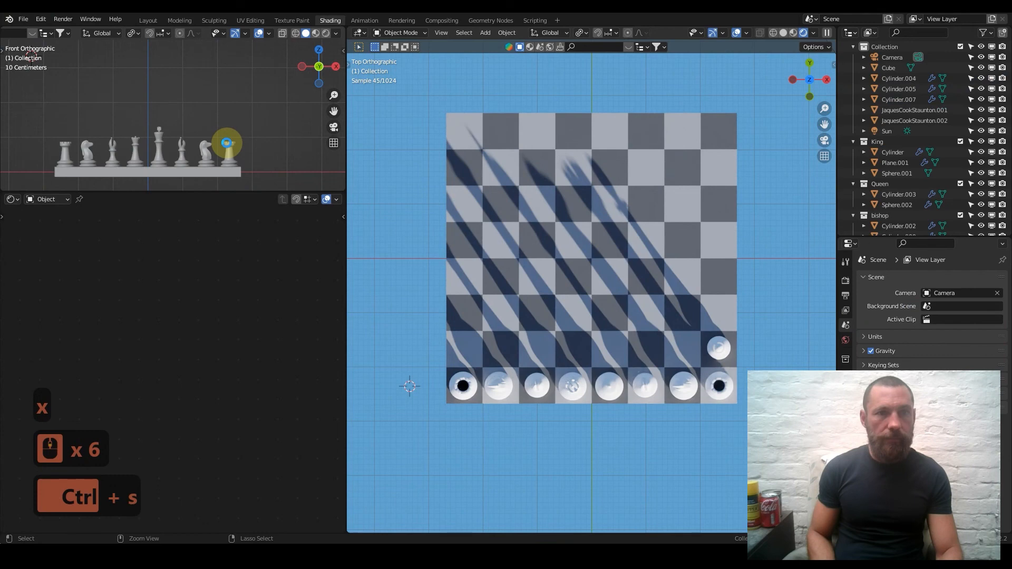
Step: Make seven linked duplicates of the h2 pawn and place one on each square from g2 across to a2
left_click(720, 349)
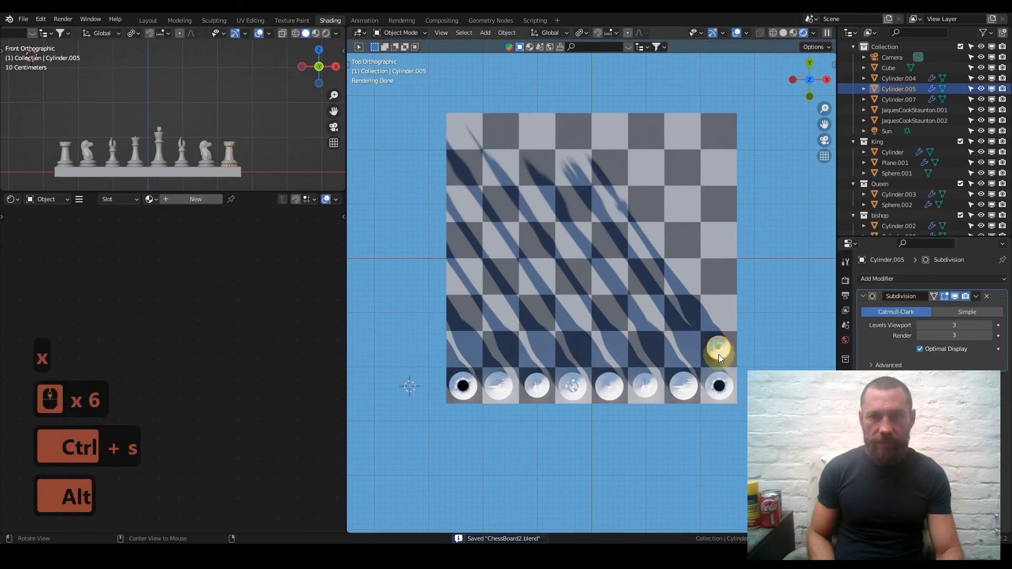
key("alt+d")
left_click(682, 347)
key("alt+d")
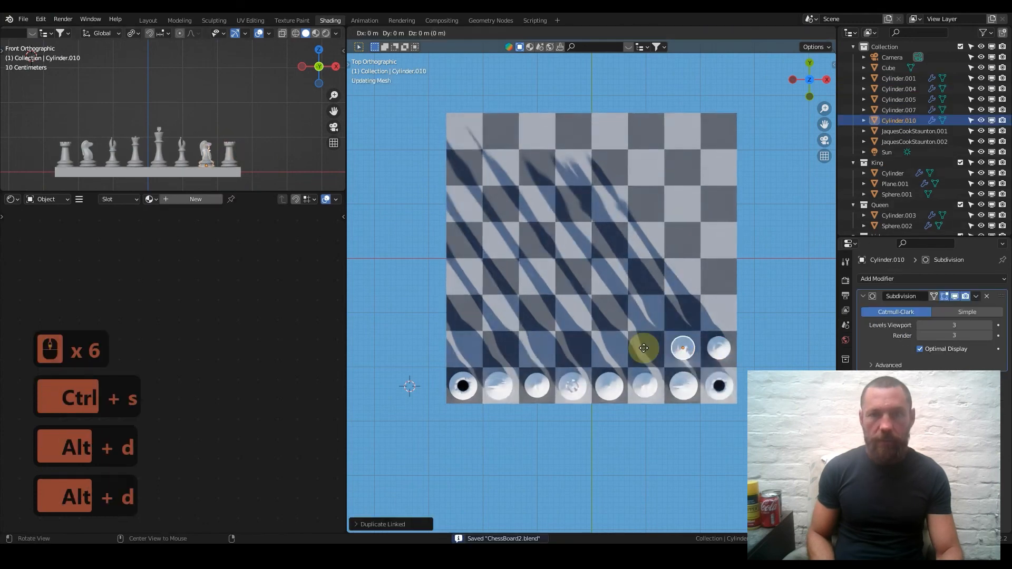
left_click(643, 347)
key("alt+d")
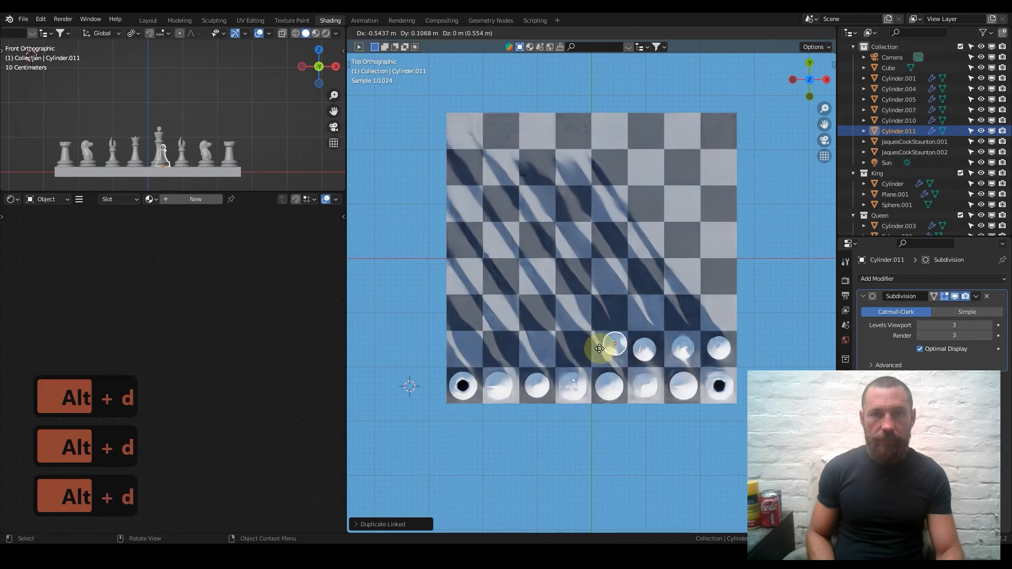
left_click(594, 349)
key("alt+d")
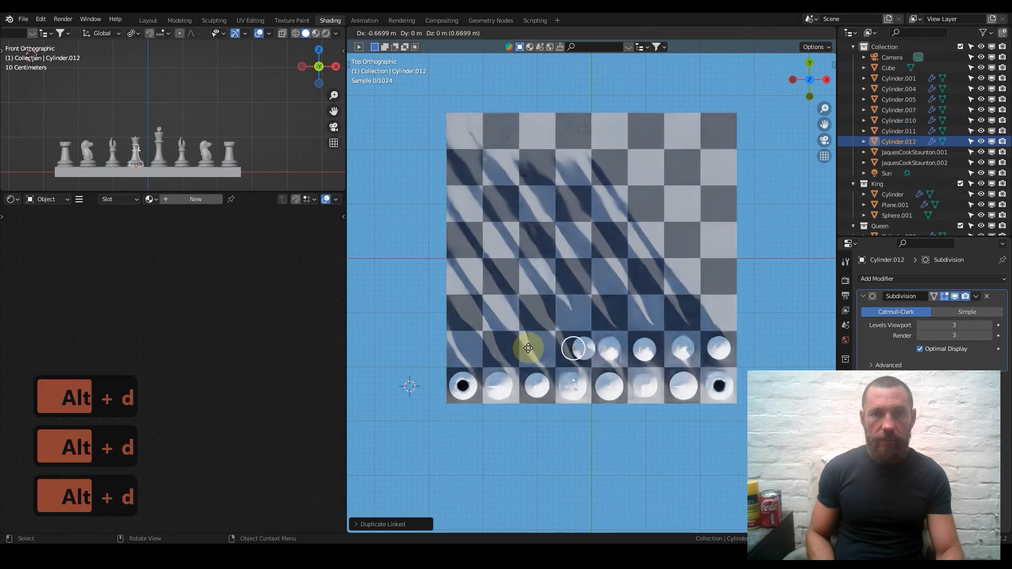
left_click(527, 346)
key("alt+d")
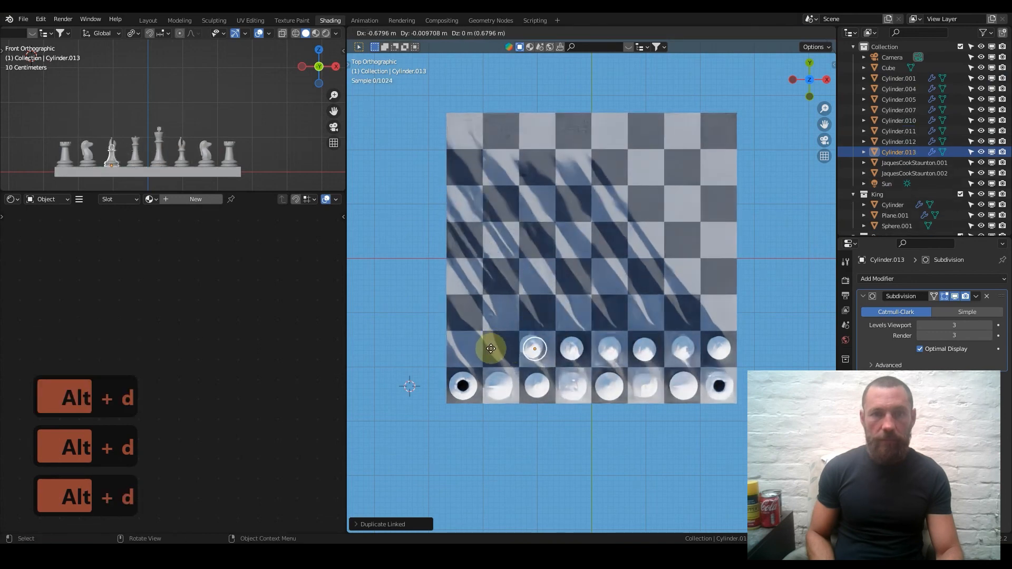
left_click(491, 349)
key("alt+d")
right_click(435, 350)
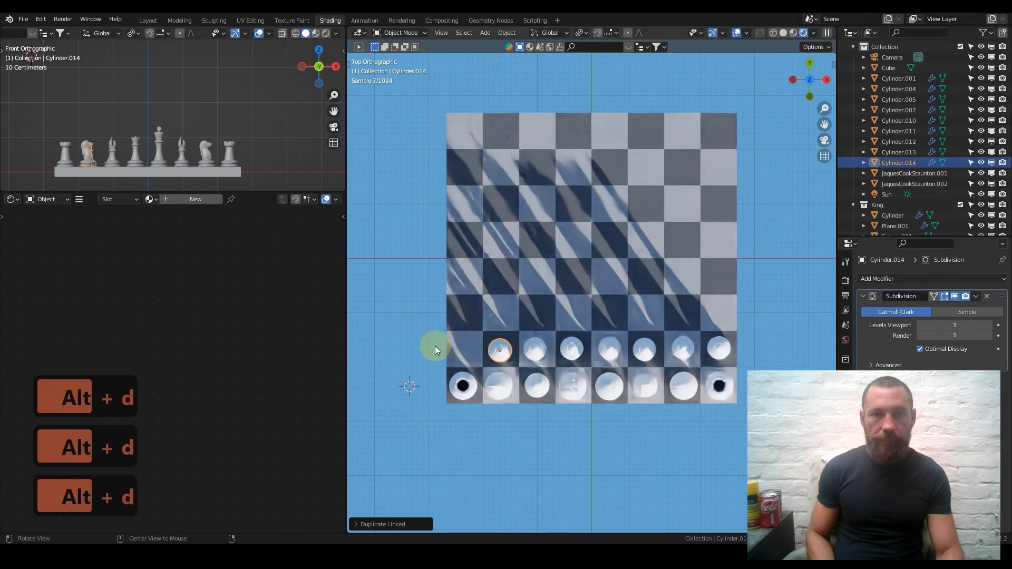
key("alt+d")
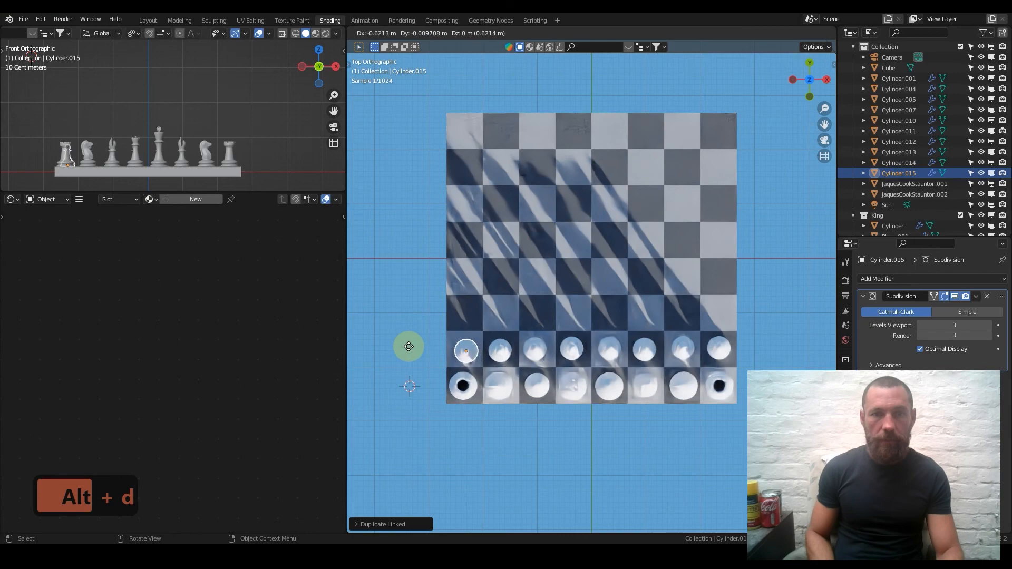
left_click(408, 347)
Step: Examine the pawn row and back rank on the board from several angles, and clear the selection
middle_click_drag(655, 339, 495, 223)
scroll(691, 316, "up", 3)
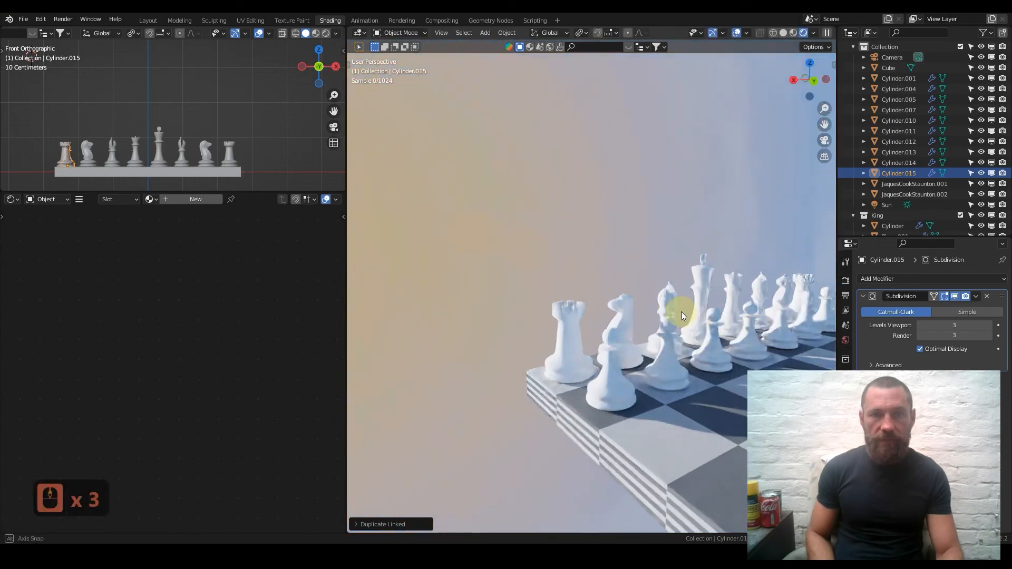
mouse_move(615, 302)
middle_mouse_down()
mouse_move(704, 332)
mouse_move(755, 334)
mouse_move(624, 318)
middle_mouse_up()
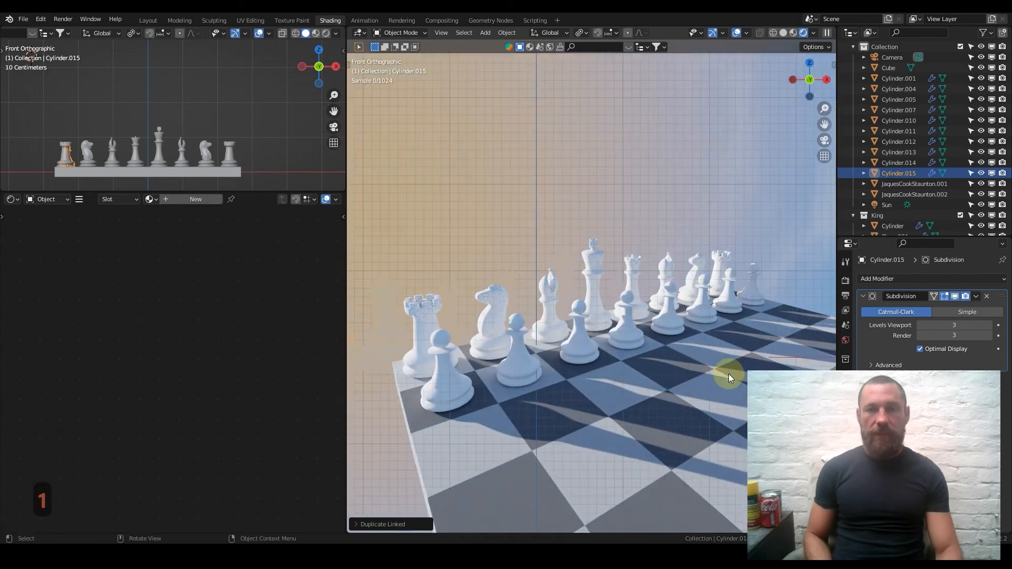
key("KP_1")
middle_click_drag(655, 349, 695, 305)
middle_click_drag(617, 310, 751, 274)
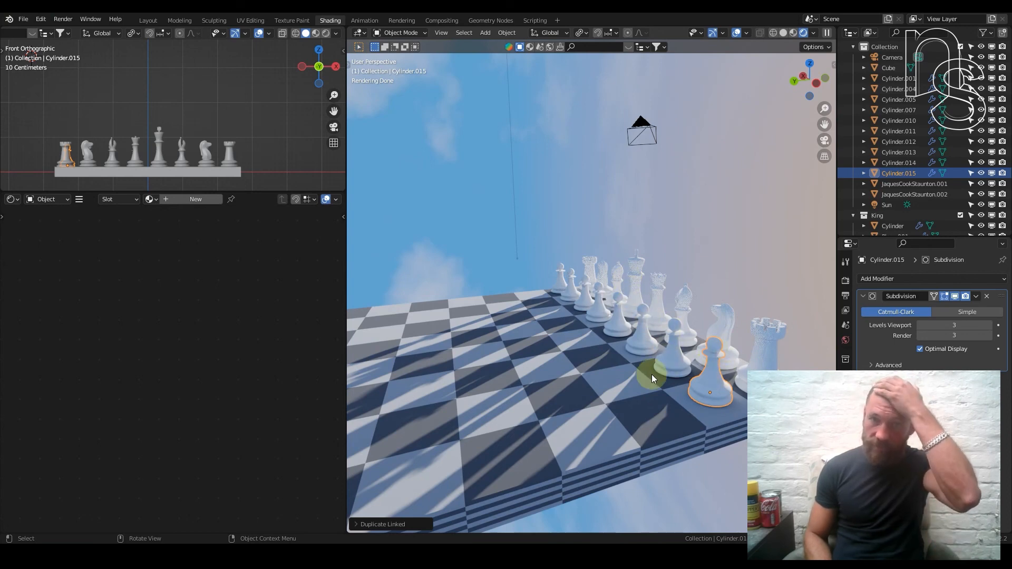
middle_click_drag(635, 352, 466, 390)
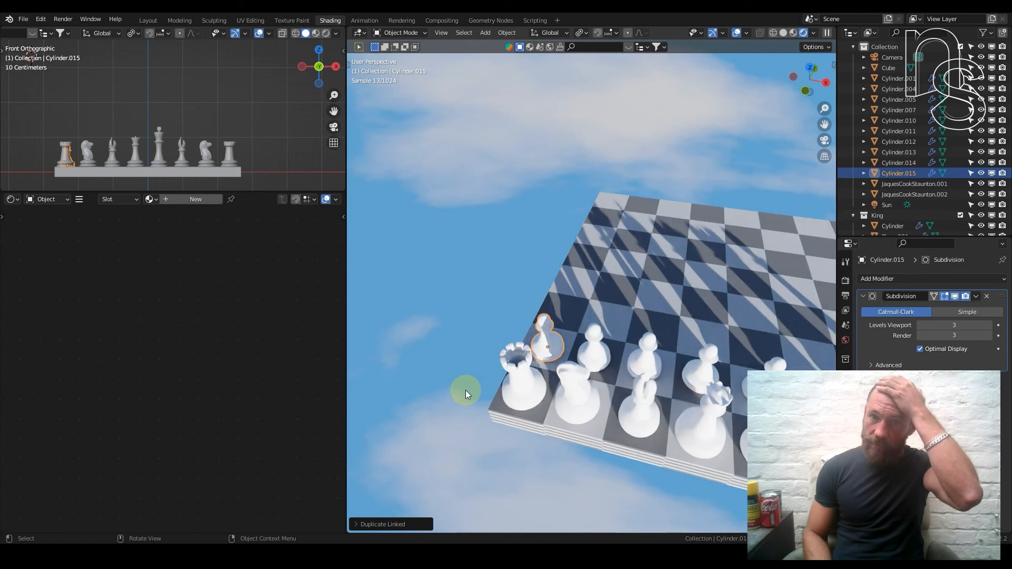
middle_click_drag(599, 378, 715, 361)
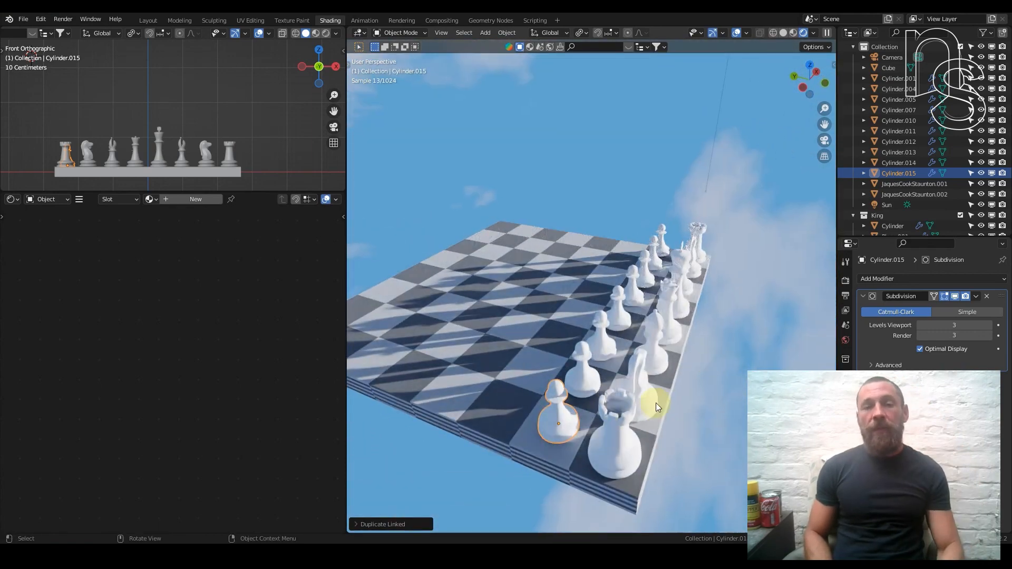
left_click(670, 182)
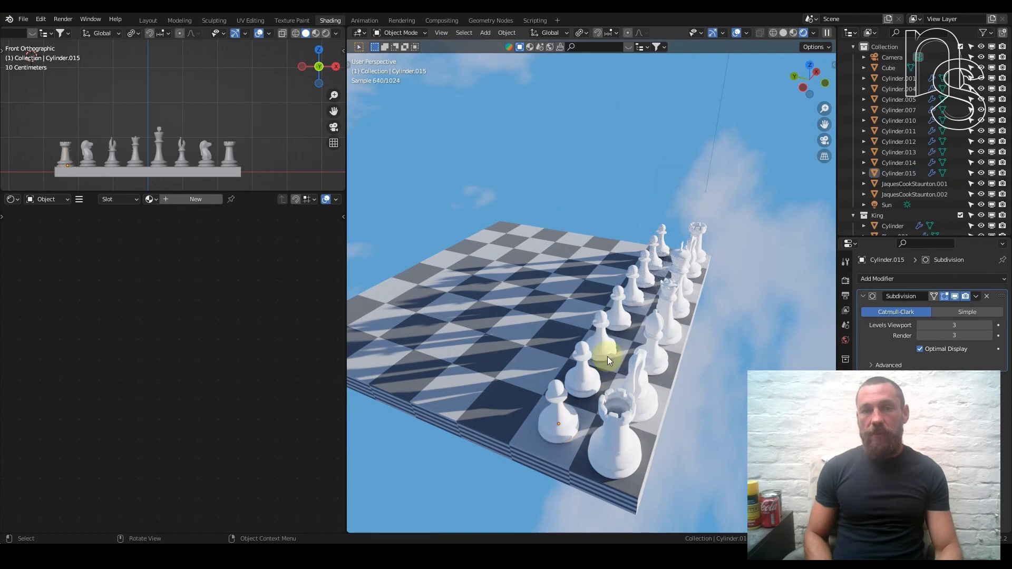